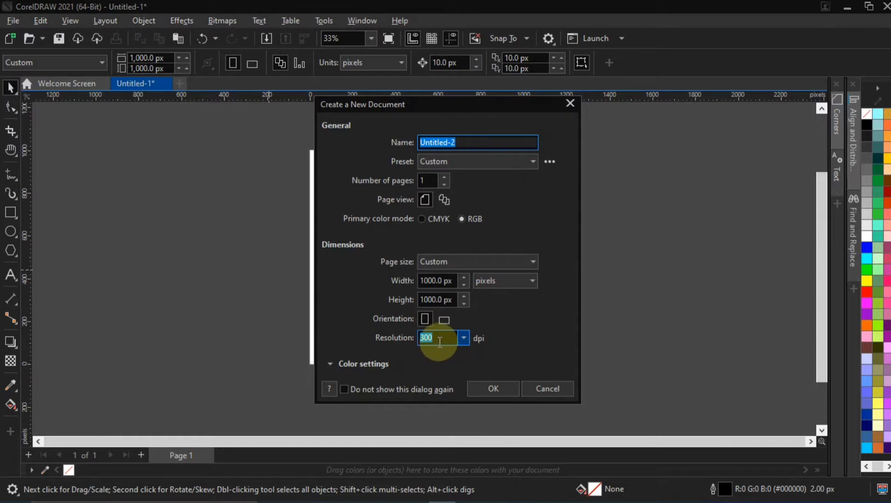
{"action": "left_click", "coordinate": [448, 362]}
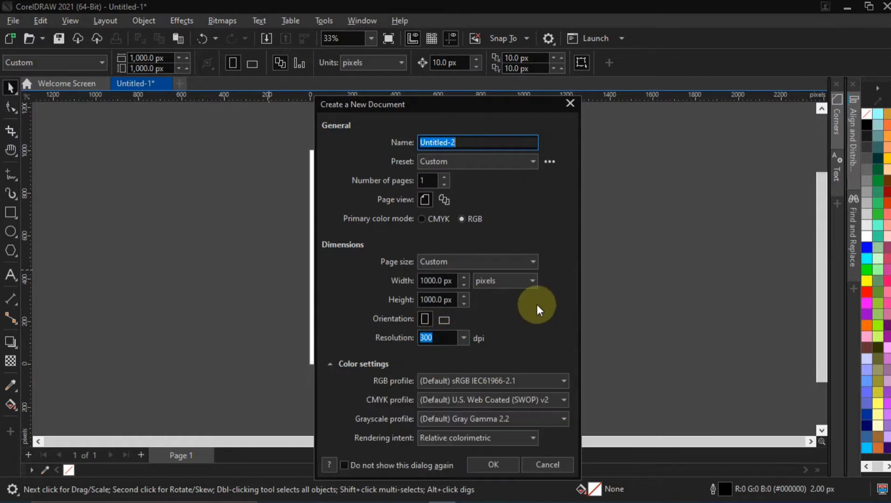
{"action": "left_click", "coordinate": [508, 463]}
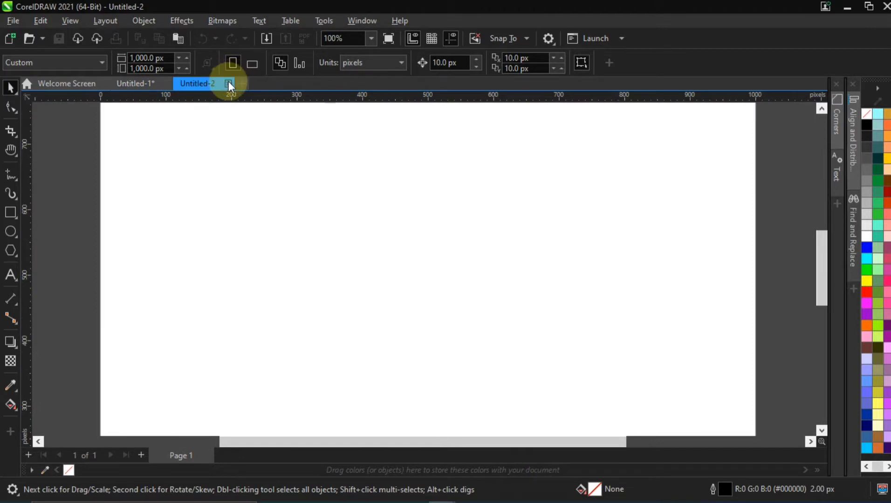
{"action": "left_click", "coordinate": [228, 83]}
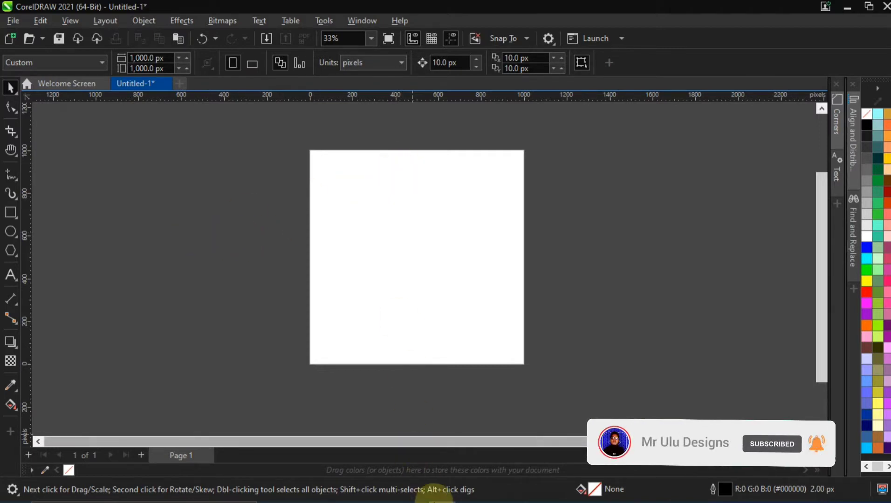
- Import all four images from the YT Resources folder in File Explorer onto the canvas of the Untitled-1 document
{"action": "mouse_move", "coordinate": [356, 496]}
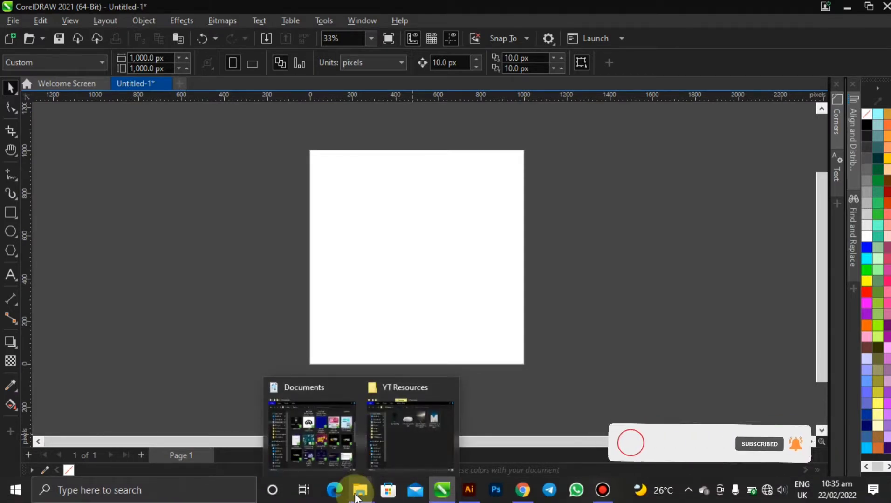
{"action": "left_click", "coordinate": [395, 449]}
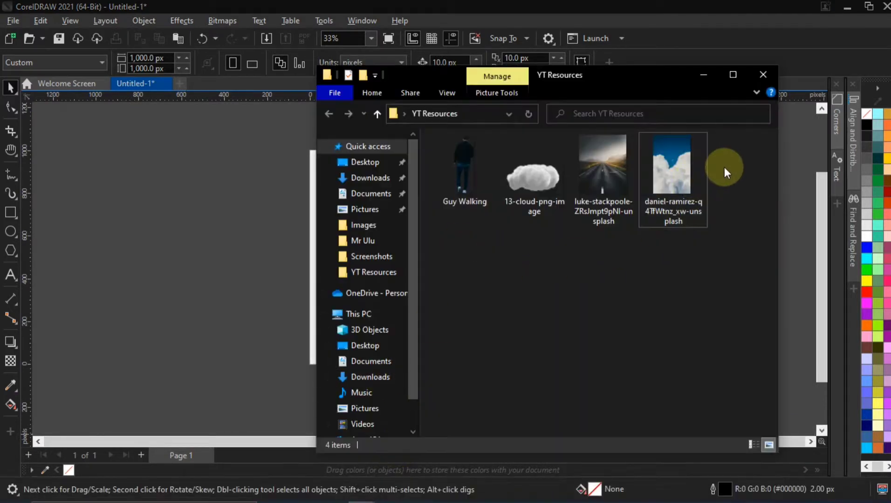
{"action": "left_click_drag", "start_coordinate": [725, 167], "coordinate": [463, 190]}
{"action": "left_click_drag", "start_coordinate": [566, 187], "coordinate": [195, 247]}
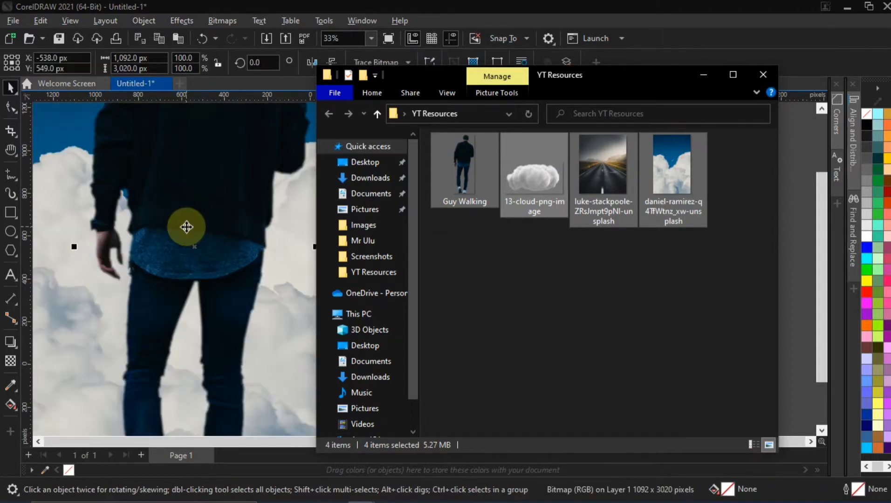
- Scale down the imported images, making the sky about 285 × 446 px and the walking man about 255 × 706 px
{"action": "left_click", "coordinate": [185, 227]}
{"action": "scroll", "coordinate": [247, 213], "scroll_direction": "down", "scroll_amount": 1}
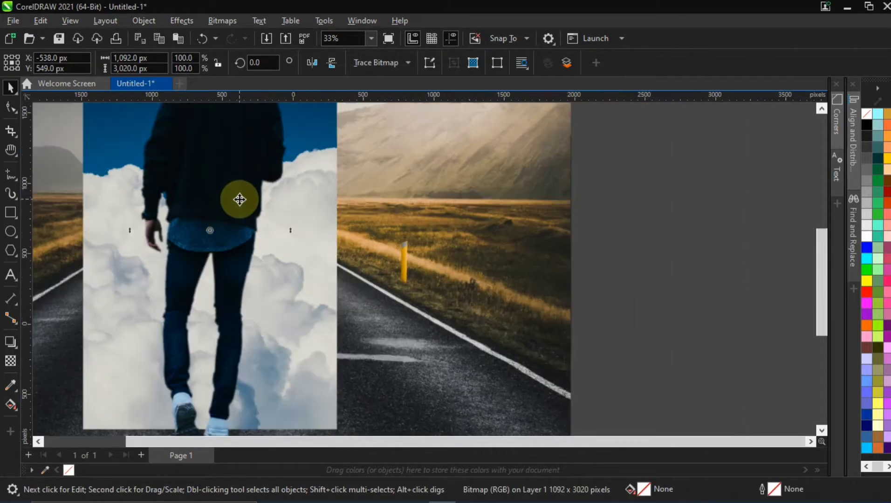
{"action": "scroll", "coordinate": [240, 200], "scroll_direction": "down", "scroll_amount": 3}
{"action": "scroll", "coordinate": [240, 199], "scroll_direction": "down", "scroll_amount": 3}
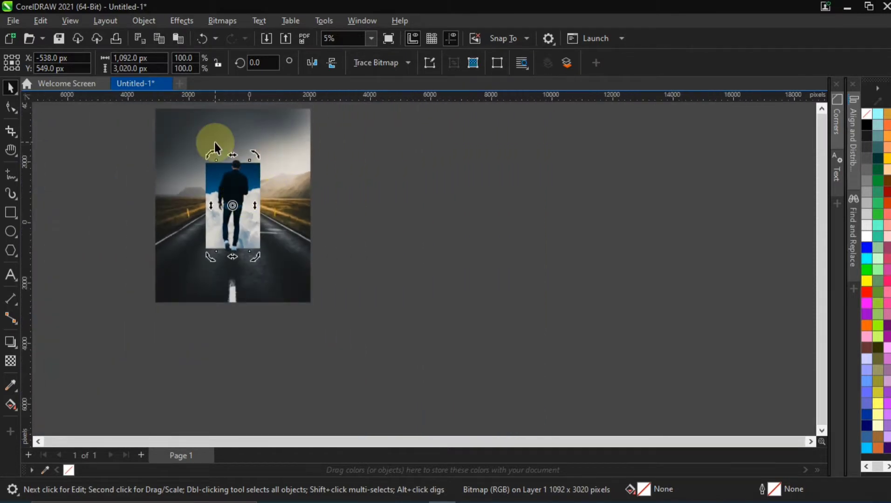
{"action": "left_click", "coordinate": [252, 133]}
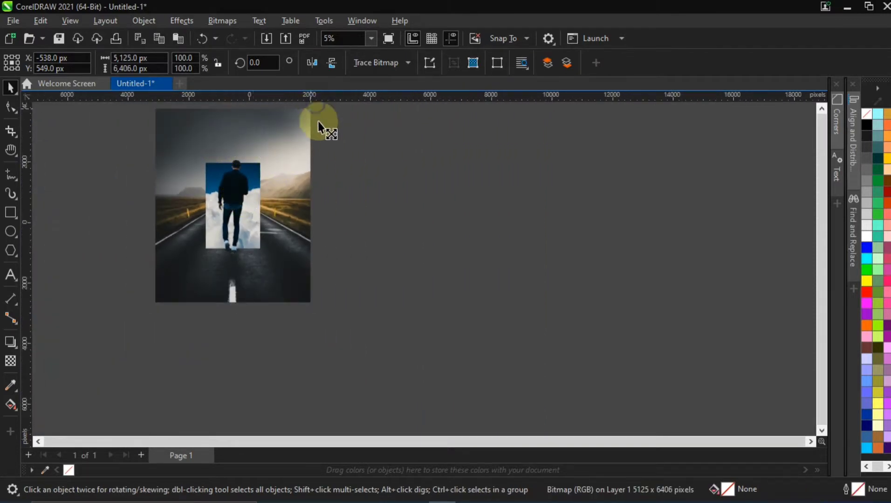
{"action": "left_click_drag", "start_coordinate": [318, 121], "coordinate": [318, 196]}
{"action": "left_click", "coordinate": [234, 184]}
{"action": "left_click_drag", "start_coordinate": [254, 157], "coordinate": [288, 198]}
{"action": "scroll", "coordinate": [239, 210], "scroll_direction": "up", "scroll_amount": 1}
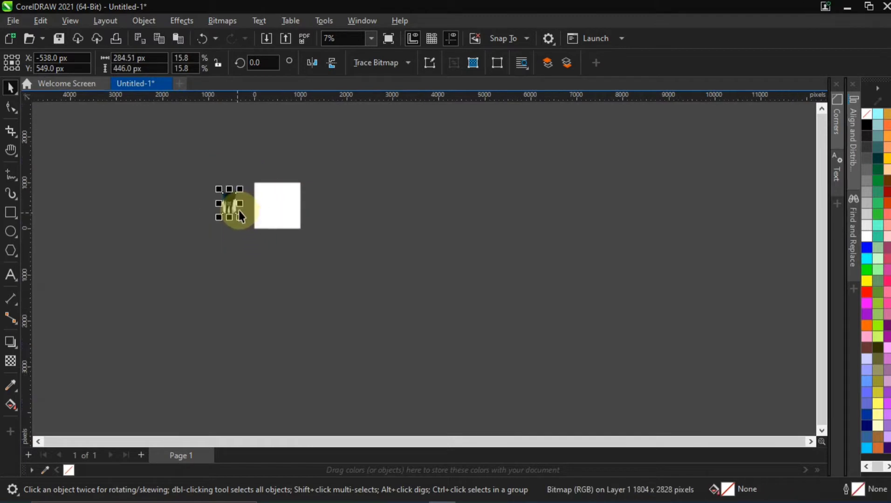
{"action": "scroll", "coordinate": [270, 178], "scroll_direction": "up", "scroll_amount": 5}
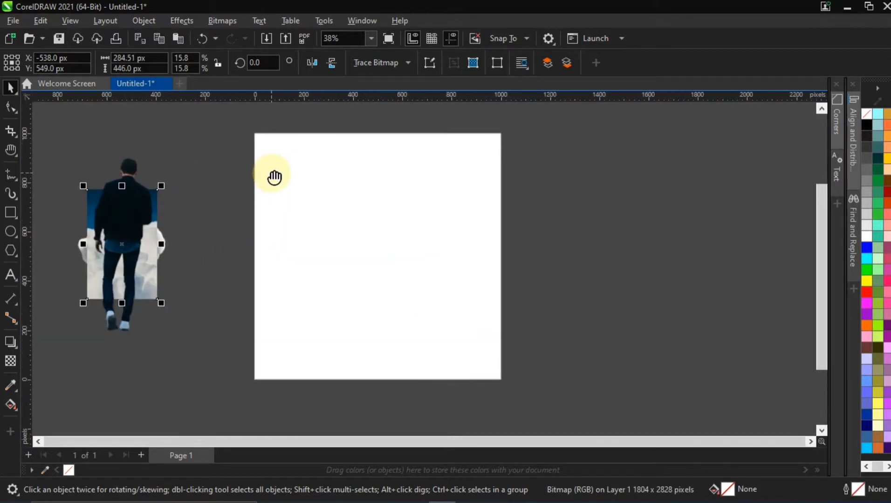
{"action": "left_click_drag", "start_coordinate": [275, 177], "coordinate": [308, 191]}
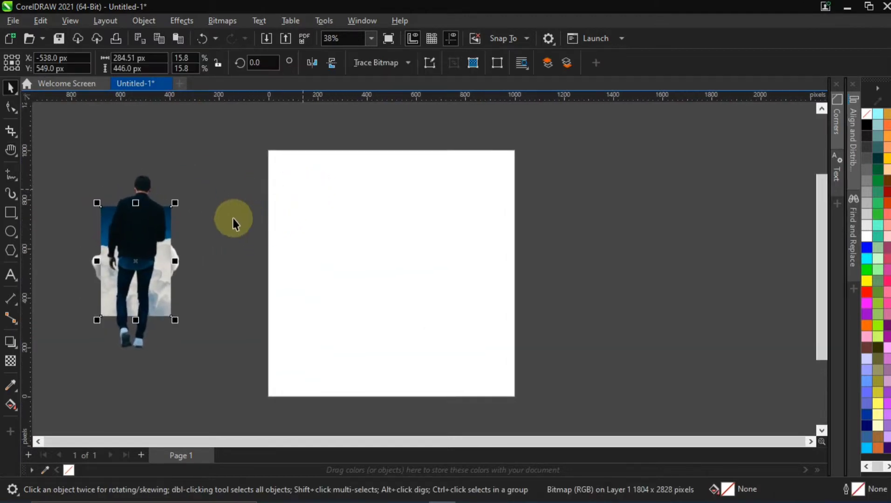
{"action": "left_click", "coordinate": [129, 126]}
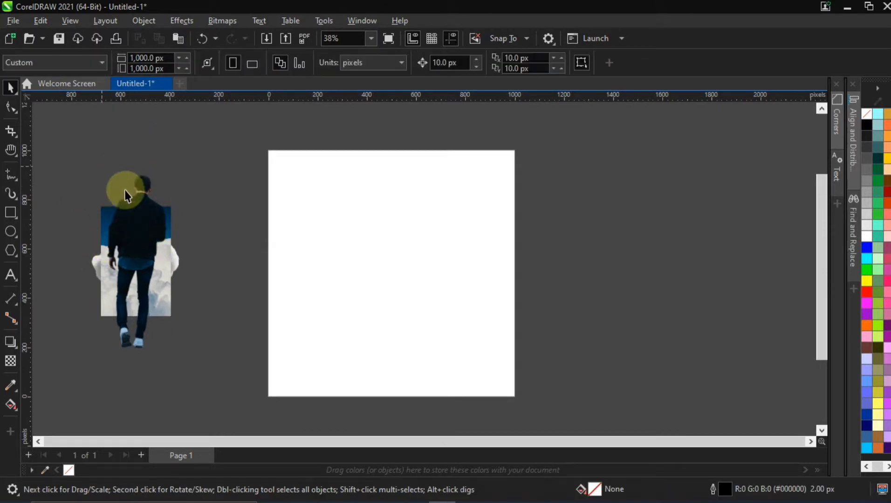
- Spread the stacked images around the page, with the man on its right and the others on its left, enlarging the road to about 283 × 353 px
{"action": "left_click_drag", "start_coordinate": [125, 189], "coordinate": [611, 211]}
{"action": "left_click_drag", "start_coordinate": [139, 252], "coordinate": [220, 210]}
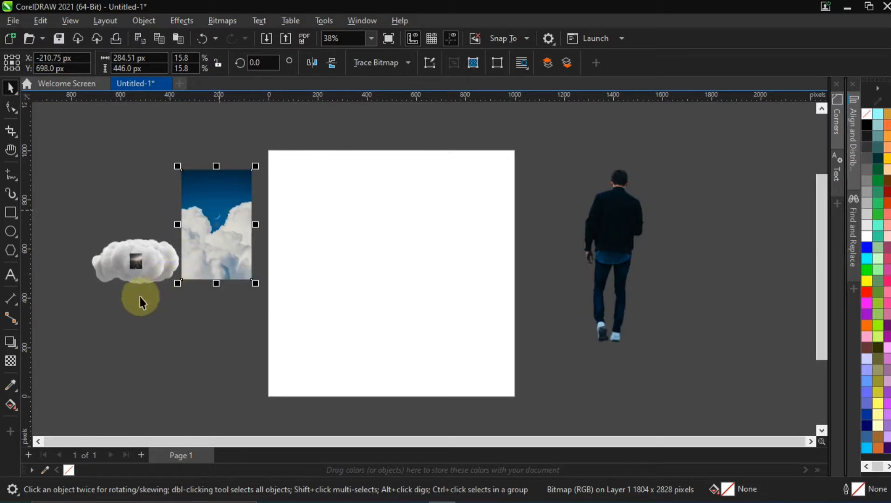
{"action": "left_click_drag", "start_coordinate": [138, 270], "coordinate": [130, 201]}
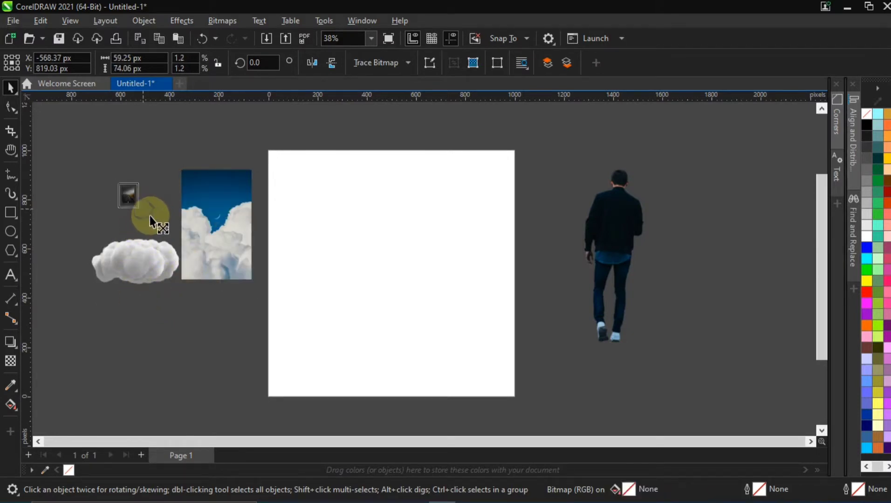
{"action": "left_click_drag", "start_coordinate": [140, 262], "coordinate": [129, 310]}
{"action": "left_click_drag", "start_coordinate": [201, 252], "coordinate": [199, 273]}
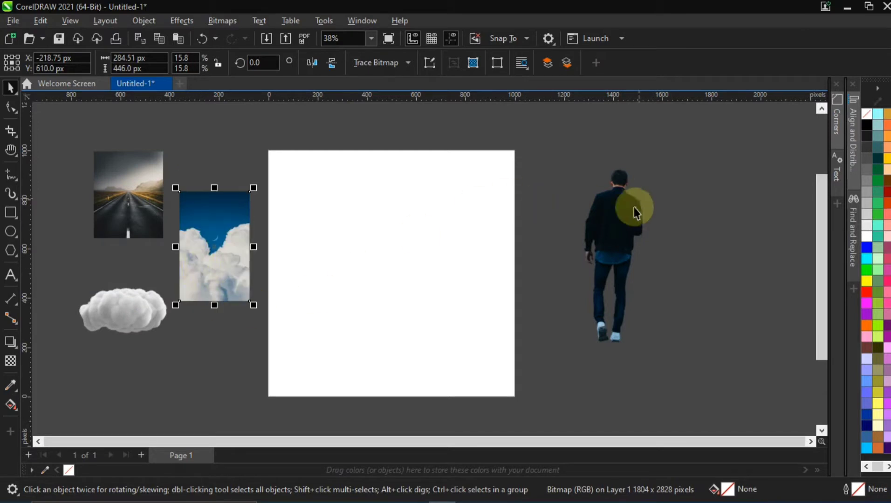
- Scale the walking man down to about 199 × 550 px and place him just right of the page
{"action": "left_click_drag", "start_coordinate": [633, 207], "coordinate": [200, 336]}
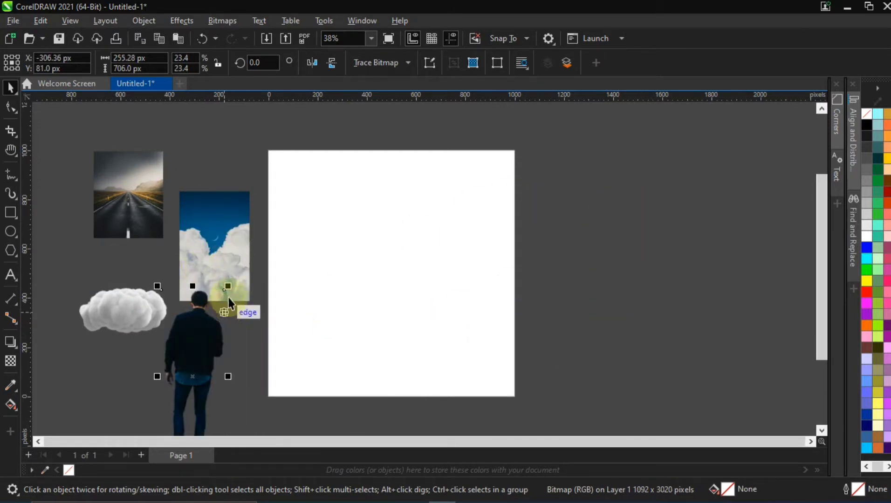
{"action": "left_click_drag", "start_coordinate": [228, 298], "coordinate": [571, 223]}
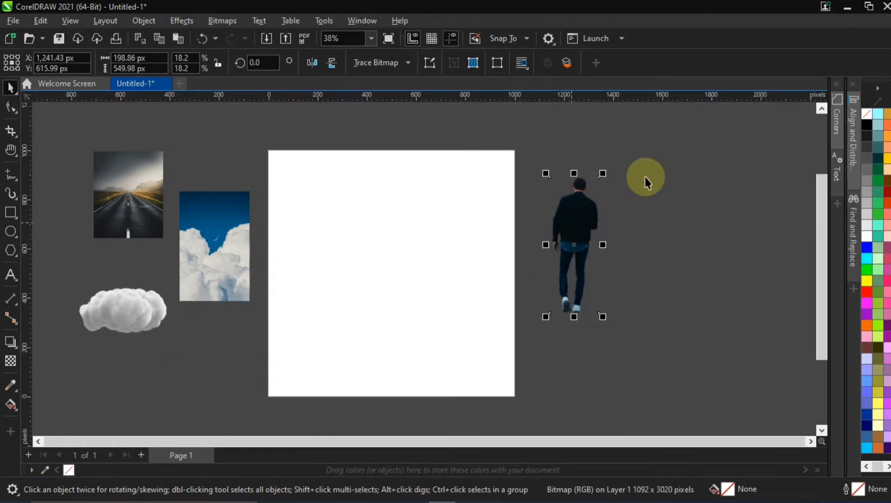
{"action": "left_click", "coordinate": [645, 176]}
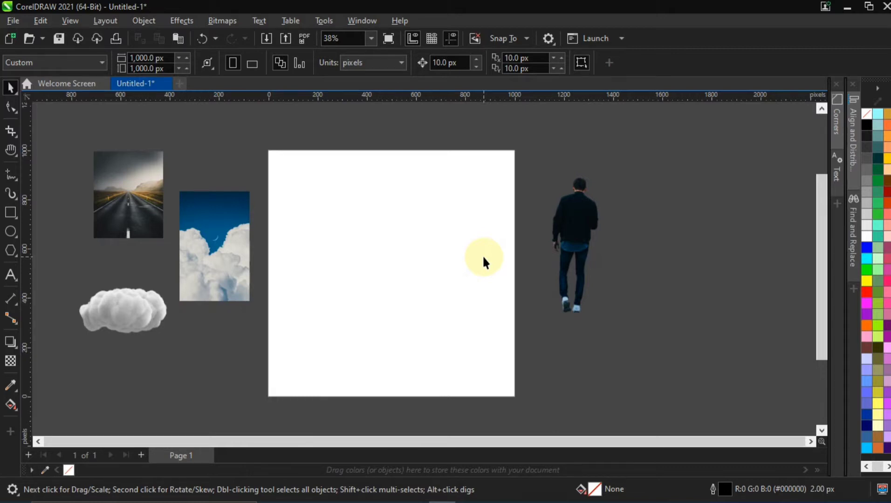
- Move the road and sky images side by side, higher up and farther left of the page
{"action": "right_click", "coordinate": [483, 258]}
{"action": "left_click", "coordinate": [156, 215]}
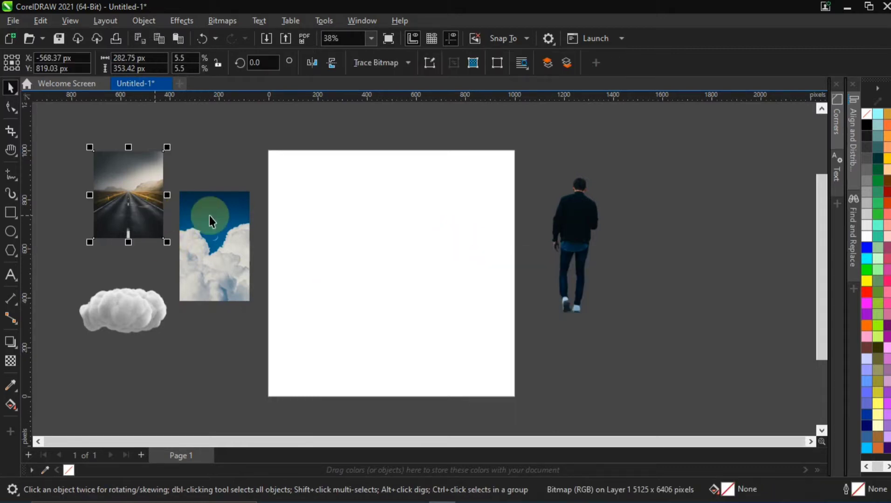
{"action": "left_click_drag", "start_coordinate": [209, 216], "coordinate": [151, 147]}
- Draw a rectangle, set it to 1000 × 1000 px and centre it on the page
{"action": "left_click", "coordinate": [10, 213]}
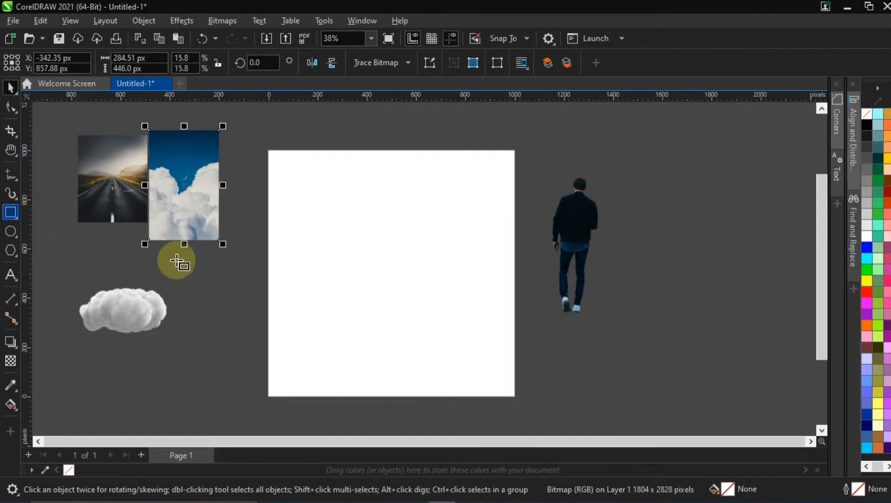
{"action": "left_click_drag", "start_coordinate": [175, 260], "coordinate": [316, 404]}
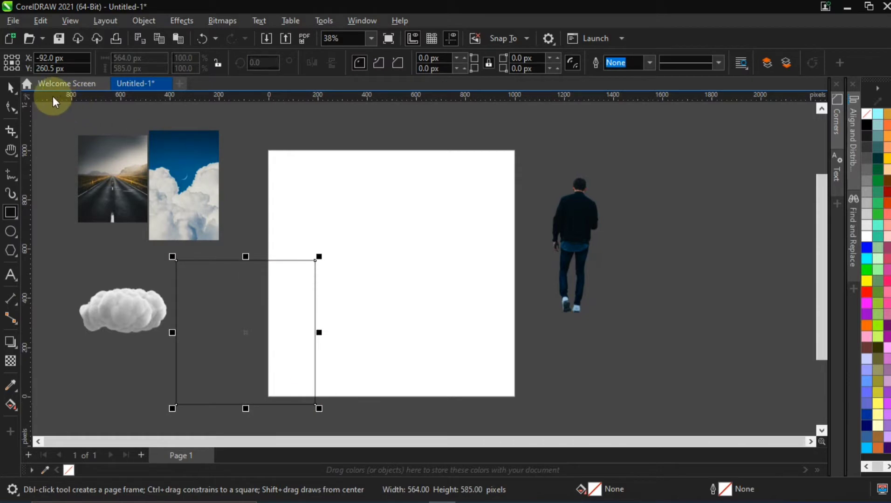
{"action": "left_click", "coordinate": [11, 87]}
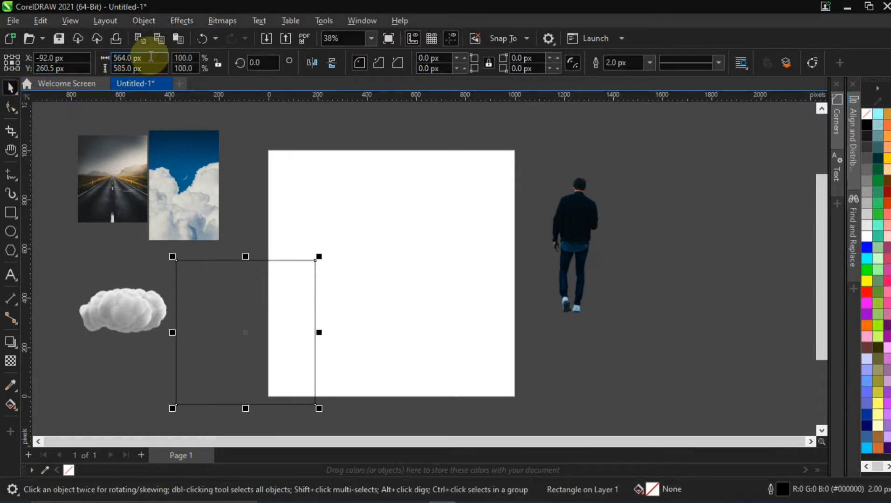
{"action": "type", "text": "1000"}
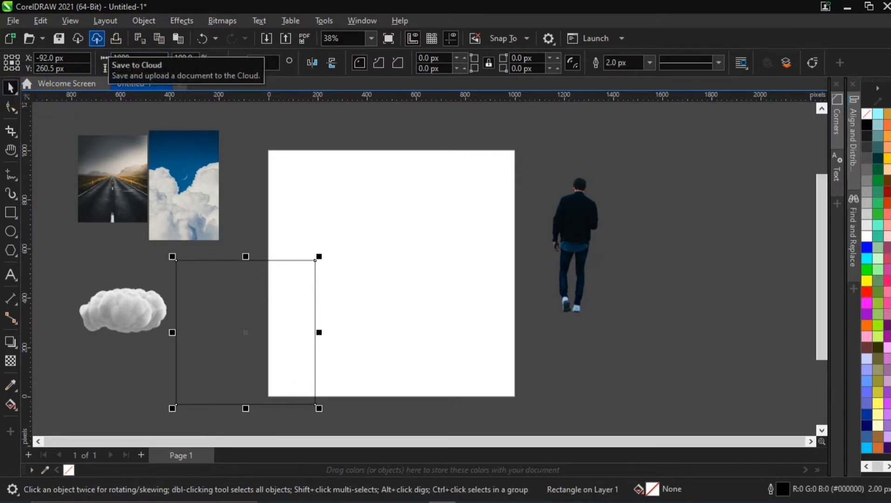
{"action": "key", "text": "Return"}
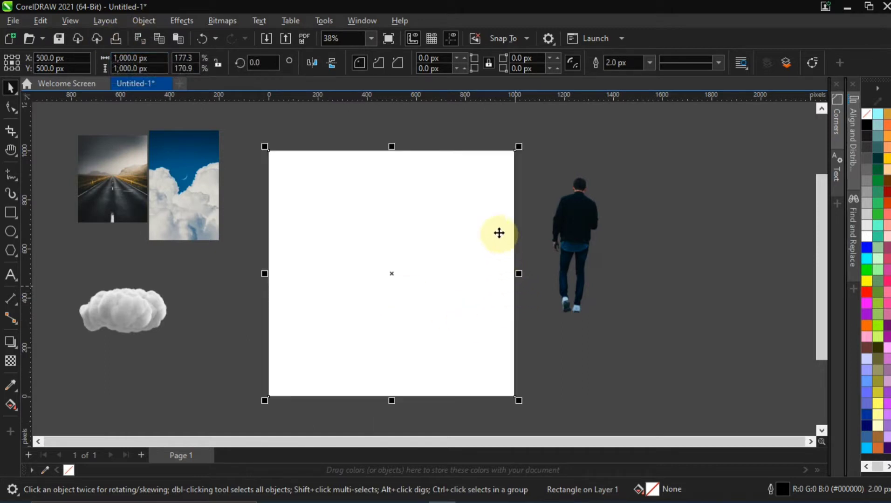
- Remove the outline from the page-sized rectangle
{"action": "right_click", "coordinate": [72, 466]}
{"action": "left_click", "coordinate": [124, 291]}
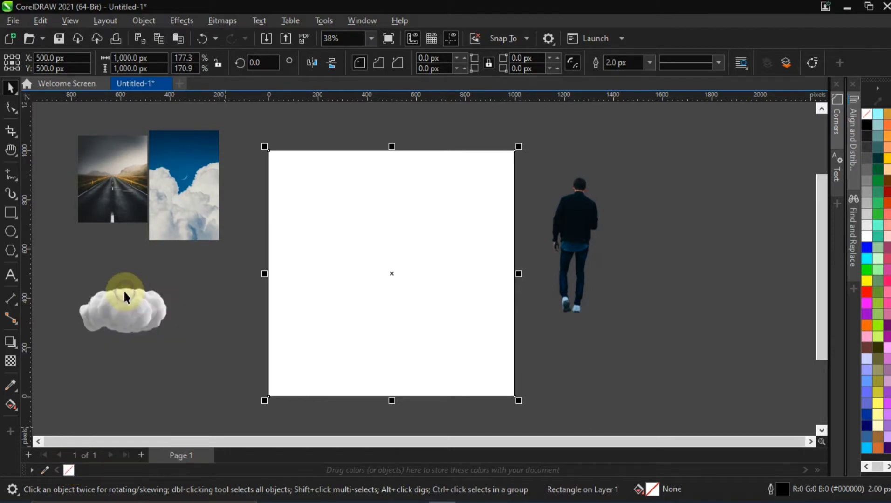
{"action": "left_click", "coordinate": [273, 240]}
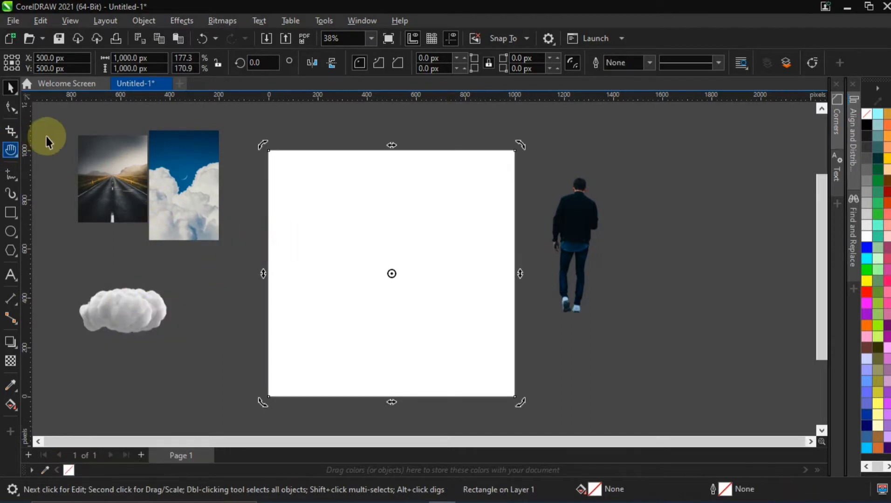
- PowerClip the road, sky, cloud and walking man images inside the page-sized rectangle
{"action": "left_click_drag", "start_coordinate": [59, 124], "coordinate": [246, 356]}
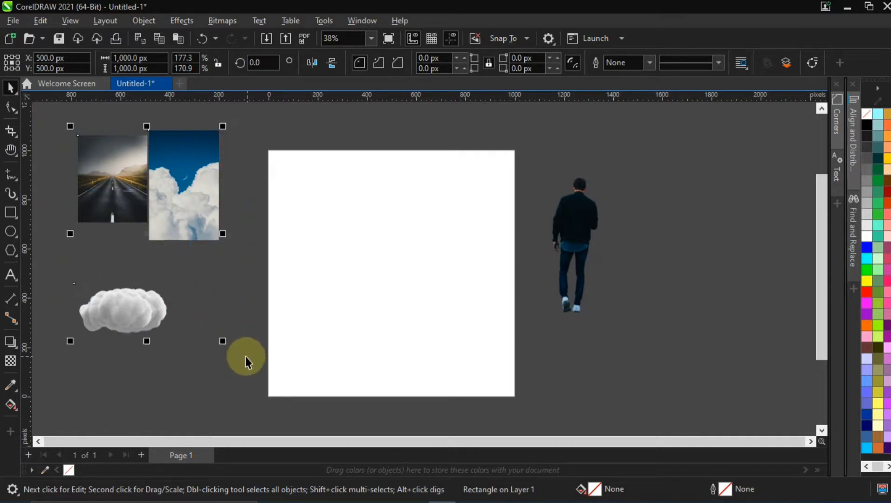
{"action": "left_click", "coordinate": [567, 236], "text": "shift"}
{"action": "right_click", "coordinate": [566, 203]}
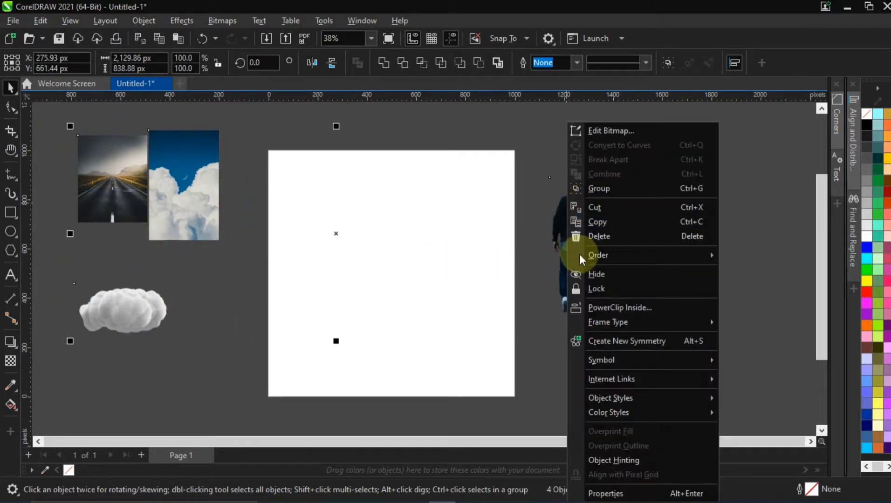
{"action": "left_click", "coordinate": [605, 307]}
{"action": "left_click", "coordinate": [383, 254]}
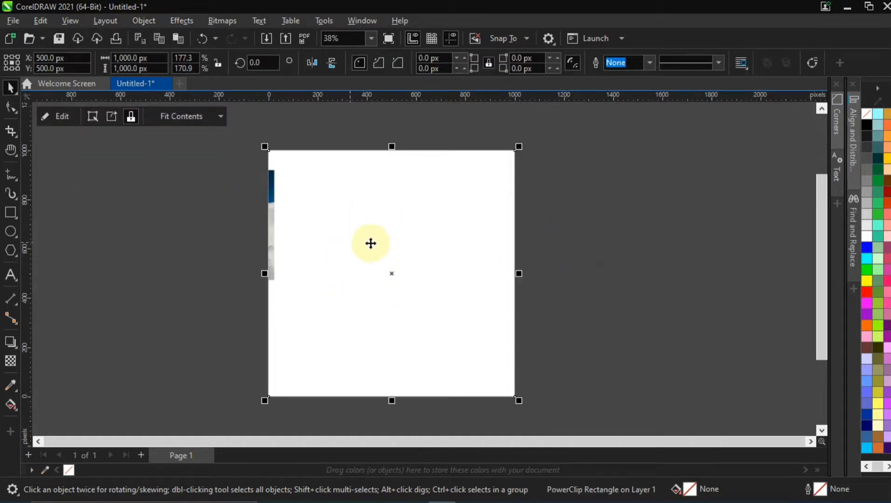
- Open the PowerClip contents for editing and move the sky and road images together farther left, clear of the frame
{"action": "double_click", "coordinate": [371, 243]}
{"action": "left_click", "coordinate": [242, 235]}
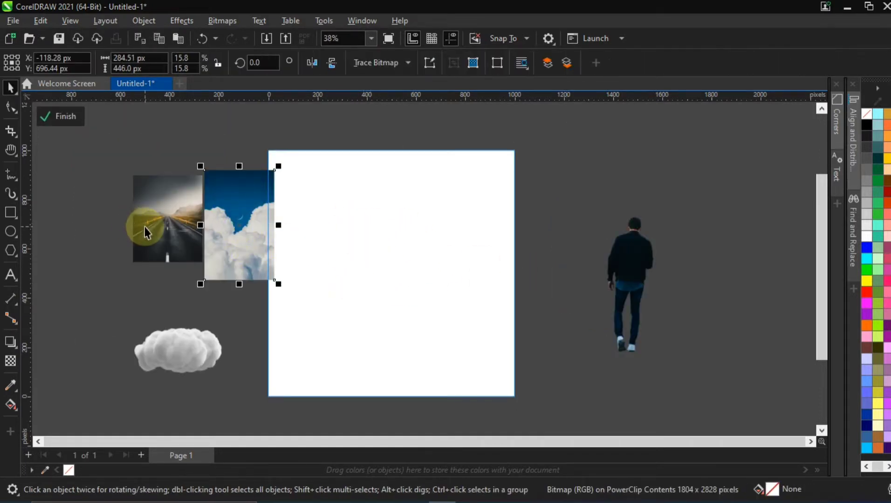
{"action": "left_click", "coordinate": [146, 231], "text": "shift"}
{"action": "left_click_drag", "start_coordinate": [196, 218], "coordinate": [153, 202]}
{"action": "left_click", "coordinate": [228, 281]}
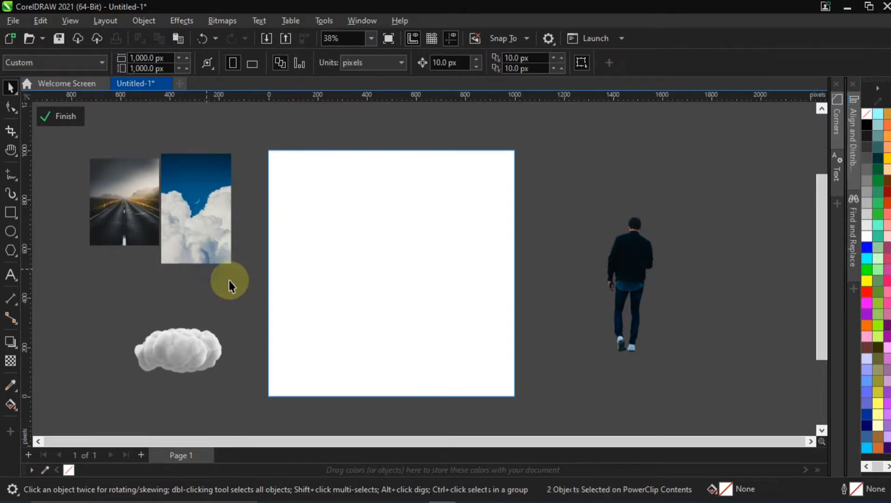
- Draw a square about 1050 px wide inside the PowerClip contents, centred on the page and slightly overlapping its edges
{"action": "double_click", "coordinate": [379, 218]}
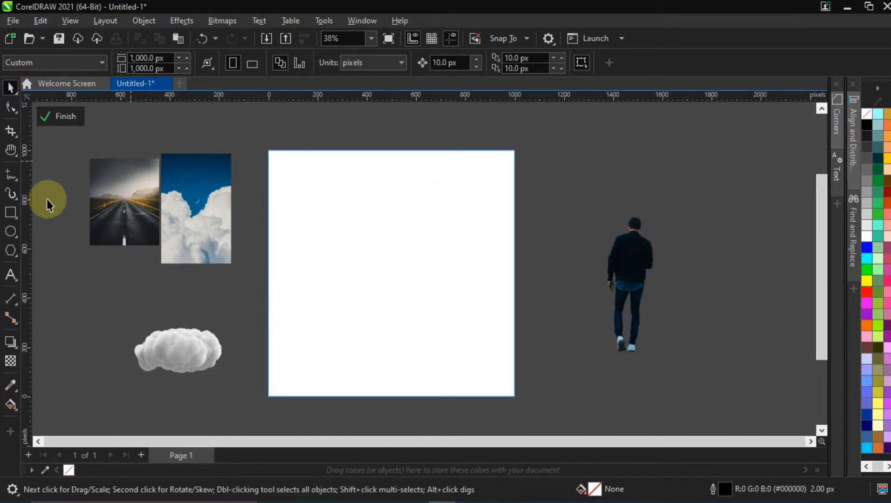
{"action": "left_click", "coordinate": [10, 213]}
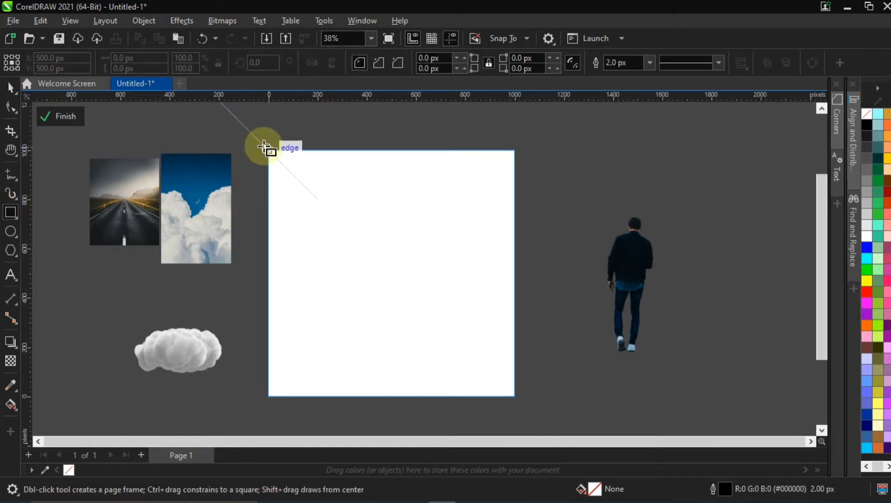
{"action": "left_click_drag", "start_coordinate": [264, 148], "coordinate": [522, 387]}
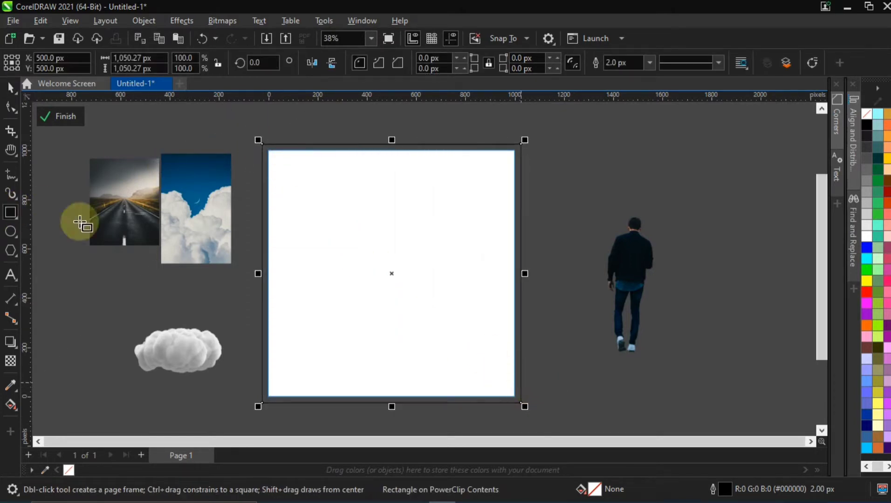
{"action": "left_click", "coordinate": [9, 86]}
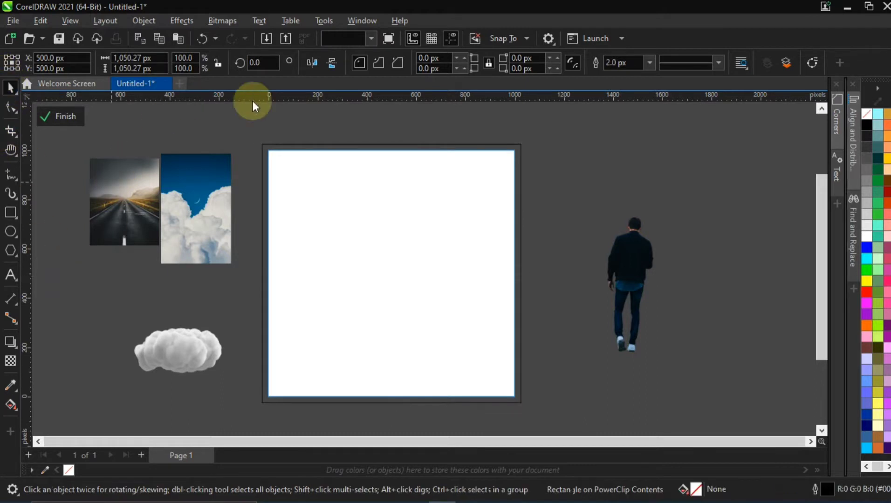
{"action": "left_click", "coordinate": [347, 219]}
{"action": "left_click", "coordinate": [336, 208]}
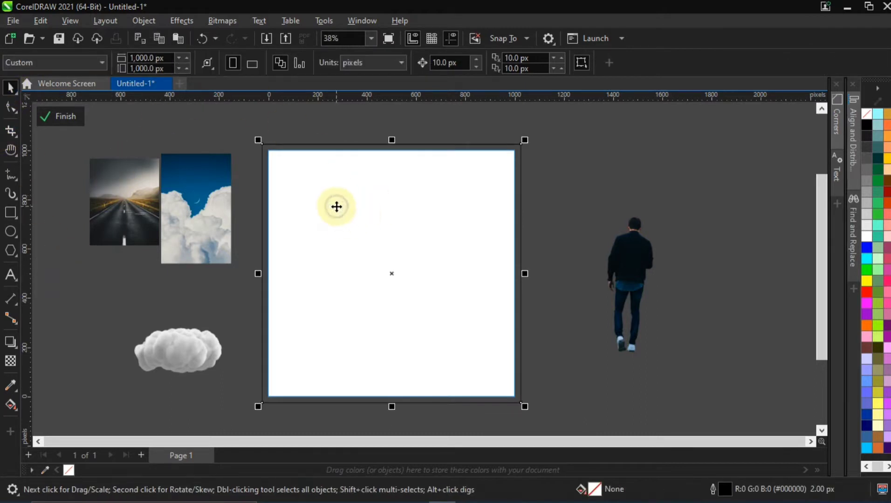
{"action": "left_click", "coordinate": [135, 127]}
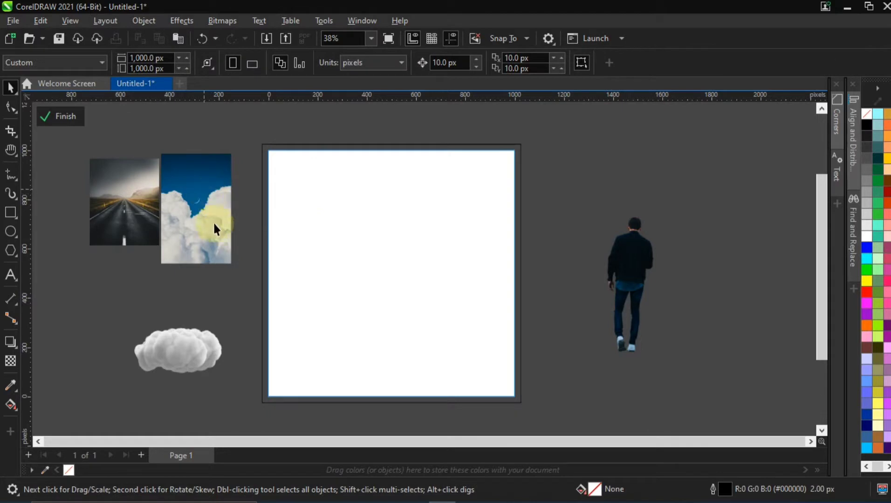
{"action": "left_click", "coordinate": [123, 208]}
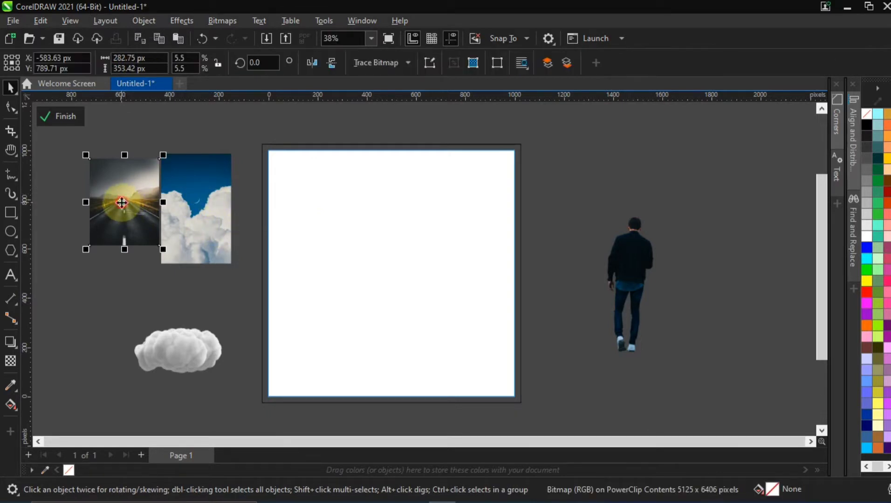
{"action": "left_click_drag", "start_coordinate": [122, 208], "coordinate": [355, 264]}
{"action": "left_click", "coordinate": [418, 303]}
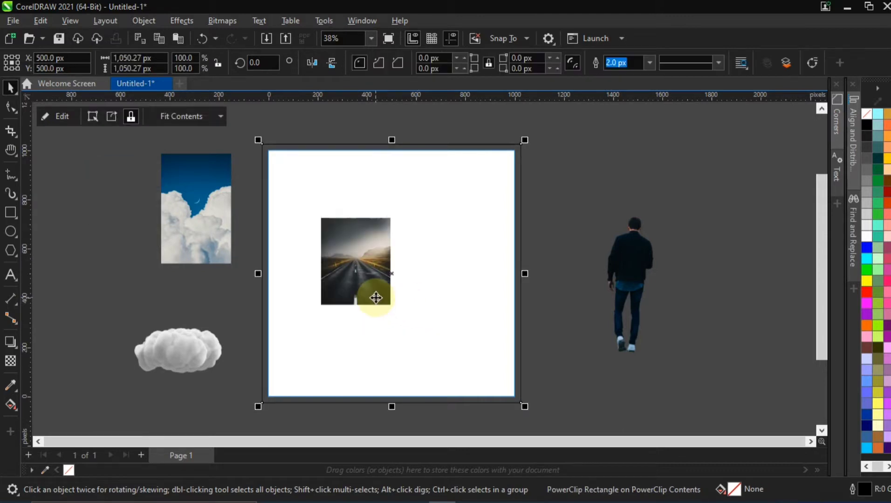
{"action": "key", "text": "ctrl+z"}
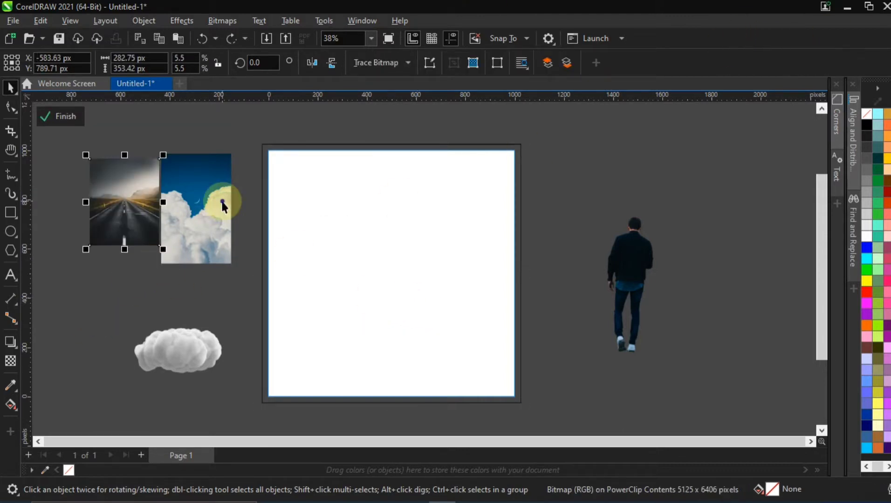
- PowerClip the sky image inside the 1050 px square over the page
{"action": "left_click", "coordinate": [223, 202]}
{"action": "left_click_drag", "start_coordinate": [203, 205], "coordinate": [399, 235]}
{"action": "left_click", "coordinate": [444, 277]}
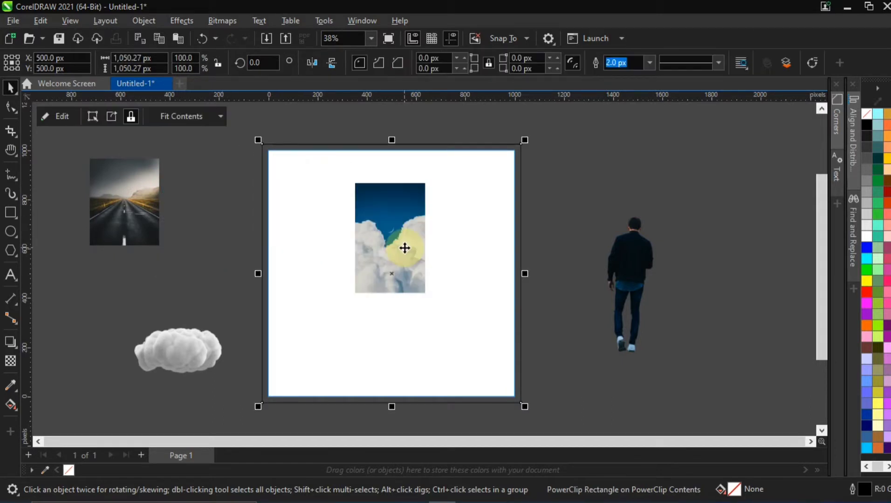
- Open the square's contents, rotate the sky image 180 degrees, and finish editing them
{"action": "double_click", "coordinate": [404, 248]}
{"action": "left_click", "coordinate": [393, 233]}
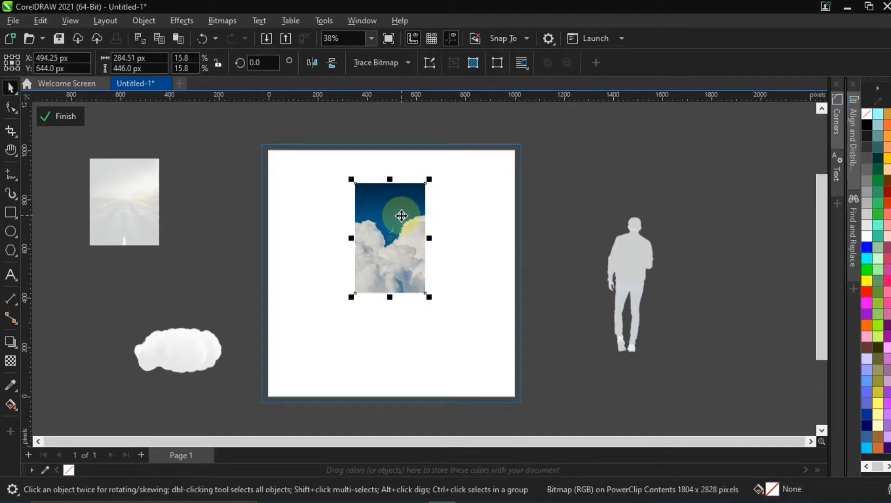
{"action": "left_click", "coordinate": [401, 215]}
{"action": "left_click", "coordinate": [402, 215]}
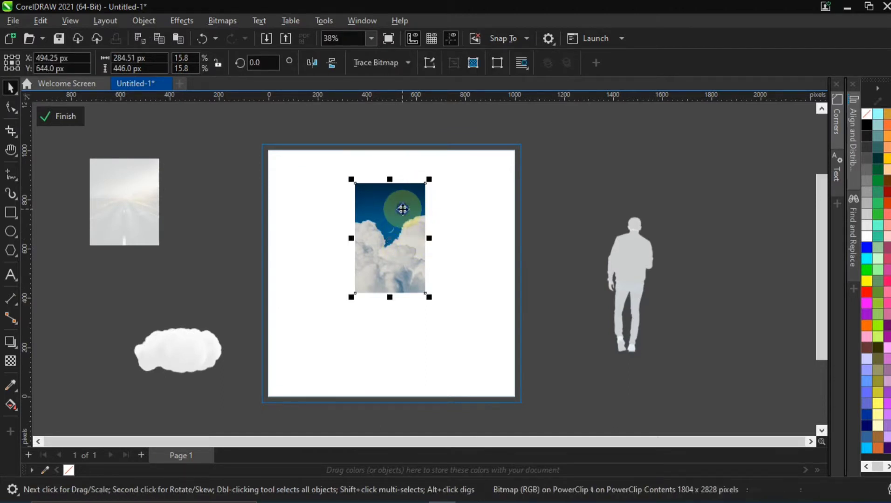
{"action": "left_click", "coordinate": [416, 195]}
{"action": "left_click_drag", "start_coordinate": [438, 183], "coordinate": [358, 300]}
{"action": "left_click", "coordinate": [358, 299], "text": "ctrl"}
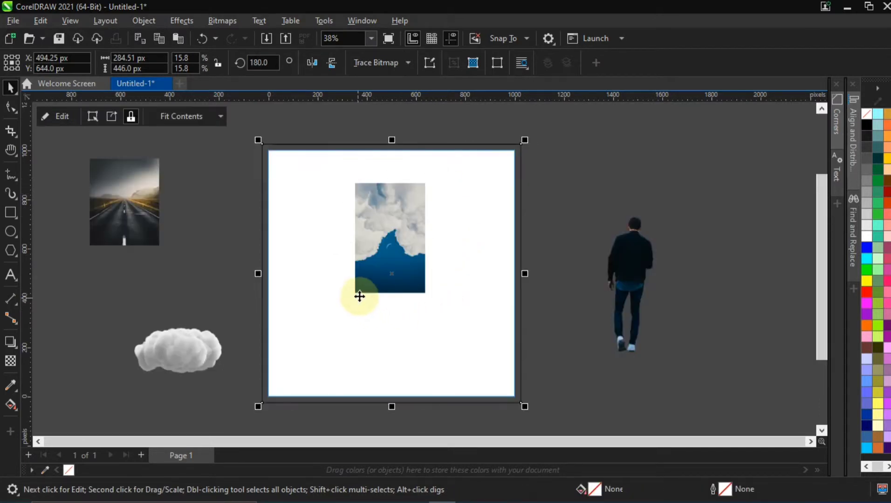
- Reopen the square's contents and enlarge the sky image to about 1088 × 1706 px, covering the full width and height of the square
{"action": "left_click", "coordinate": [389, 257], "text": "ctrl"}
{"action": "scroll", "coordinate": [409, 292], "scroll_direction": "down", "scroll_amount": 1}
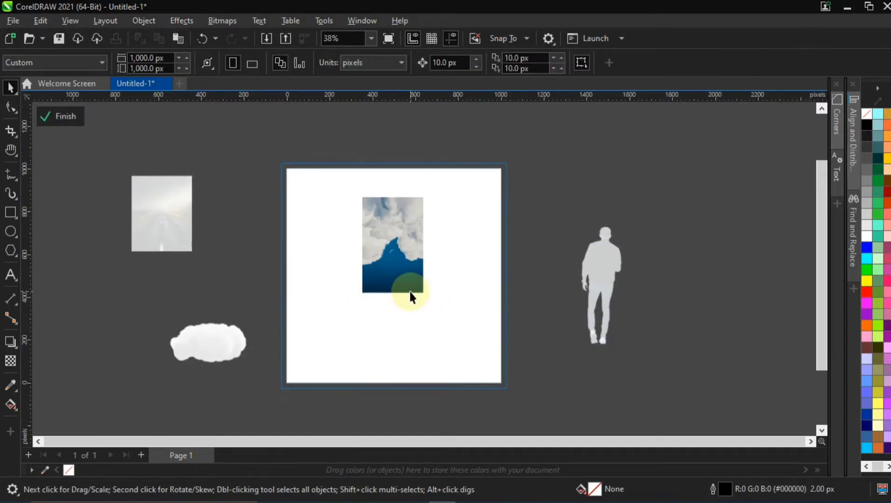
{"action": "left_click", "coordinate": [408, 265]}
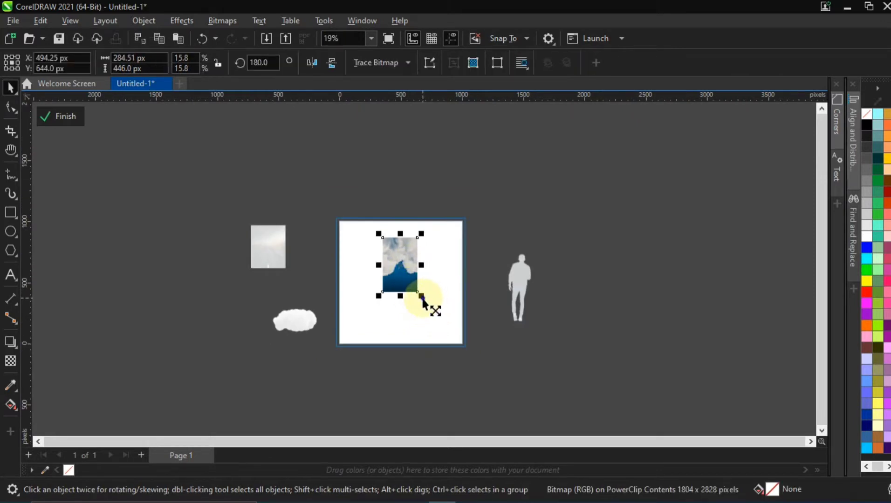
{"action": "left_click_drag", "start_coordinate": [423, 297], "coordinate": [494, 376]}
{"action": "mouse_move", "coordinate": [416, 323]}
{"action": "left_mouse_down"}
{"action": "mouse_move", "coordinate": [422, 315]}
{"action": "mouse_move", "coordinate": [407, 309]}
{"action": "mouse_move", "coordinate": [422, 311]}
{"action": "left_mouse_up"}
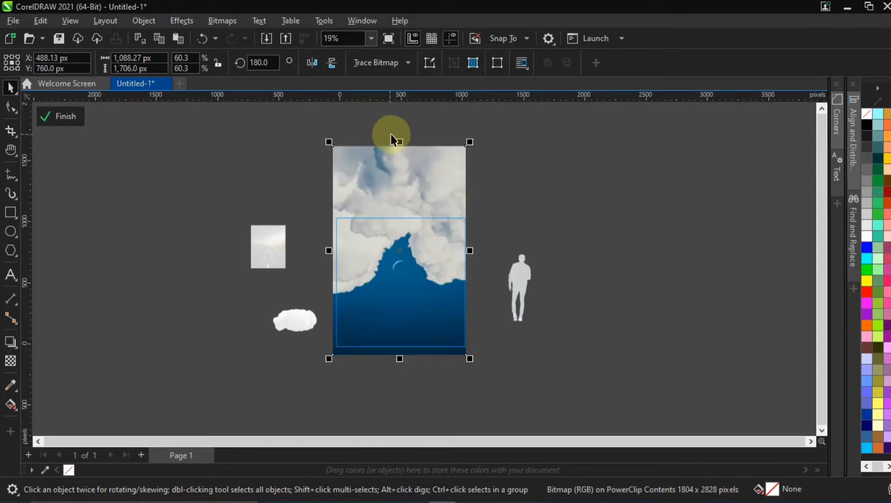
- Flip the sky image vertically, raise it so its clouds cover the upper two-thirds of the square, and finish editing the contents
{"action": "left_click_drag", "start_coordinate": [401, 179], "coordinate": [413, 235]}
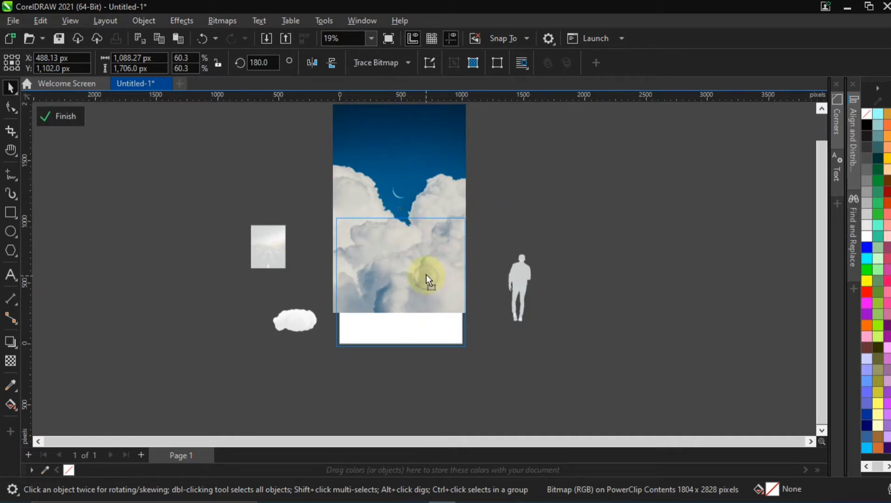
{"action": "left_click_drag", "start_coordinate": [426, 275], "coordinate": [427, 265]}
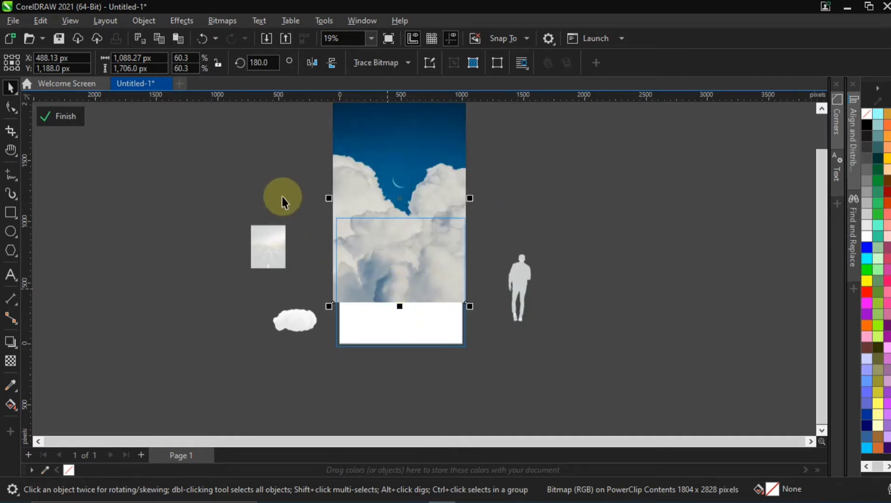
{"action": "scroll", "coordinate": [407, 285], "scroll_direction": "up", "scroll_amount": 2}
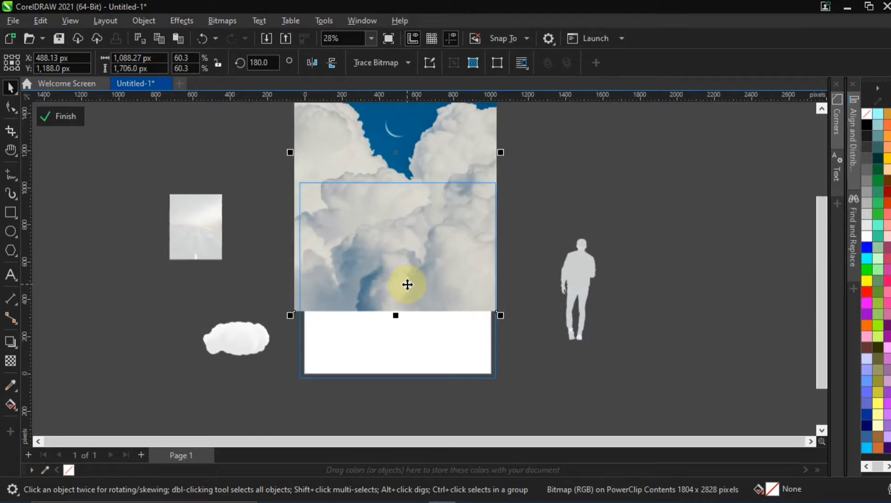
{"action": "scroll", "coordinate": [407, 284], "scroll_direction": "up", "scroll_amount": 1}
{"action": "left_click", "coordinate": [653, 163], "text": "ctrl"}
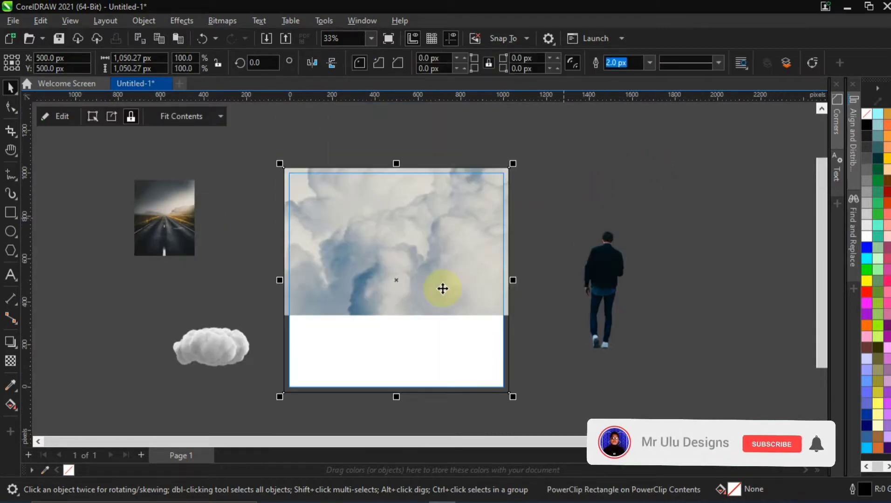
- Remove the outline from the square holding the sky image
{"action": "right_click", "coordinate": [69, 470]}
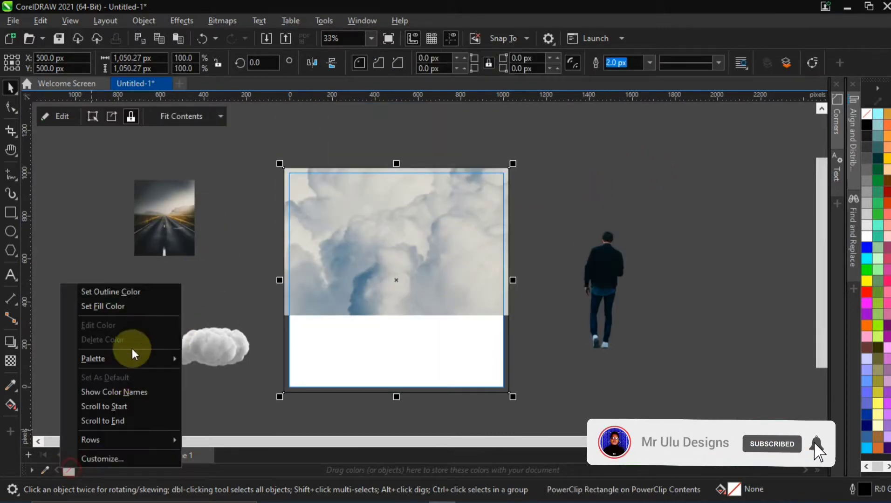
{"action": "left_click", "coordinate": [145, 293]}
{"action": "left_click", "coordinate": [232, 240]}
- Enlarge the road image to about 547 × 683 px and centre it on the page
{"action": "left_click_drag", "start_coordinate": [167, 225], "coordinate": [182, 199]}
{"action": "left_click_drag", "start_coordinate": [214, 237], "coordinate": [241, 271]}
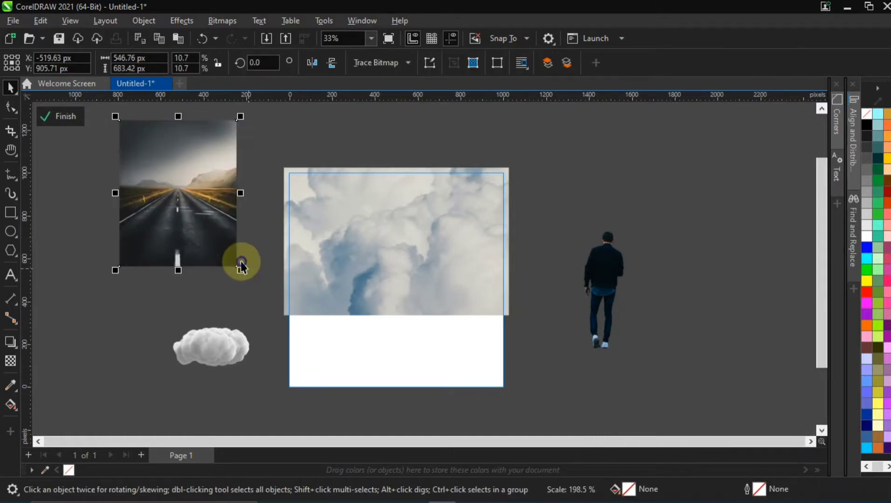
{"action": "key", "text": "p"}
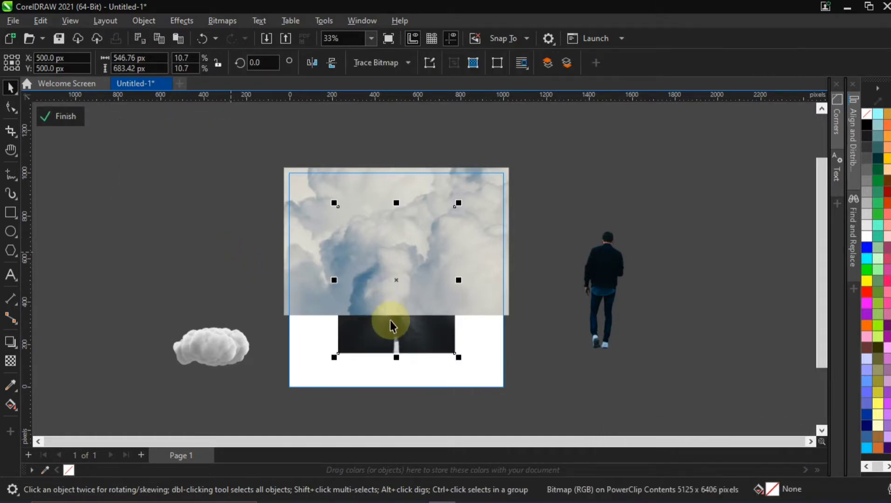
- Send the sky square to the back so it lies behind the road image
{"action": "left_click", "coordinate": [405, 336]}
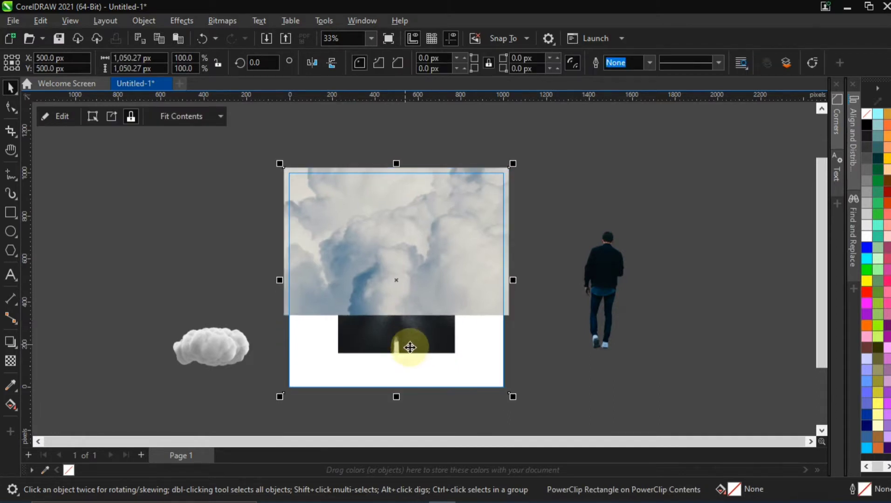
{"action": "left_click", "coordinate": [410, 347]}
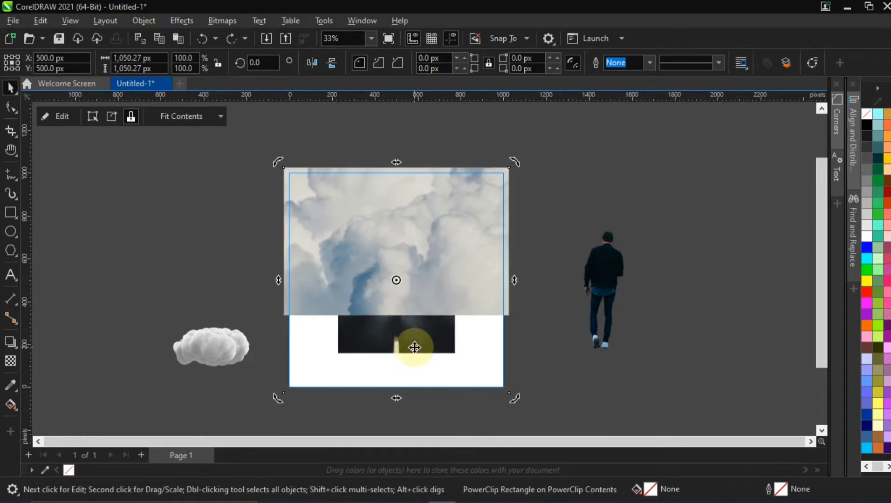
{"action": "key", "text": "shift+Page_Down"}
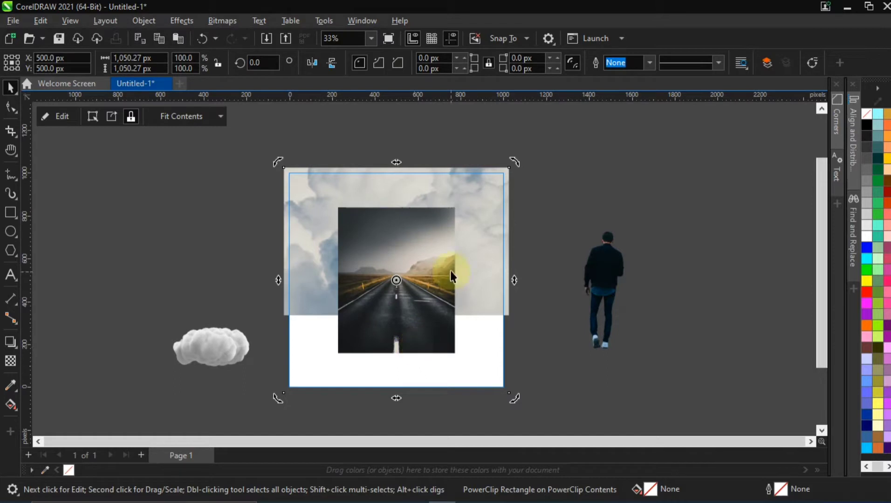
{"action": "left_click", "coordinate": [476, 213], "text": "ctrl"}
{"action": "left_click", "coordinate": [420, 278]}
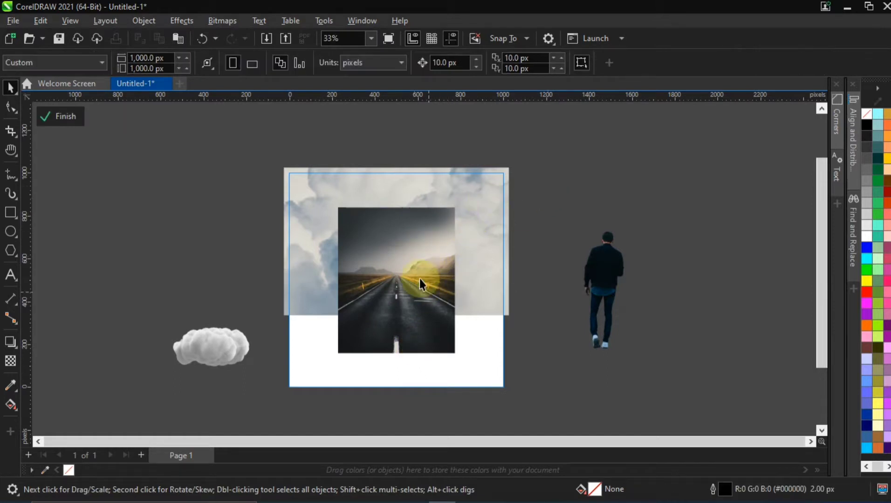
{"action": "left_click_drag", "start_coordinate": [431, 251], "coordinate": [407, 252]}
{"action": "left_click", "coordinate": [447, 187], "text": "ctrl"}
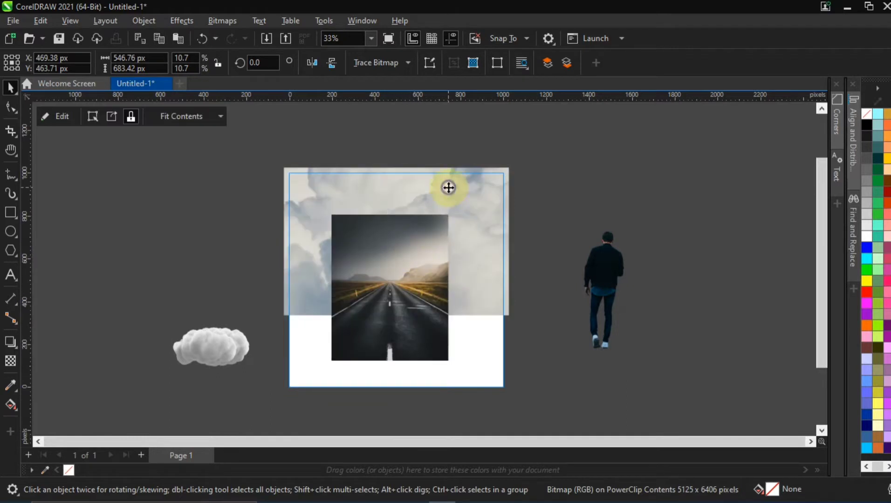
- Centre the road image on the page and enlarge it from its centre to about 1046 × 1308 px
{"action": "left_click", "coordinate": [404, 272], "text": "ctrl"}
{"action": "left_click_drag", "start_coordinate": [405, 267], "coordinate": [410, 276]}
{"action": "key", "text": "p"}
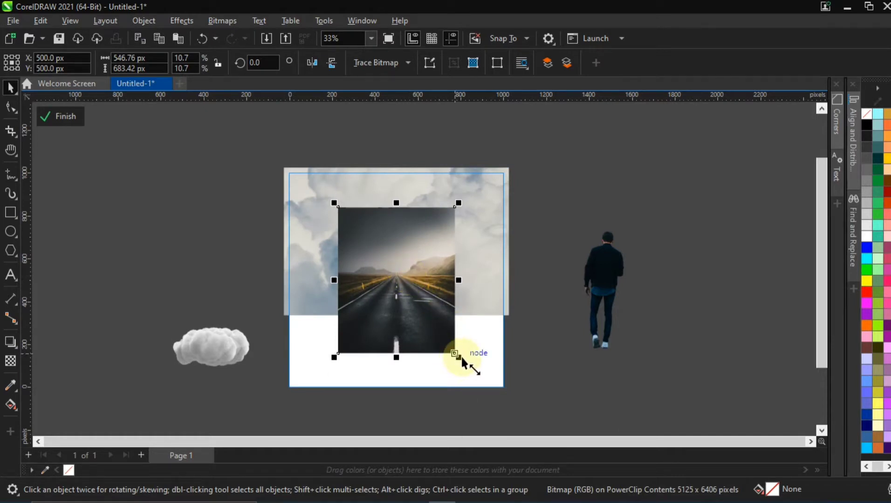
{"action": "scroll", "coordinate": [461, 357], "scroll_direction": "down", "scroll_amount": 1}
{"action": "left_click_drag", "start_coordinate": [461, 358], "coordinate": [525, 410]}
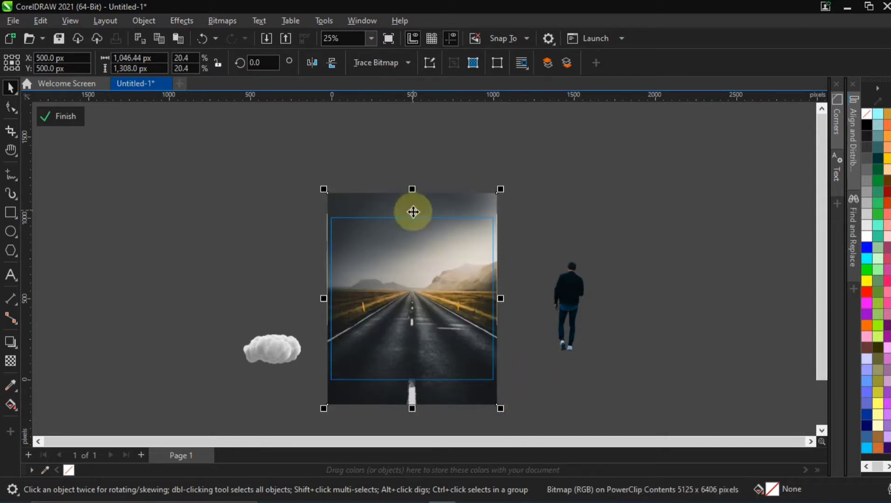
{"action": "scroll", "coordinate": [418, 337], "scroll_direction": "up", "scroll_amount": 1}
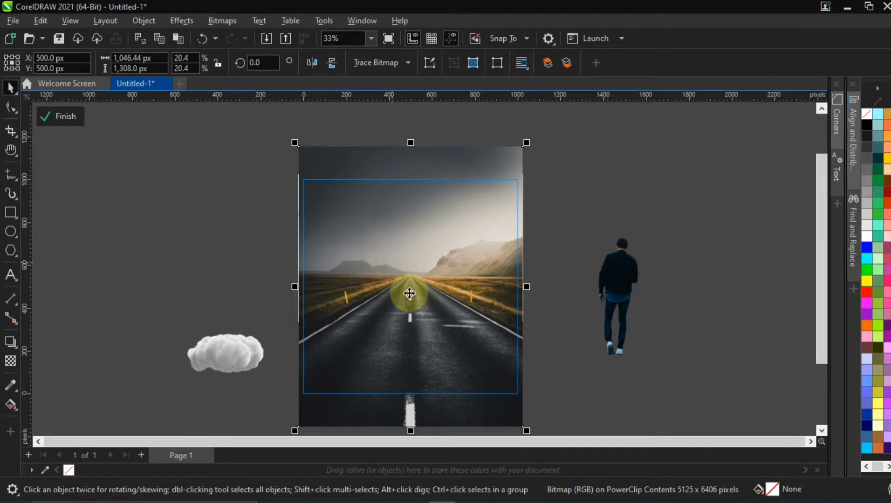
- Move the road image clear of the frame on its left side and place the cloud image to the right of the walking man
{"action": "left_click_drag", "start_coordinate": [390, 265], "coordinate": [180, 256]}
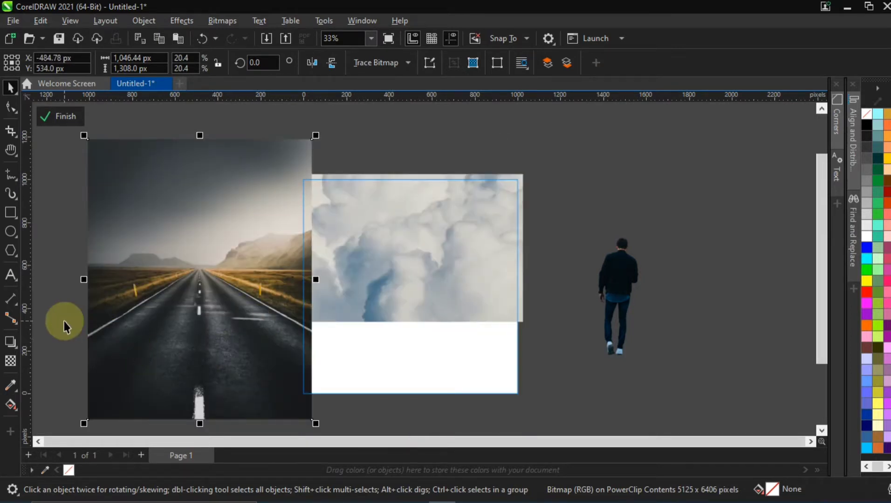
{"action": "left_click_drag", "start_coordinate": [64, 321], "coordinate": [324, 413]}
{"action": "left_click_drag", "start_coordinate": [219, 352], "coordinate": [332, 355]}
{"action": "left_click_drag", "start_coordinate": [550, 359], "coordinate": [696, 286]}
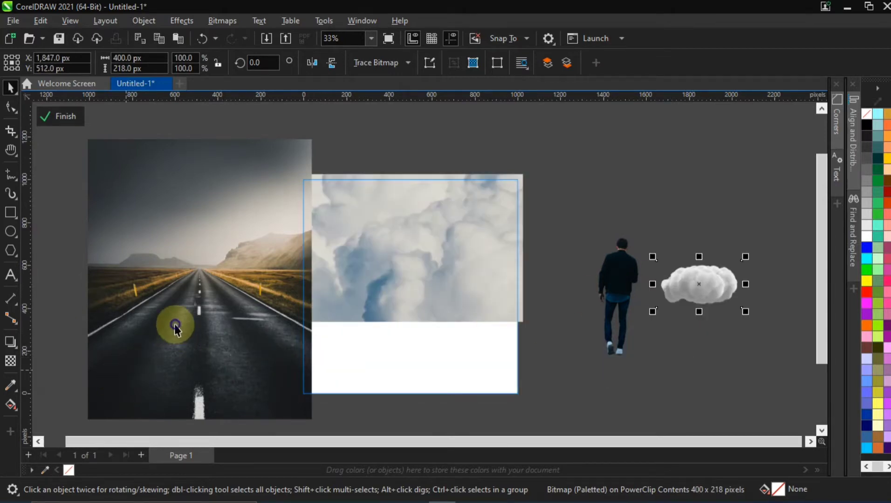
{"action": "left_click_drag", "start_coordinate": [175, 323], "coordinate": [138, 319]}
{"action": "left_click_drag", "start_coordinate": [202, 303], "coordinate": [181, 270]}
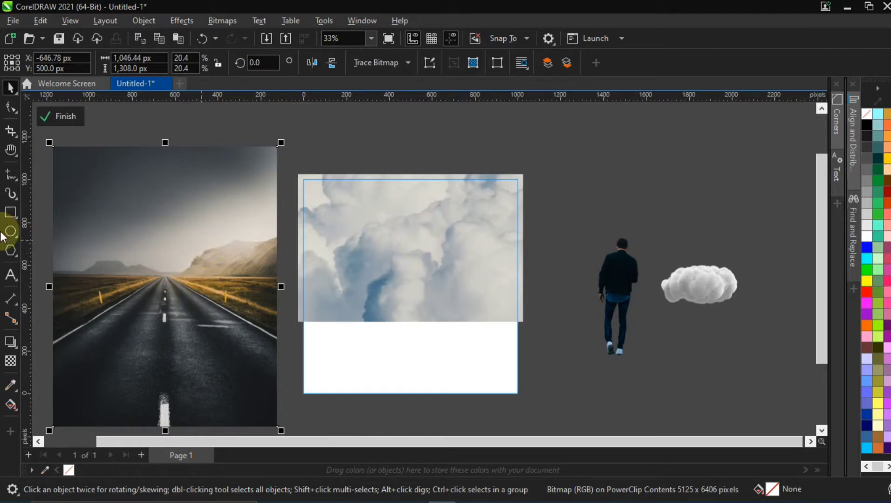
- Apply a vertical linear fountain transparency to the road image, fading out its sky above the horizon and keeping the lower road opaque
{"action": "left_click", "coordinate": [10, 362]}
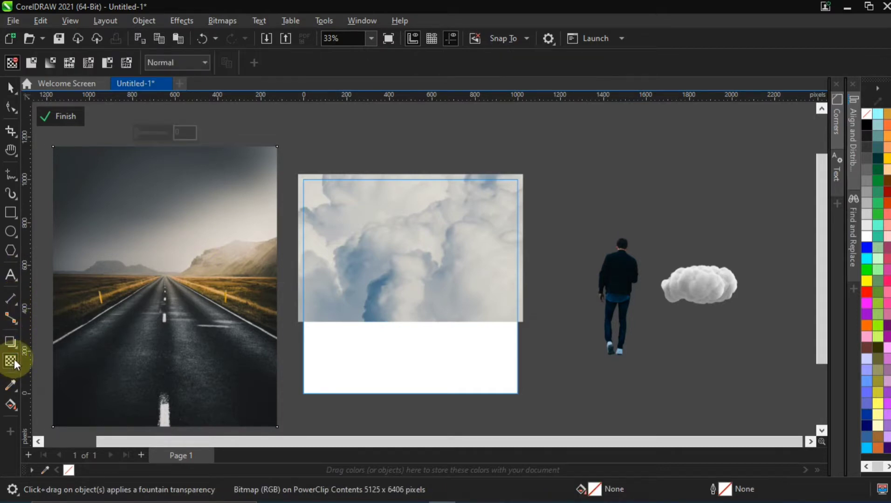
{"action": "left_click_drag", "start_coordinate": [168, 150], "coordinate": [171, 223]}
{"action": "left_click_drag", "start_coordinate": [166, 255], "coordinate": [166, 216]}
{"action": "left_click_drag", "start_coordinate": [166, 264], "coordinate": [168, 317]}
{"action": "left_click_drag", "start_coordinate": [166, 215], "coordinate": [167, 245]}
{"action": "left_click_drag", "start_coordinate": [168, 317], "coordinate": [168, 344]}
- Raise the transparent end of the road's fade slightly further above the horizon and shift the fade's midpoint down the road
{"action": "left_click", "coordinate": [164, 245]}
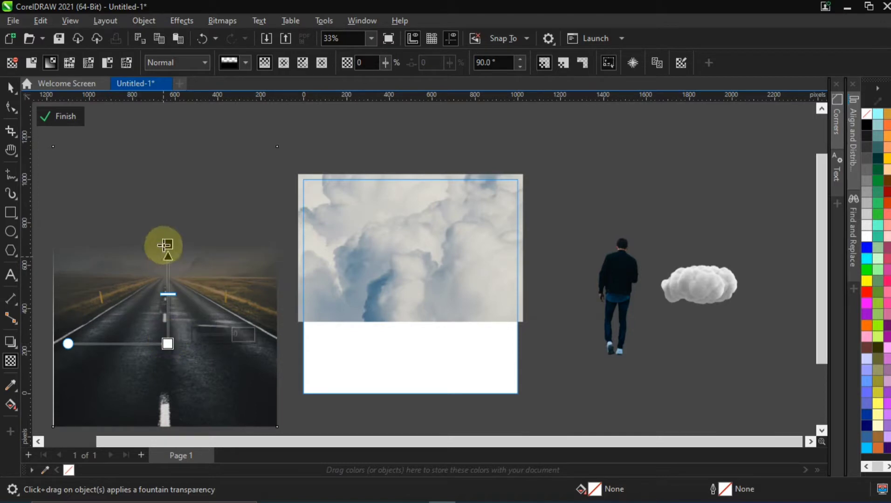
{"action": "left_click_drag", "start_coordinate": [169, 245], "coordinate": [169, 236]}
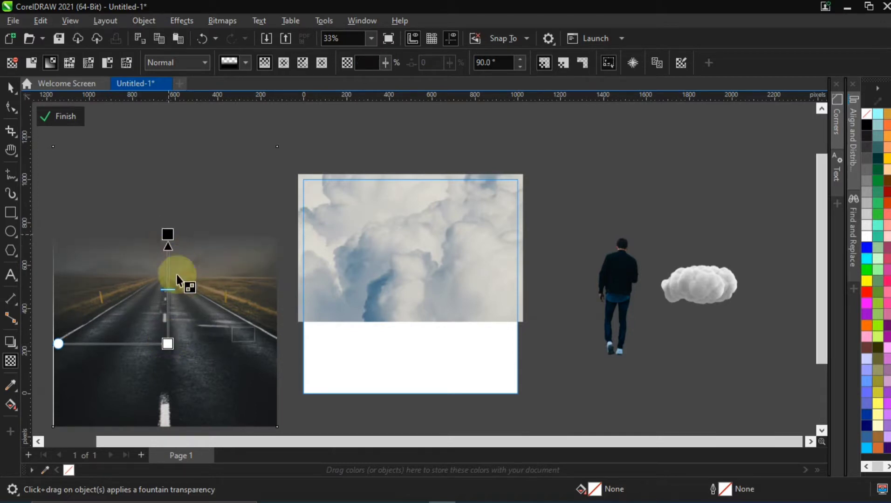
{"action": "left_click_drag", "start_coordinate": [168, 290], "coordinate": [173, 305]}
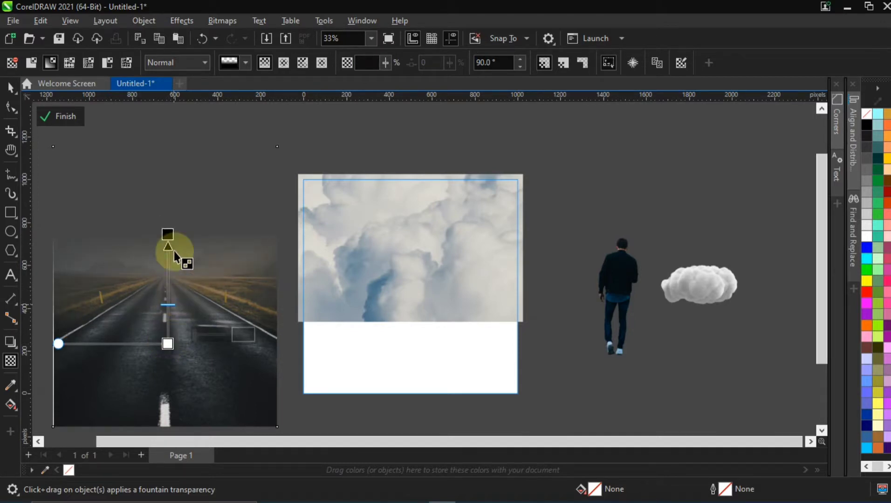
- Centre the faded road image on the page over the cloudy sky
{"action": "left_click", "coordinate": [10, 88]}
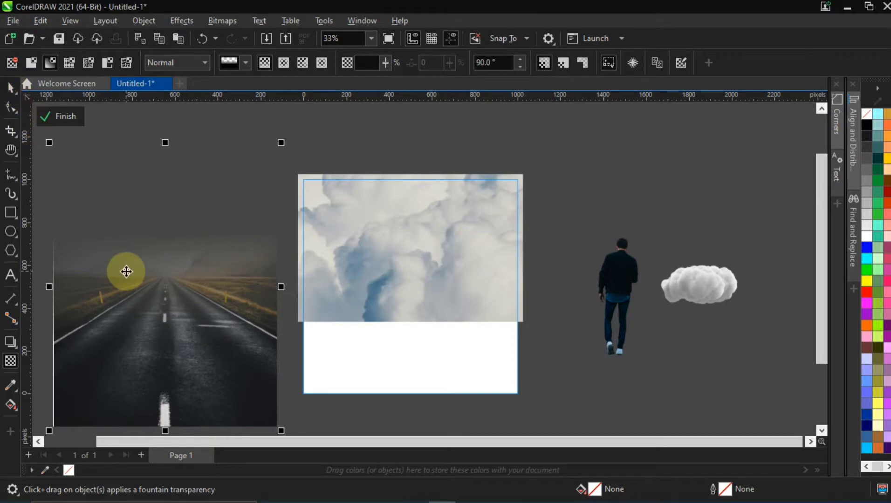
{"action": "key", "text": "p"}
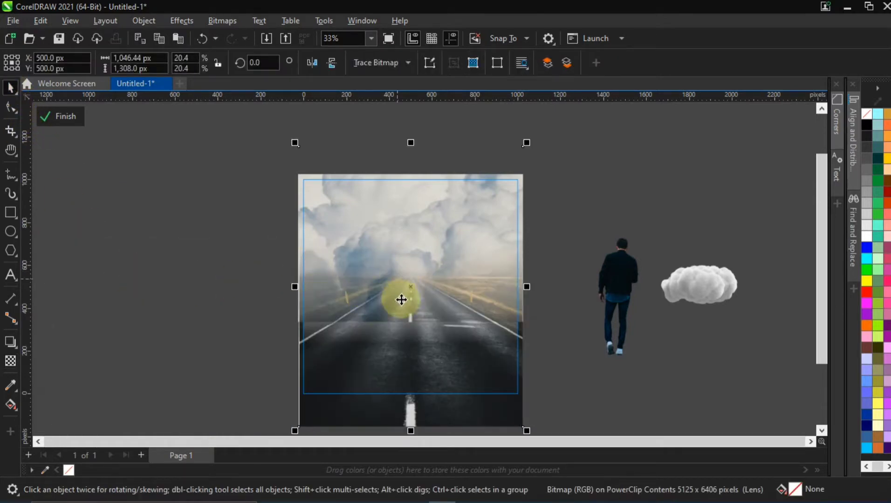
{"action": "left_click", "coordinate": [241, 244]}
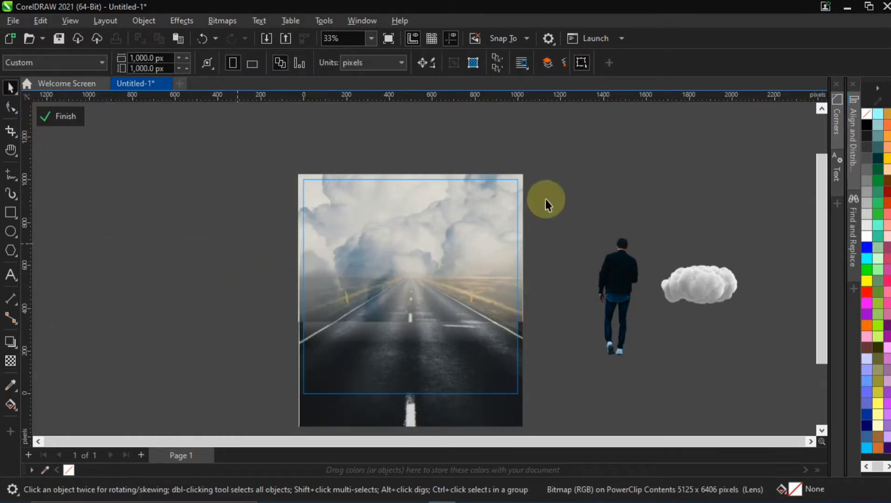
- Move the road image off the frame to its right side, clear of the sky image
{"action": "double_click", "coordinate": [431, 237]}
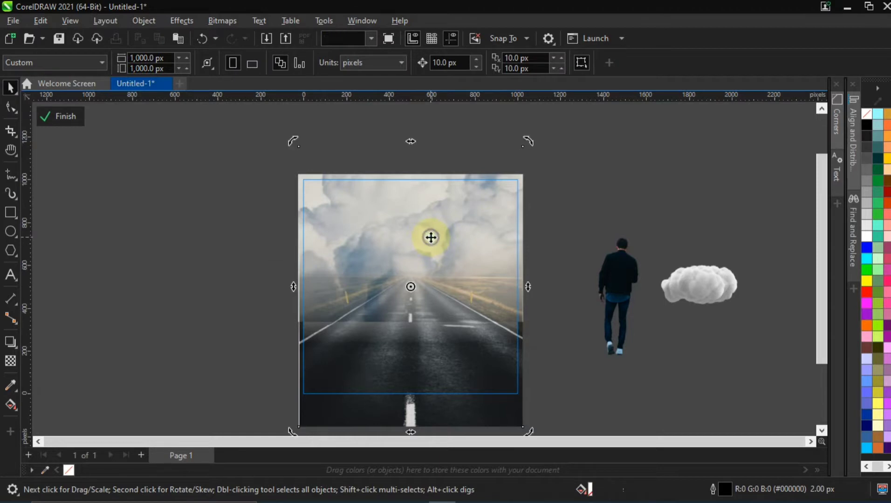
{"action": "left_click", "coordinate": [276, 252]}
{"action": "left_click", "coordinate": [364, 368]}
{"action": "left_click_drag", "start_coordinate": [401, 369], "coordinate": [591, 374]}
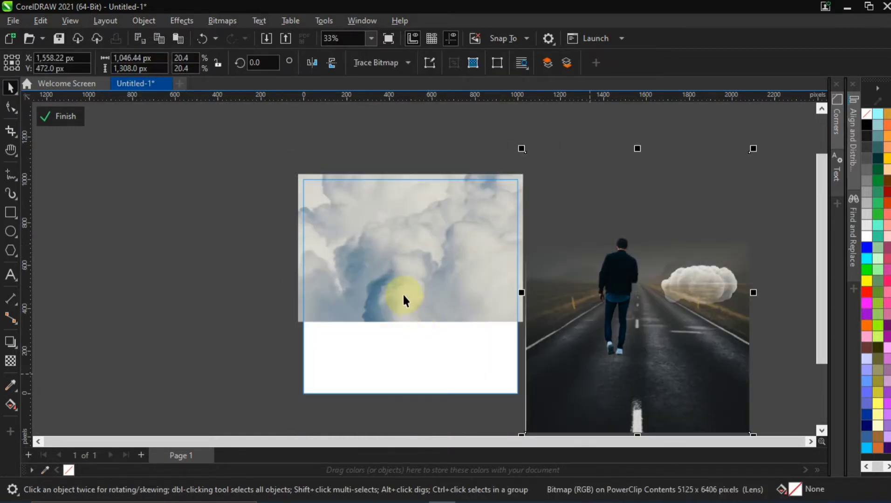
- Apply a vertical linear fountain transparency to the sky image in its nested PowerClip, fading its lower clouds fully out at the bottom edge
{"action": "left_click", "coordinate": [393, 269]}
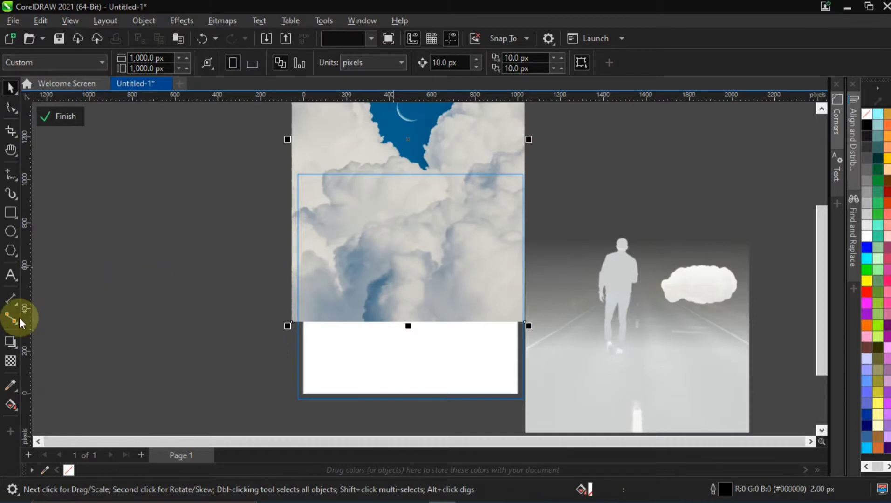
{"action": "left_click", "coordinate": [11, 360]}
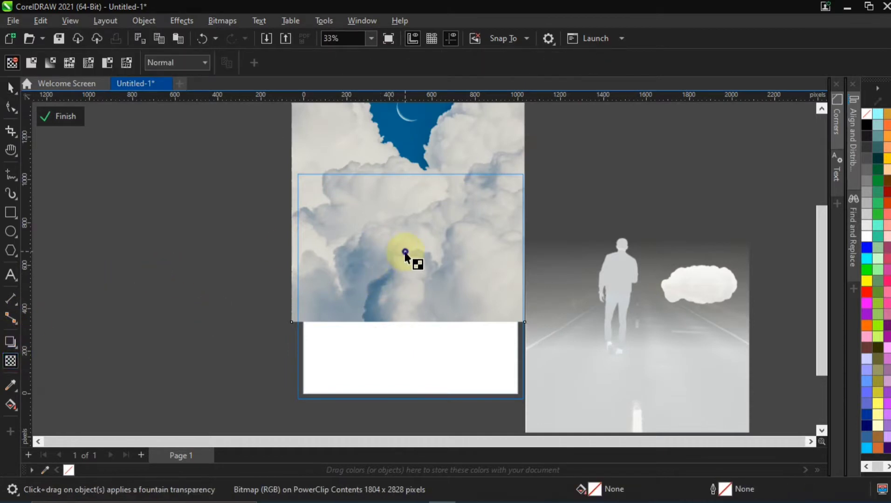
{"action": "left_click_drag", "start_coordinate": [406, 300], "coordinate": [404, 321]}
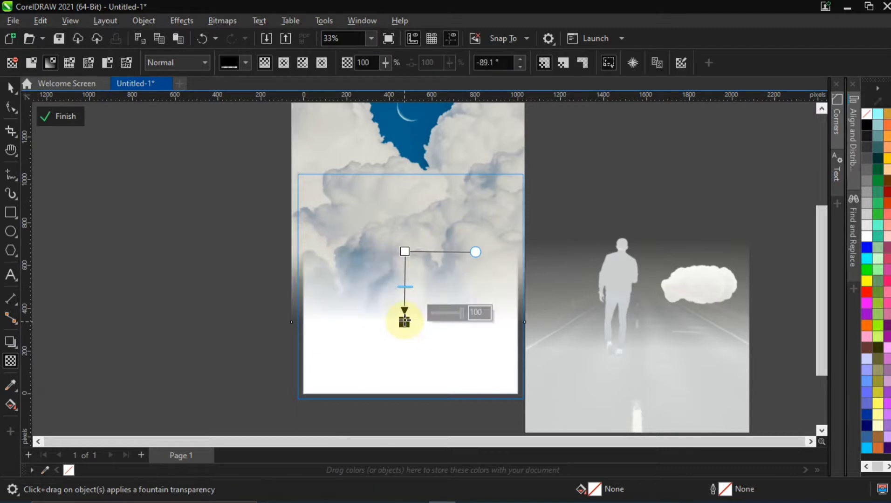
{"action": "left_click_drag", "start_coordinate": [405, 251], "coordinate": [404, 227]}
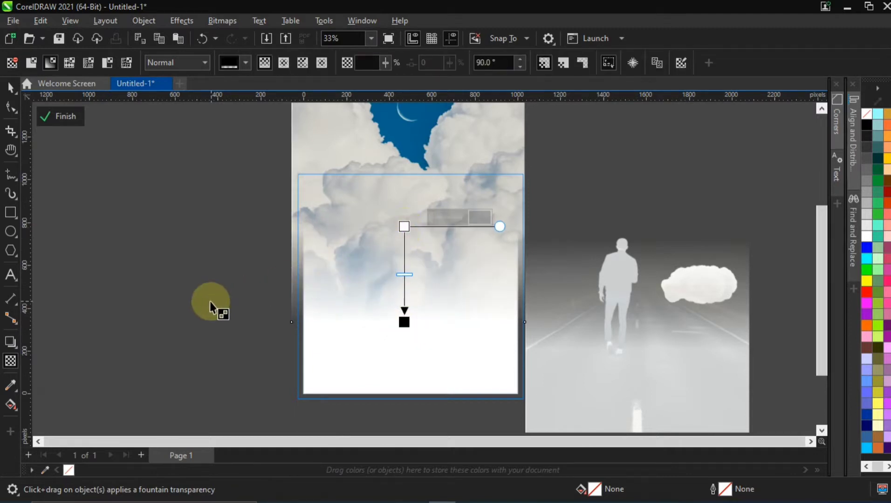
- Cut the faded sky image out of its nested PowerClip and paste it into the main frame's contents
{"action": "left_click", "coordinate": [12, 86]}
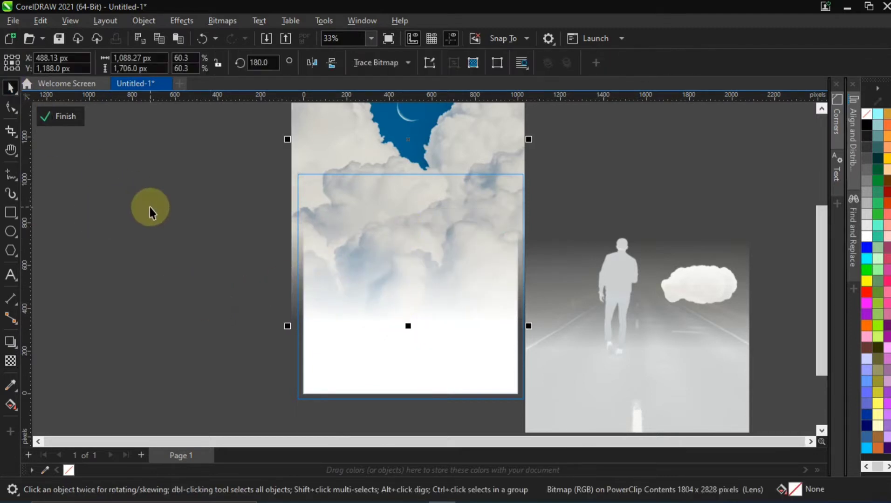
{"action": "key", "text": "ctrl+x"}
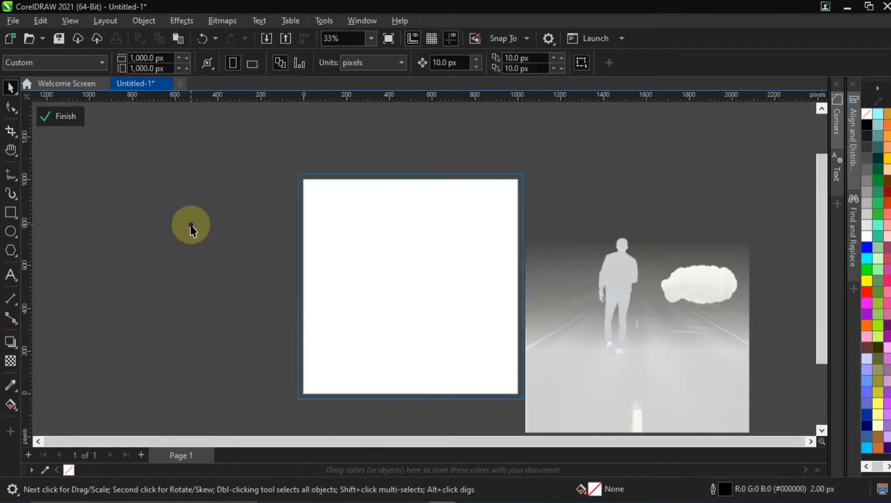
{"action": "left_click", "coordinate": [190, 225], "text": "ctrl"}
{"action": "left_click", "coordinate": [363, 216], "text": "ctrl"}
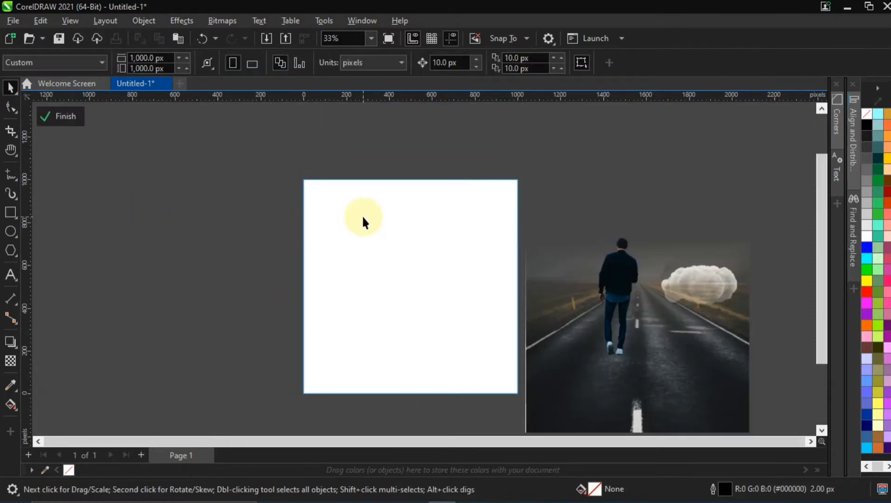
{"action": "key", "text": "ctrl+v"}
- Centre the road image on the page, overlapping the faded lower part of the sky
{"action": "left_click", "coordinate": [605, 320]}
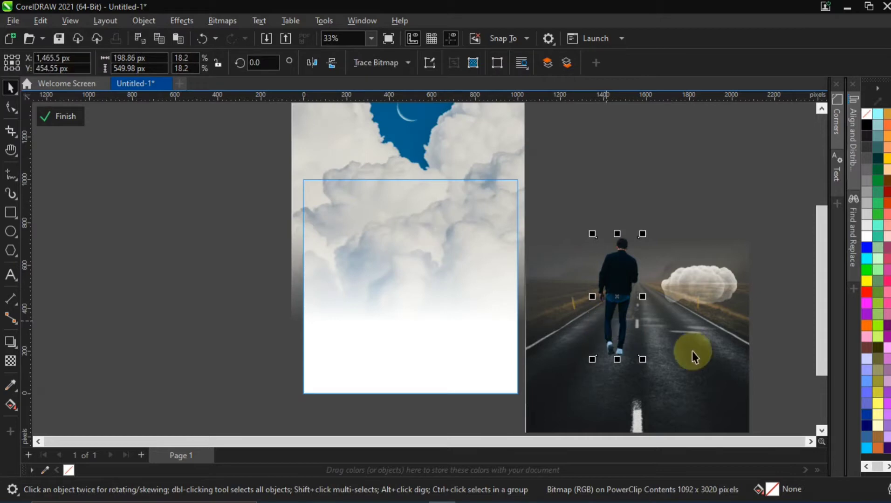
{"action": "left_click", "coordinate": [697, 368]}
{"action": "key", "text": "p"}
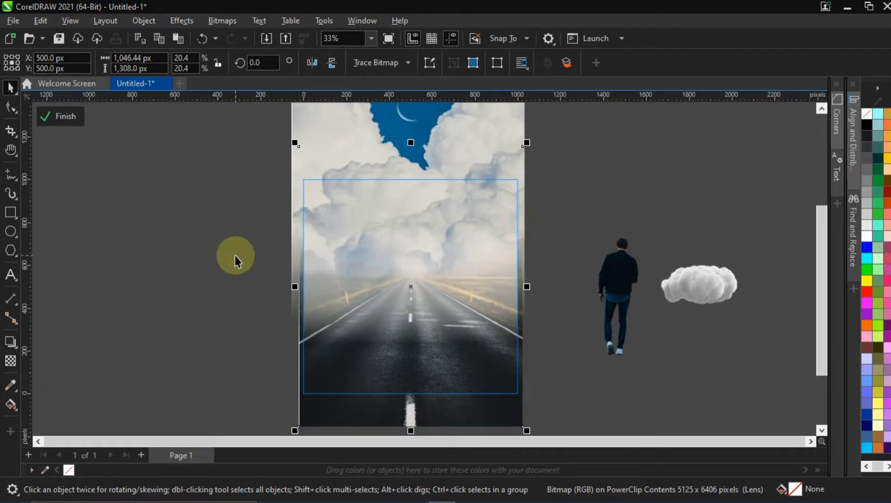
- Raise the transparent end of the road's fade high into the clouds and shift its midpoint up, so the hills and roadside grass show more strongly
{"action": "left_click", "coordinate": [10, 360]}
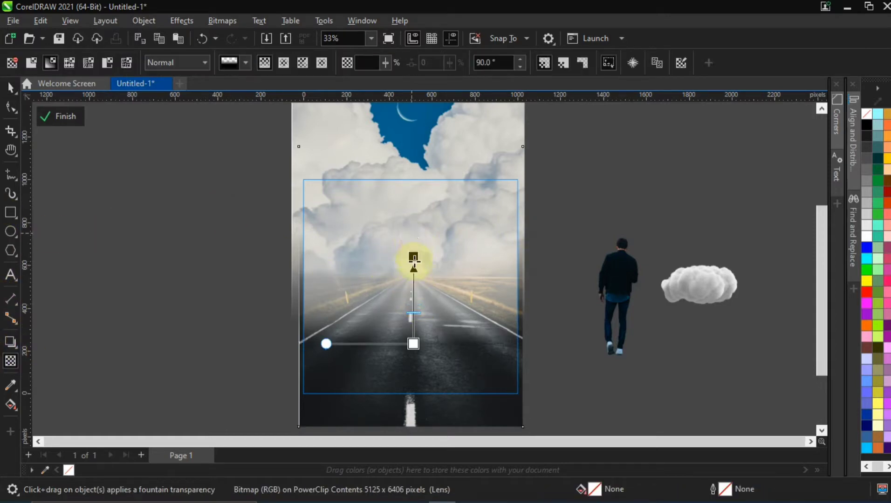
{"action": "left_click_drag", "start_coordinate": [414, 258], "coordinate": [413, 201]}
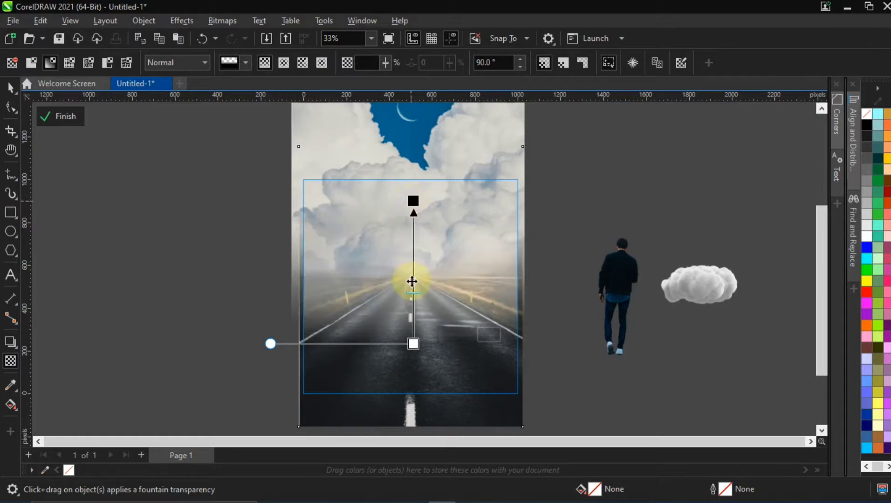
{"action": "left_click_drag", "start_coordinate": [414, 293], "coordinate": [409, 268]}
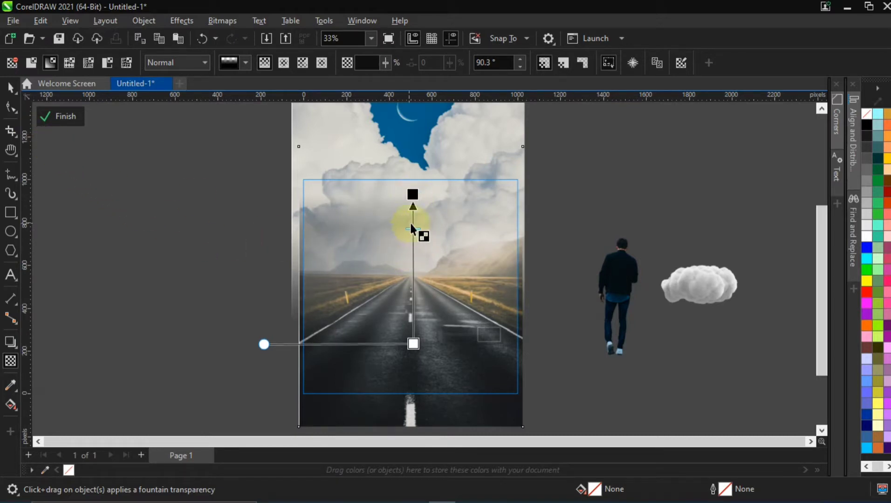
{"action": "left_click", "coordinate": [10, 87]}
{"action": "key", "text": "Escape"}
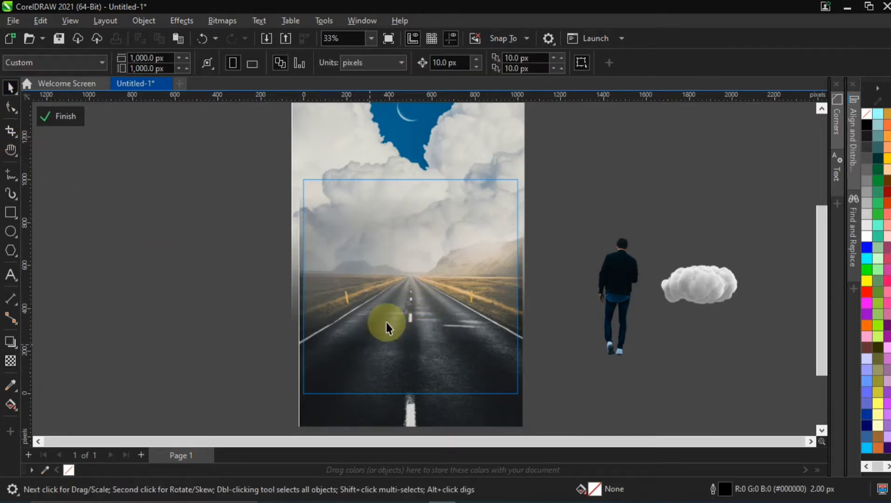
{"action": "scroll", "coordinate": [415, 273], "scroll_direction": "up", "scroll_amount": 1}
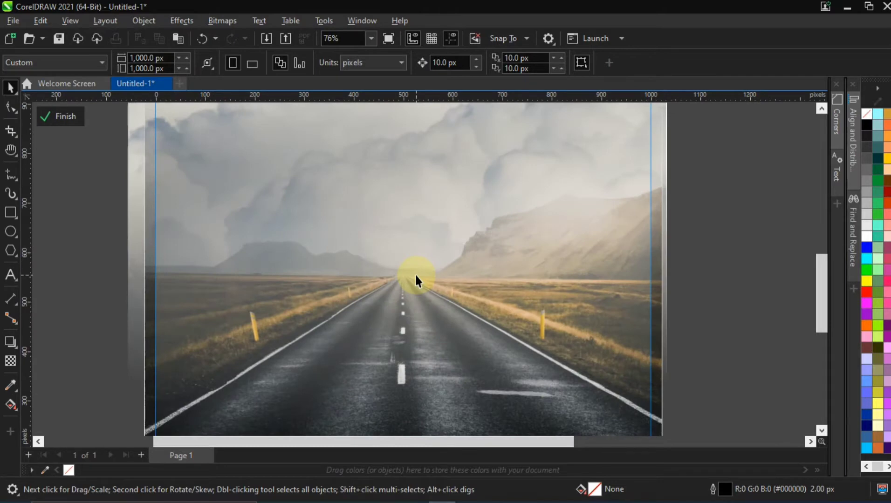
{"action": "scroll", "coordinate": [415, 273], "scroll_direction": "down", "scroll_amount": 5}
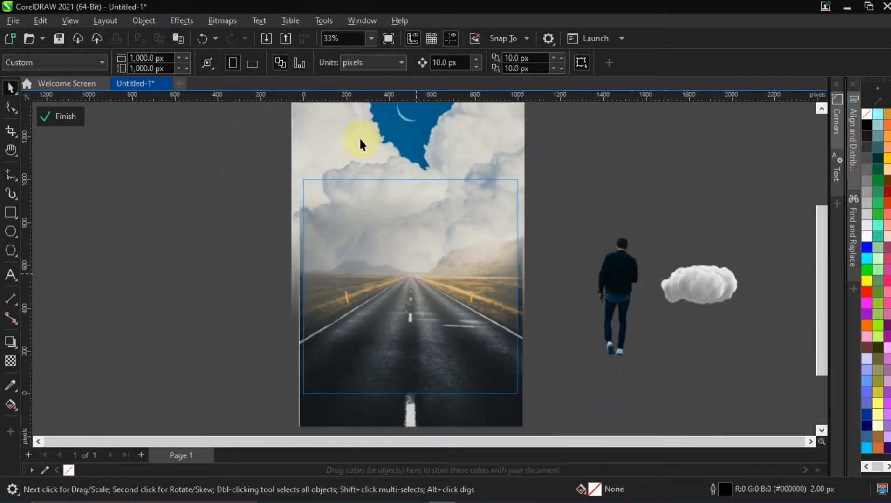
- Select the sky image and set its temperature to 6482 and tint to 16 in the Image Adjustment Lab
{"action": "left_click", "coordinate": [360, 140]}
{"action": "left_click", "coordinate": [213, 155]}
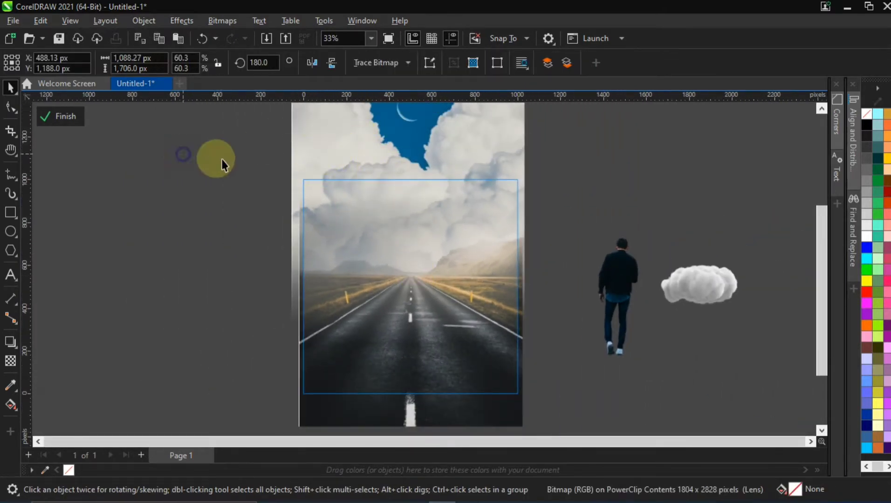
{"action": "left_click", "coordinate": [344, 144]}
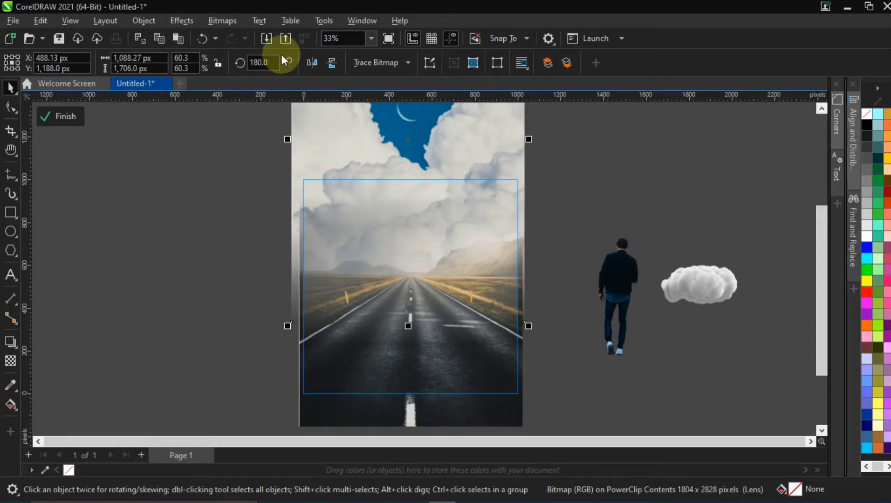
{"action": "left_click", "coordinate": [174, 21]}
{"action": "mouse_move", "coordinate": [209, 70]}
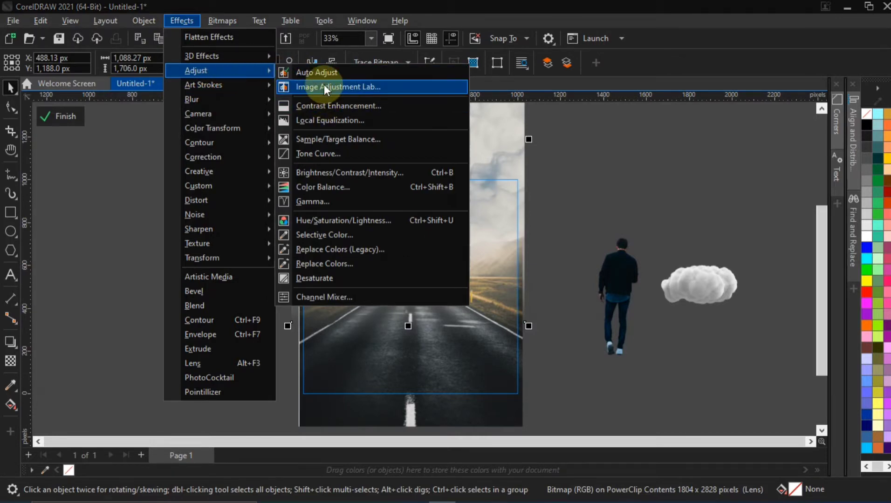
{"action": "left_click", "coordinate": [324, 87]}
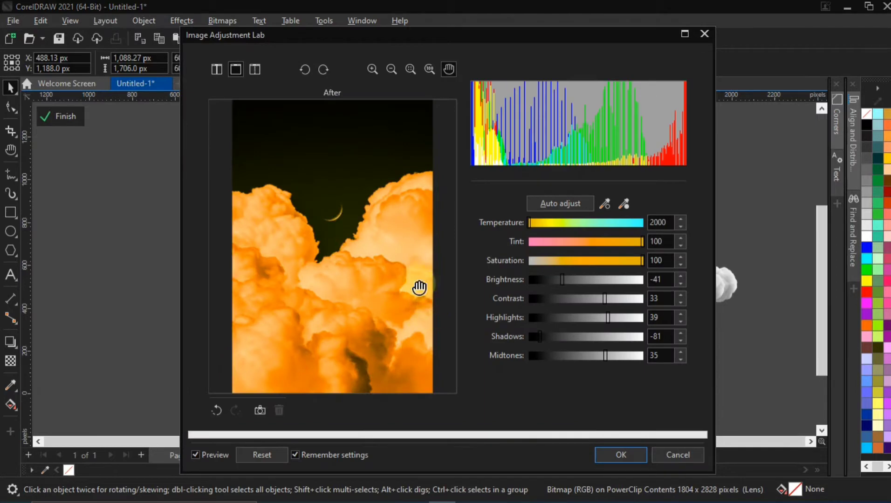
{"action": "left_click_drag", "start_coordinate": [566, 226], "coordinate": [606, 222]}
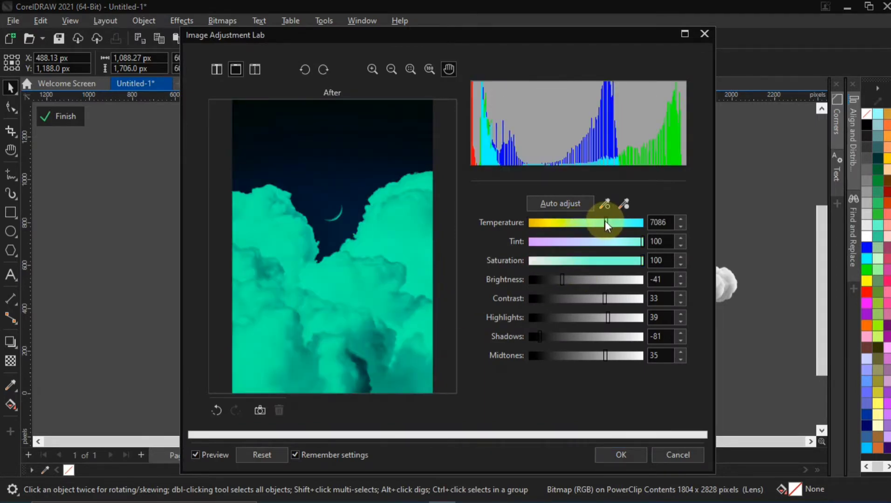
{"action": "left_click_drag", "start_coordinate": [604, 221], "coordinate": [598, 221]}
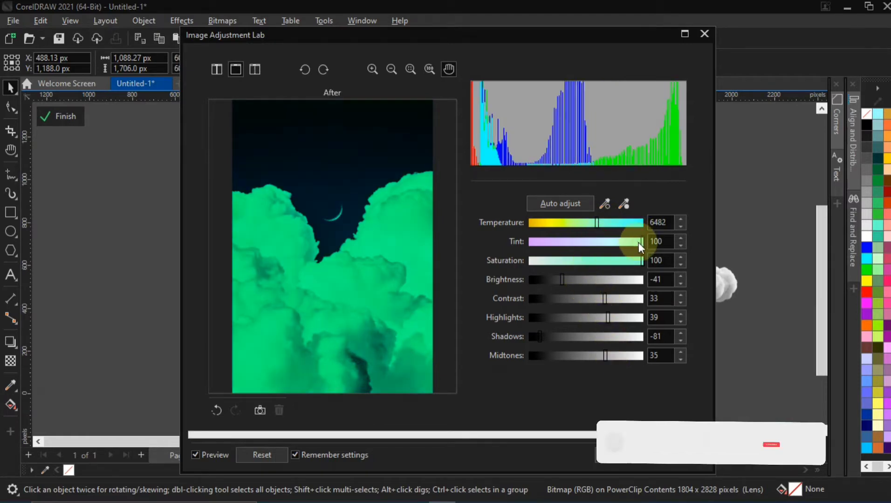
{"action": "left_click_drag", "start_coordinate": [641, 247], "coordinate": [594, 236]}
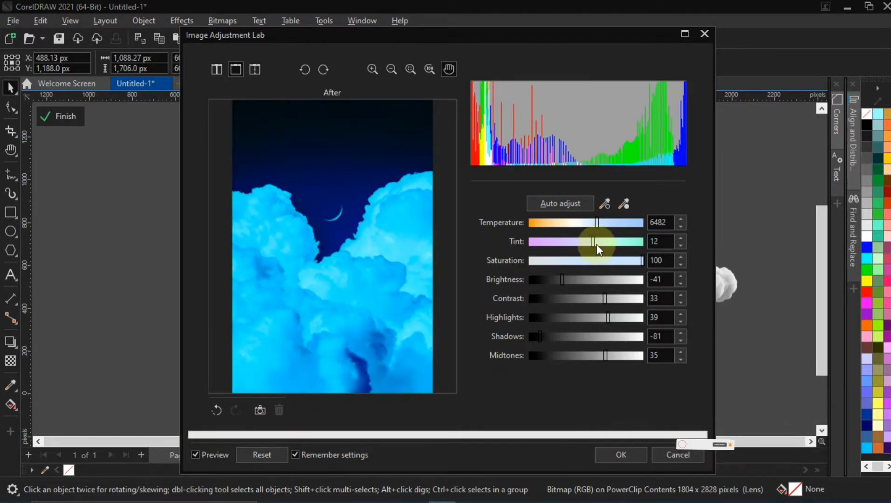
{"action": "mouse_move", "coordinate": [593, 242]}
{"action": "left_mouse_down"}
{"action": "mouse_move", "coordinate": [605, 249]}
{"action": "mouse_move", "coordinate": [591, 240]}
{"action": "left_mouse_up"}
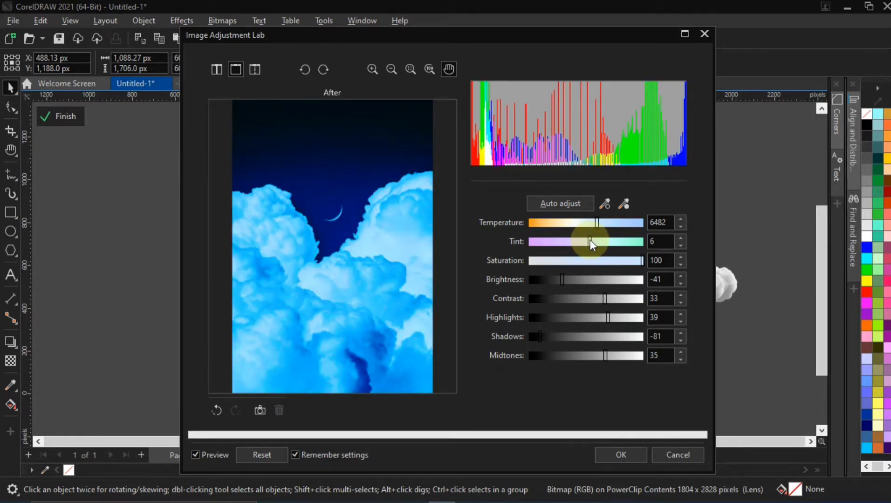
{"action": "left_click_drag", "start_coordinate": [587, 237], "coordinate": [596, 243]}
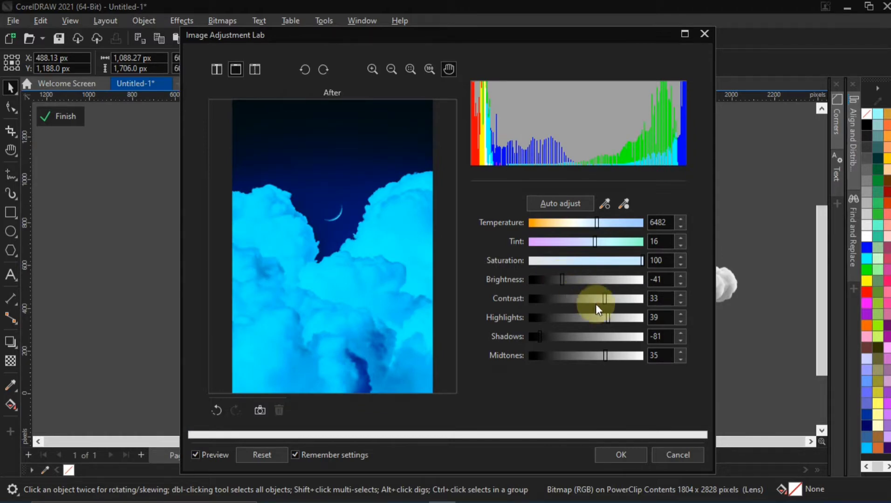
- Set the sky image's contrast to 29 and highlights to 31, and apply the image adjustments
{"action": "left_click_drag", "start_coordinate": [605, 300], "coordinate": [603, 299]}
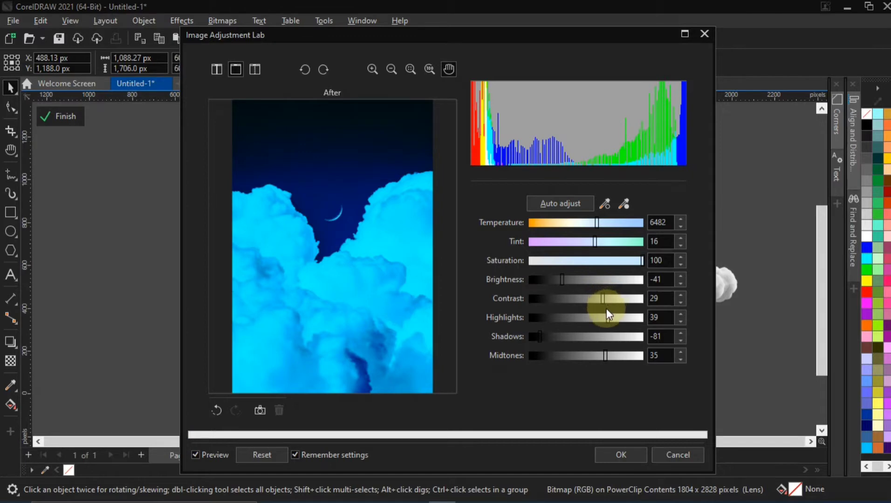
{"action": "left_click_drag", "start_coordinate": [605, 320], "coordinate": [603, 320]}
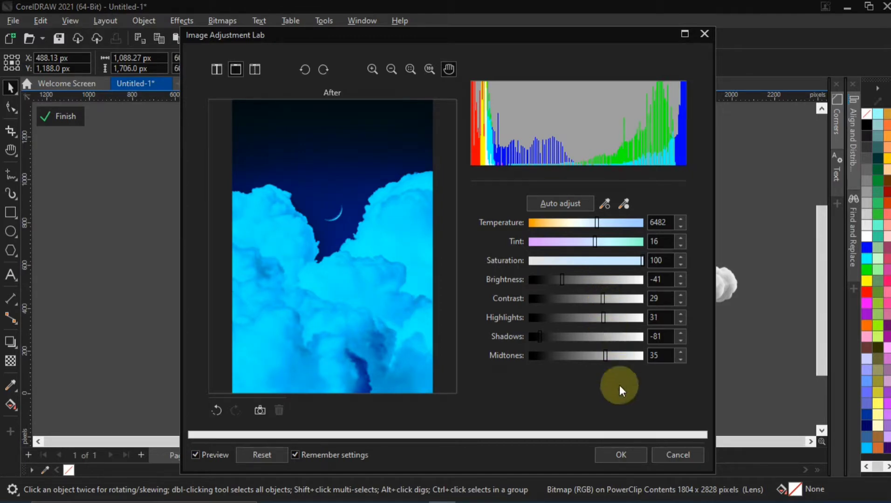
{"action": "left_click", "coordinate": [619, 454]}
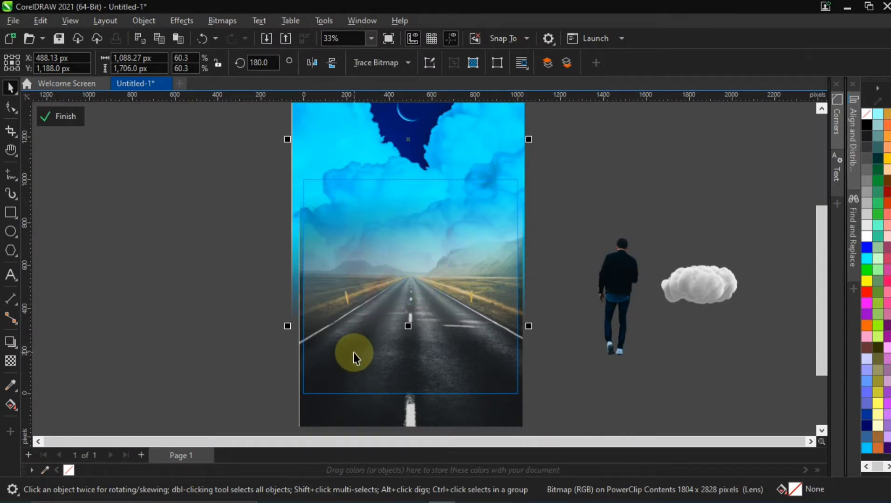
- Raise the transparent end of the sky image's fade to just below the road's horizon
{"action": "left_click", "coordinate": [11, 361]}
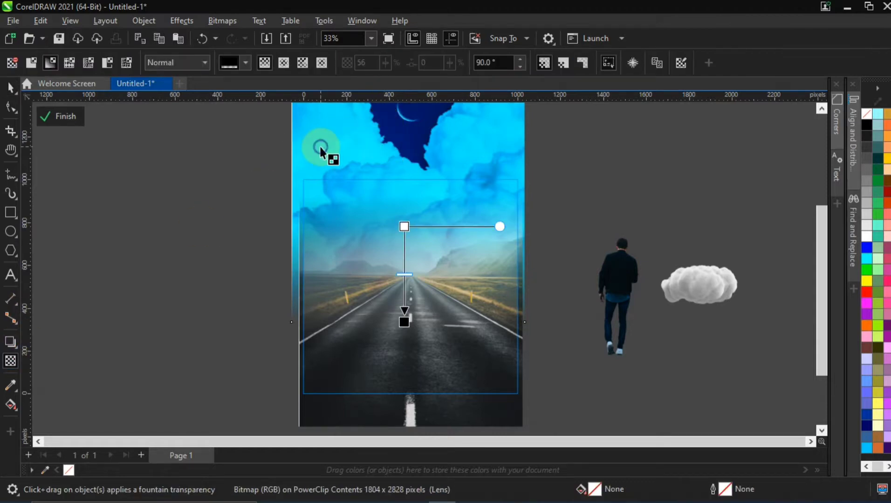
{"action": "left_click_drag", "start_coordinate": [412, 343], "coordinate": [412, 194]}
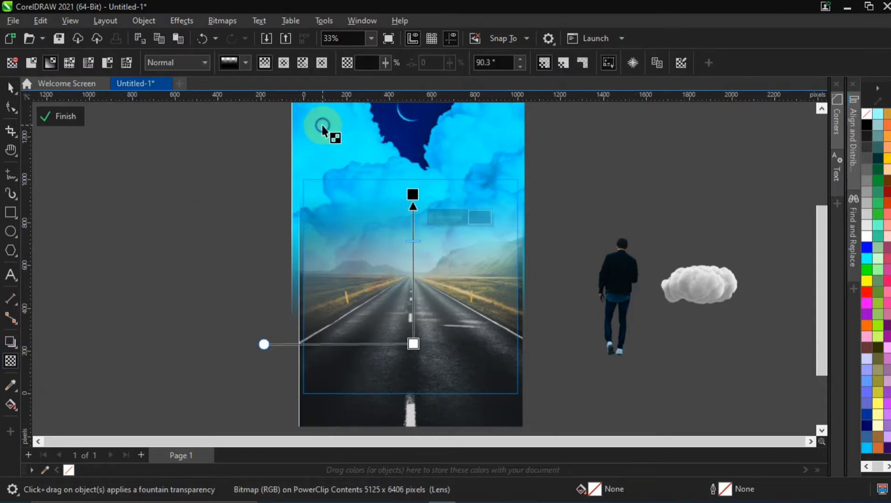
{"action": "left_click_drag", "start_coordinate": [404, 227], "coordinate": [407, 298]}
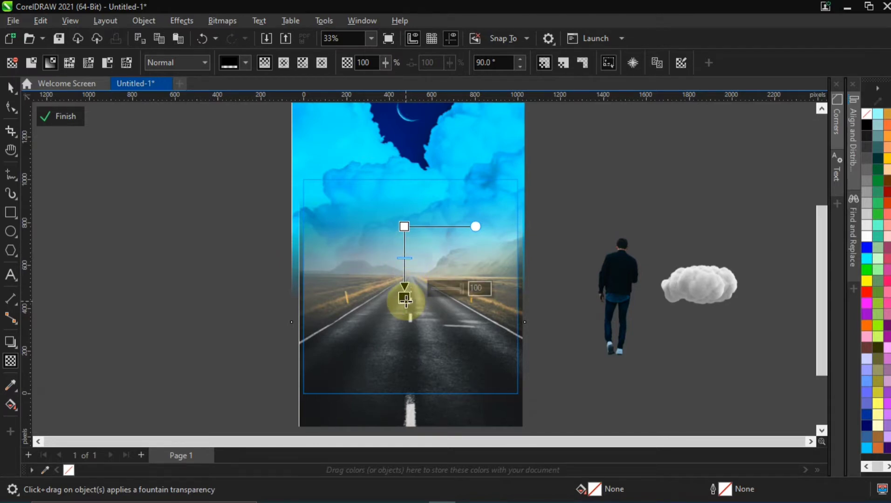
- Leave the PowerClip contents and check how the road and sky blend inside the frame
{"action": "left_click", "coordinate": [11, 87]}
{"action": "left_click", "coordinate": [587, 176], "text": "ctrl"}
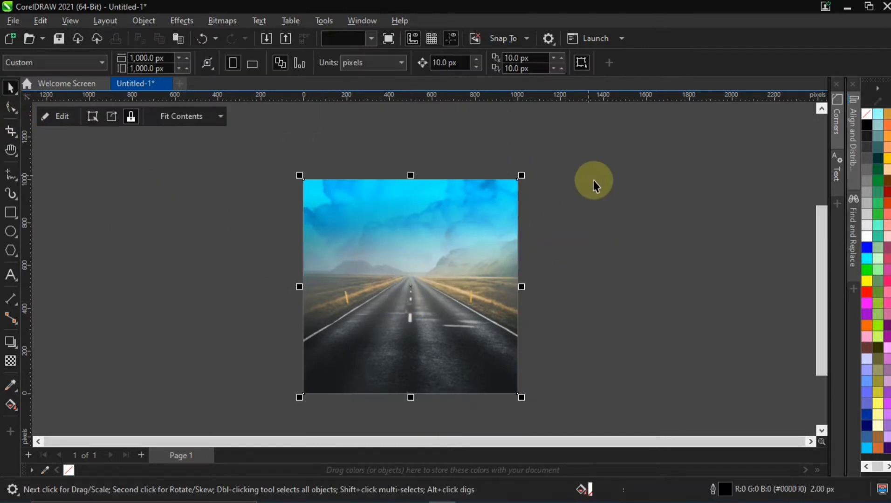
{"action": "left_click", "coordinate": [440, 266]}
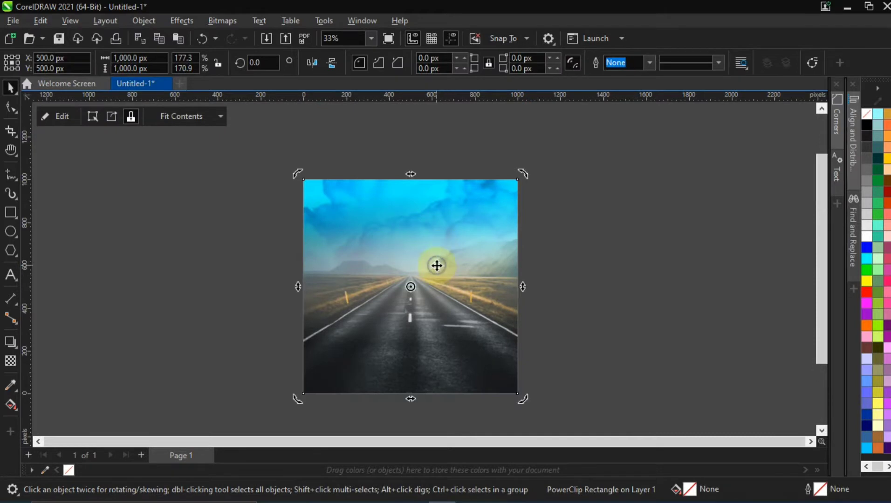
{"action": "left_click", "coordinate": [554, 212]}
- Reopen the PowerClip contents, select the road image and open it in the Image Adjustment Lab
{"action": "left_click", "coordinate": [443, 230]}
{"action": "left_click", "coordinate": [443, 230], "text": "ctrl"}
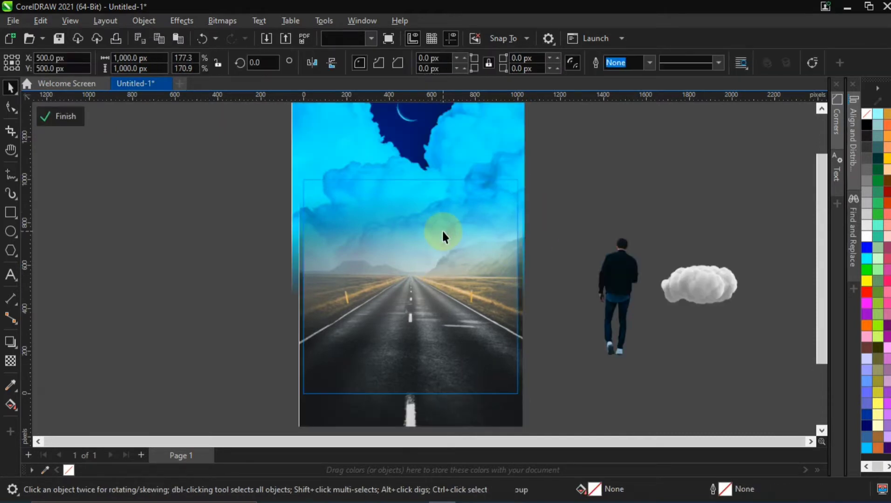
{"action": "left_click", "coordinate": [323, 397]}
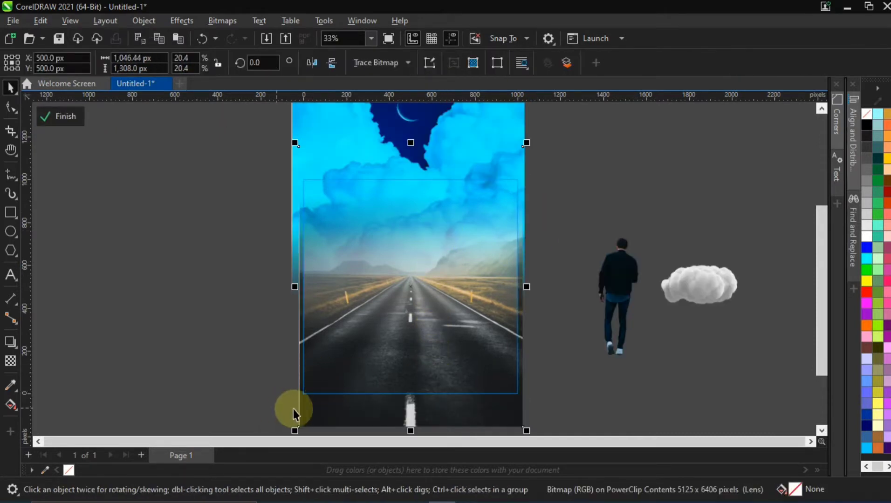
{"action": "left_click", "coordinate": [180, 22]}
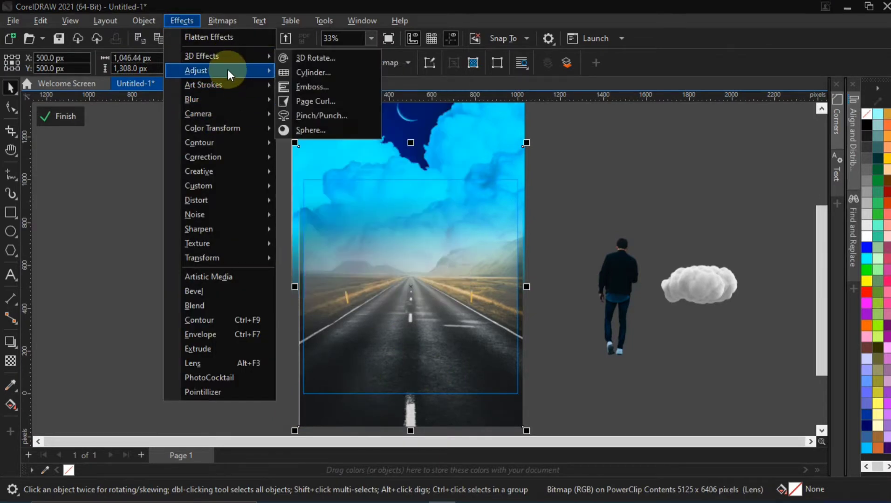
{"action": "mouse_move", "coordinate": [227, 70]}
{"action": "left_click", "coordinate": [324, 88]}
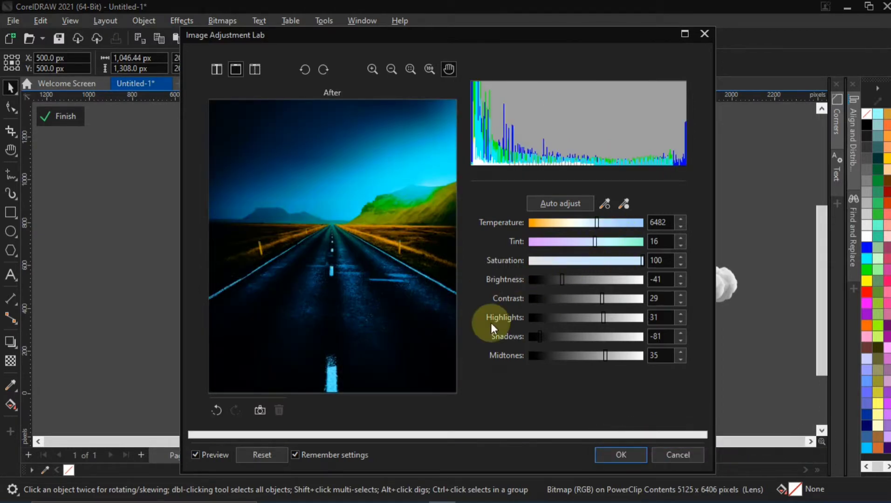
- Set the road image's saturation to 32 and brightness to -18, keep the tint at 16, and apply the adjustments
{"action": "left_click", "coordinate": [588, 244]}
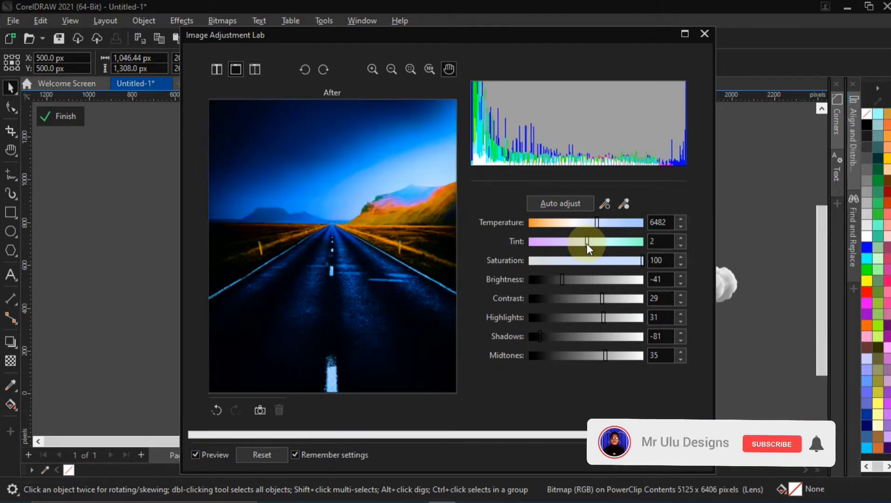
{"action": "key", "text": "ctrl+z"}
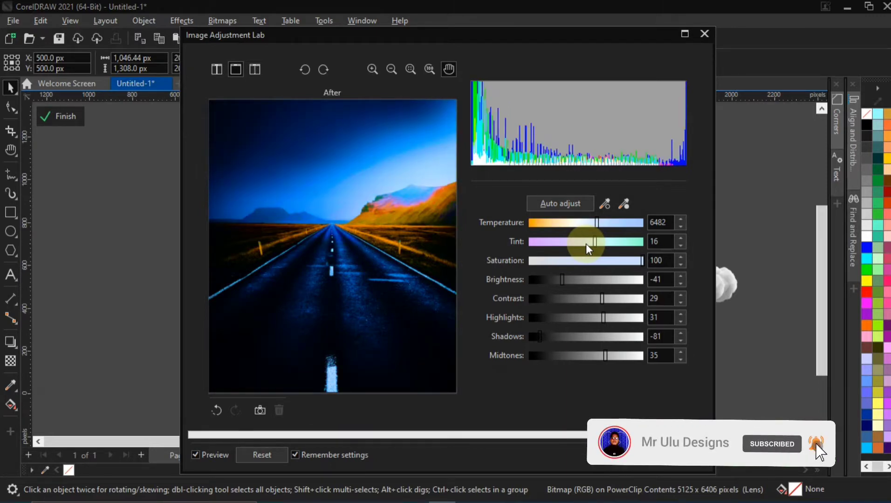
{"action": "left_click", "coordinate": [606, 261]}
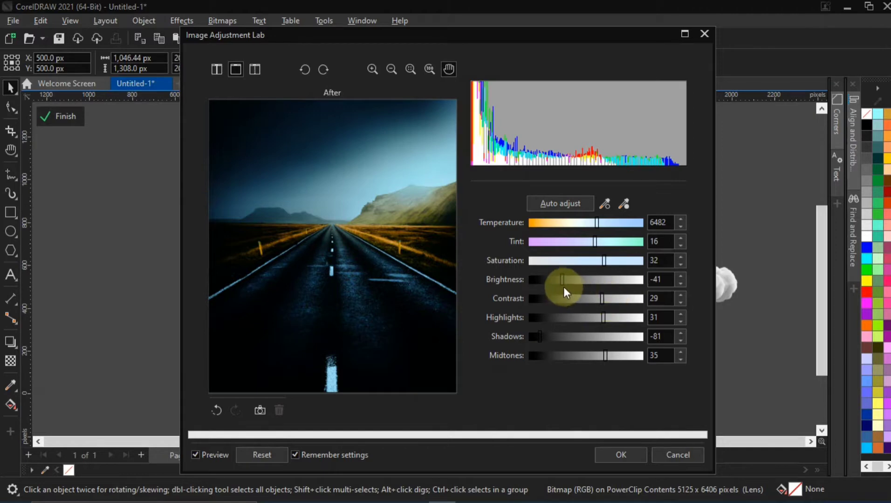
{"action": "left_click_drag", "start_coordinate": [564, 288], "coordinate": [584, 285]}
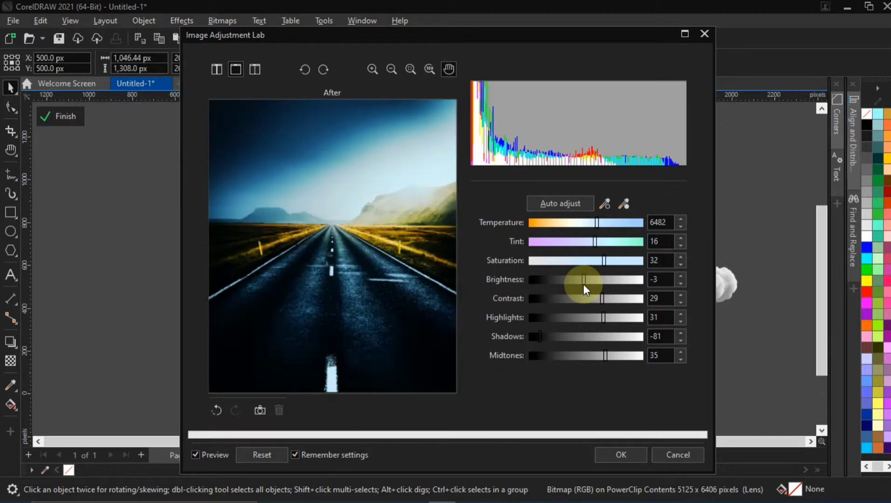
{"action": "left_click_drag", "start_coordinate": [582, 281], "coordinate": [575, 276]}
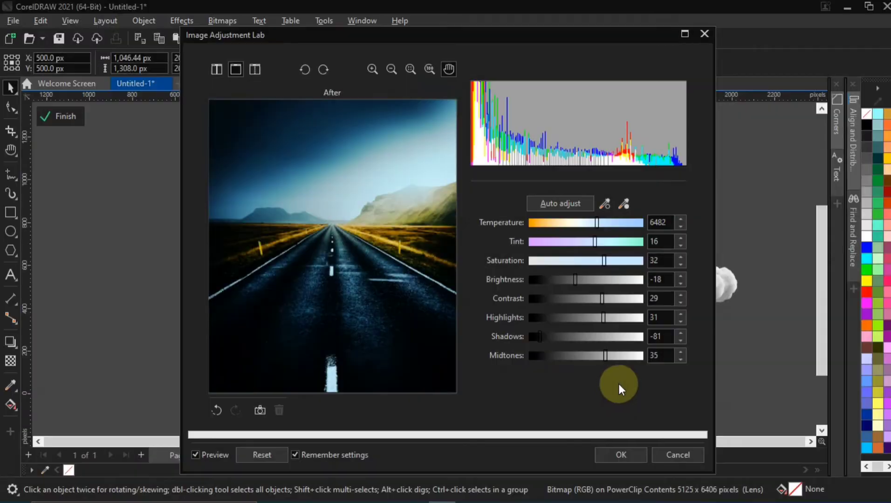
{"action": "left_click", "coordinate": [618, 454]}
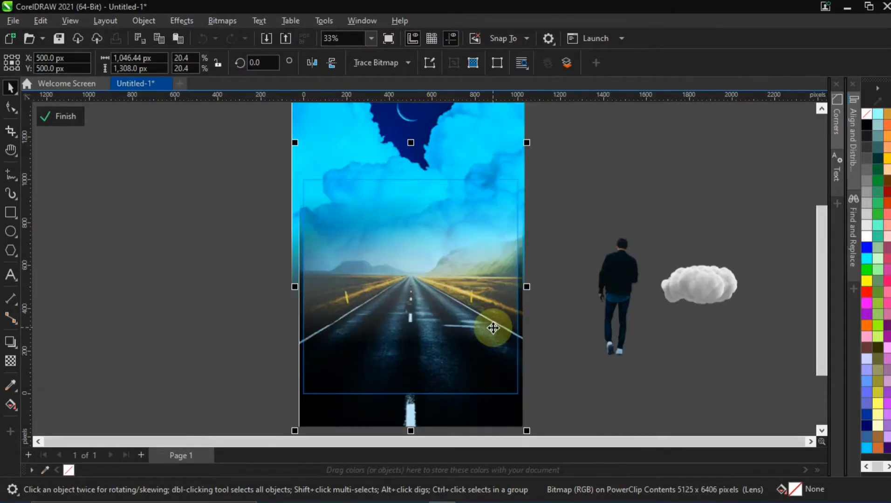
- Leave the PowerClip contents and examine the colour-adjusted road scene inside the frame
{"action": "left_click", "coordinate": [148, 307], "text": "ctrl"}
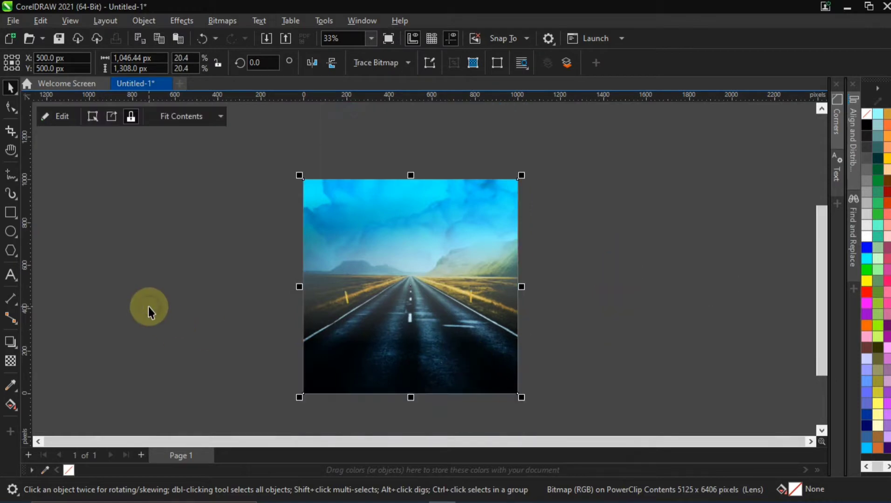
{"action": "left_click", "coordinate": [425, 322]}
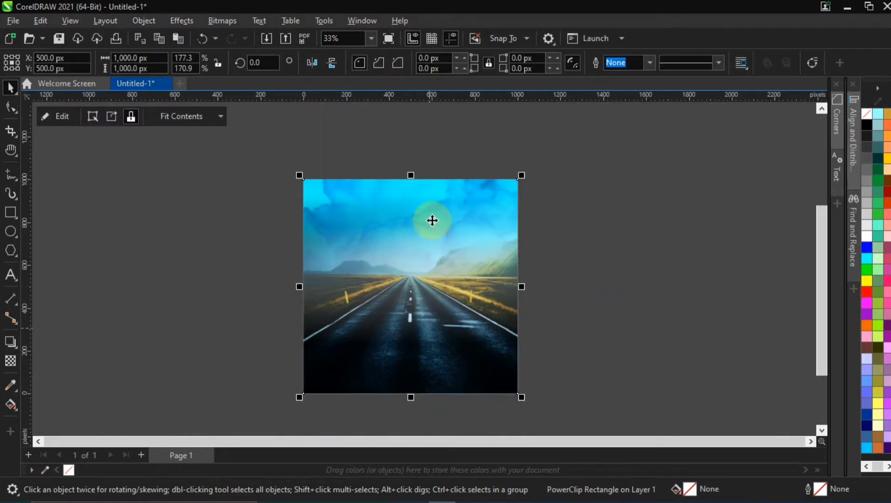
{"action": "scroll", "coordinate": [403, 352], "scroll_direction": "up", "scroll_amount": 1}
{"action": "scroll", "coordinate": [419, 326], "scroll_direction": "up", "scroll_amount": 1}
{"action": "scroll", "coordinate": [438, 298], "scroll_direction": "down", "scroll_amount": 2}
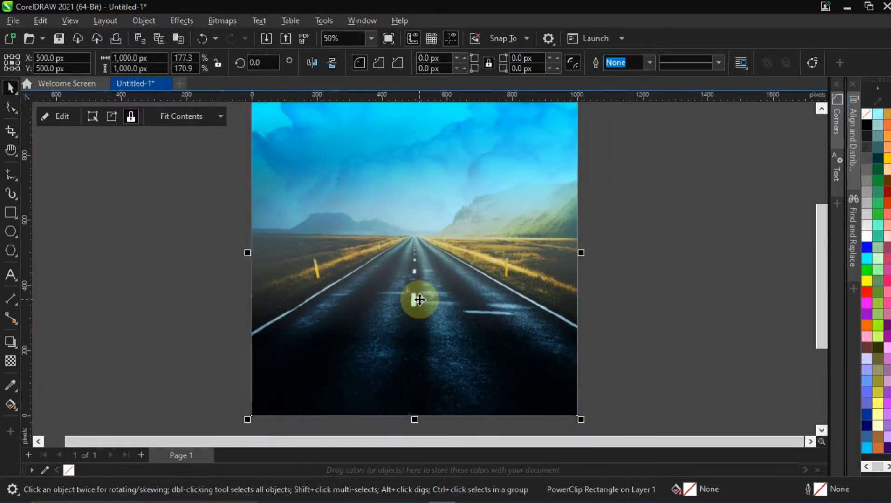
{"action": "scroll", "coordinate": [420, 299], "scroll_direction": "up", "scroll_amount": 1}
{"action": "scroll", "coordinate": [419, 299], "scroll_direction": "down", "scroll_amount": 1}
{"action": "scroll", "coordinate": [419, 300], "scroll_direction": "down", "scroll_amount": 1}
- Reopen the PowerClip contents and add the text WEDNESDAY in the empty area beside the road image
{"action": "double_click", "coordinate": [416, 299]}
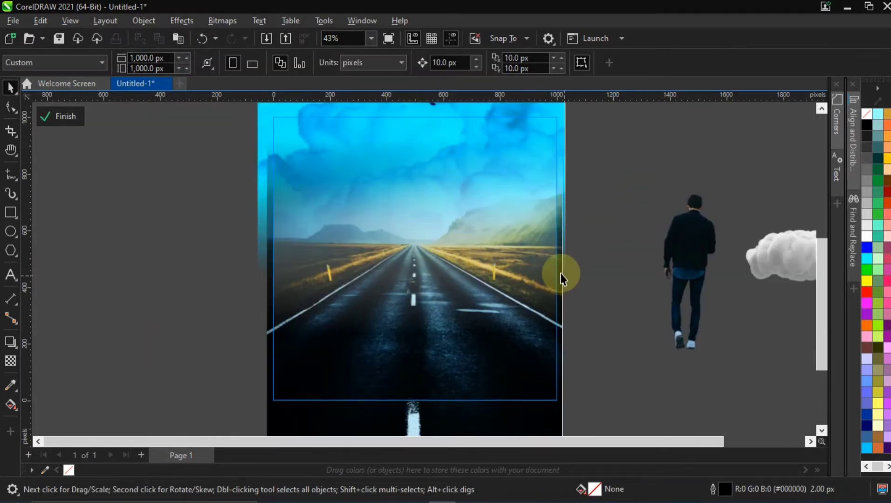
{"action": "left_click", "coordinate": [10, 276]}
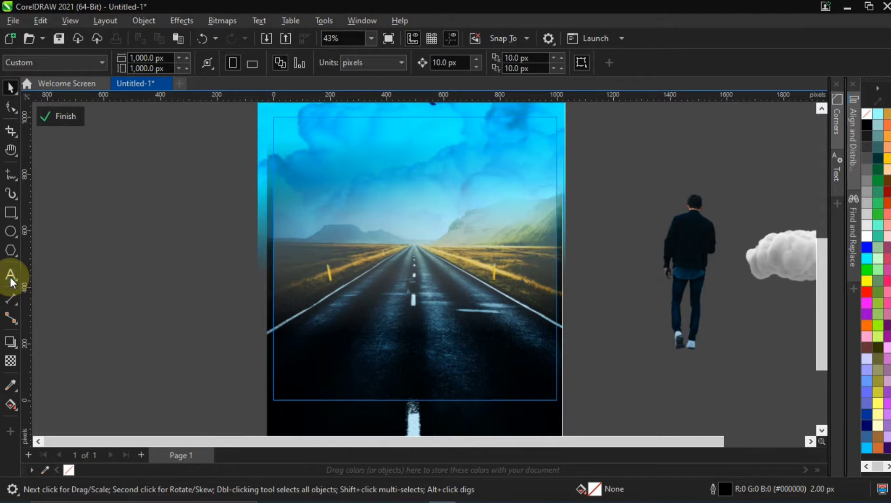
{"action": "left_click", "coordinate": [84, 282]}
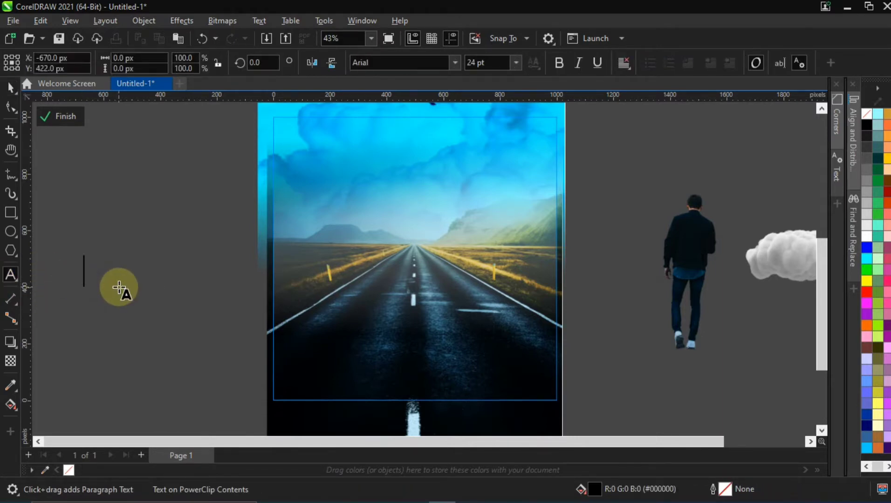
{"action": "type", "text": "WEDNESDAY"}
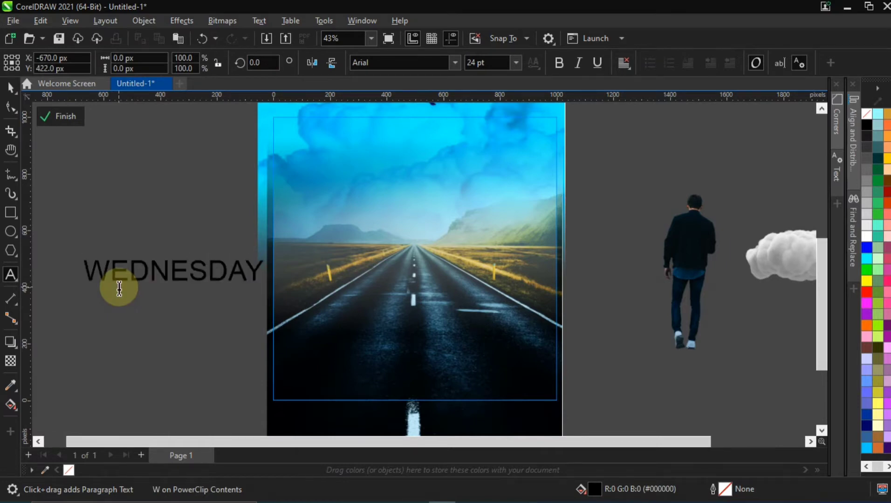
{"action": "left_click", "coordinate": [10, 88]}
{"action": "left_click", "coordinate": [191, 261]}
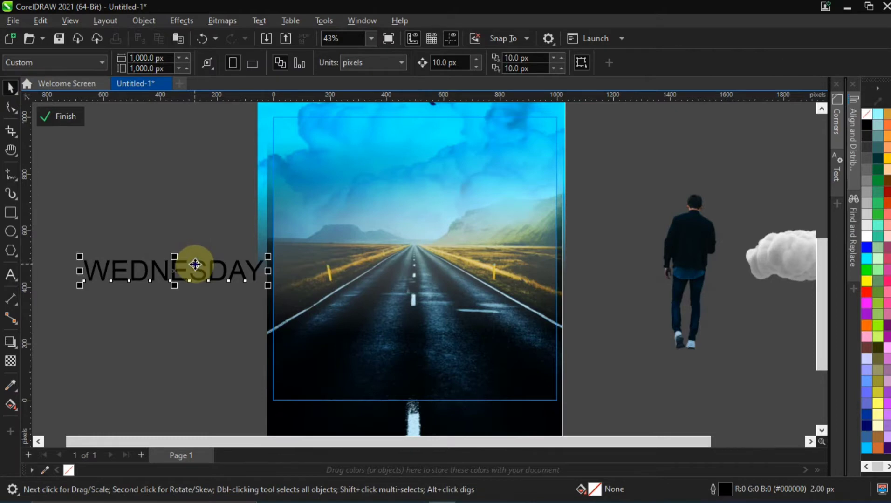
- Replace the WEDNESDAY text with TUESDAY and move it slightly away from the road image
{"action": "double_click", "coordinate": [194, 264]}
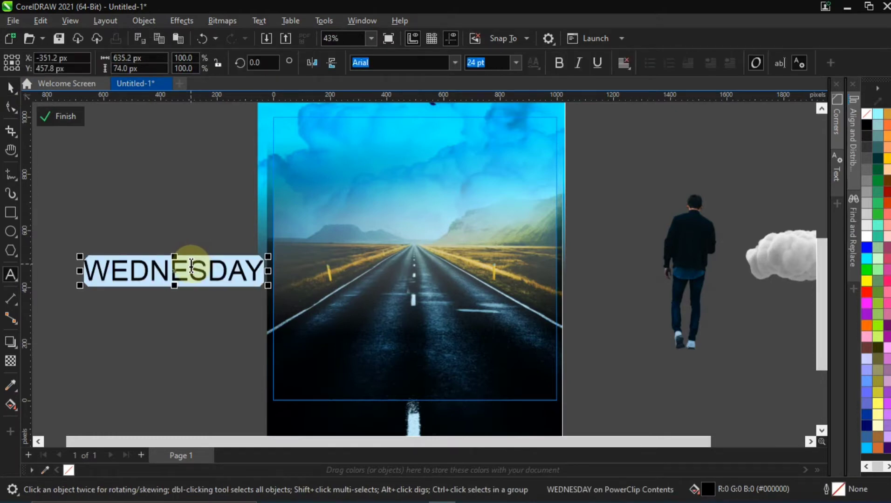
{"action": "type", "text": "TUESDAY"}
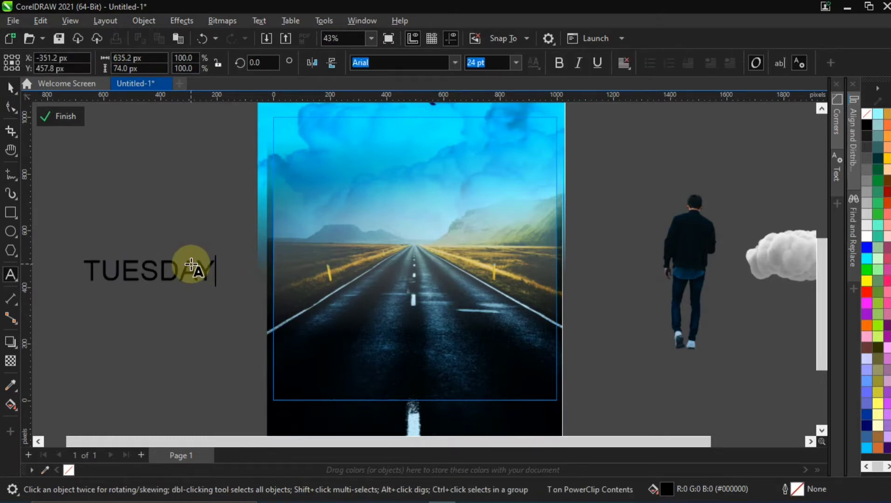
{"action": "left_click", "coordinate": [10, 89]}
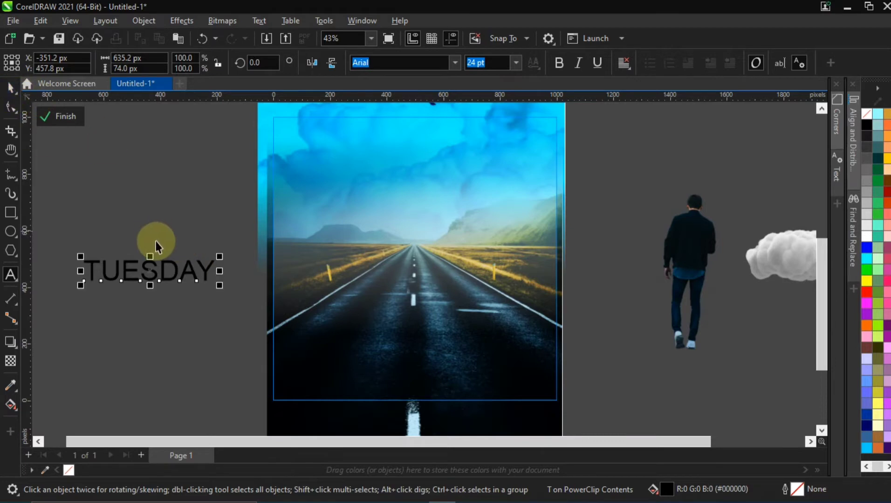
{"action": "left_click_drag", "start_coordinate": [162, 264], "coordinate": [143, 251]}
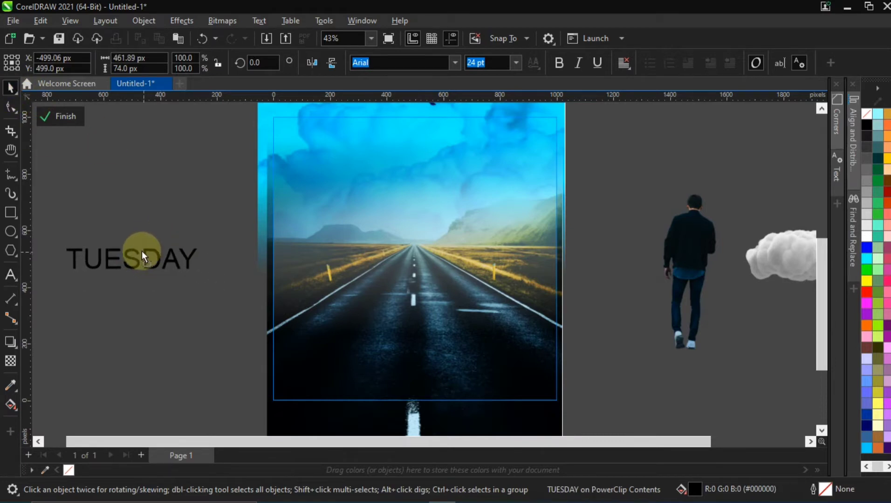
- Set the TUESDAY text in League Gothic, enlarge it to about 50 pt and move it up beside the clouds
{"action": "left_click", "coordinate": [453, 63]}
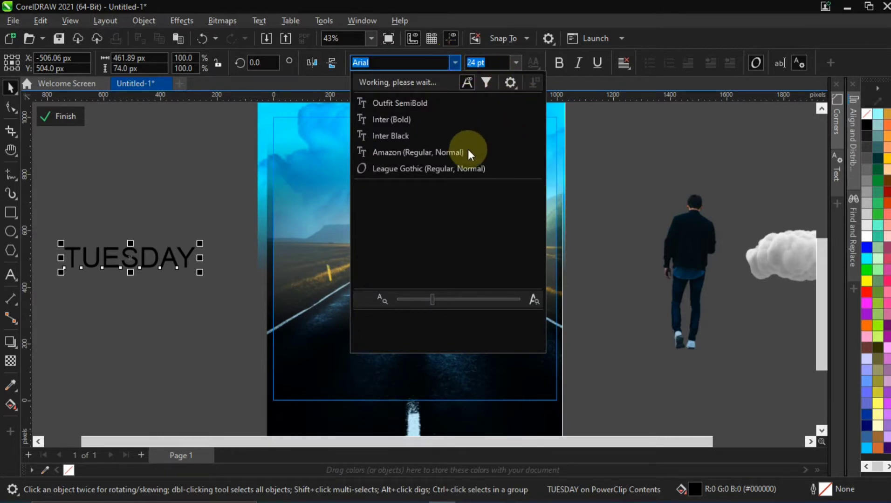
{"action": "left_click", "coordinate": [416, 170]}
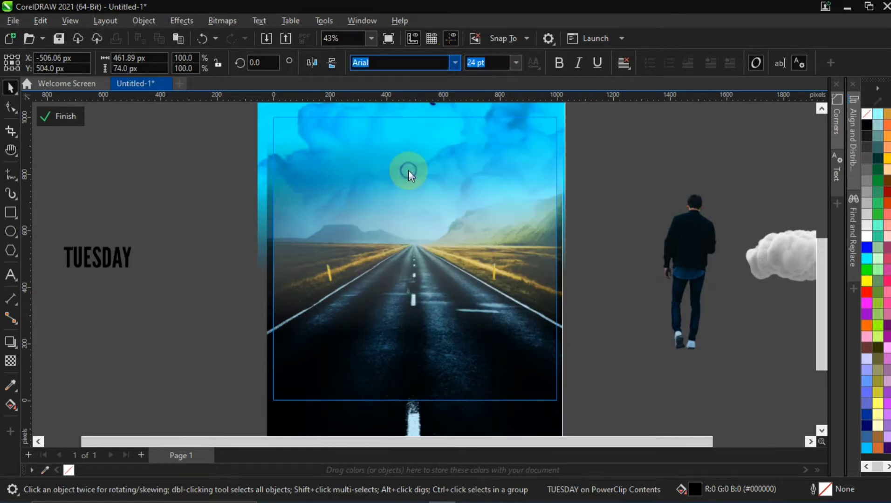
{"action": "left_click_drag", "start_coordinate": [135, 273], "coordinate": [203, 326]}
{"action": "left_click_drag", "start_coordinate": [169, 258], "coordinate": [186, 204]}
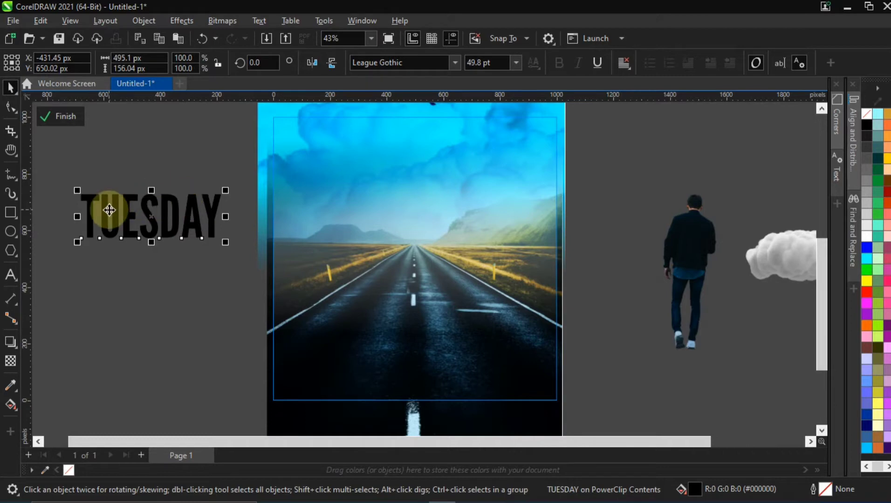
- Fill the TUESDAY text with white and place a duplicate of it directly below
{"action": "left_click", "coordinate": [867, 234]}
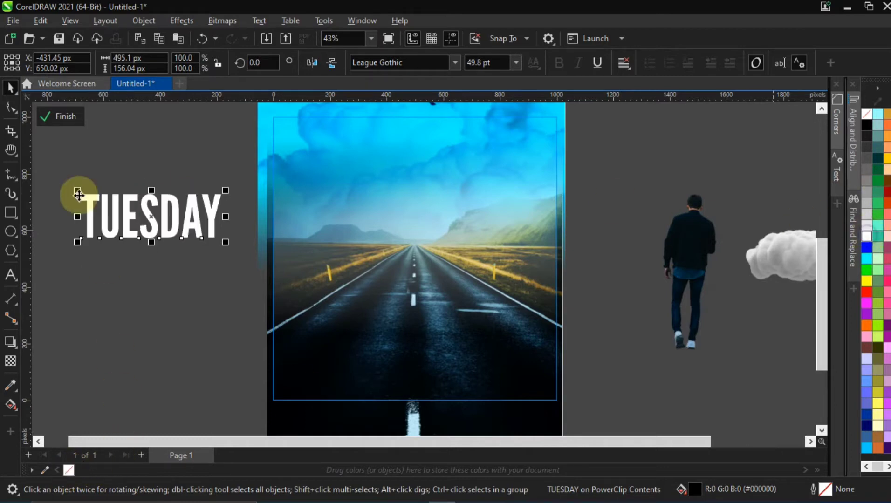
{"action": "scroll", "coordinate": [105, 201], "scroll_direction": "up", "scroll_amount": 2}
{"action": "left_click_drag", "start_coordinate": [183, 191], "coordinate": [265, 278]}
{"action": "right_click", "coordinate": [265, 279]}
- Change the font of the lower TUESDAY copy to Bebas Neue Bold
{"action": "left_click", "coordinate": [450, 64]}
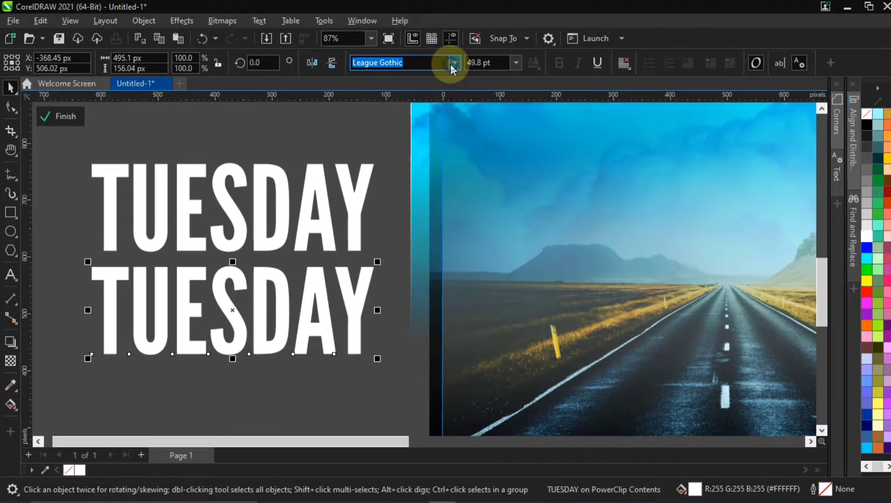
{"action": "type", "text": "BEBAS"}
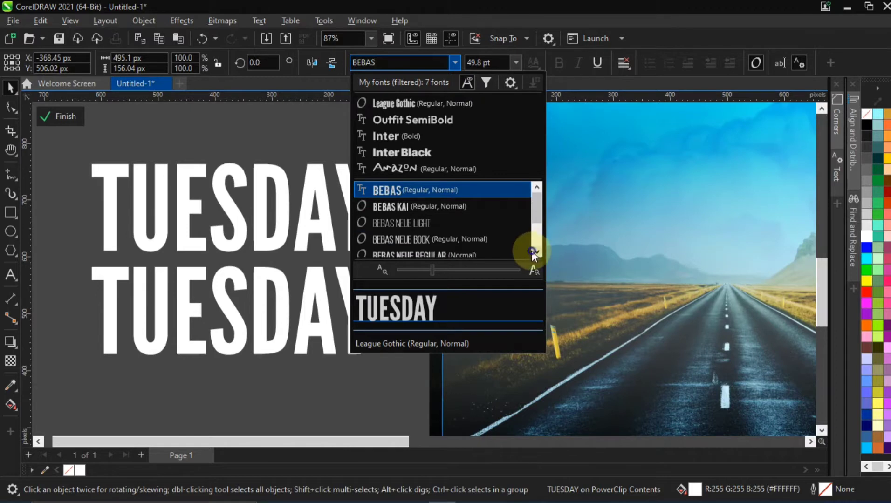
{"action": "left_click", "coordinate": [536, 252]}
{"action": "left_click", "coordinate": [535, 252]}
{"action": "left_click", "coordinate": [535, 251]}
{"action": "left_click", "coordinate": [477, 239]}
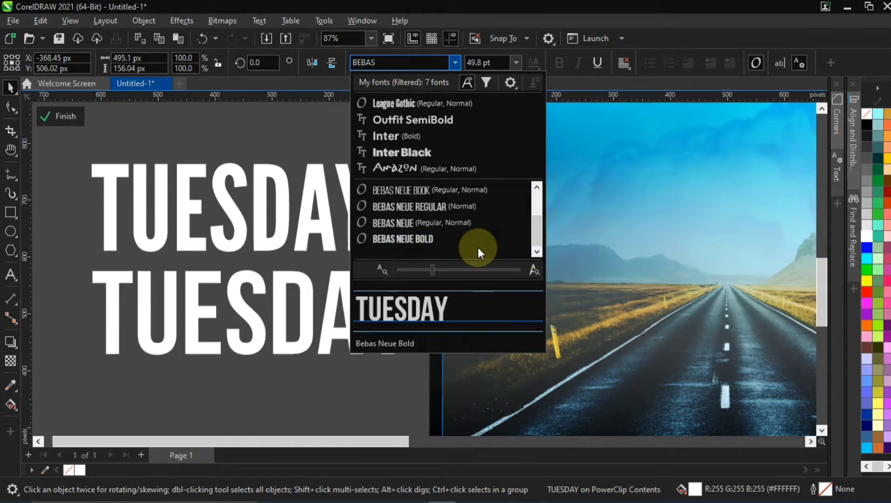
{"action": "left_click", "coordinate": [478, 246]}
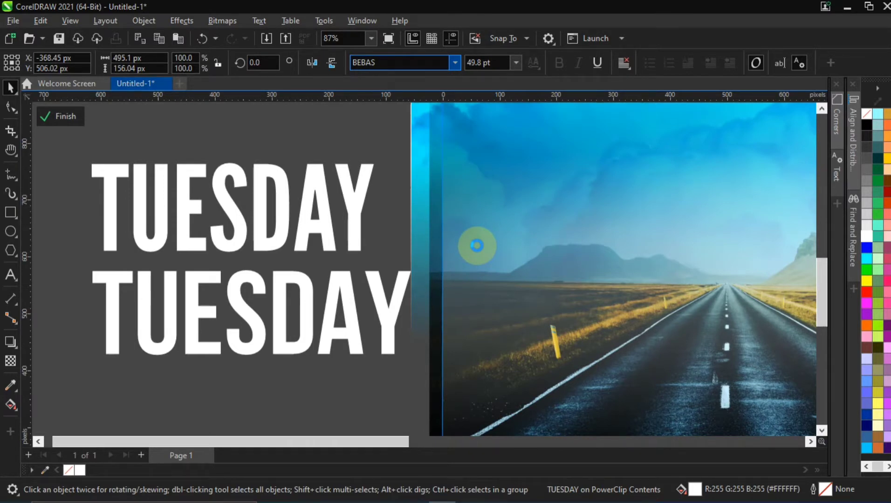
- Place a duplicate of the Bebas Neue Bold TUESDAY text below it, and select both Bebas copies
{"action": "scroll", "coordinate": [249, 295], "scroll_direction": "down", "scroll_amount": 3}
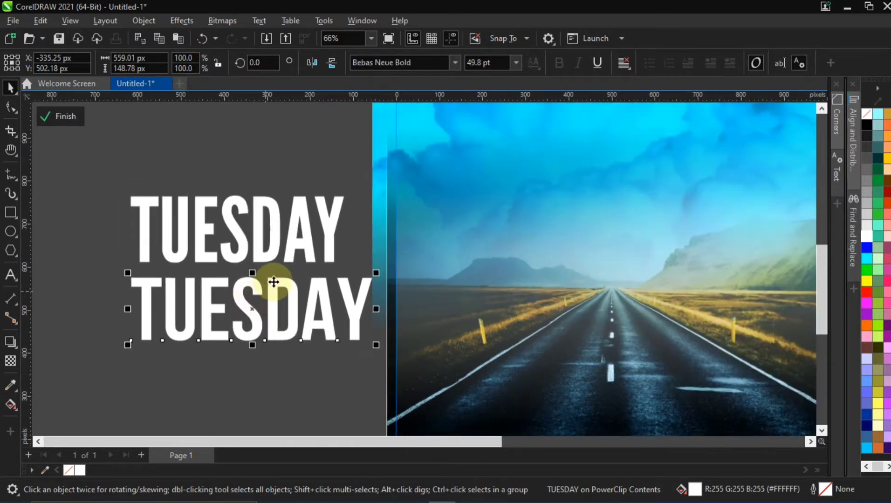
{"action": "left_click_drag", "start_coordinate": [273, 282], "coordinate": [254, 361]}
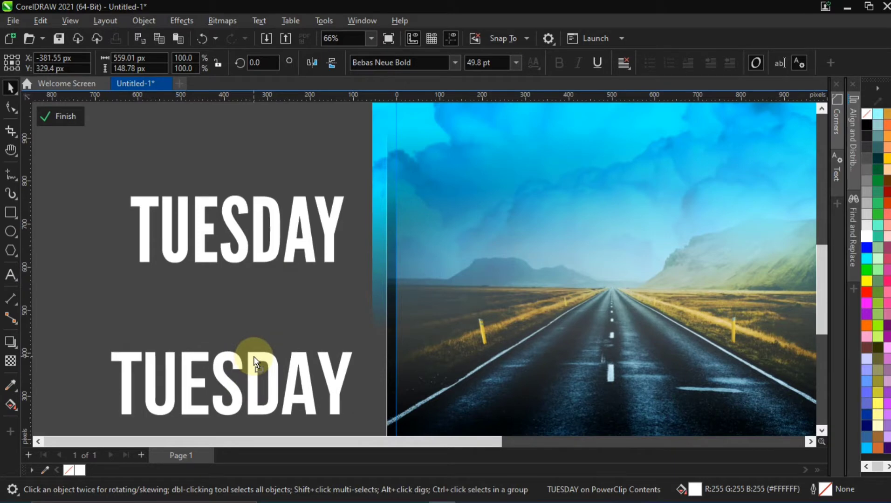
{"action": "right_click", "coordinate": [254, 361]}
{"action": "left_click", "coordinate": [257, 328], "text": "shift"}
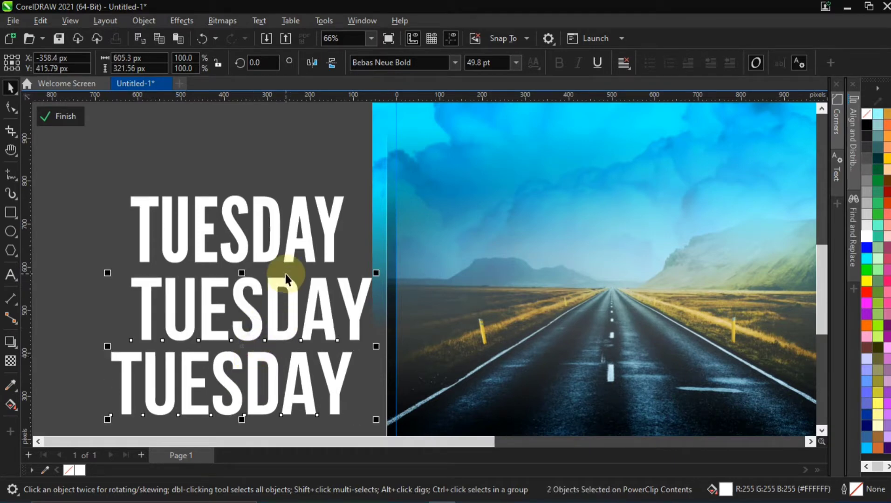
- Move all three TUESDAY texts up together and set the lowest copy in the Impact font
{"action": "left_click", "coordinate": [273, 255], "text": "shift"}
{"action": "left_click_drag", "start_coordinate": [274, 255], "coordinate": [275, 196]}
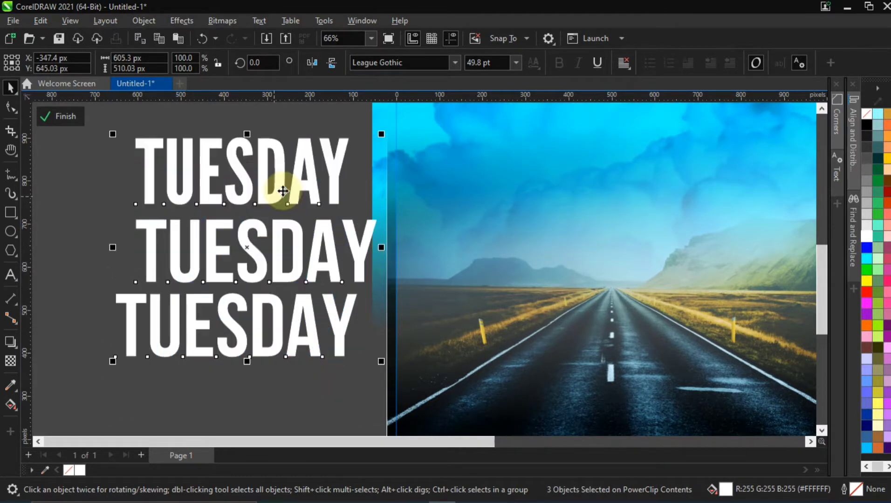
{"action": "left_click", "coordinate": [173, 312]}
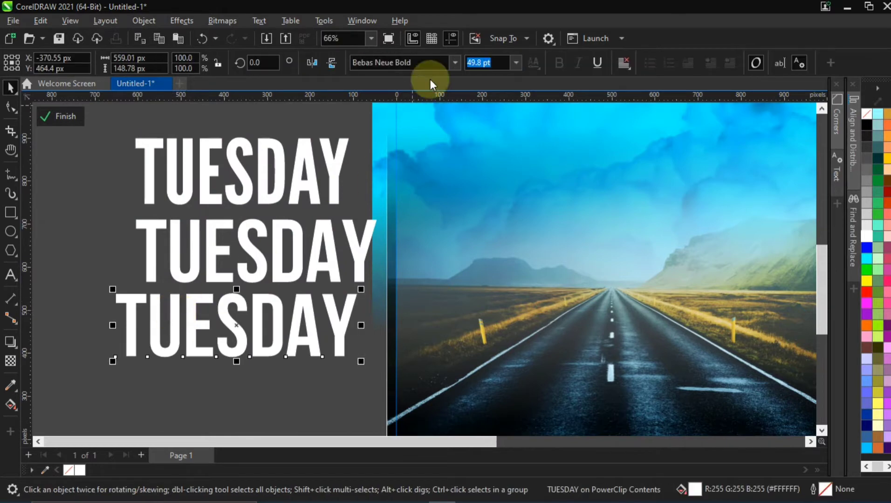
{"action": "left_click", "coordinate": [453, 62]}
{"action": "key", "text": "BackSpace"}
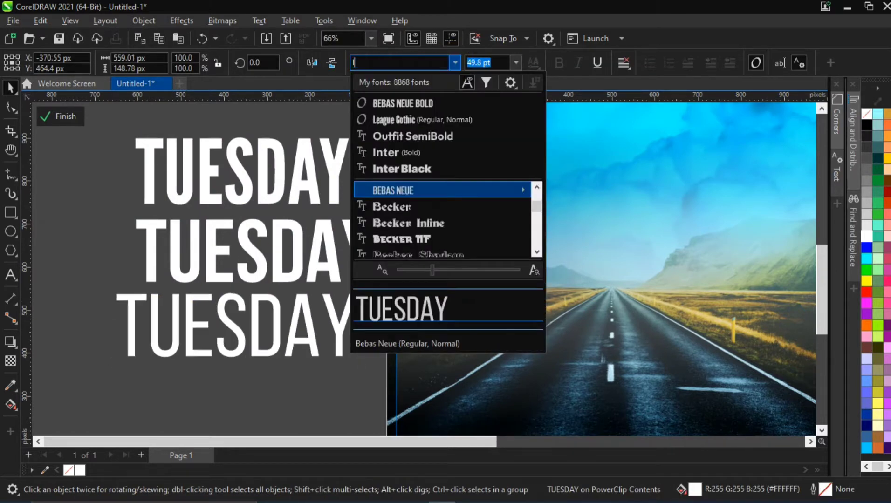
{"action": "type", "text": "IMPACT"}
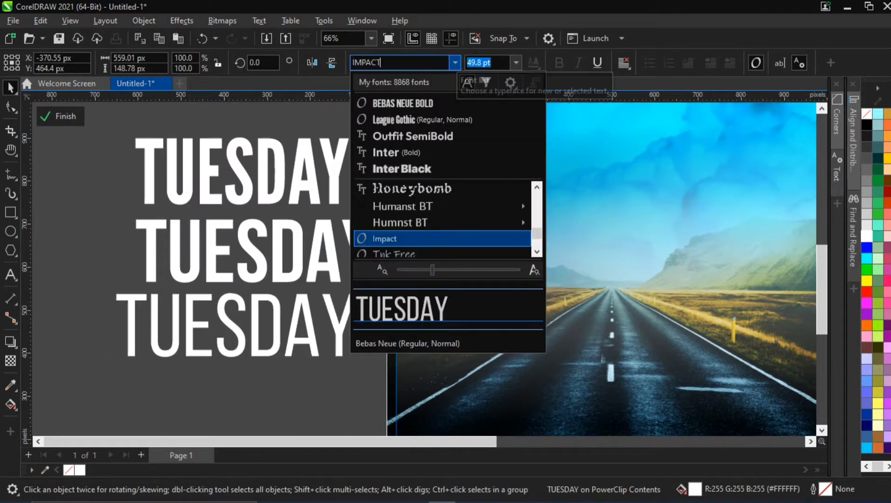
{"action": "left_click", "coordinate": [448, 191]}
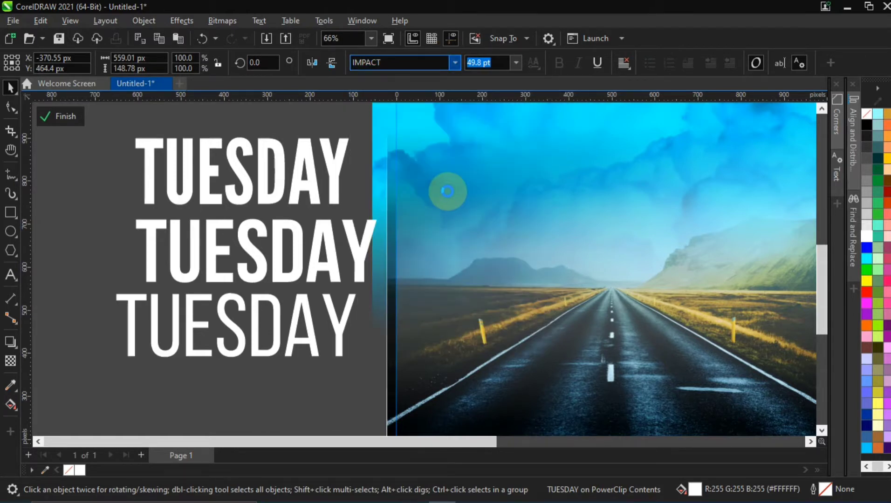
- Move the Impact TUESDAY above and to the left of the other copies, and shift the League Gothic one slightly up and left
{"action": "scroll", "coordinate": [435, 217], "scroll_direction": "down", "scroll_amount": 3}
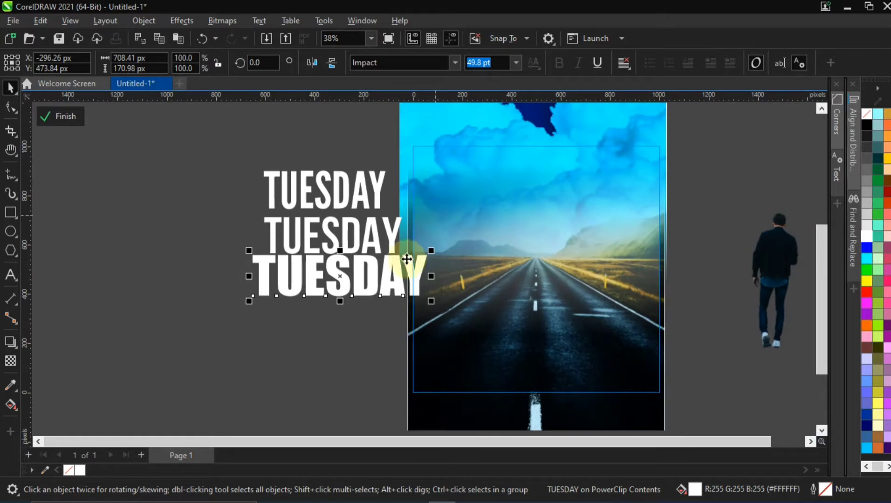
{"action": "left_click_drag", "start_coordinate": [407, 259], "coordinate": [226, 145]}
{"action": "left_click", "coordinate": [288, 190]}
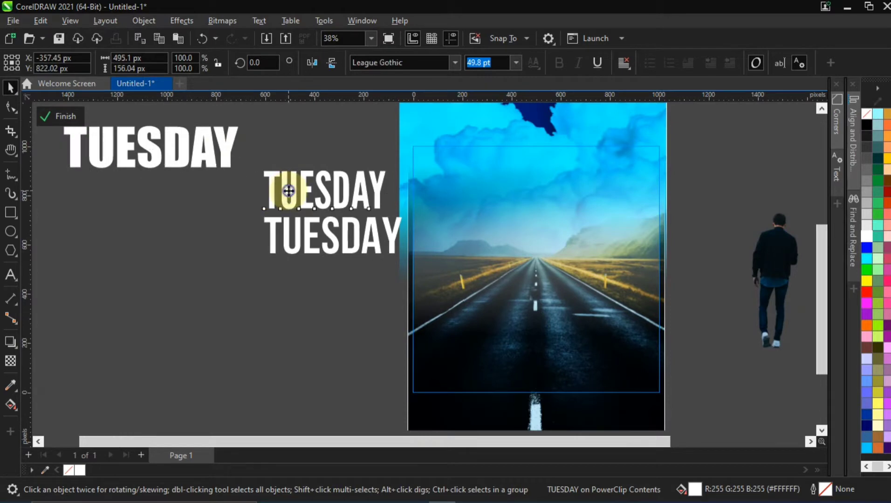
{"action": "left_click_drag", "start_coordinate": [289, 191], "coordinate": [284, 186]}
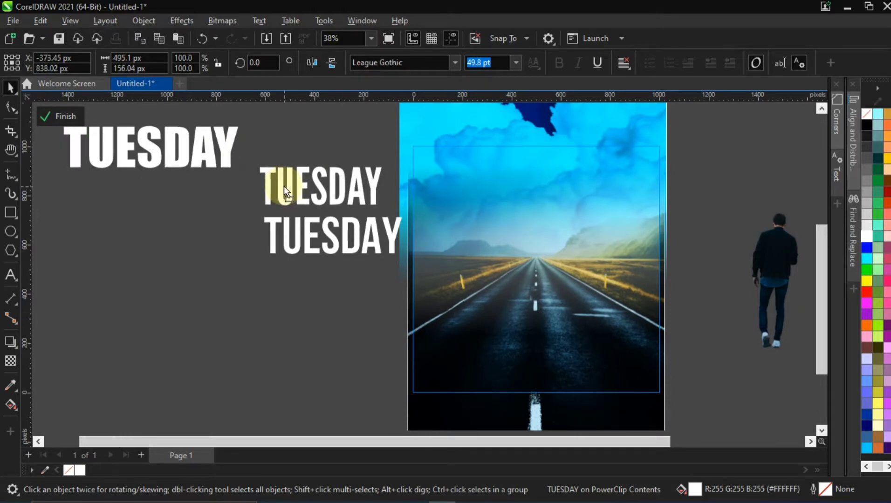
- Move the Bebas Neue Bold TUESDAY down and left of the artwork, and enlarge it to about 101 pt
{"action": "left_click", "coordinate": [287, 231]}
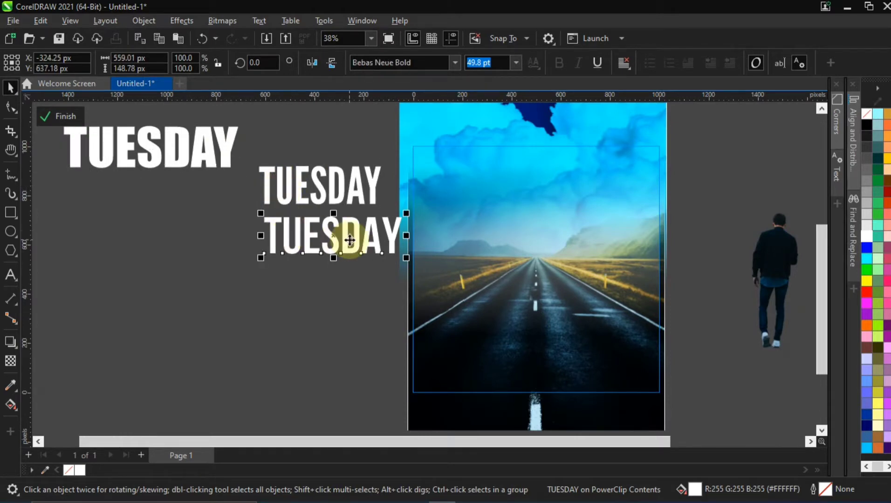
{"action": "left_click_drag", "start_coordinate": [356, 238], "coordinate": [275, 271]}
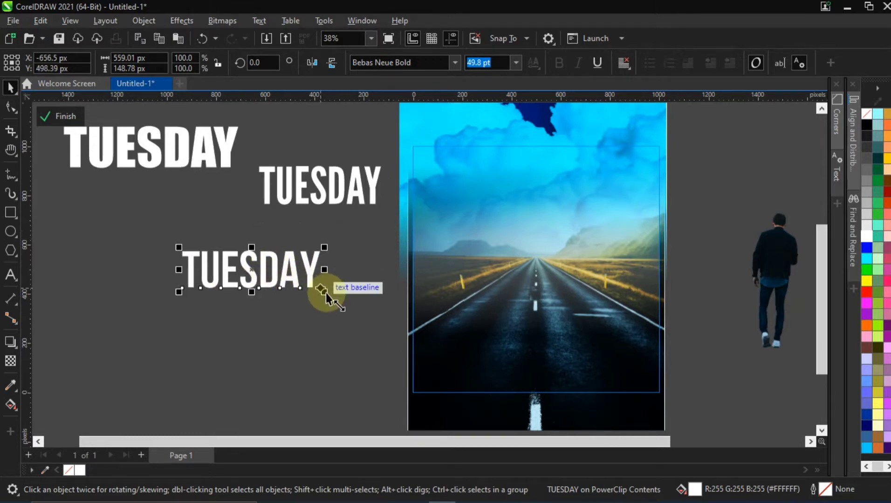
{"action": "left_click_drag", "start_coordinate": [327, 292], "coordinate": [396, 338]}
{"action": "left_click_drag", "start_coordinate": [374, 309], "coordinate": [374, 309]}
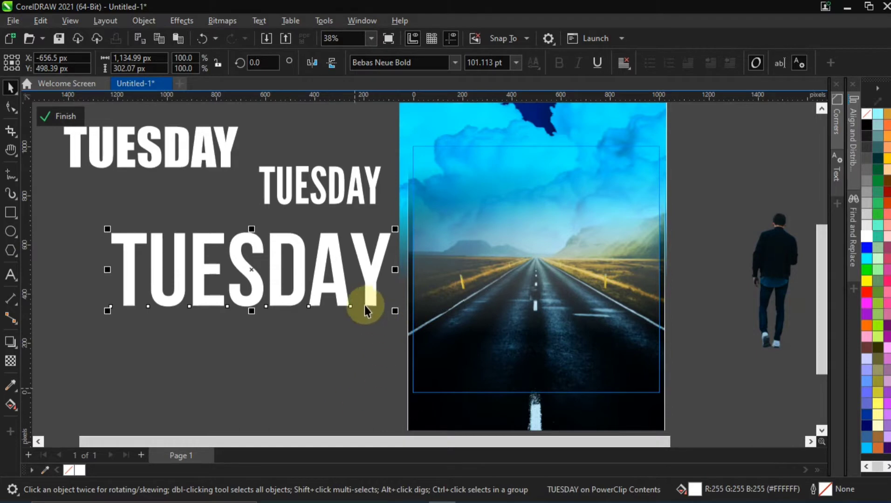
- Place the Bebas Neue Bold TUESDAY across the lower road and scale it down to about 76 pt so it fits inside the frame
{"action": "key", "text": "h"}
{"action": "left_click_drag", "start_coordinate": [543, 318], "coordinate": [444, 279]}
{"action": "scroll", "coordinate": [444, 274], "scroll_direction": "down", "scroll_amount": 1}
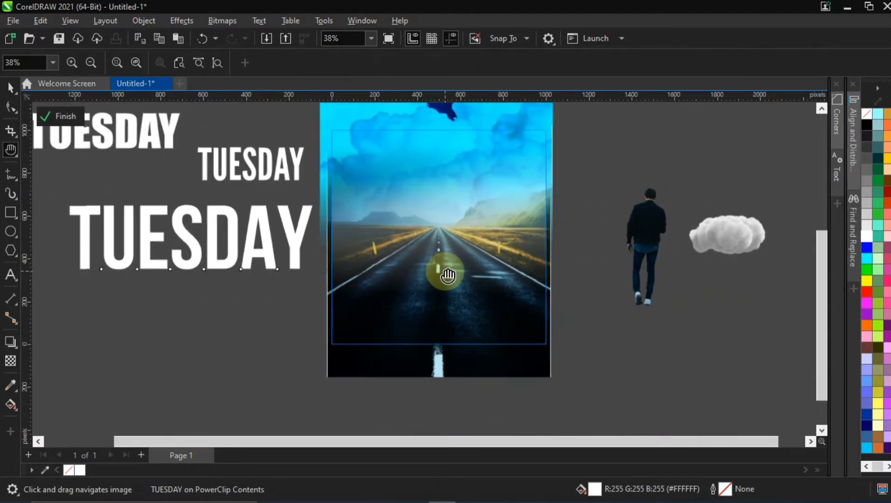
{"action": "key", "text": "space"}
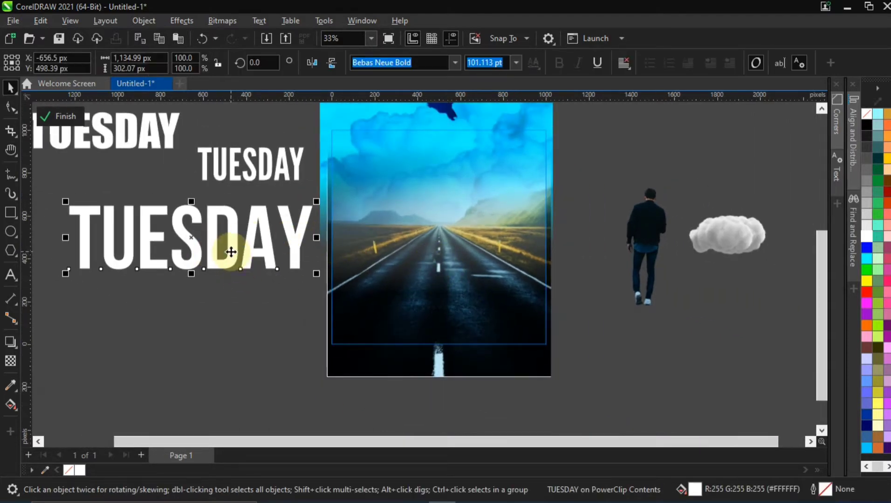
{"action": "left_click_drag", "start_coordinate": [229, 253], "coordinate": [219, 274]}
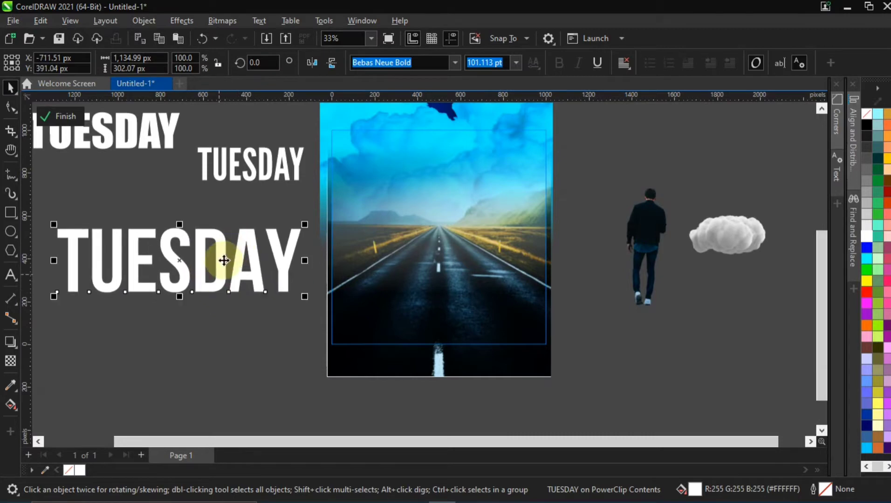
{"action": "left_click_drag", "start_coordinate": [201, 251], "coordinate": [460, 289]}
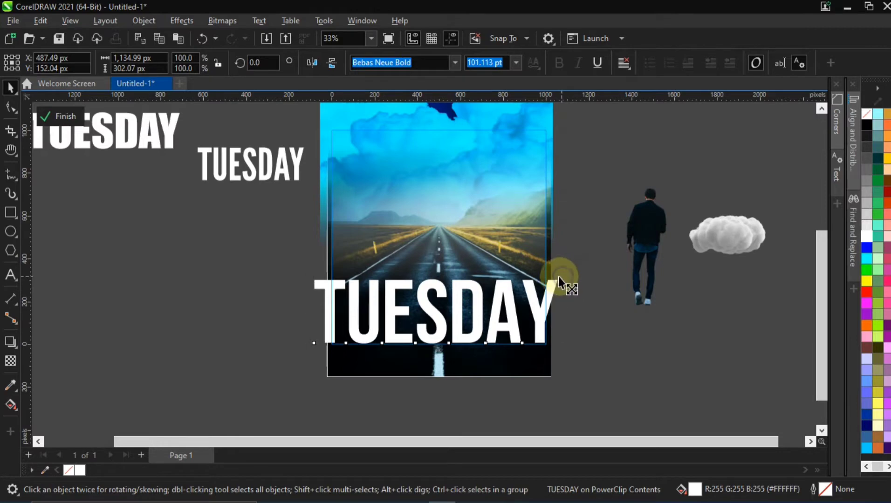
{"action": "left_click_drag", "start_coordinate": [559, 276], "coordinate": [533, 281]}
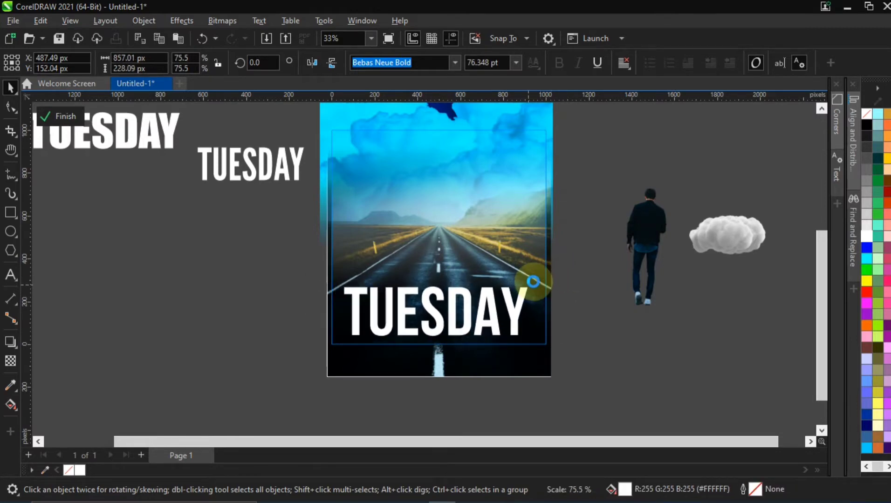
- Place a duplicate of the road's TUESDAY text outside the artwork, to its left
{"action": "scroll", "coordinate": [435, 296], "scroll_direction": "up", "scroll_amount": 1}
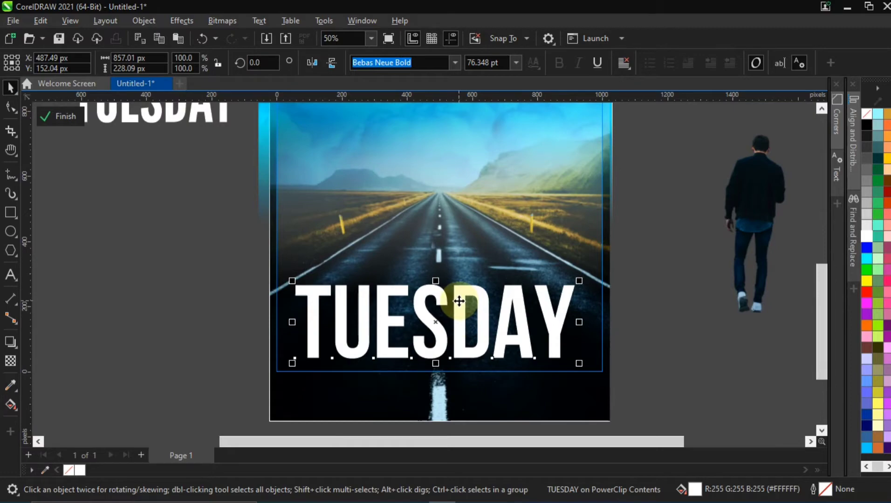
{"action": "scroll", "coordinate": [436, 252], "scroll_direction": "up", "scroll_amount": 5}
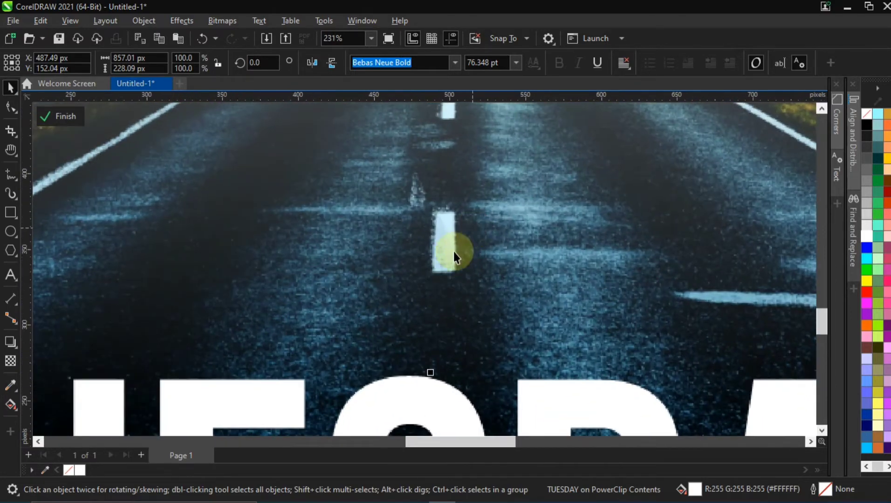
{"action": "scroll", "coordinate": [452, 249], "scroll_direction": "down", "scroll_amount": 4}
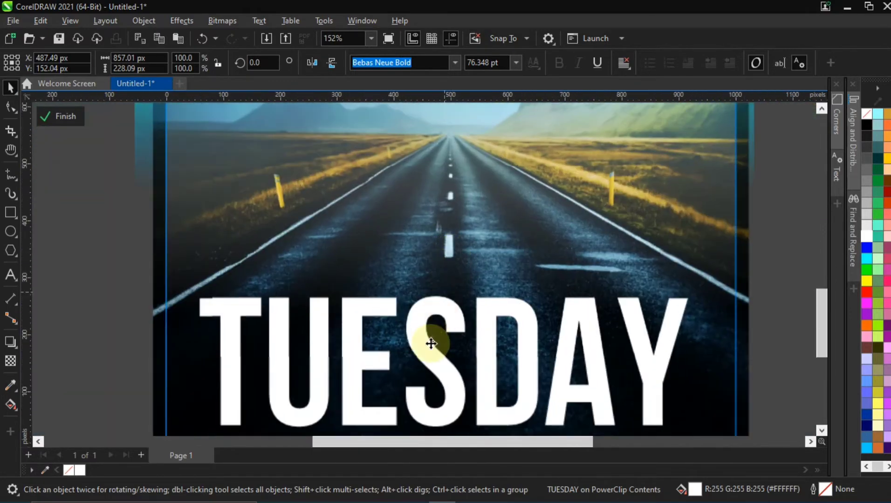
{"action": "scroll", "coordinate": [431, 331], "scroll_direction": "down", "scroll_amount": 1}
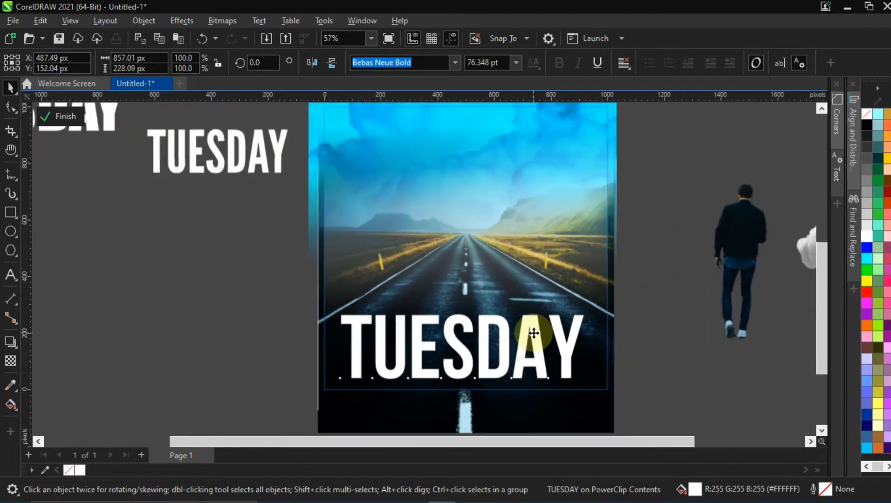
{"action": "scroll", "coordinate": [528, 332], "scroll_direction": "down", "scroll_amount": 1}
{"action": "left_click_drag", "start_coordinate": [544, 351], "coordinate": [513, 317]}
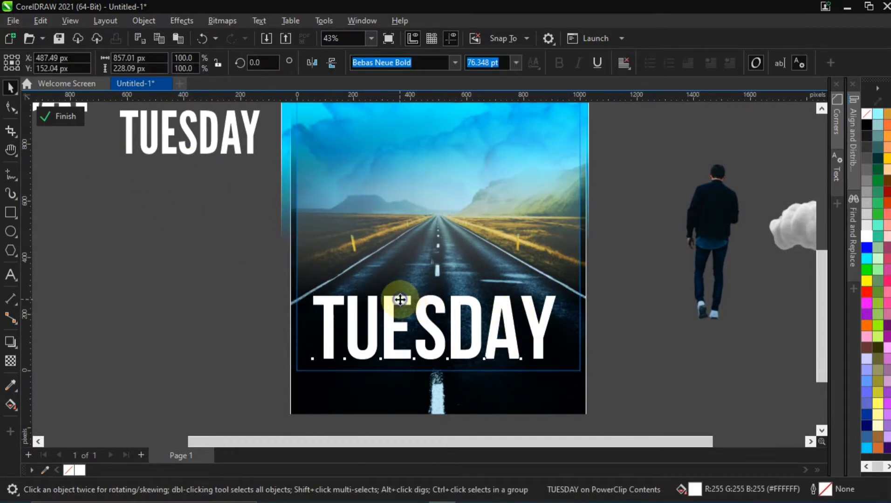
{"action": "left_click_drag", "start_coordinate": [400, 299], "coordinate": [94, 213]}
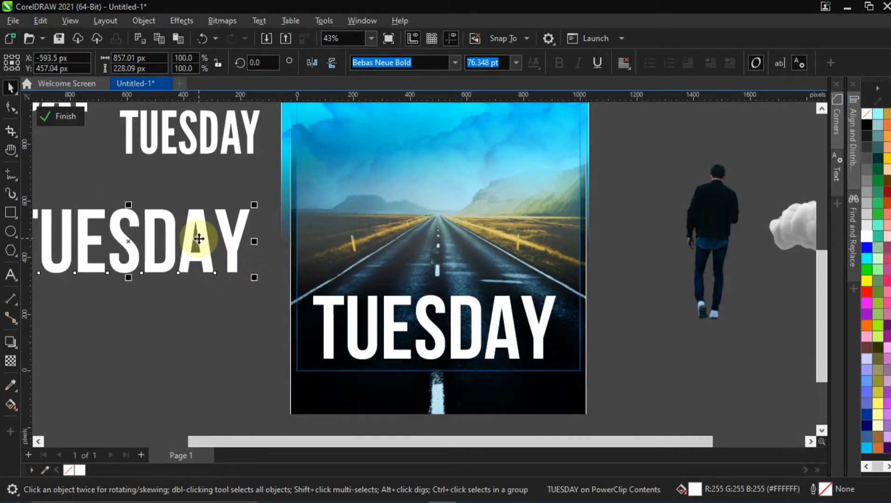
- Centre the road's TUESDAY text horizontally on the page near the frame's lower edge, and reduce it to about 73 pt
{"action": "left_click", "coordinate": [389, 322]}
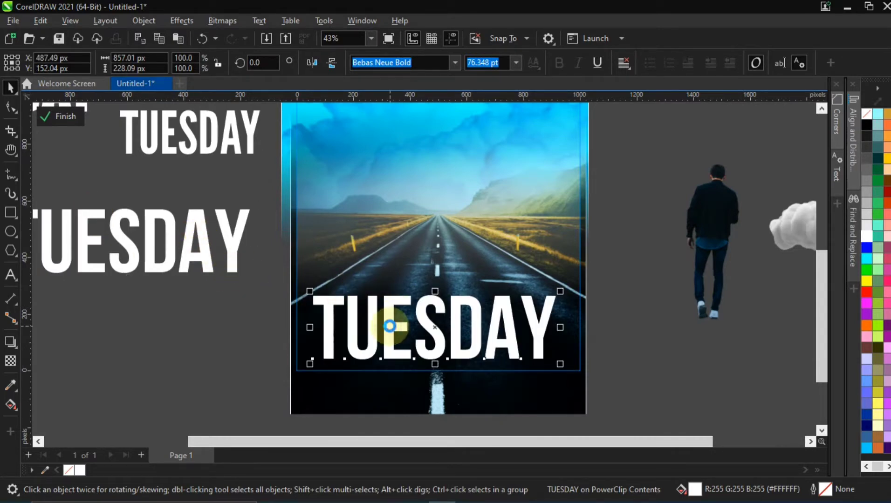
{"action": "key", "text": "p"}
{"action": "left_click_drag", "start_coordinate": [459, 215], "coordinate": [475, 307]}
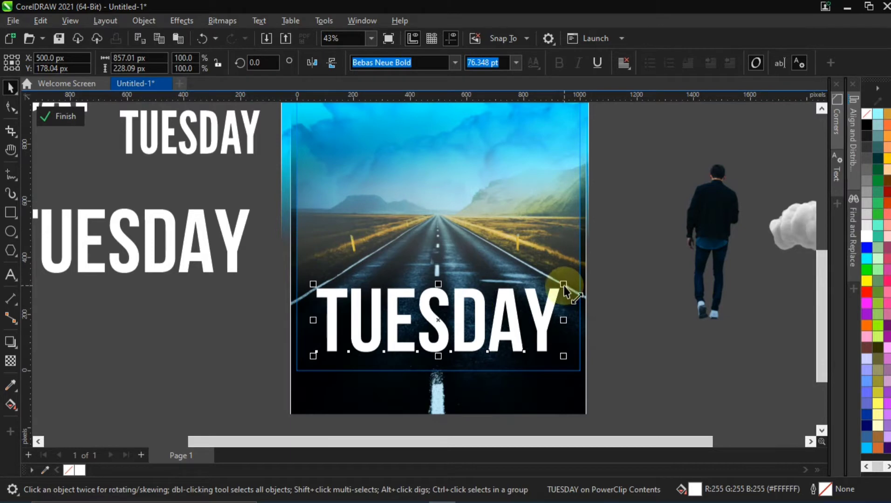
{"action": "left_click_drag", "start_coordinate": [565, 290], "coordinate": [545, 279]}
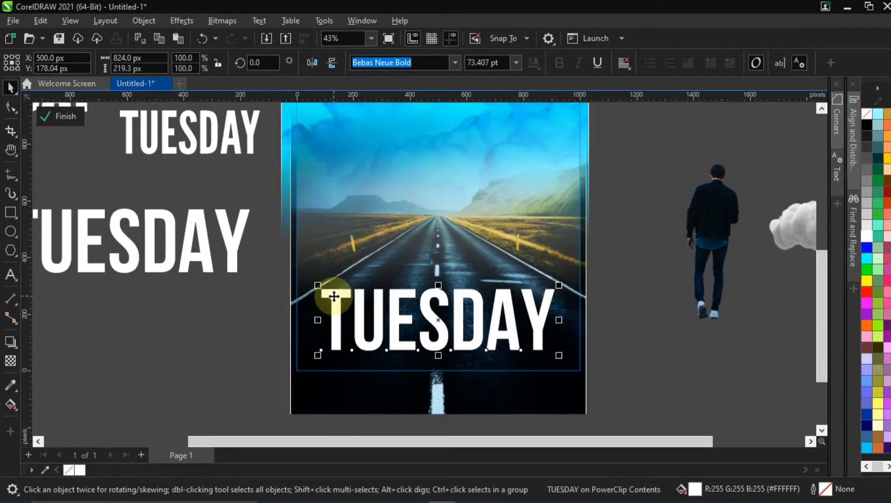
- Start a 3D Rotate effect on the road's TUESDAY text and tilt it to a vertical rotation of 37
{"action": "left_click", "coordinate": [178, 19]}
{"action": "mouse_move", "coordinate": [191, 55]}
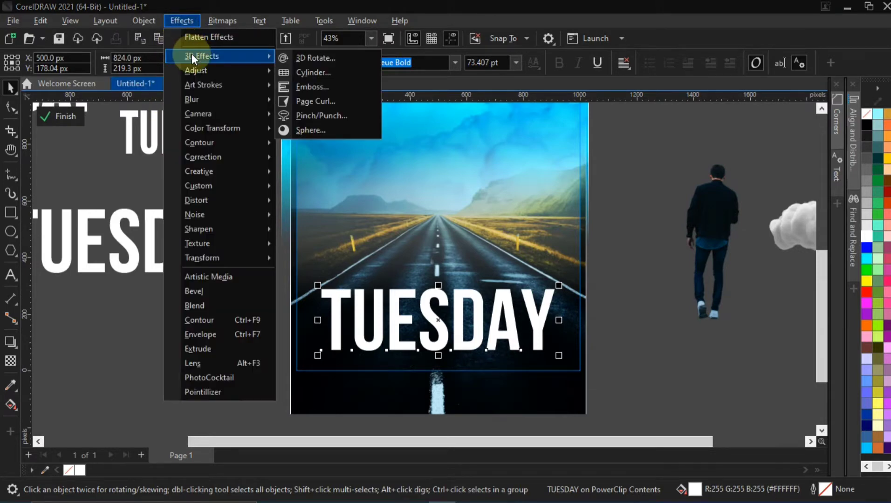
{"action": "left_click", "coordinate": [310, 57]}
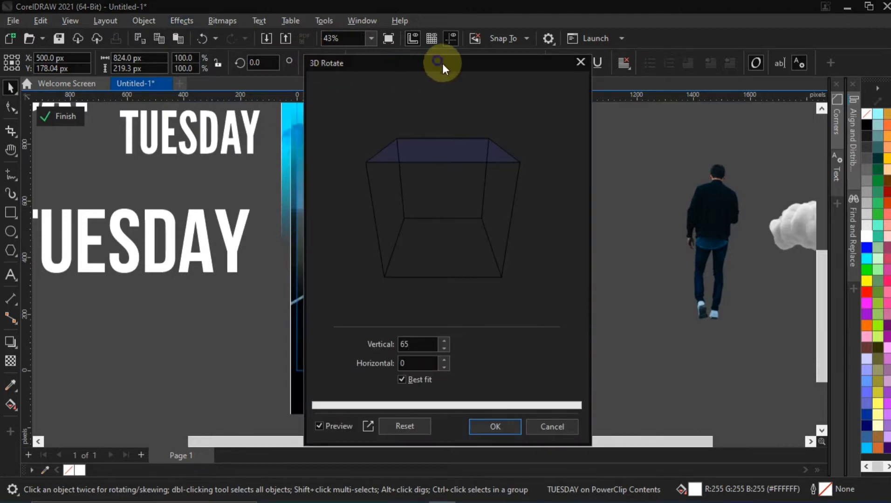
{"action": "left_click_drag", "start_coordinate": [442, 63], "coordinate": [741, 86]}
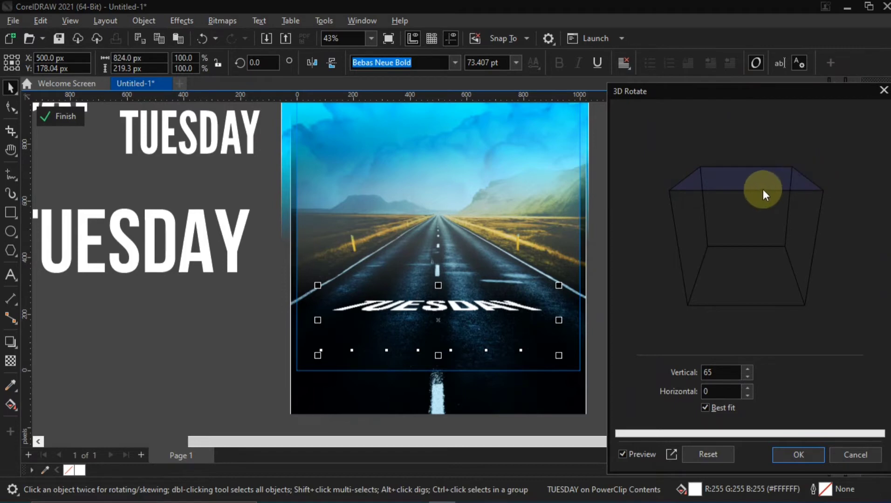
{"action": "mouse_move", "coordinate": [758, 192]}
{"action": "left_mouse_down"}
{"action": "mouse_move", "coordinate": [750, 181]}
{"action": "mouse_move", "coordinate": [745, 215]}
{"action": "mouse_move", "coordinate": [744, 200]}
{"action": "mouse_move", "coordinate": [751, 212]}
{"action": "mouse_move", "coordinate": [759, 206]}
{"action": "mouse_move", "coordinate": [743, 201]}
{"action": "mouse_move", "coordinate": [751, 217]}
{"action": "mouse_move", "coordinate": [752, 208]}
{"action": "left_mouse_up"}
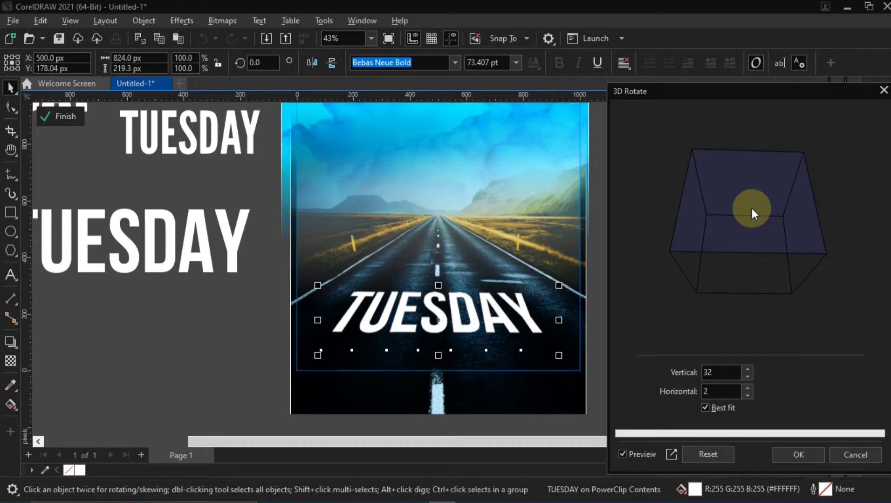
{"action": "left_click_drag", "start_coordinate": [752, 208], "coordinate": [753, 204]}
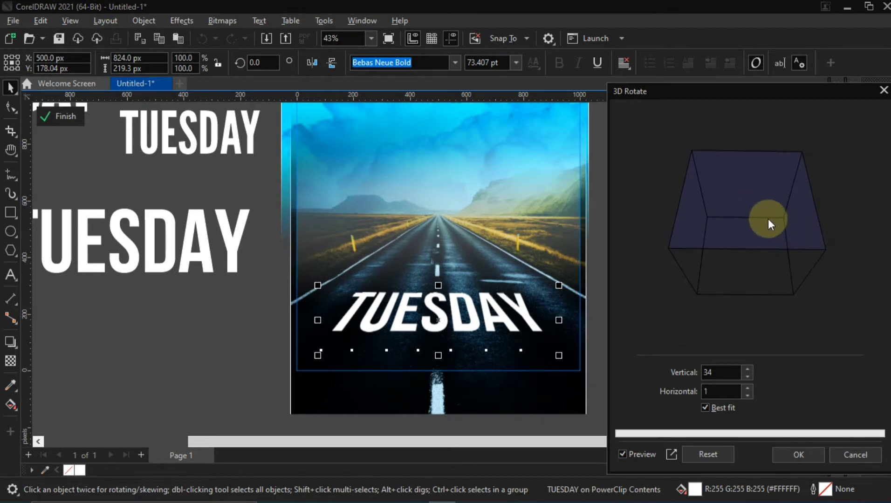
{"action": "left_click_drag", "start_coordinate": [768, 219], "coordinate": [768, 213]}
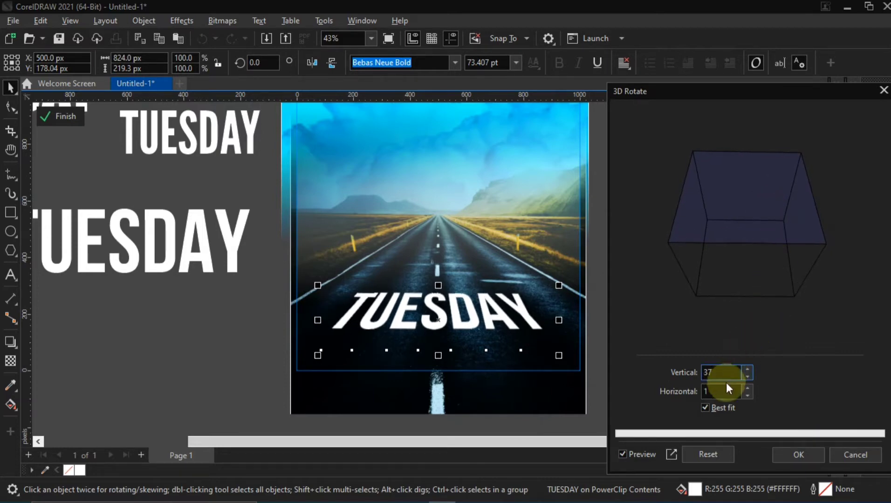
- Set the horizontal rotation to 0 and apply the 3D Rotate effect to the TUESDAY text
{"action": "left_click", "coordinate": [703, 391]}
{"action": "type", "text": "0"}
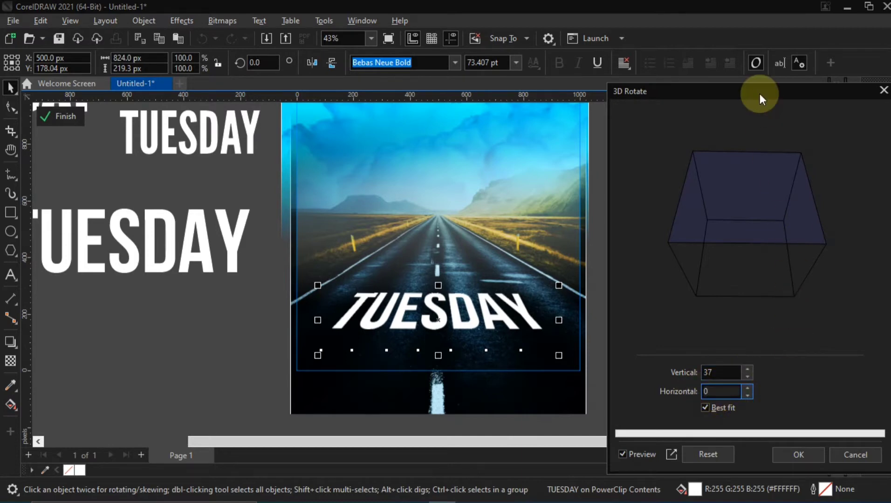
{"action": "left_click_drag", "start_coordinate": [759, 95], "coordinate": [651, 87]}
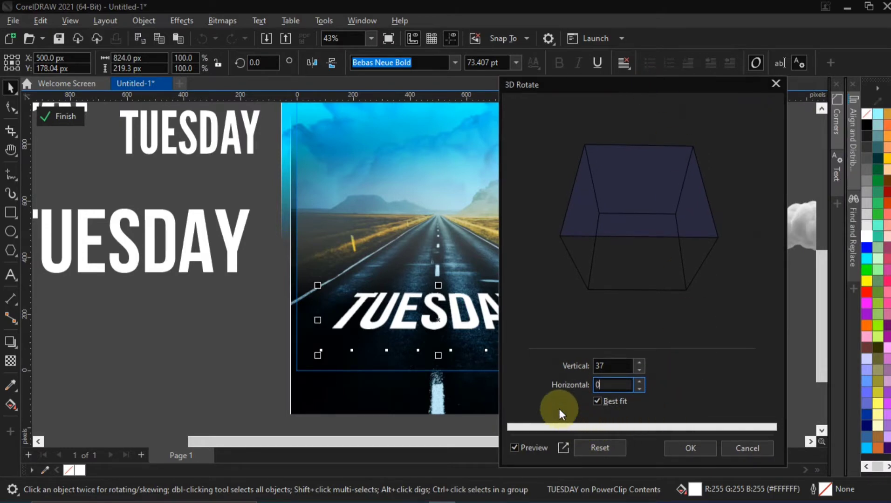
{"action": "left_click_drag", "start_coordinate": [676, 84], "coordinate": [713, 77]}
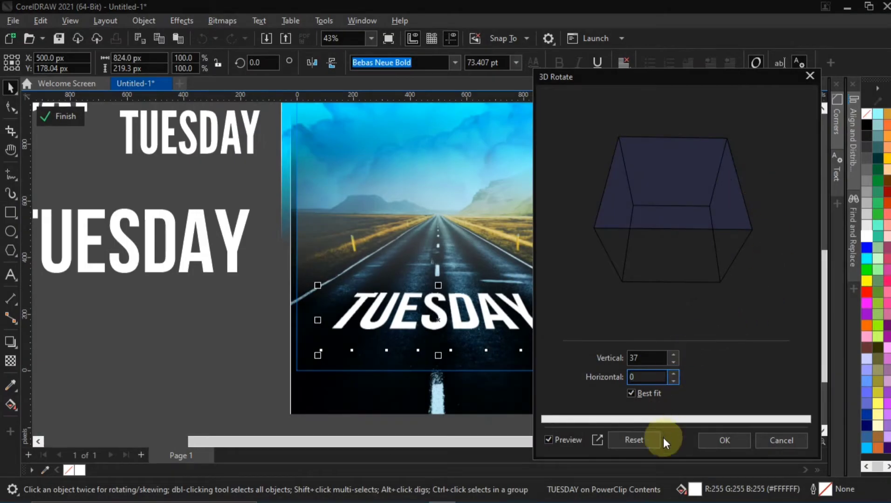
{"action": "left_click", "coordinate": [720, 441]}
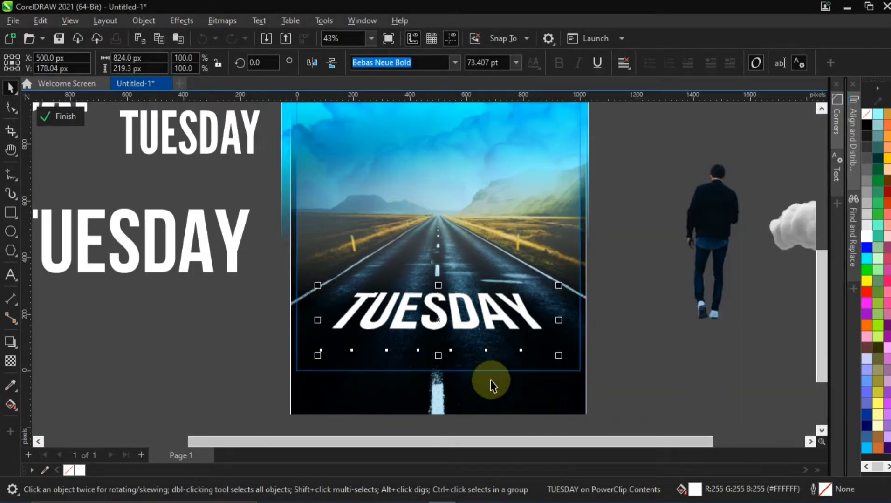
- Try inserting the letters HDH after TU in the road's TUESDAY text, and undo the insertion
{"action": "left_click", "coordinate": [117, 313]}
{"action": "left_click", "coordinate": [437, 310]}
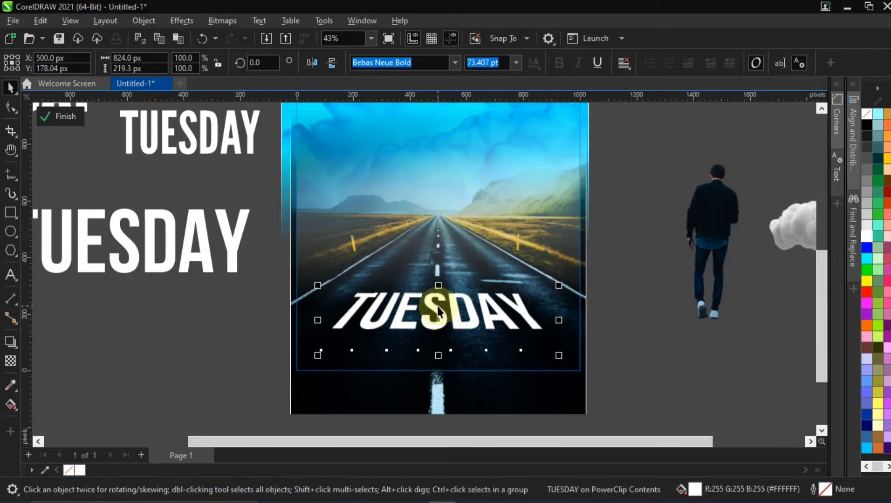
{"action": "left_click", "coordinate": [351, 303]}
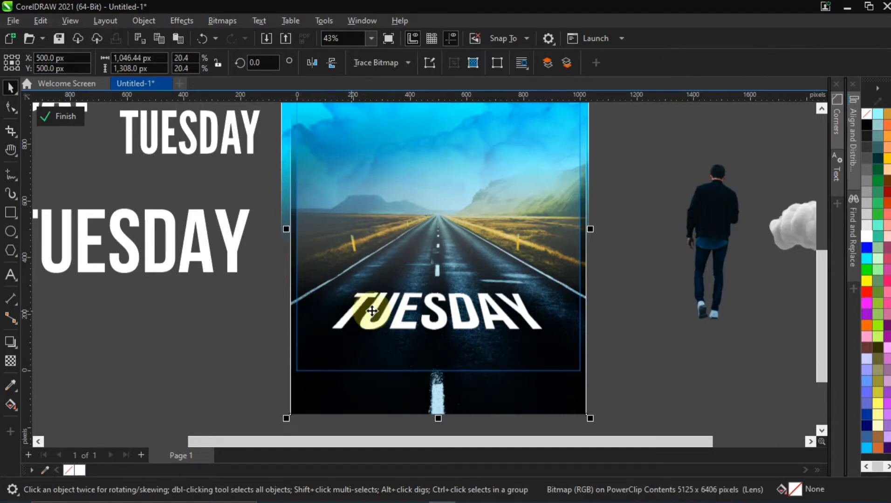
{"action": "double_click", "coordinate": [378, 324]}
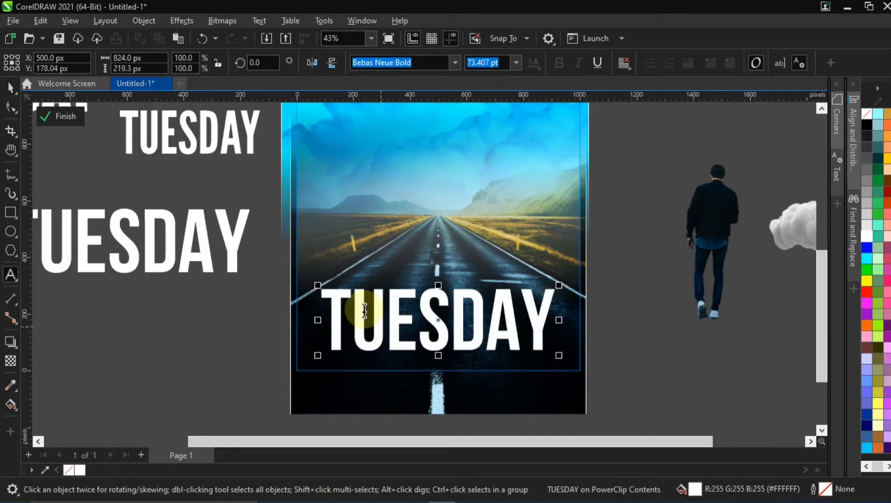
{"action": "type", "text": "HDH"}
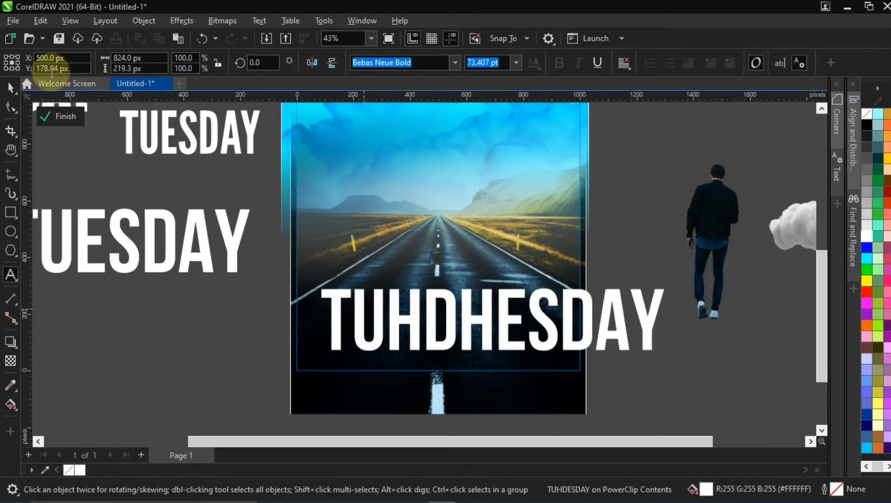
{"action": "left_click", "coordinate": [11, 86]}
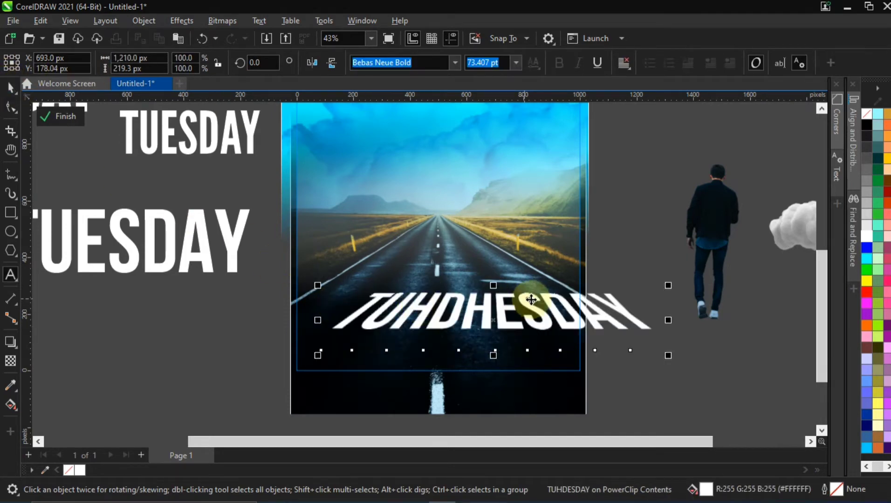
{"action": "key", "text": "ctrl+z"}
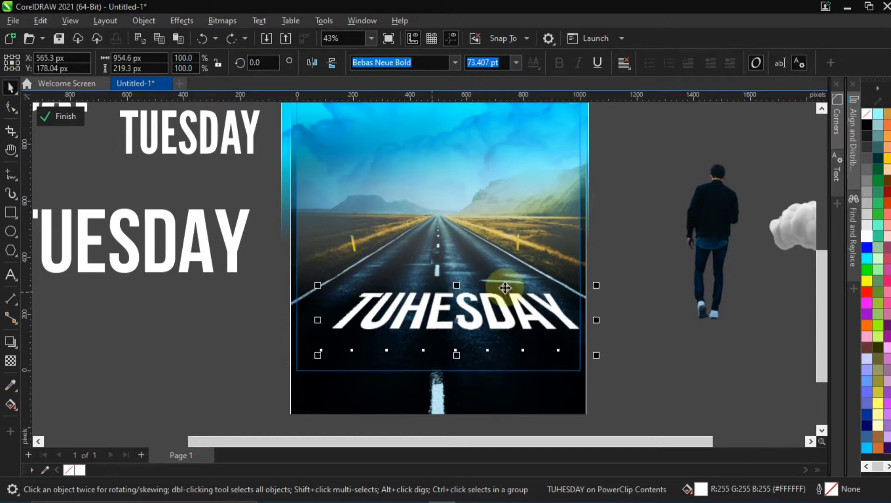
{"action": "key", "text": "ctrl+z"}
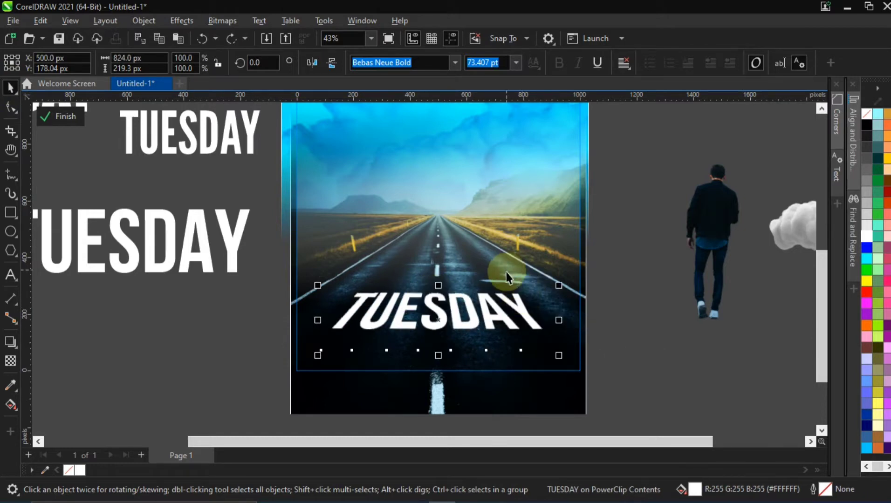
- Enlarge the road's TUESDAY text about its centre to about 89 pt, roughly 1,000 px wide
{"action": "left_click_drag", "start_coordinate": [561, 286], "coordinate": [581, 261]}
{"action": "left_click_drag", "start_coordinate": [584, 254], "coordinate": [591, 254]}
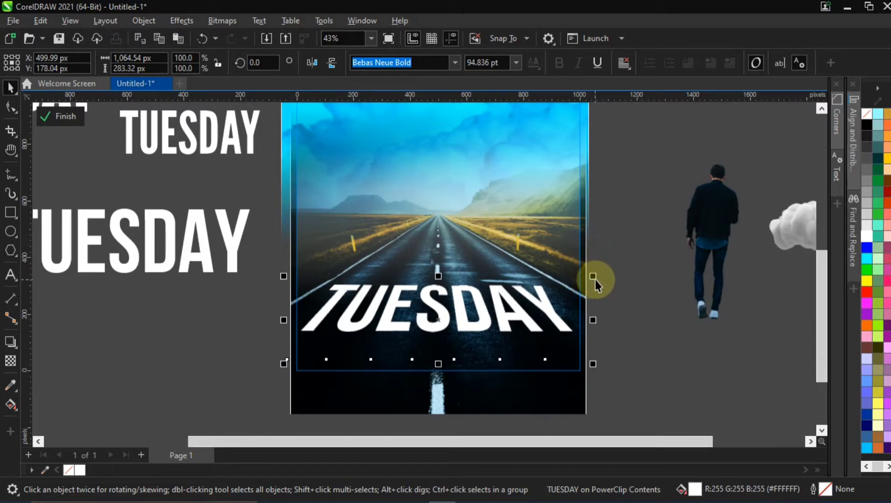
{"action": "left_click_drag", "start_coordinate": [593, 278], "coordinate": [586, 278]}
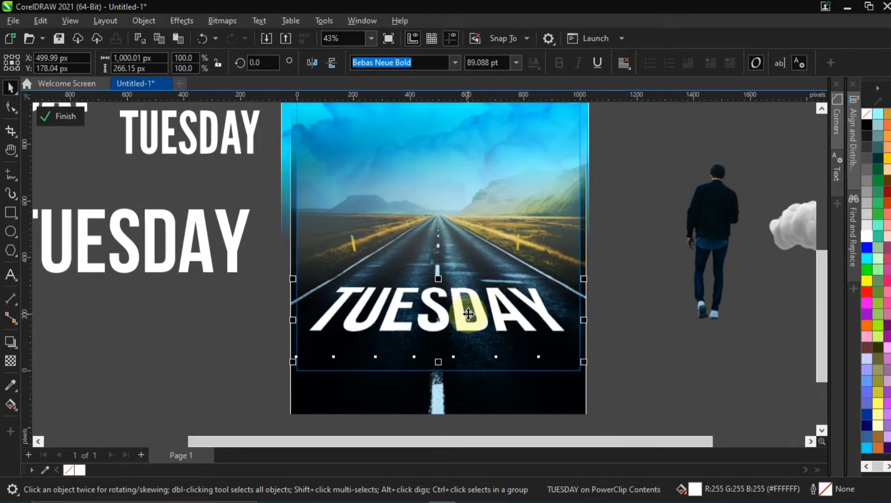
- Fill the road's TUESDAY text with light grey, RGB 230, 230, 230 (#E6E6E6)
{"action": "scroll", "coordinate": [459, 301], "scroll_direction": "up", "scroll_amount": 3}
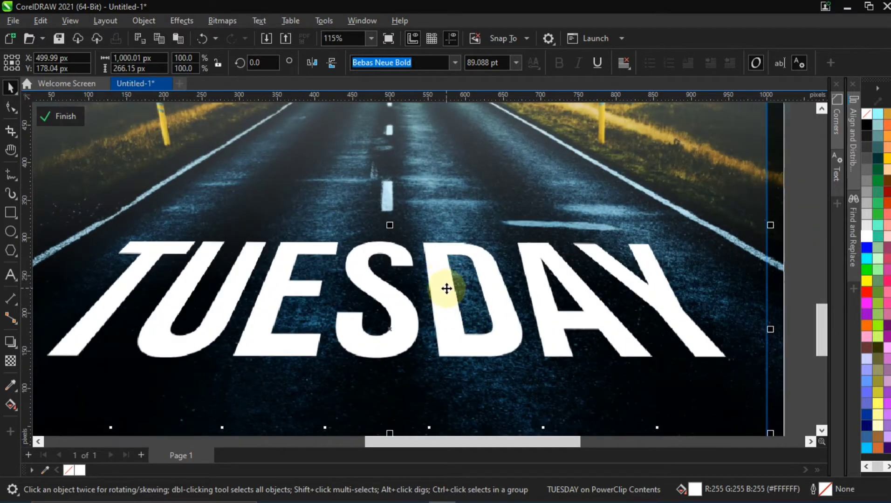
{"action": "scroll", "coordinate": [446, 300], "scroll_direction": "down", "scroll_amount": 3}
{"action": "scroll", "coordinate": [449, 281], "scroll_direction": "down", "scroll_amount": 1}
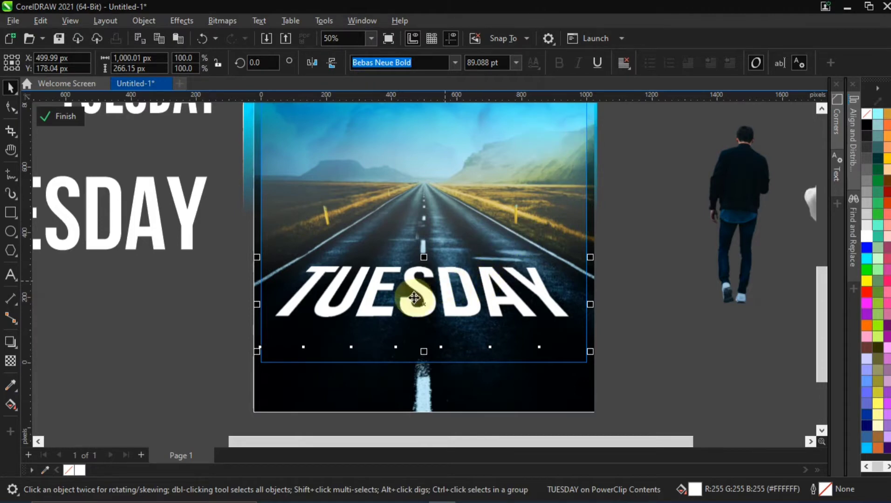
{"action": "left_click", "coordinate": [865, 215]}
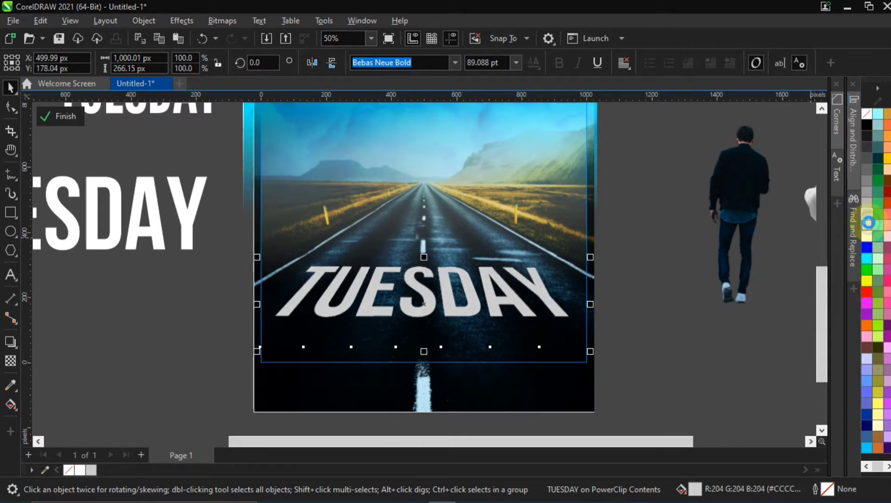
{"action": "left_click", "coordinate": [869, 222]}
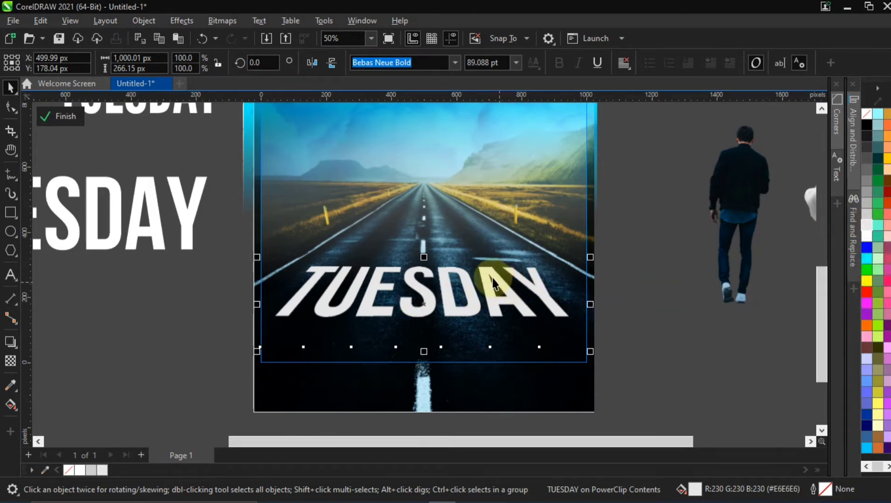
- Start an Add Noise effect on the road's TUESDAY text and move its dialog clear of the first letters
{"action": "scroll", "coordinate": [496, 282], "scroll_direction": "up", "scroll_amount": 1}
{"action": "scroll", "coordinate": [496, 282], "scroll_direction": "up", "scroll_amount": 1}
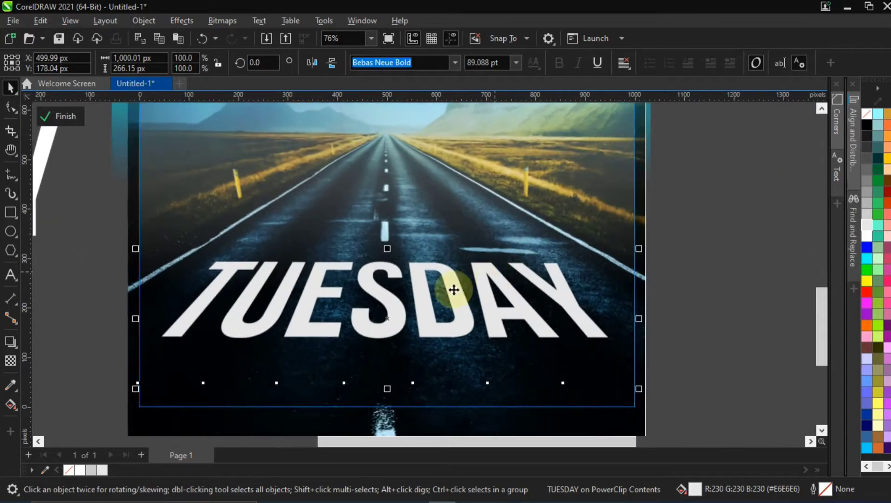
{"action": "scroll", "coordinate": [379, 282], "scroll_direction": "up", "scroll_amount": 3}
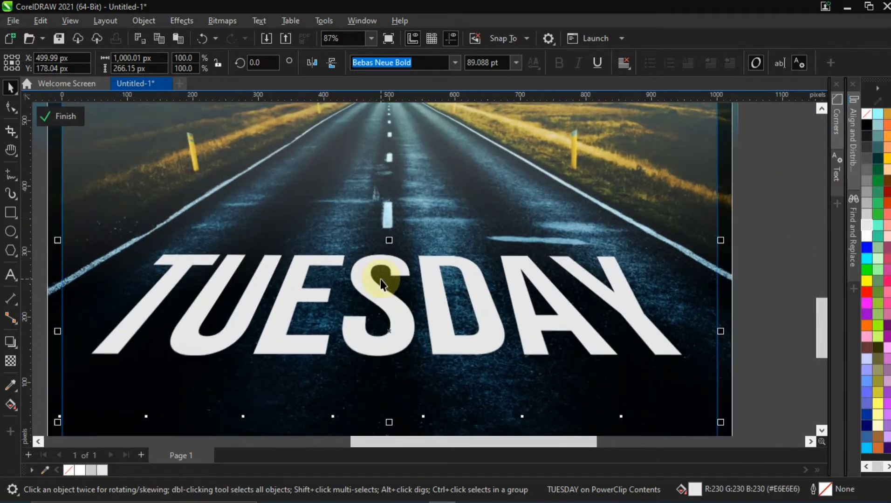
{"action": "scroll", "coordinate": [378, 276], "scroll_direction": "down", "scroll_amount": 3}
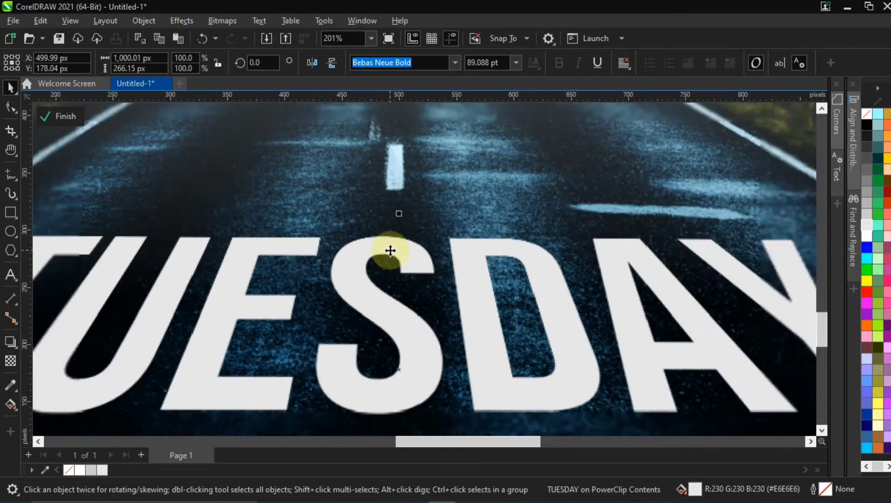
{"action": "scroll", "coordinate": [390, 251], "scroll_direction": "down", "scroll_amount": 2}
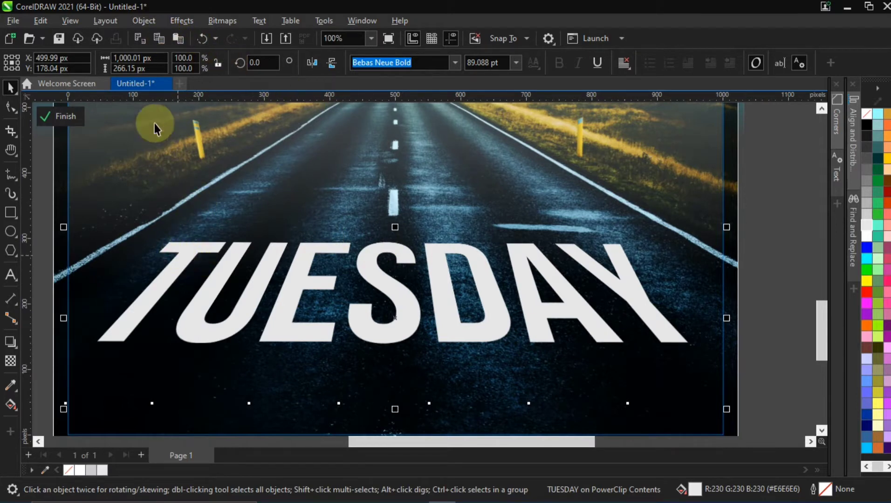
{"action": "left_click", "coordinate": [178, 23]}
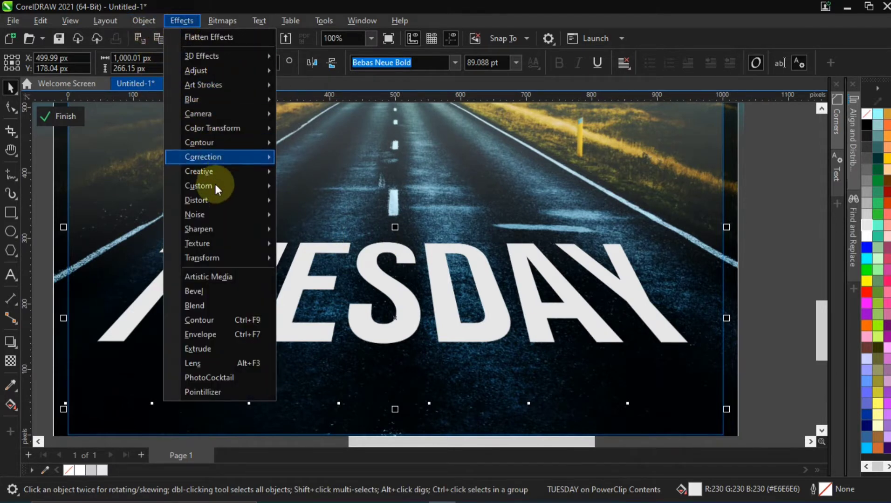
{"action": "mouse_move", "coordinate": [229, 214]}
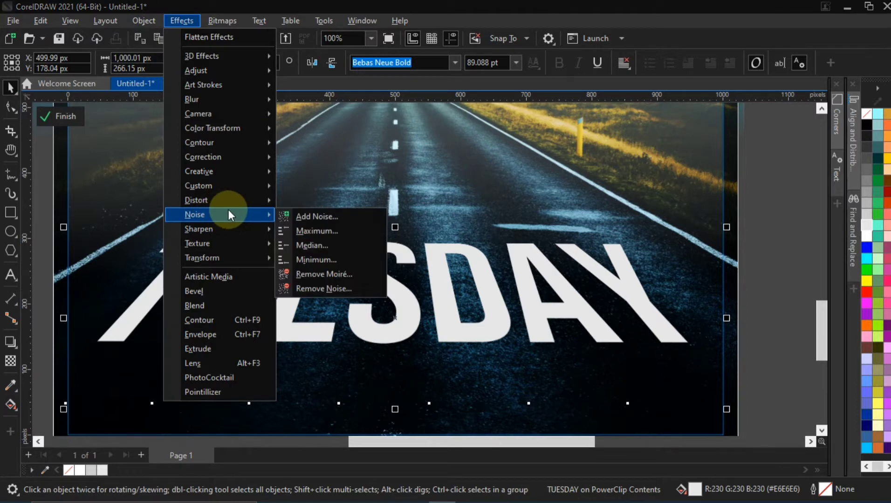
{"action": "left_click", "coordinate": [317, 218]}
{"action": "left_click_drag", "start_coordinate": [385, 142], "coordinate": [578, 151]}
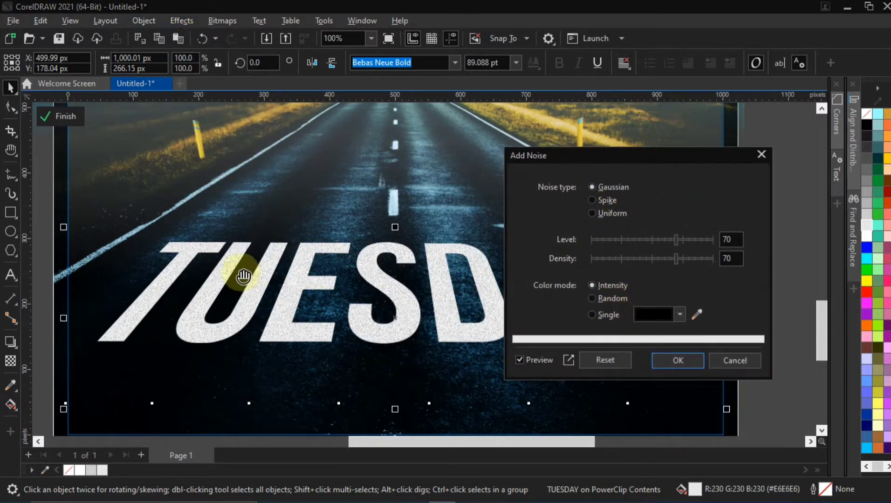
- Compare the Gaussian, Spike and Uniform noise types in the TUESDAY text's preview at several zoom levels, choosing Uniform
{"action": "scroll", "coordinate": [240, 273], "scroll_direction": "up", "scroll_amount": 3}
{"action": "scroll", "coordinate": [306, 265], "scroll_direction": "down", "scroll_amount": 2}
{"action": "scroll", "coordinate": [326, 266], "scroll_direction": "down", "scroll_amount": 4}
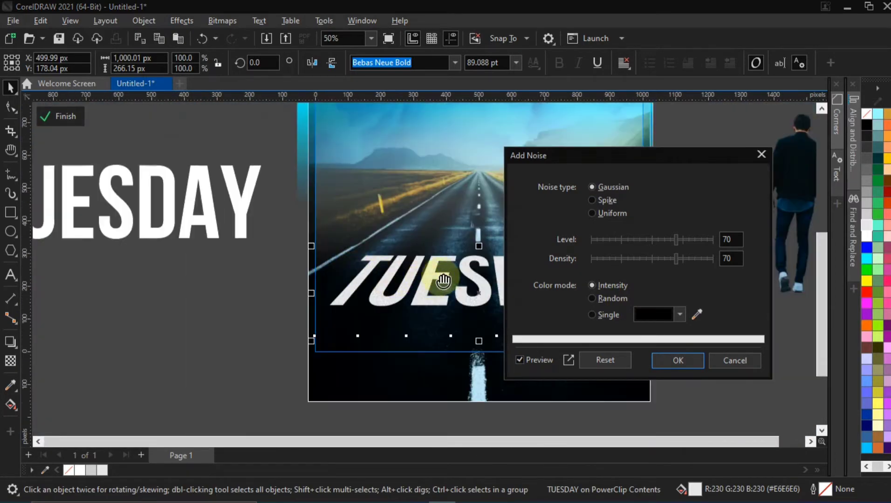
{"action": "scroll", "coordinate": [488, 278], "scroll_direction": "up", "scroll_amount": 4}
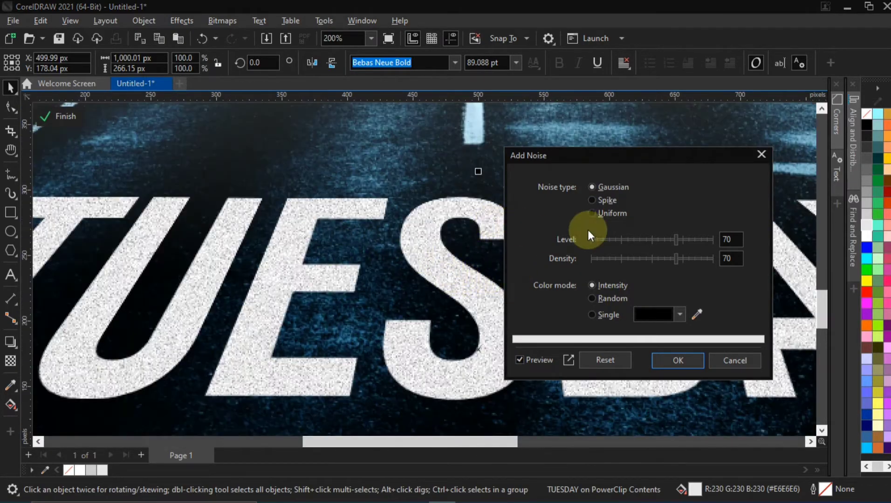
{"action": "left_click", "coordinate": [592, 201]}
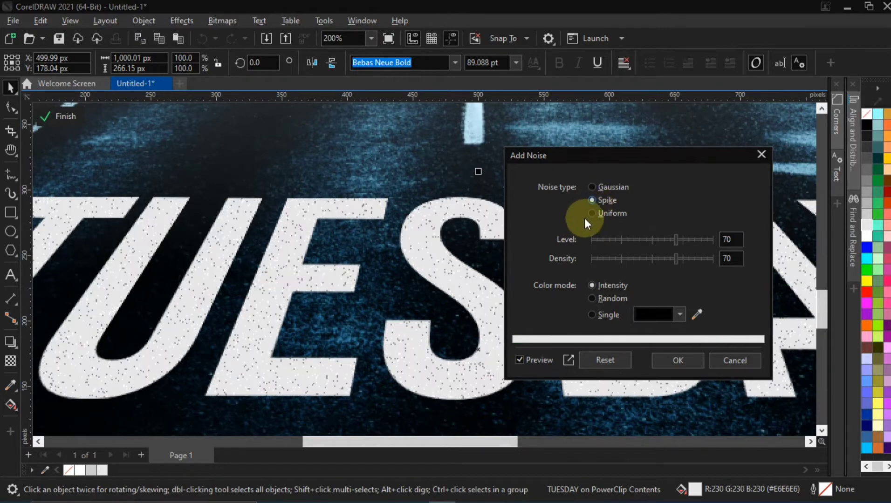
{"action": "left_click", "coordinate": [591, 217]}
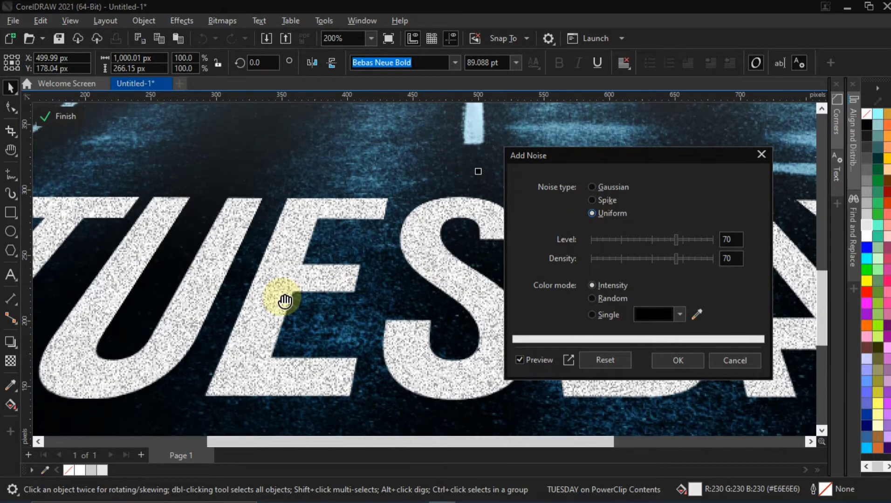
{"action": "scroll", "coordinate": [284, 301], "scroll_direction": "down", "scroll_amount": 2}
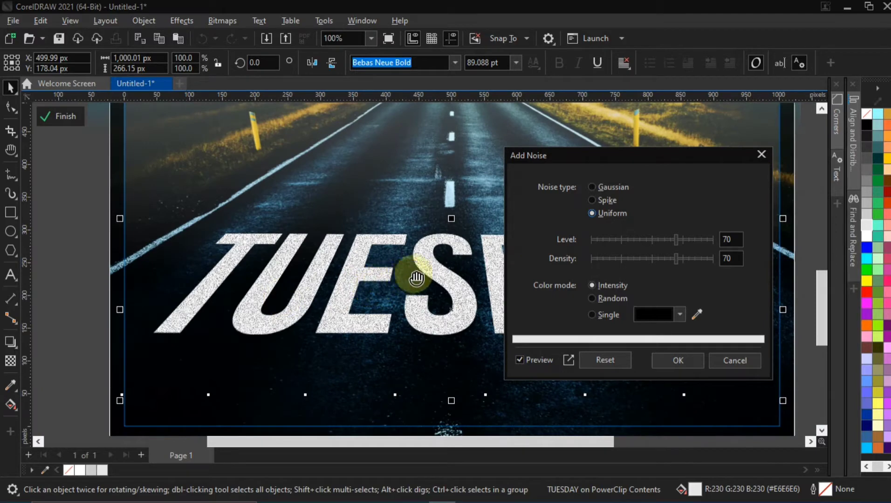
{"action": "scroll", "coordinate": [427, 259], "scroll_direction": "up", "scroll_amount": 4}
{"action": "left_click", "coordinate": [592, 187]}
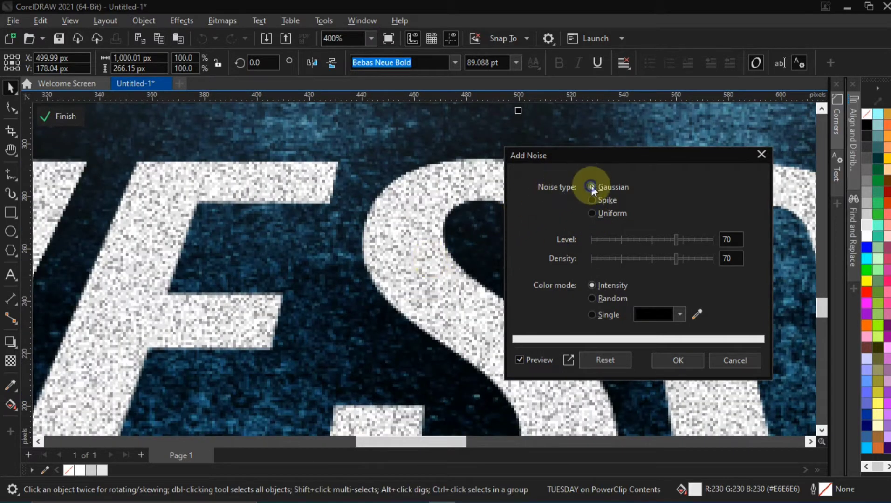
{"action": "scroll", "coordinate": [303, 317], "scroll_direction": "down", "scroll_amount": 4}
{"action": "scroll", "coordinate": [303, 317], "scroll_direction": "up", "scroll_amount": 2}
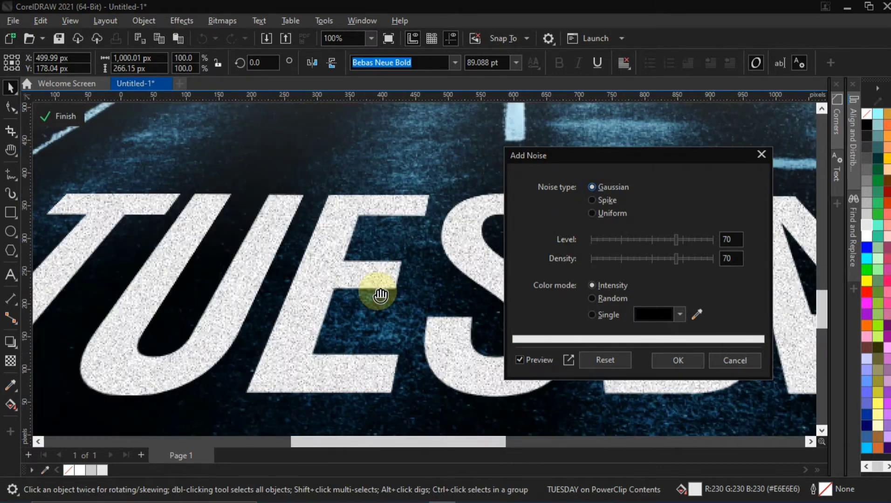
{"action": "left_click", "coordinate": [592, 214]}
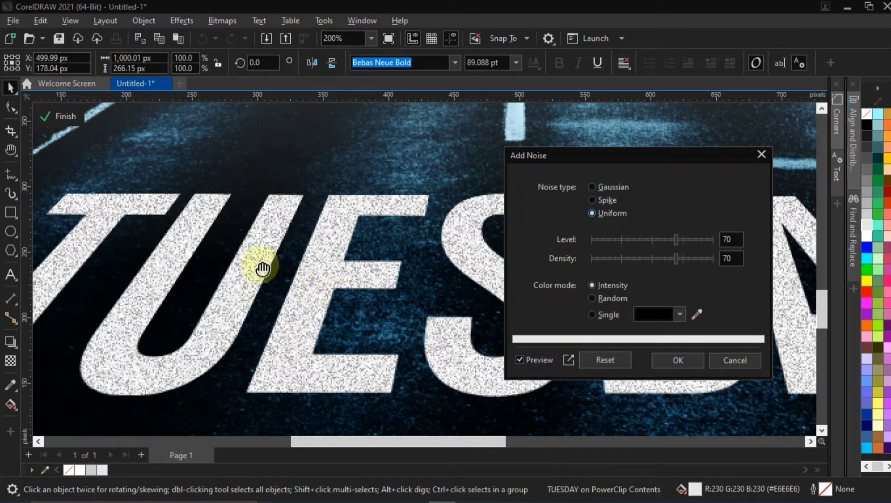
{"action": "left_click", "coordinate": [590, 187]}
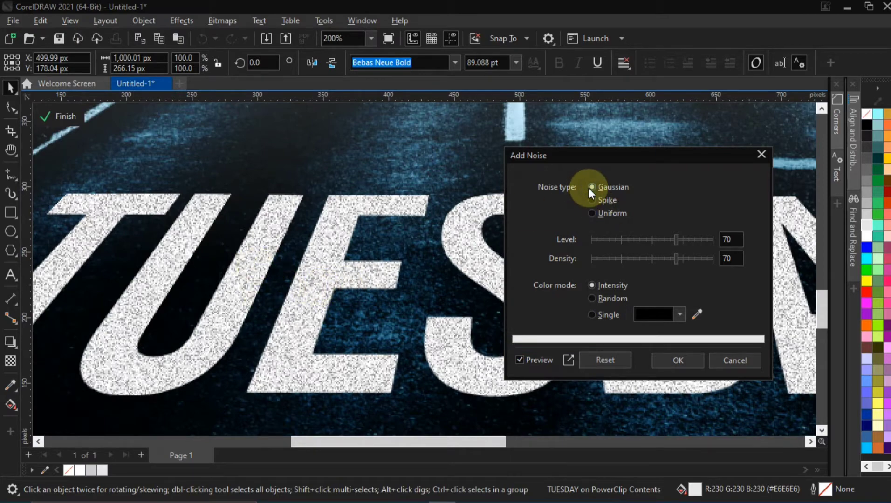
{"action": "left_click", "coordinate": [592, 213]}
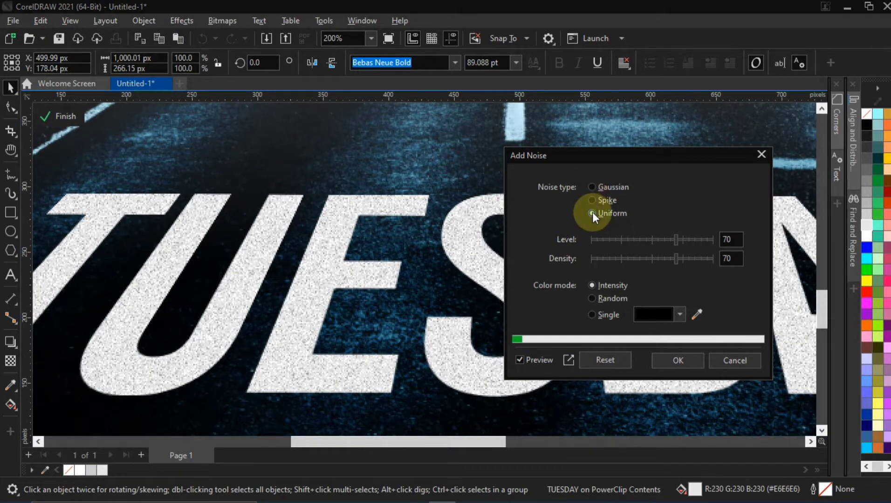
- Set both the level and the density of the TUESDAY text's noise to 90
{"action": "double_click", "coordinate": [730, 239]}
{"action": "type", "text": "90"}
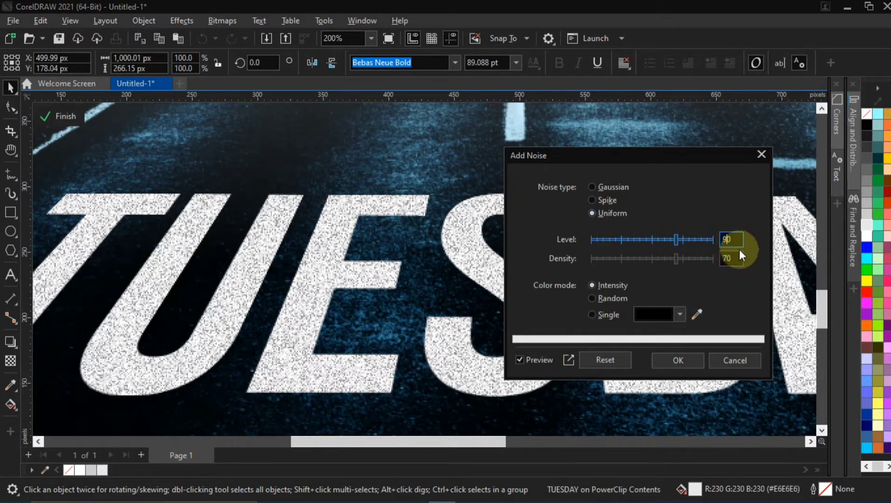
{"action": "double_click", "coordinate": [730, 259]}
{"action": "type", "text": "90"}
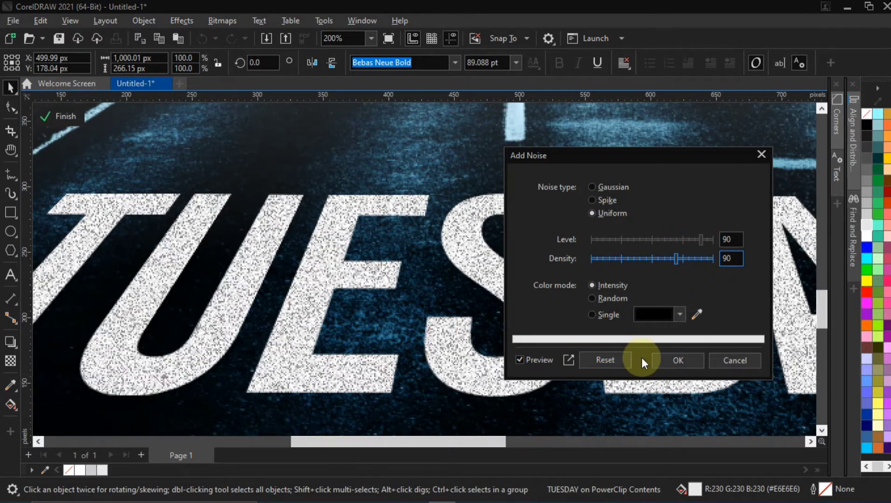
{"action": "left_click", "coordinate": [642, 358]}
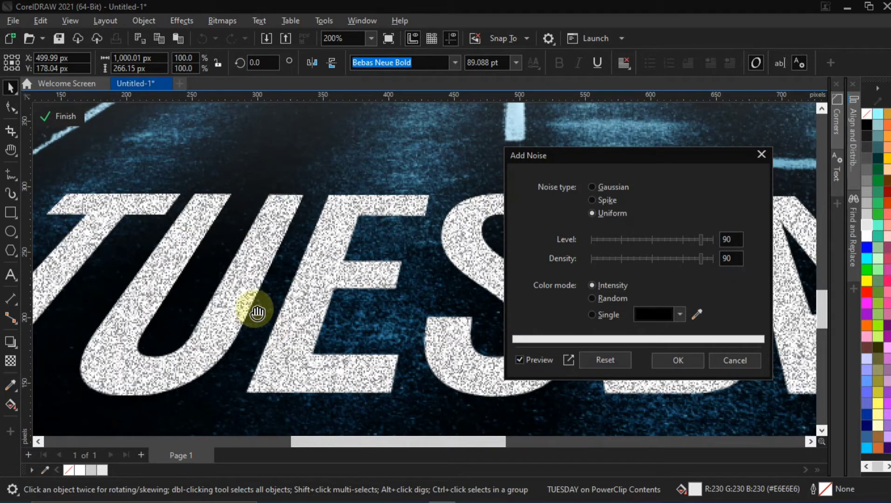
- Switch the TUESDAY text's noise type to Gaussian and check the preview on the road
{"action": "left_click", "coordinate": [591, 187]}
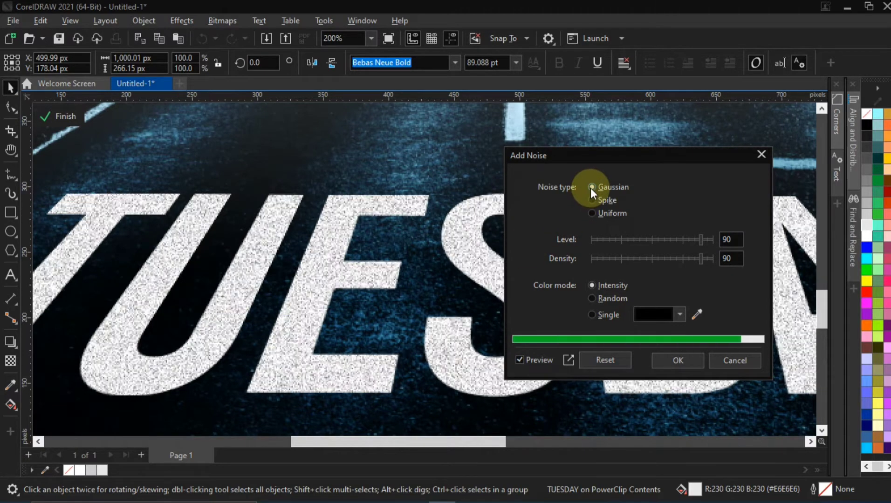
{"action": "scroll", "coordinate": [337, 337], "scroll_direction": "down", "scroll_amount": 2}
{"action": "scroll", "coordinate": [337, 337], "scroll_direction": "down", "scroll_amount": 3}
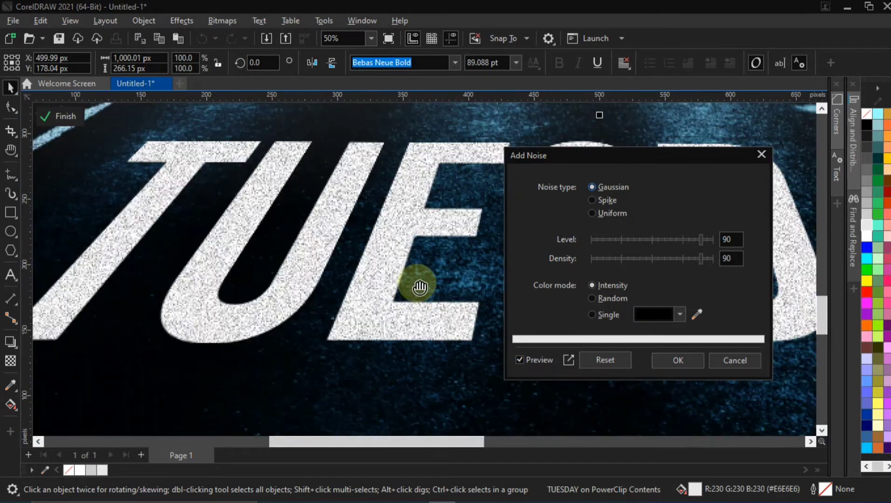
- Switch the TUESDAY text's noise type to Uniform and check the preview at closer and wider zoom
{"action": "scroll", "coordinate": [449, 285], "scroll_direction": "up", "scroll_amount": 2}
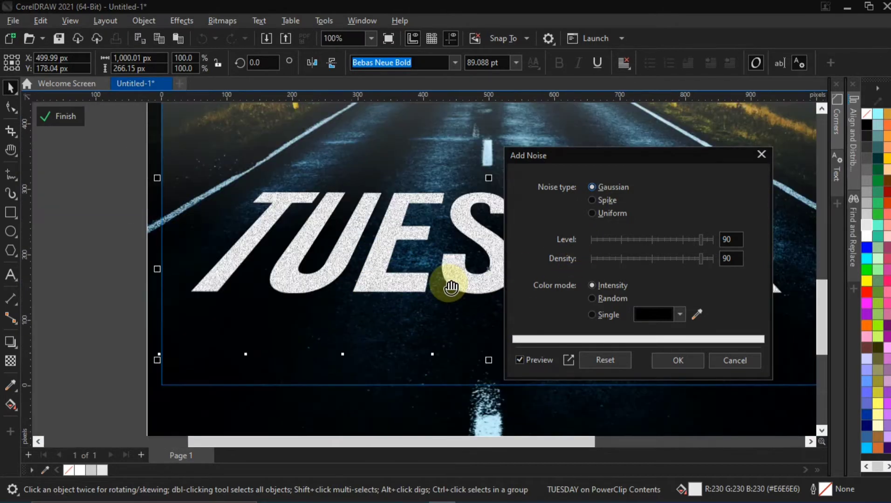
{"action": "left_click", "coordinate": [592, 214]}
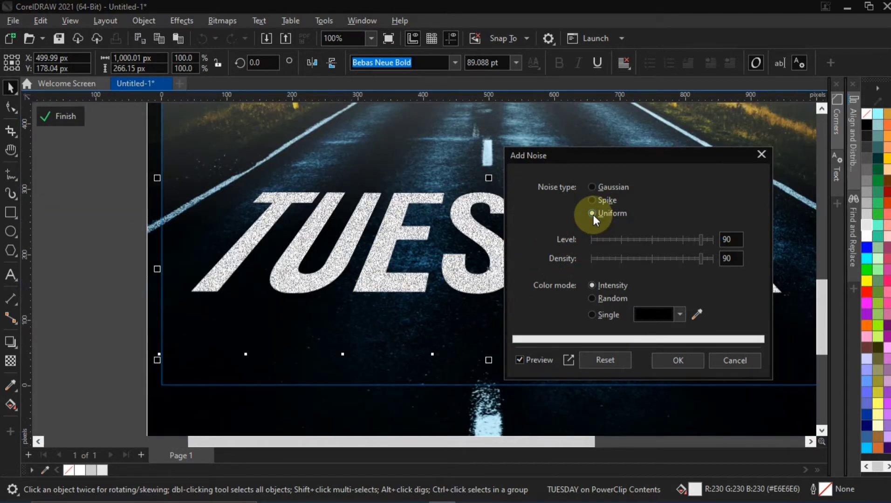
{"action": "scroll", "coordinate": [402, 282], "scroll_direction": "down", "scroll_amount": 2}
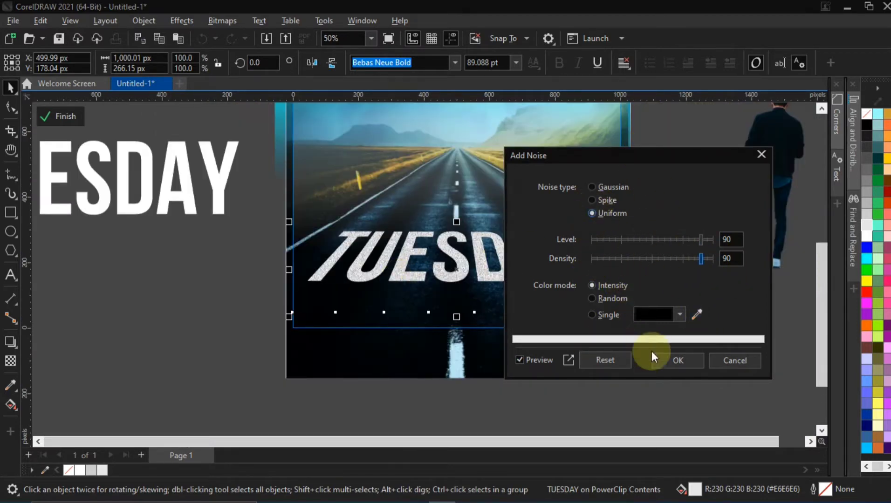
- Give the TUESDAY text's noise the single colour #030C15 sampled from the dark road and apply the Add Noise effect
{"action": "left_click", "coordinate": [677, 316]}
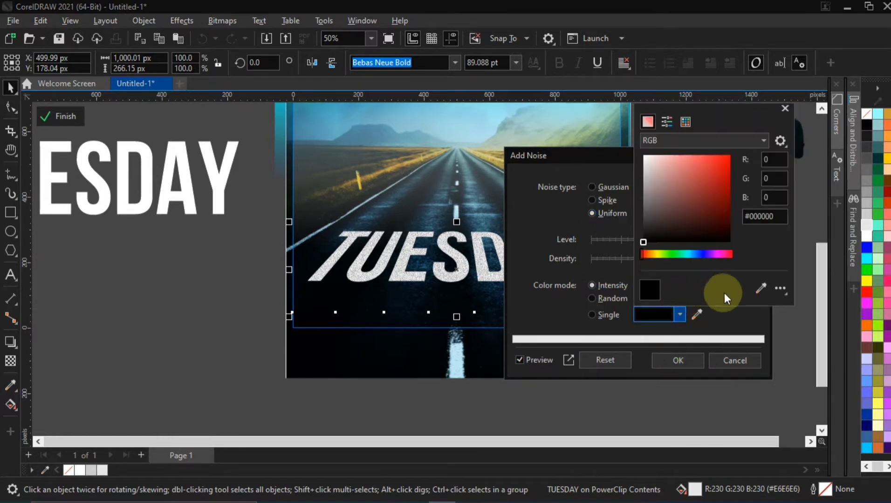
{"action": "left_click", "coordinate": [759, 289]}
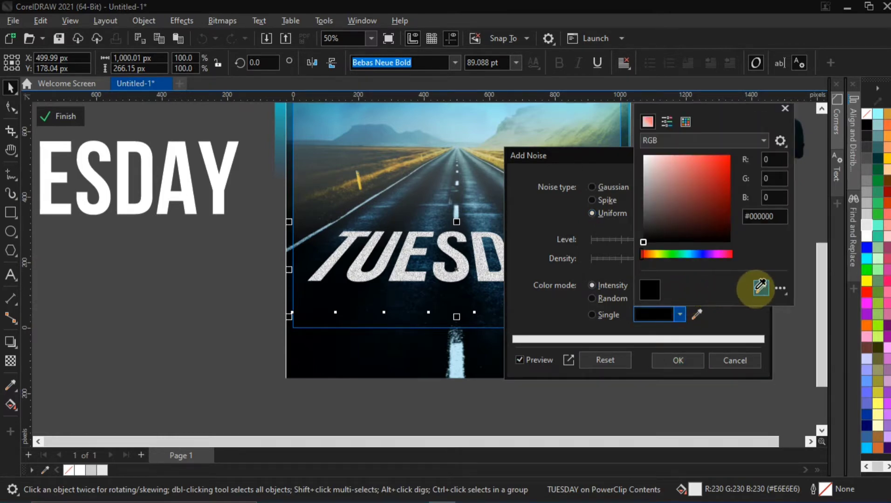
{"action": "left_click", "coordinate": [425, 262]}
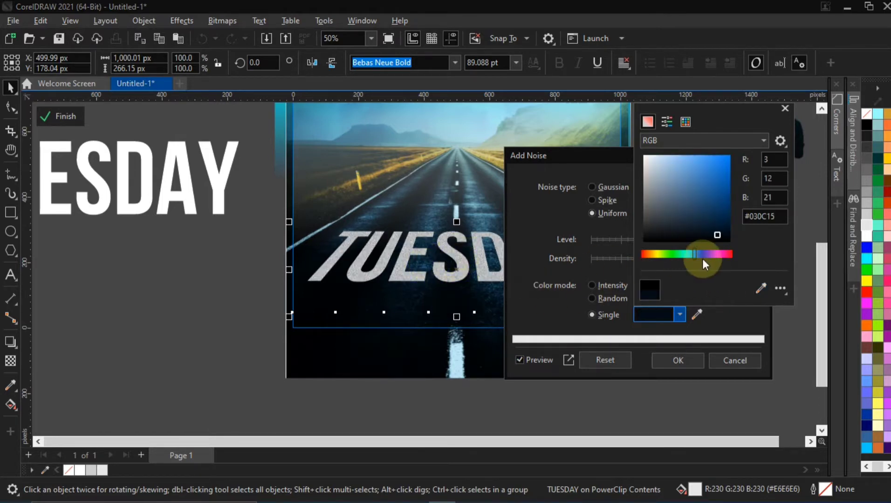
{"action": "scroll", "coordinate": [449, 254], "scroll_direction": "up", "scroll_amount": 2}
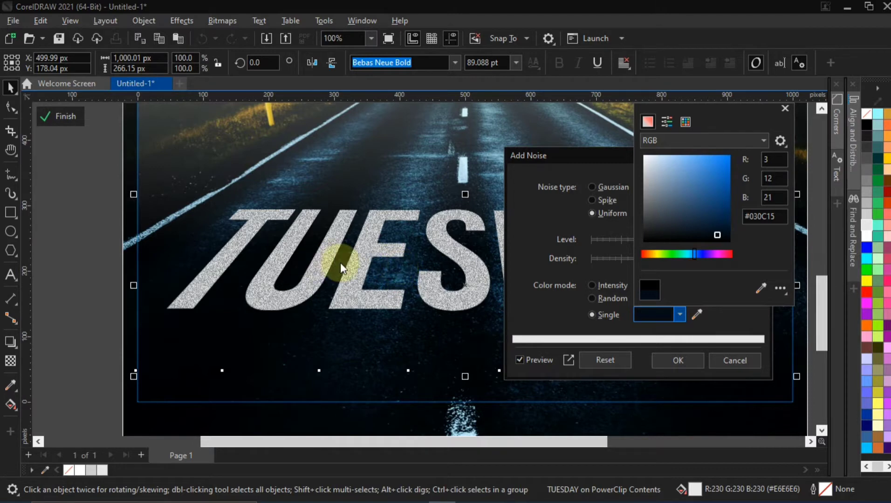
{"action": "left_click", "coordinate": [712, 317]}
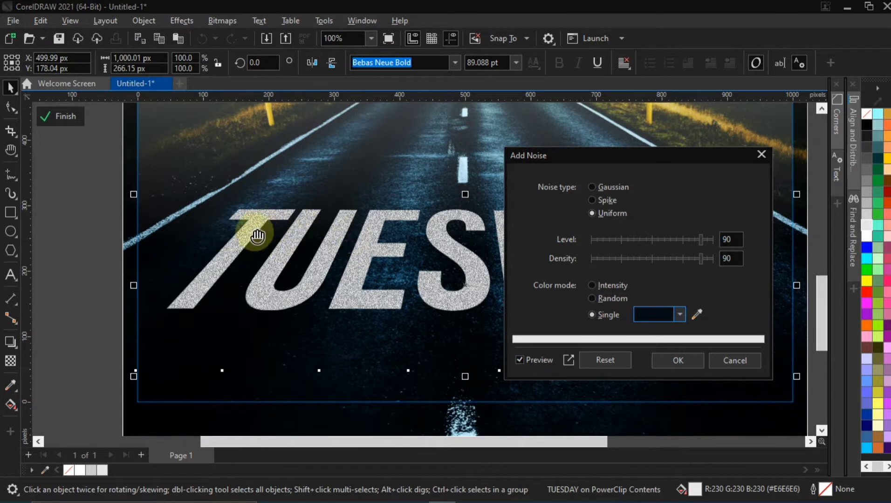
{"action": "left_click", "coordinate": [663, 357]}
{"action": "scroll", "coordinate": [476, 268], "scroll_direction": "down", "scroll_amount": 3}
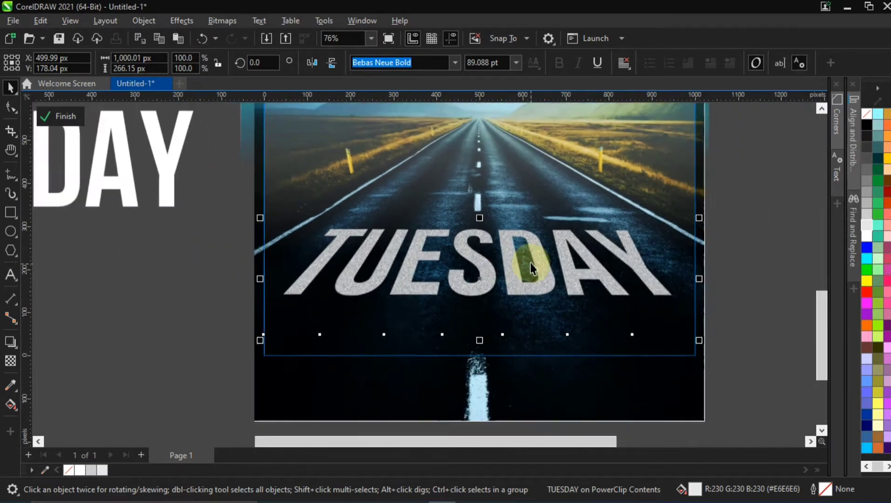
{"action": "scroll", "coordinate": [531, 264], "scroll_direction": "down", "scroll_amount": 2}
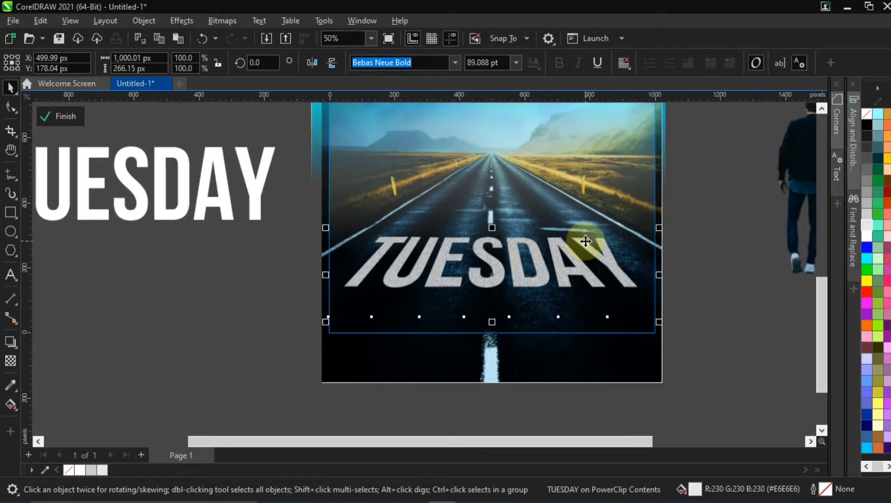
- Try moving the noisy TUESDAY text slightly up the road
{"action": "key", "text": "h"}
{"action": "left_click_drag", "start_coordinate": [608, 218], "coordinate": [513, 255]}
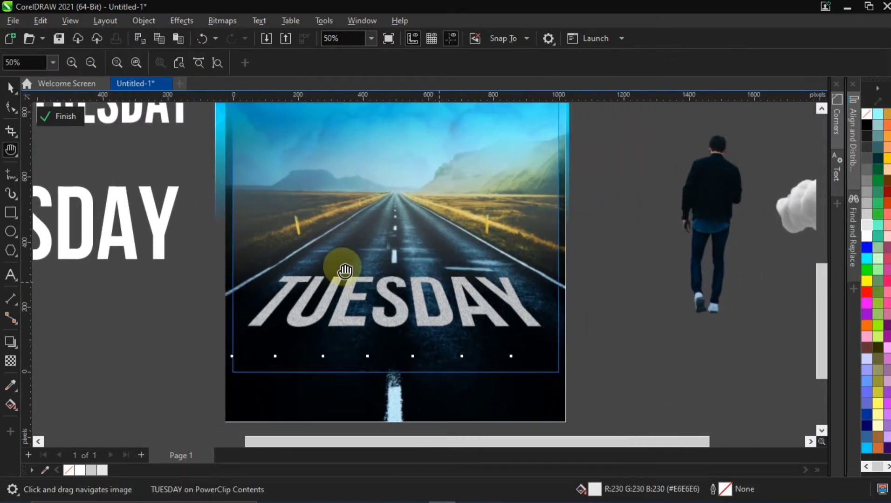
{"action": "key", "text": "space"}
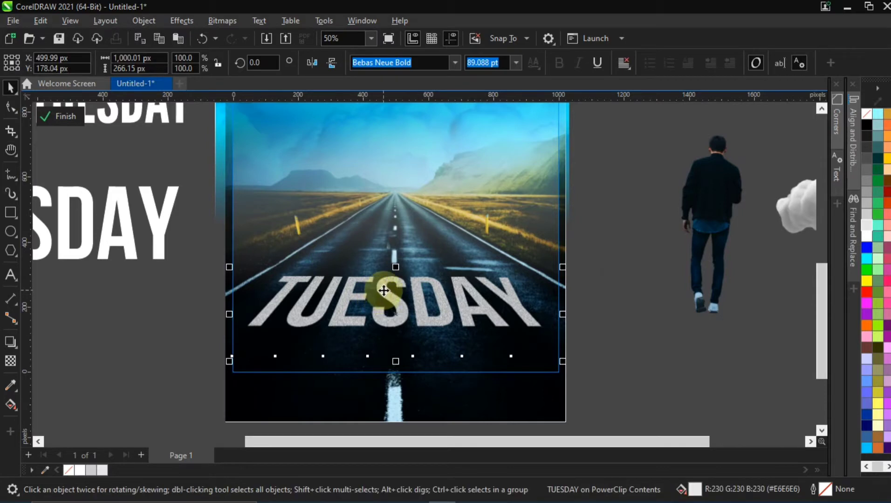
{"action": "mouse_move", "coordinate": [384, 290]}
{"action": "left_mouse_down"}
{"action": "mouse_move", "coordinate": [395, 283]}
{"action": "mouse_move", "coordinate": [384, 286]}
{"action": "left_mouse_up"}
{"action": "key", "text": "ctrl+z"}
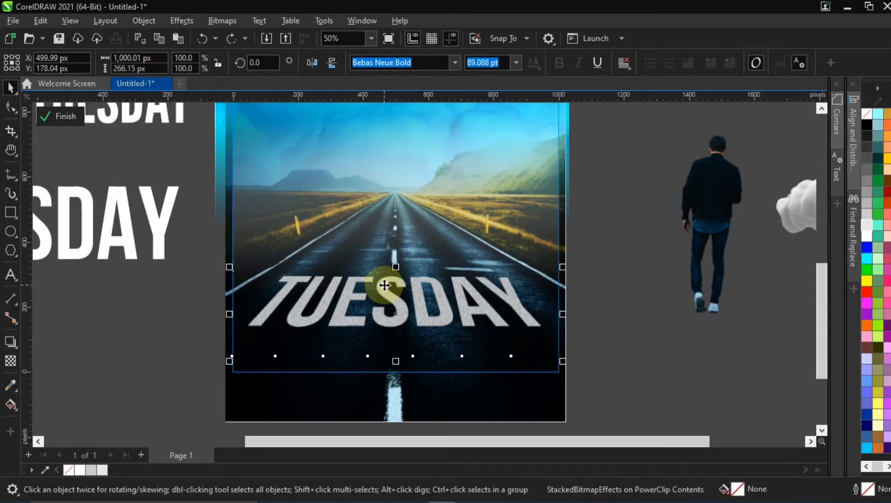
{"action": "right_click", "coordinate": [384, 285]}
{"action": "left_click", "coordinate": [359, 293]}
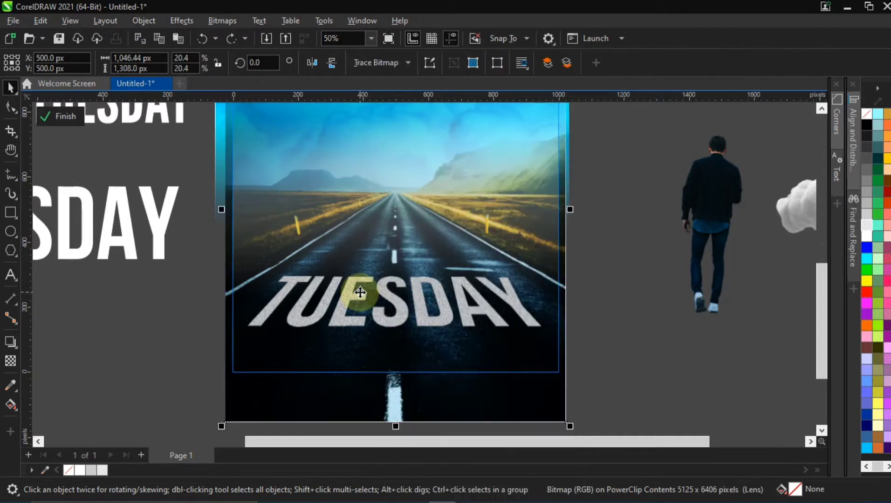
- Lock the TUESDAY text in place on the road
{"action": "left_click", "coordinate": [463, 299]}
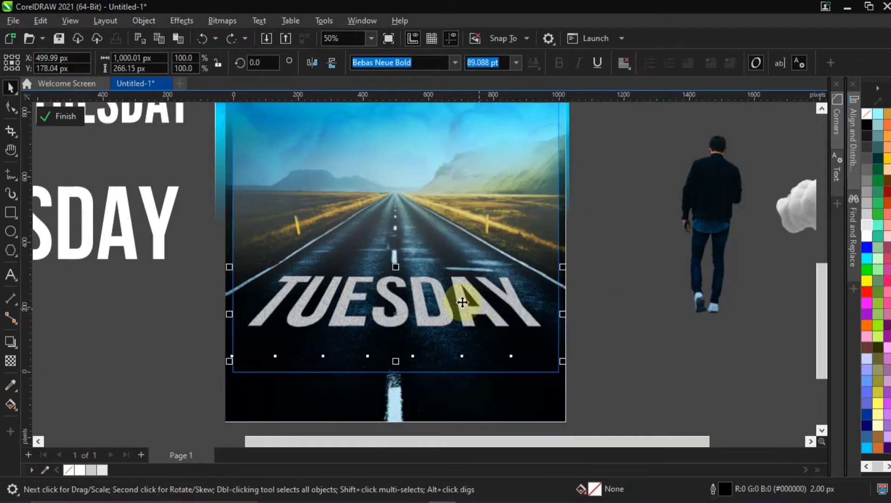
{"action": "right_click", "coordinate": [388, 303]}
{"action": "left_click", "coordinate": [433, 152]}
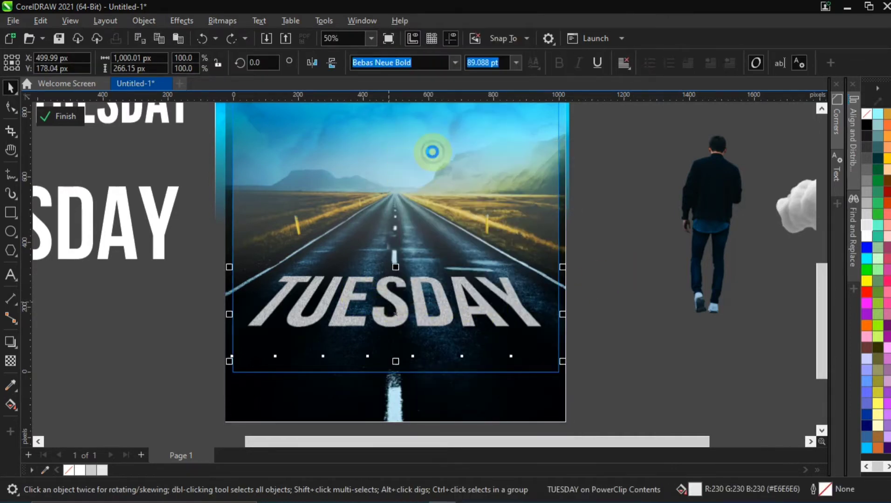
- Centre the road picture on the page at 500, 500 px and lock it
{"action": "left_click", "coordinate": [400, 295]}
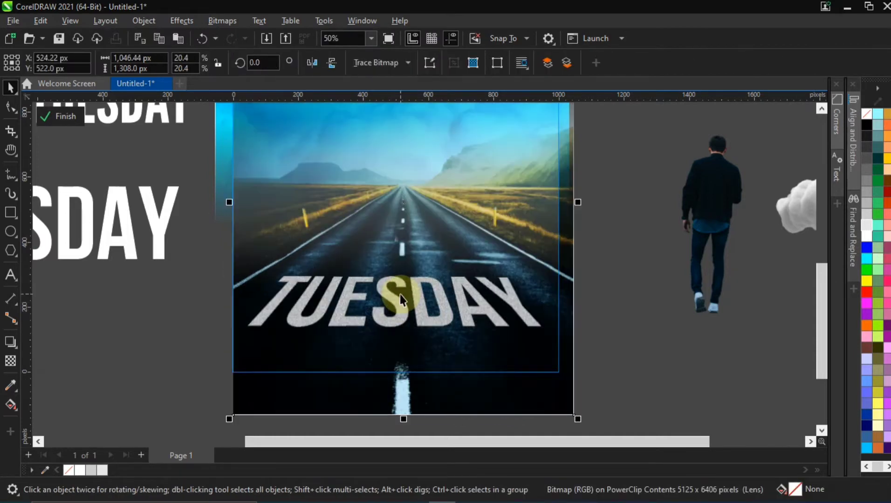
{"action": "key", "text": "p"}
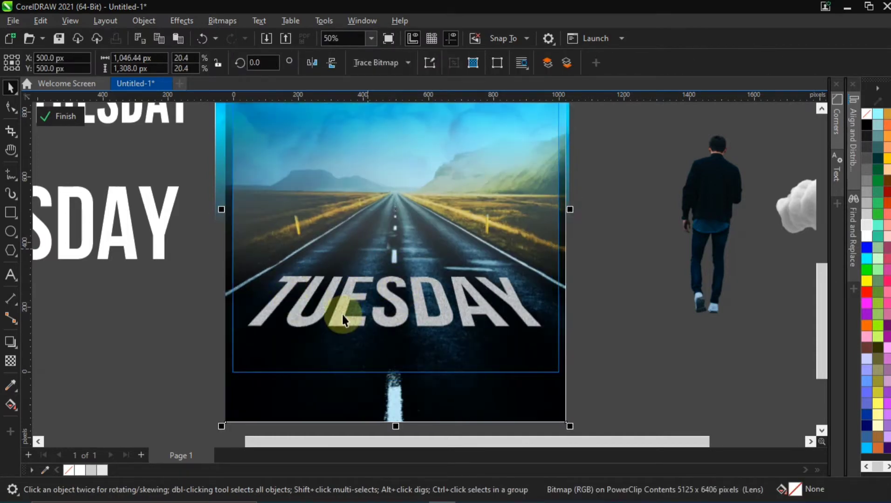
{"action": "right_click", "coordinate": [246, 385]}
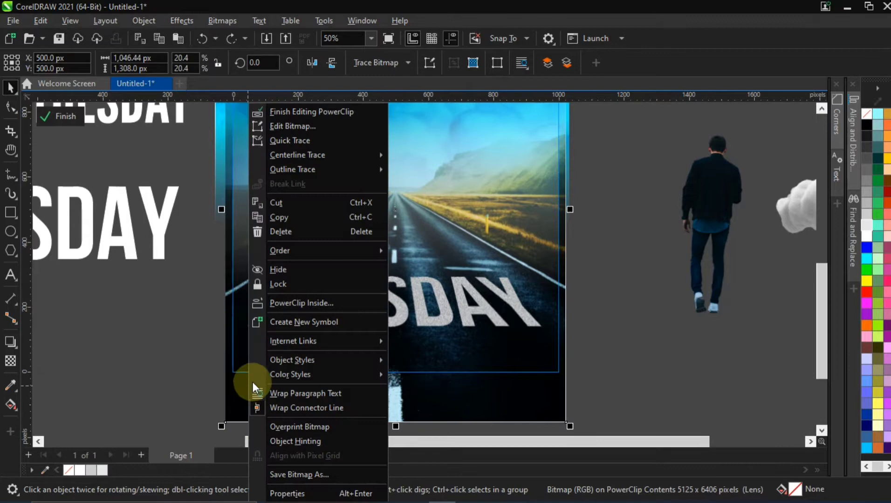
{"action": "left_click", "coordinate": [279, 284]}
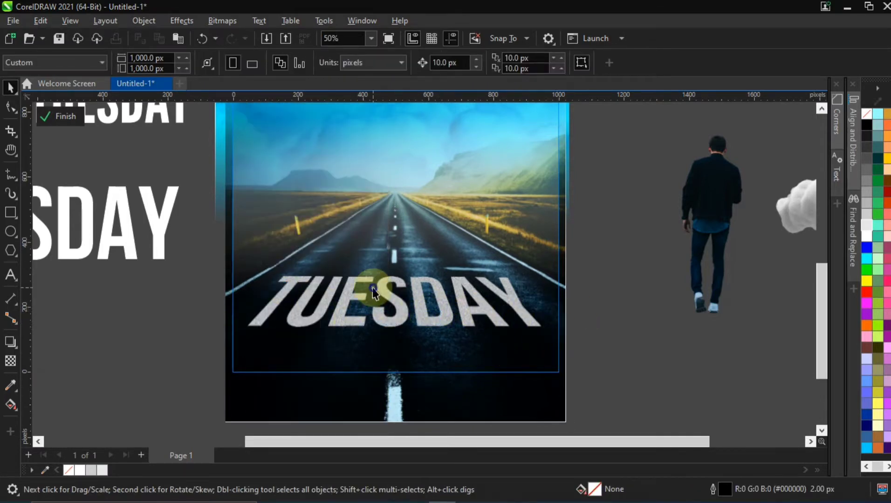
{"action": "left_click_drag", "start_coordinate": [266, 297], "coordinate": [453, 310]}
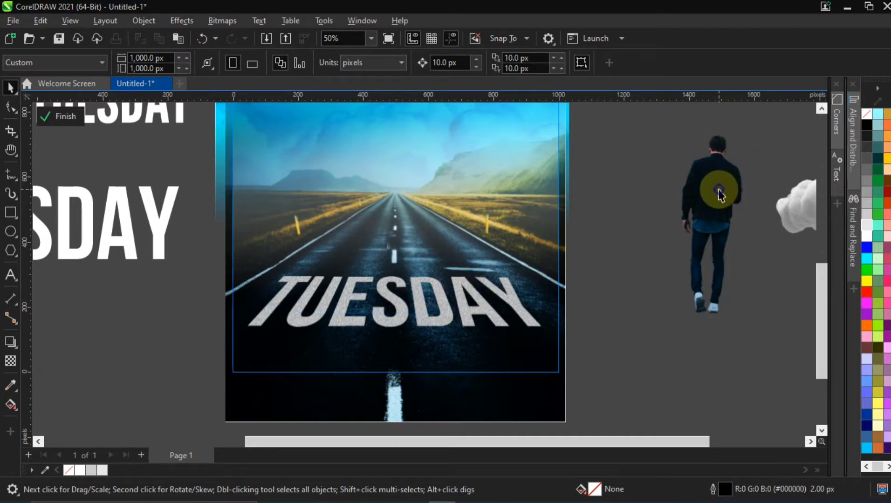
- Place the walking man on the road in front of the TUESDAY text and scale him to about 127 × 350 px
{"action": "left_click_drag", "start_coordinate": [720, 193], "coordinate": [394, 200]}
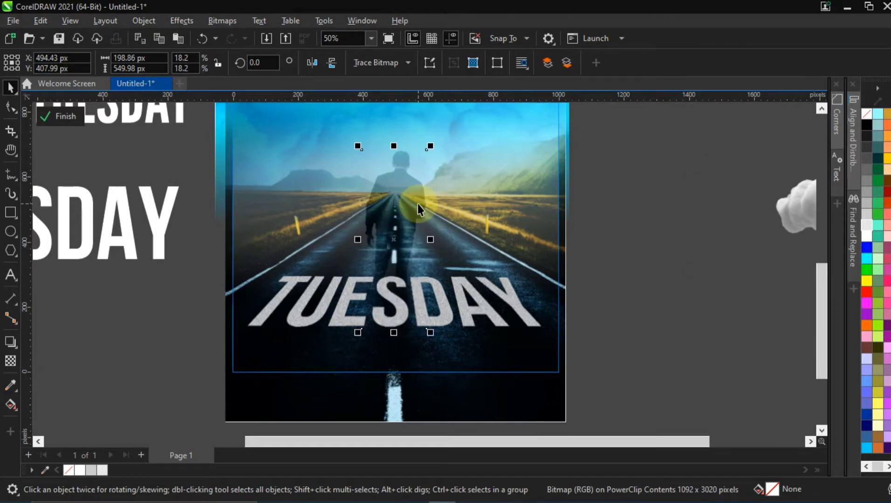
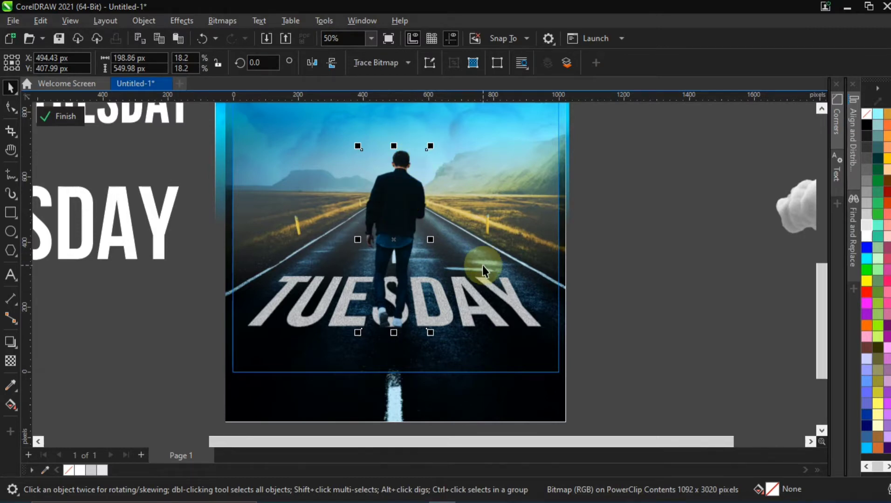
{"action": "scroll", "coordinate": [482, 265], "scroll_direction": "down", "scroll_amount": 3}
{"action": "key", "text": "h"}
{"action": "scroll", "coordinate": [446, 269], "scroll_direction": "up", "scroll_amount": 3}
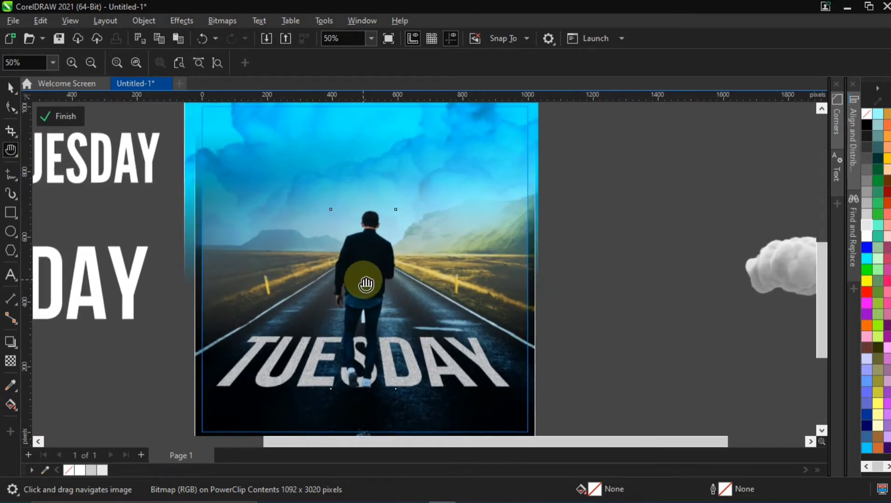
{"action": "key", "text": "space"}
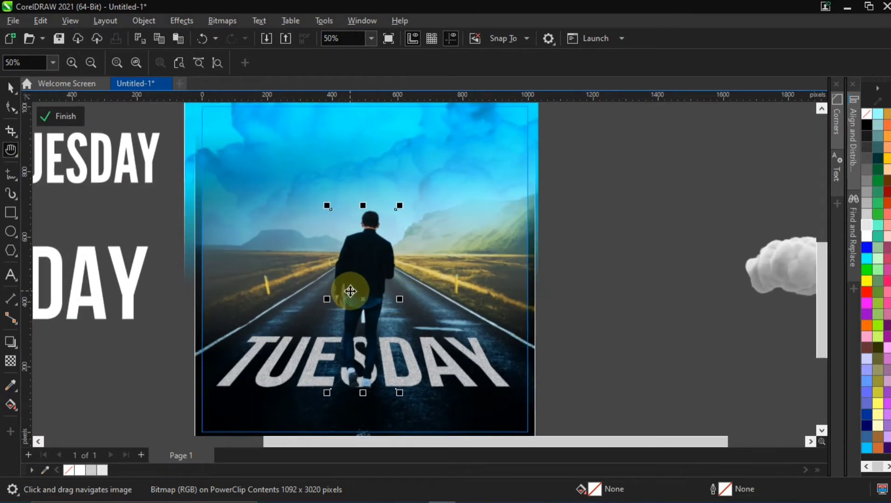
{"action": "left_click_drag", "start_coordinate": [406, 211], "coordinate": [416, 234]}
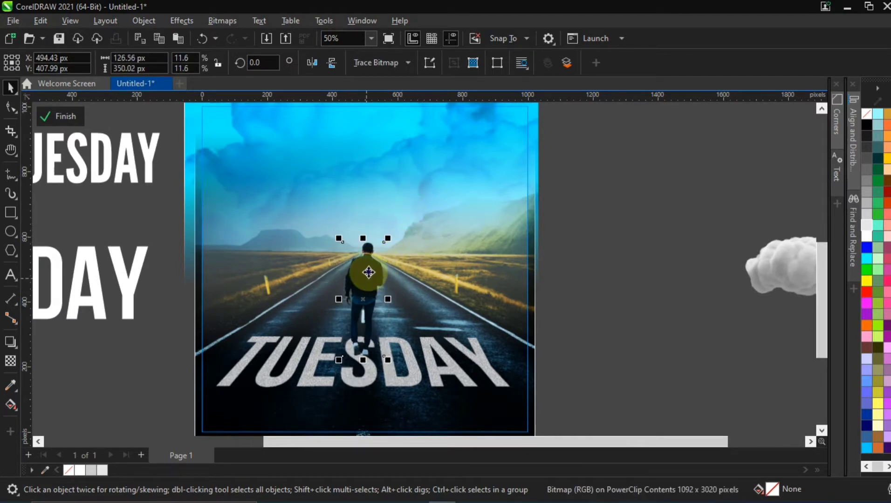
{"action": "left_click_drag", "start_coordinate": [364, 272], "coordinate": [368, 279]}
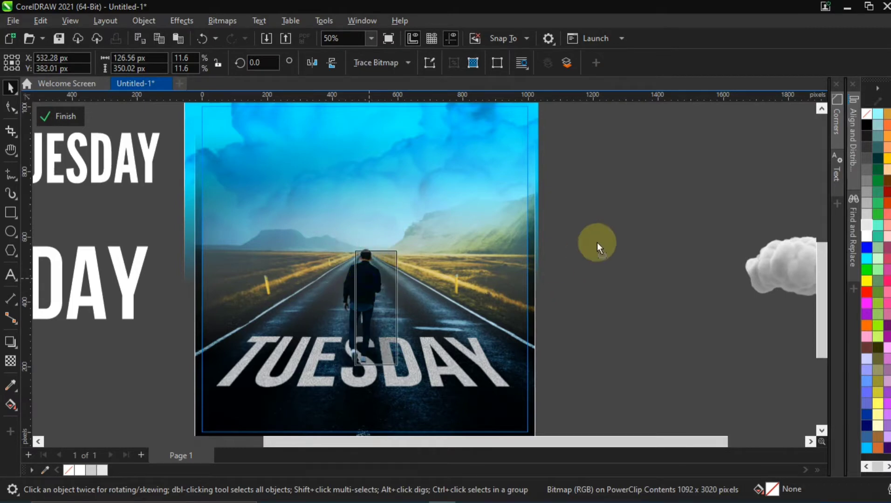
- Put a copy of the walking man outside the frame and centre the original on the road at about 500, 379 px
{"action": "left_click_drag", "start_coordinate": [598, 242], "coordinate": [695, 174]}
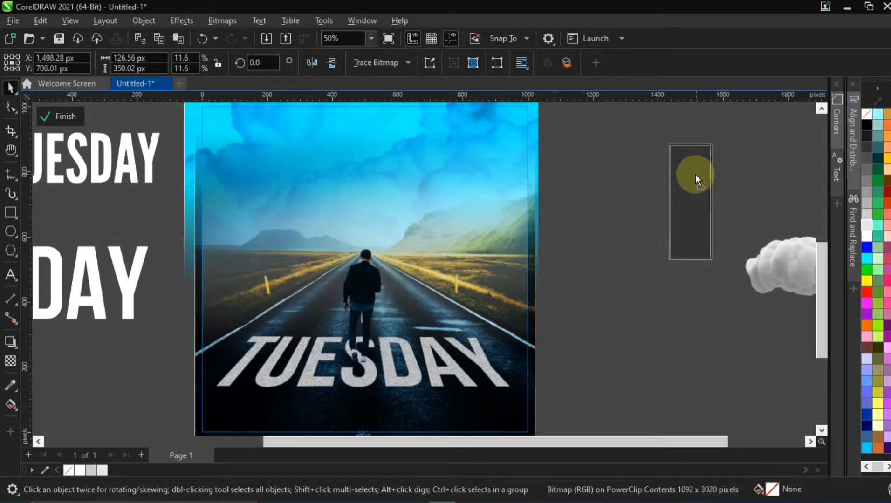
{"action": "left_click", "coordinate": [366, 288]}
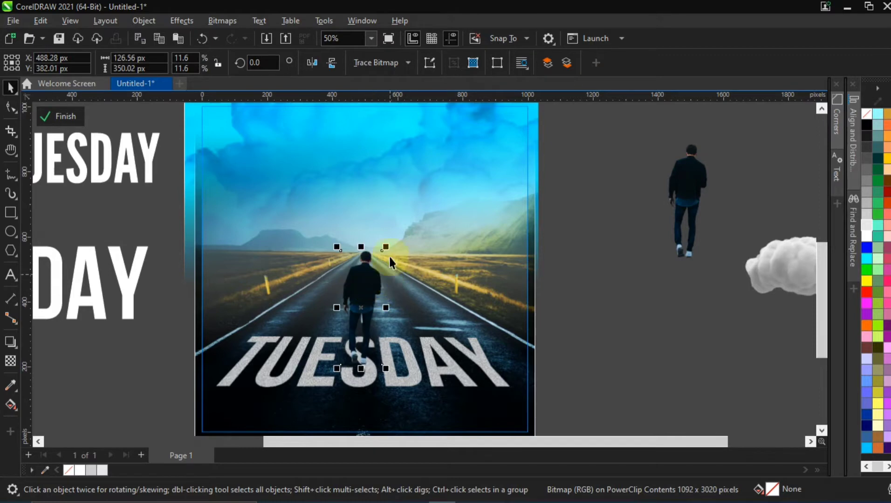
{"action": "left_click_drag", "start_coordinate": [385, 249], "coordinate": [370, 295]}
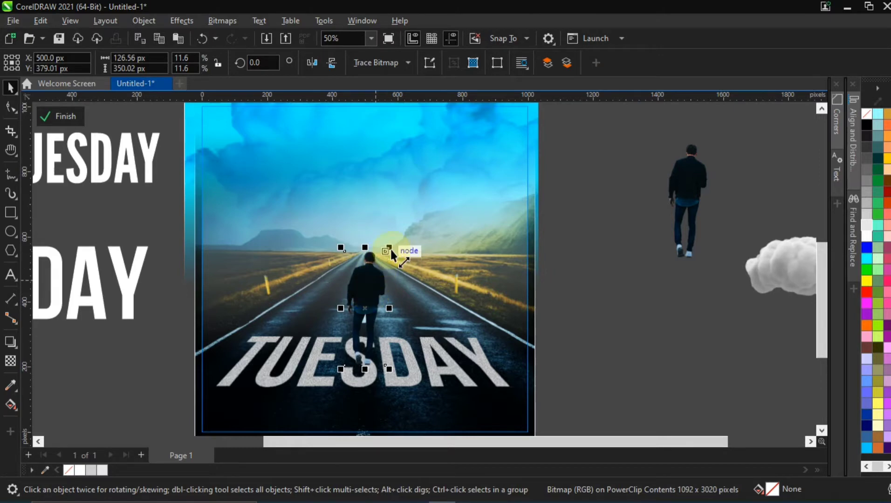
- Try enlarging the man on the road to about 132 × 364 px and nudging him 10 px down
{"action": "left_click_drag", "start_coordinate": [391, 250], "coordinate": [399, 252]}
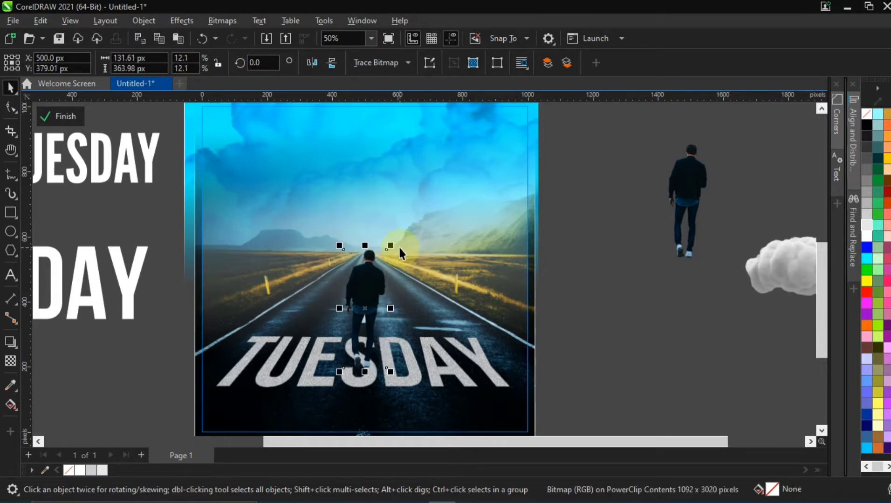
{"action": "key", "text": "ctrl+z"}
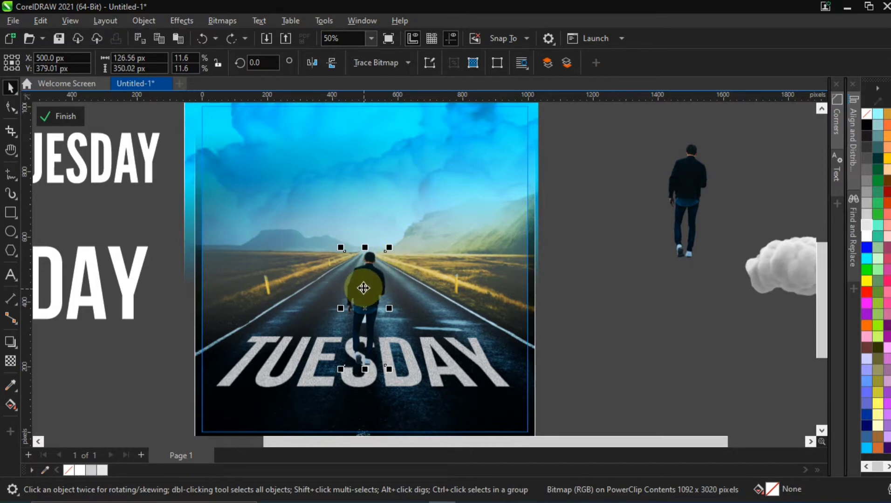
{"action": "left_click", "coordinate": [231, 38]}
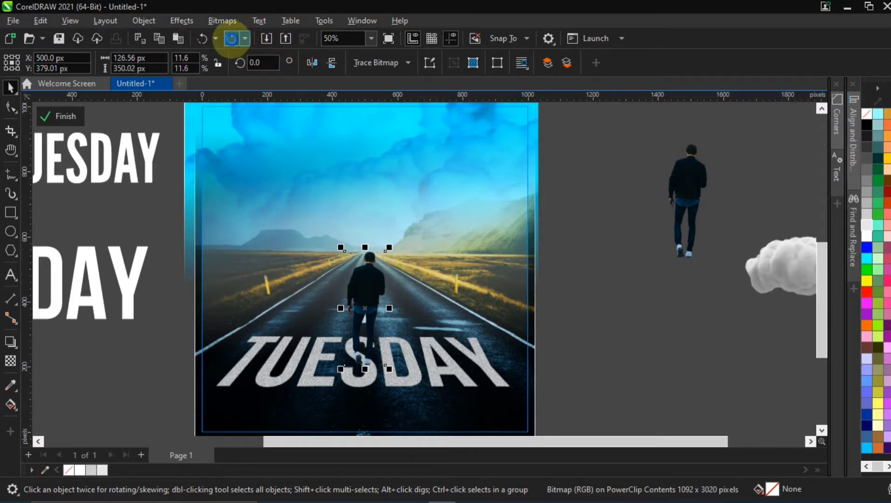
{"action": "key", "text": "Down"}
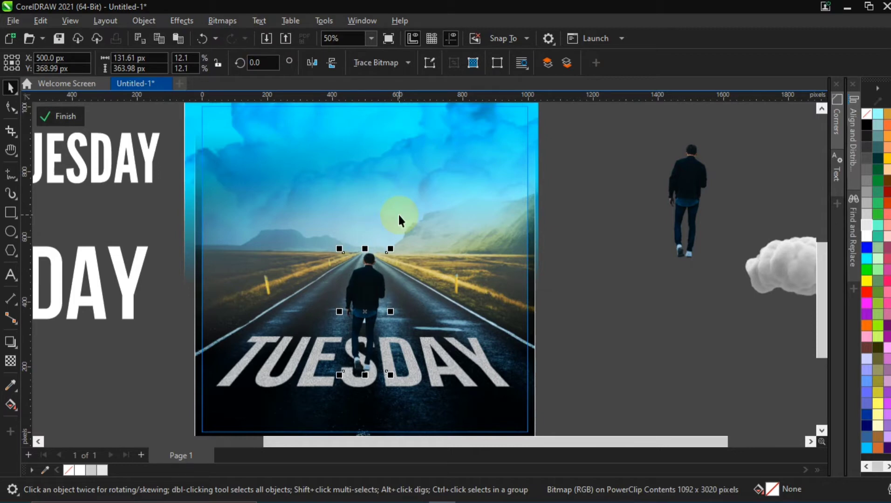
{"action": "key", "text": "ctrl+z"}
{"action": "key", "text": "ctrl+z"}
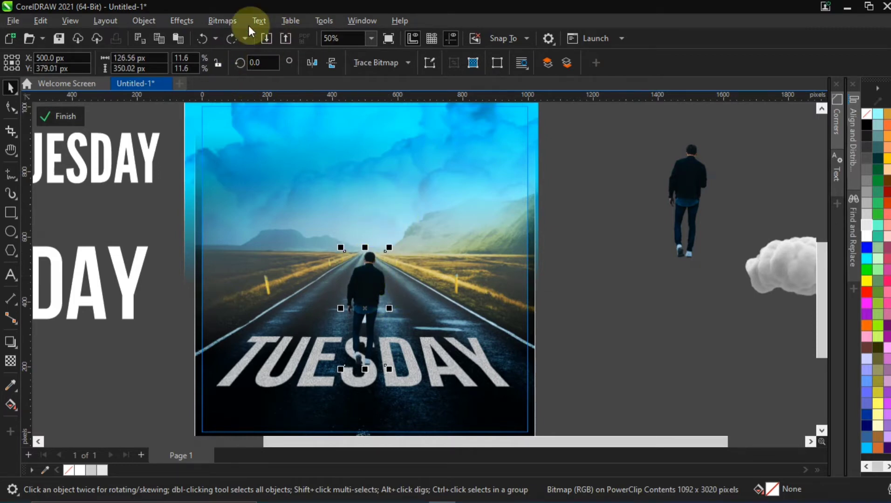
- Adjust the man on the road in the Image Adjustment Lab: temperature 6612, saturation 52, brightness 44, contrast 36 and shadows 28
{"action": "left_click", "coordinate": [181, 21]}
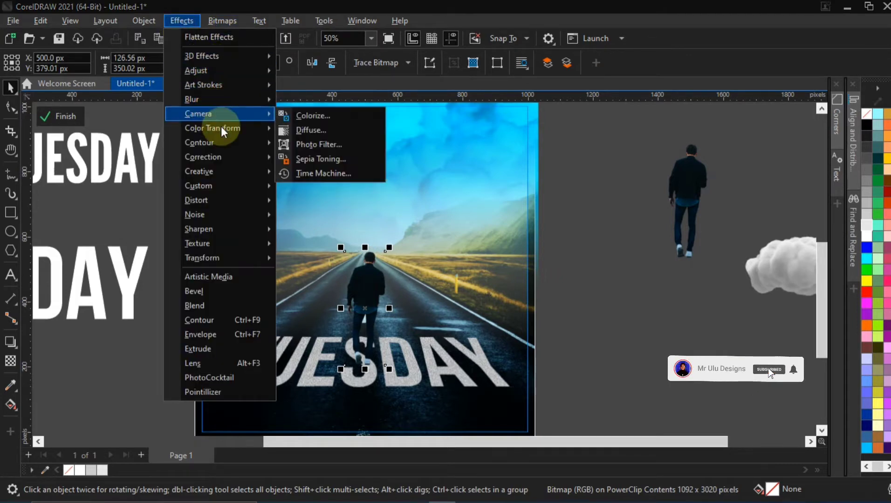
{"action": "mouse_move", "coordinate": [223, 70]}
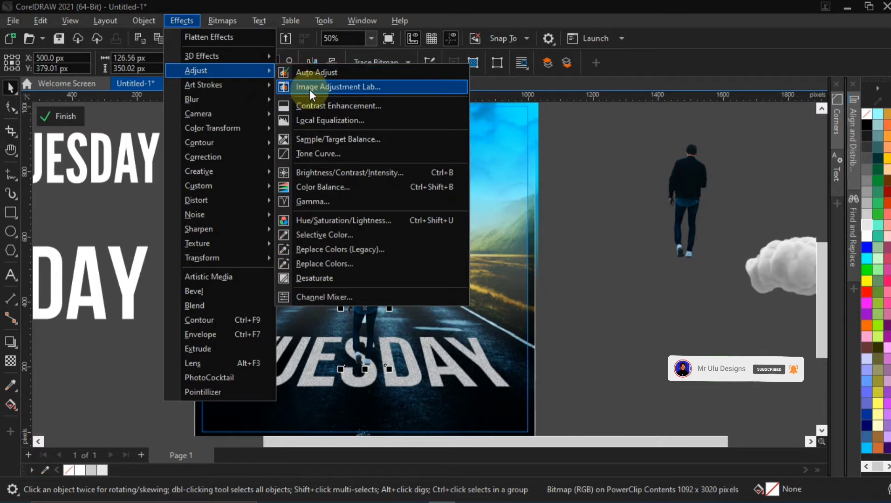
{"action": "left_click", "coordinate": [305, 87]}
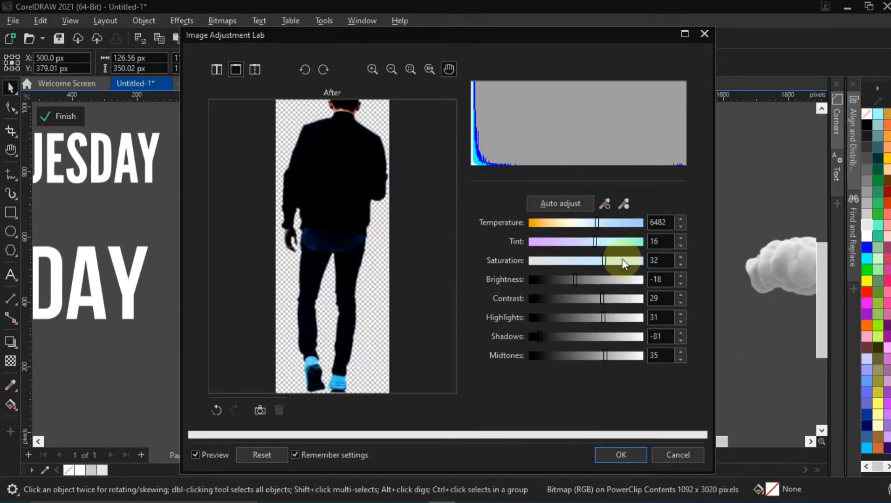
{"action": "left_click_drag", "start_coordinate": [569, 278], "coordinate": [606, 283]}
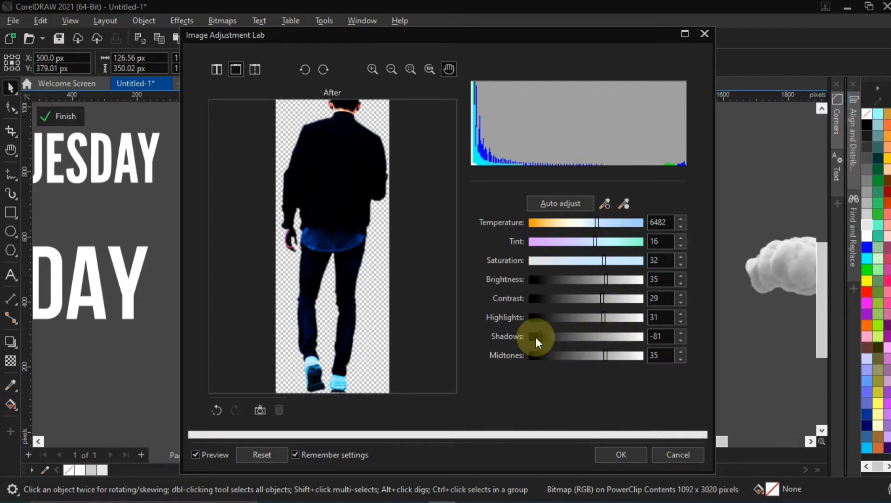
{"action": "left_click_drag", "start_coordinate": [536, 337], "coordinate": [602, 332]}
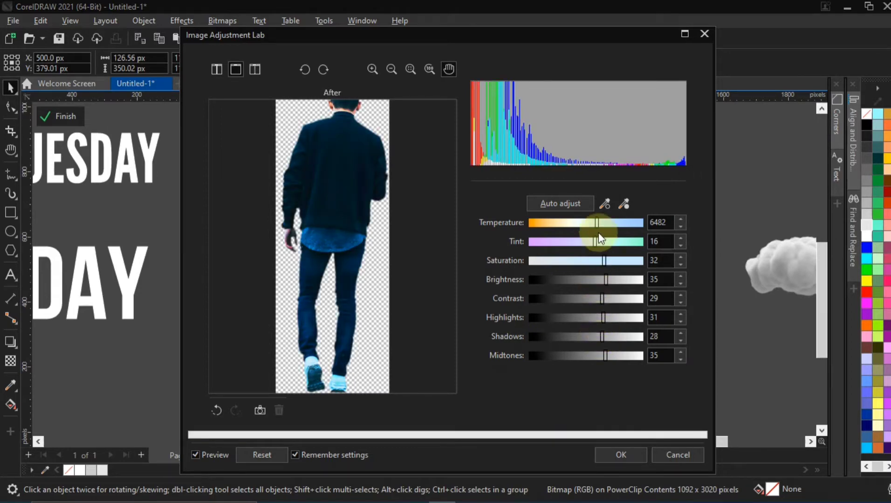
{"action": "left_click_drag", "start_coordinate": [596, 223], "coordinate": [600, 233]}
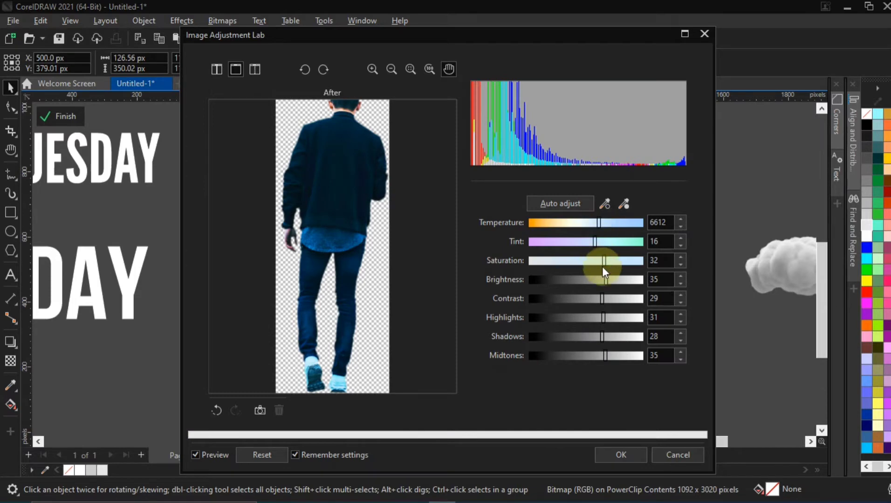
{"action": "mouse_move", "coordinate": [603, 268]}
{"action": "left_mouse_down"}
{"action": "mouse_move", "coordinate": [616, 261]}
{"action": "mouse_move", "coordinate": [611, 281]}
{"action": "left_mouse_up"}
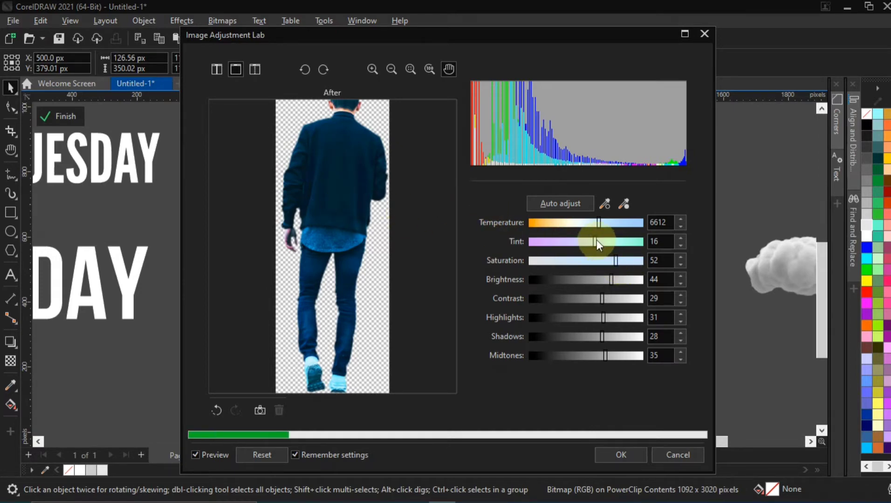
{"action": "left_click", "coordinate": [602, 298]}
{"action": "left_click_drag", "start_coordinate": [603, 298], "coordinate": [607, 298]}
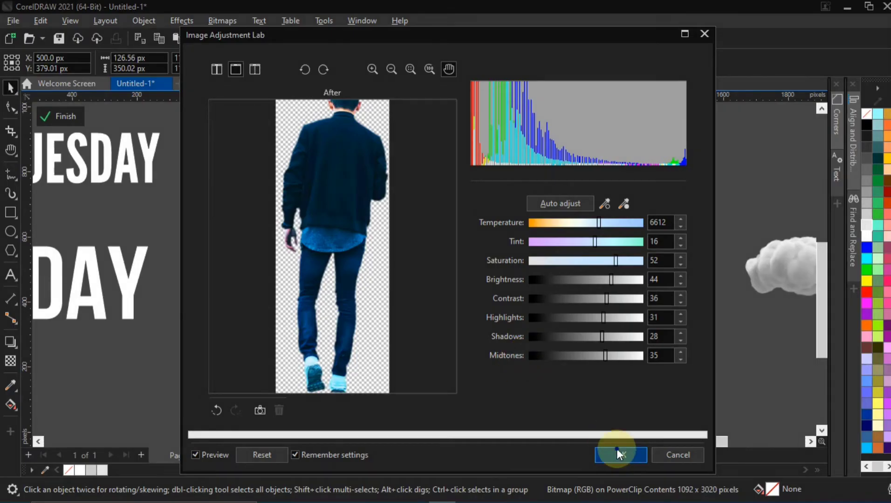
{"action": "left_click", "coordinate": [620, 455]}
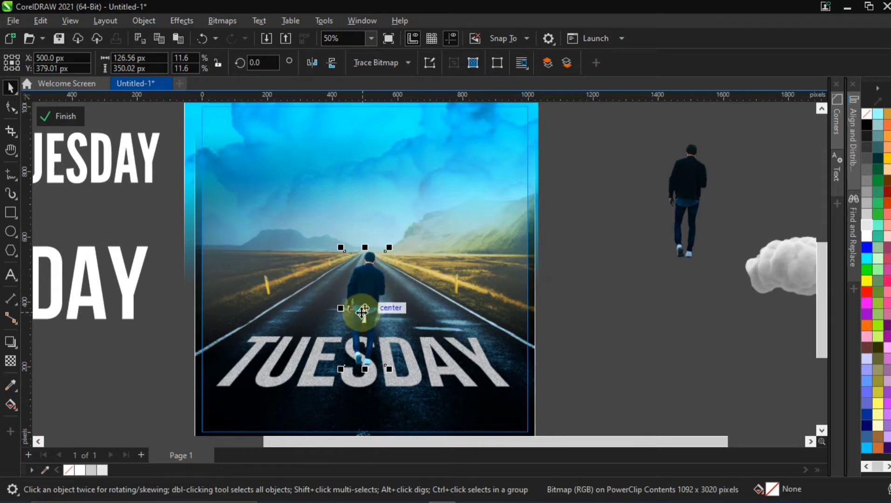
- Move the spare man outside the frame to about 1289, 599 px and draw an ellipse about 100 × 26 px below him
{"action": "left_click_drag", "start_coordinate": [363, 311], "coordinate": [633, 219]}
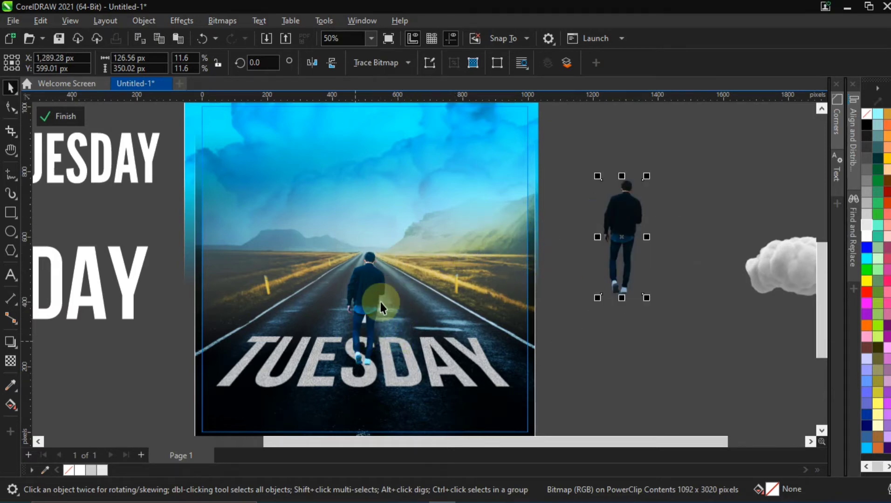
{"action": "scroll", "coordinate": [358, 392], "scroll_direction": "up", "scroll_amount": 4}
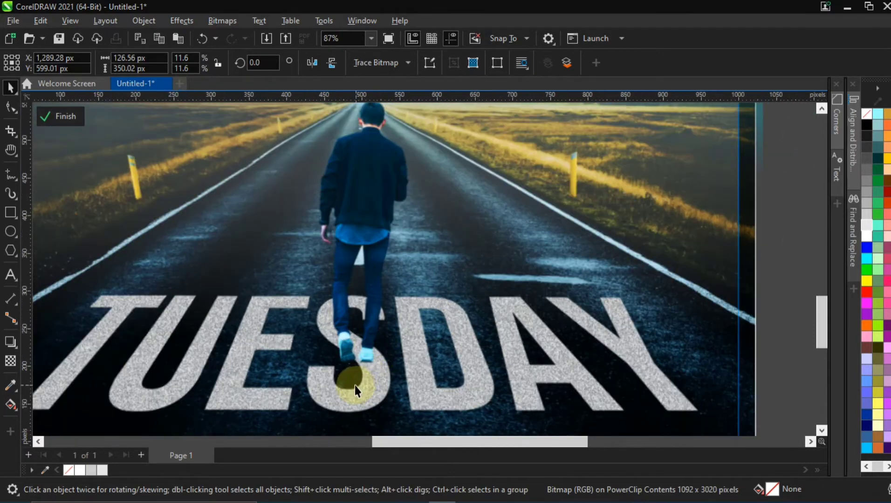
{"action": "scroll", "coordinate": [353, 384], "scroll_direction": "up", "scroll_amount": 10}
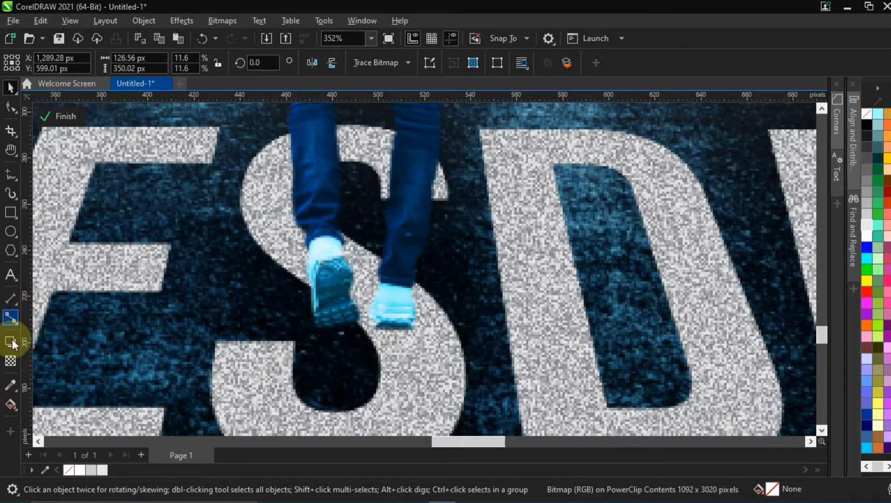
{"action": "left_click", "coordinate": [10, 232]}
{"action": "scroll", "coordinate": [303, 318], "scroll_direction": "down", "scroll_amount": 10}
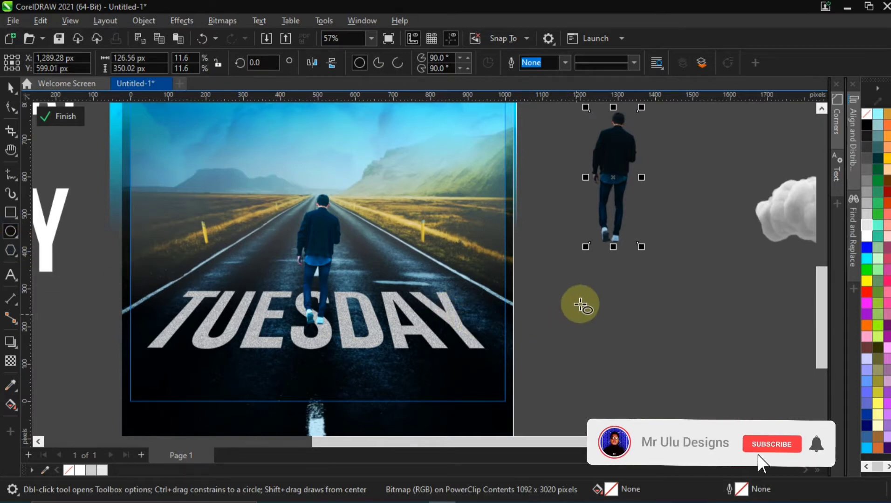
{"action": "left_click_drag", "start_coordinate": [568, 295], "coordinate": [610, 308]}
- Fill the ellipse with dark grey #333333 and remove its outline
{"action": "left_click", "coordinate": [868, 146]}
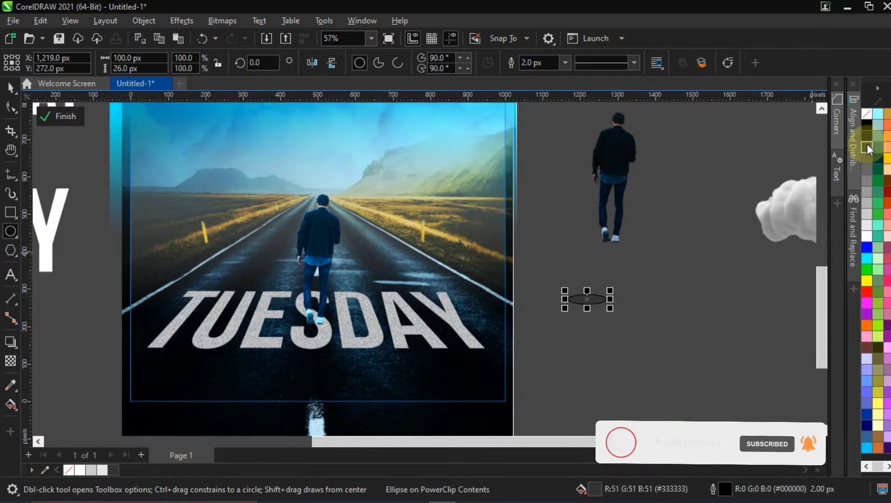
{"action": "right_click", "coordinate": [868, 114]}
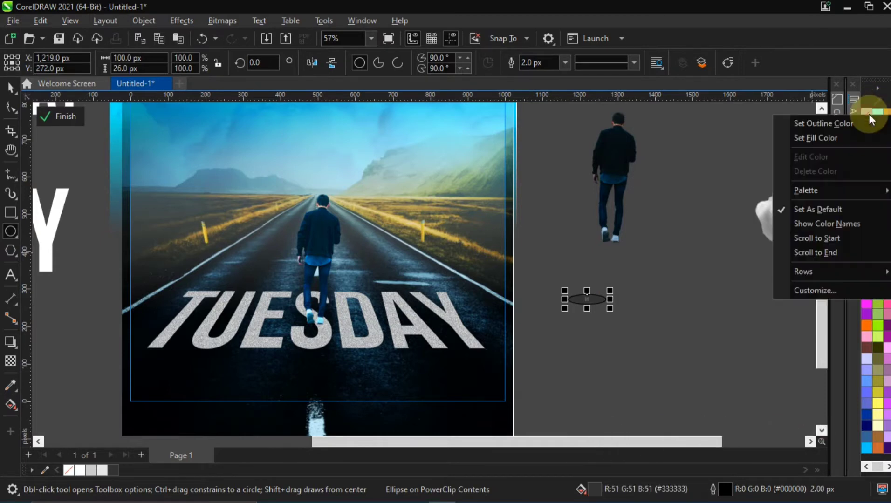
{"action": "left_click", "coordinate": [848, 124]}
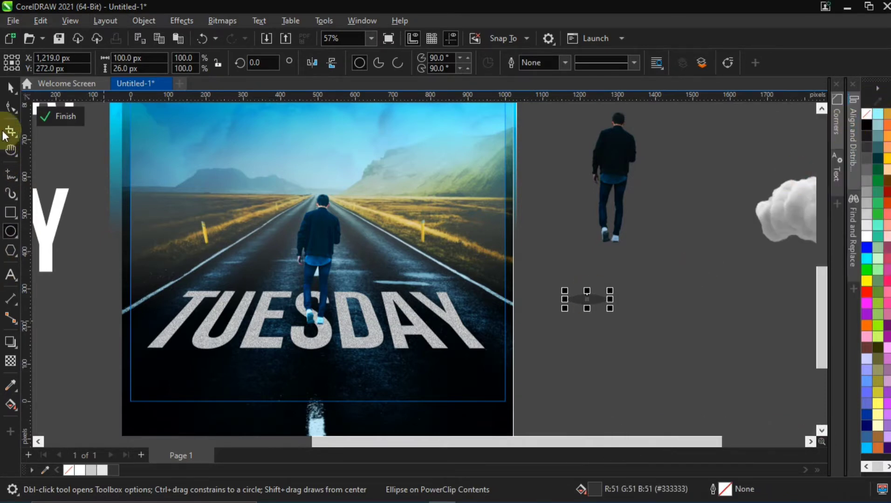
- Place the ellipse under the shoes of the man on the road at about 496, 201 px, scaled to about 41 × 11 px
{"action": "left_click", "coordinate": [11, 87]}
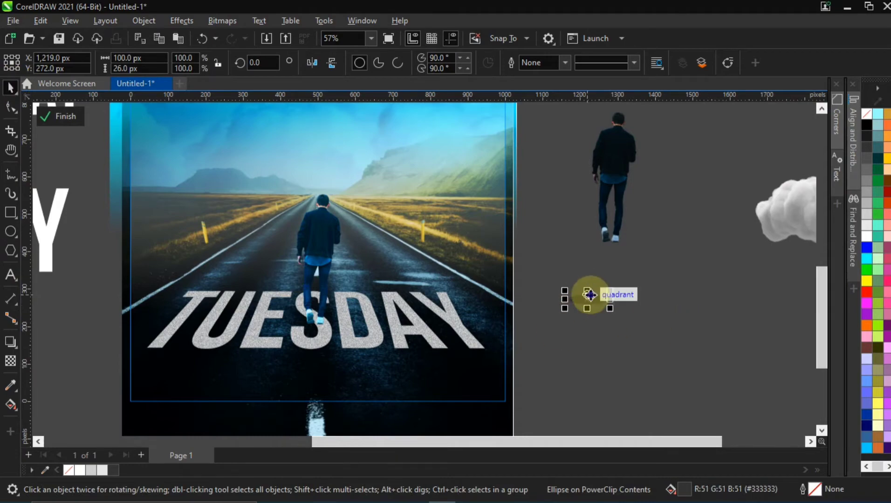
{"action": "left_click_drag", "start_coordinate": [589, 295], "coordinate": [333, 328]}
{"action": "scroll", "coordinate": [312, 324], "scroll_direction": "up", "scroll_amount": 2}
{"action": "scroll", "coordinate": [317, 331], "scroll_direction": "up", "scroll_amount": 5}
{"action": "left_click_drag", "start_coordinate": [400, 353], "coordinate": [348, 336]}
{"action": "left_click_drag", "start_coordinate": [308, 312], "coordinate": [309, 301]}
{"action": "scroll", "coordinate": [347, 313], "scroll_direction": "up", "scroll_amount": 2}
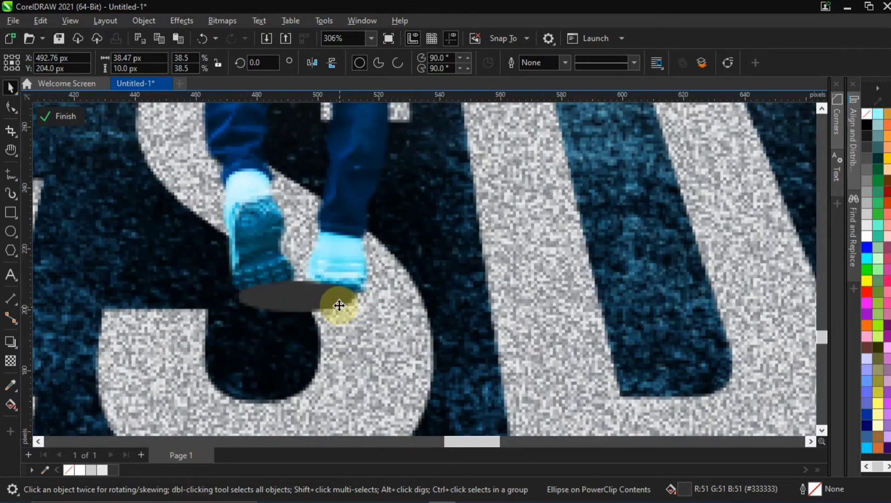
{"action": "left_click_drag", "start_coordinate": [358, 316], "coordinate": [367, 318]}
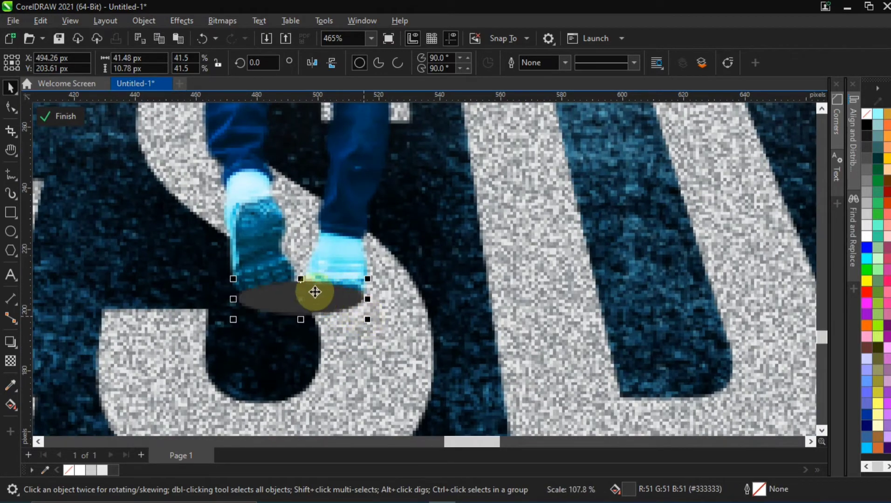
{"action": "left_click_drag", "start_coordinate": [305, 304], "coordinate": [314, 303]}
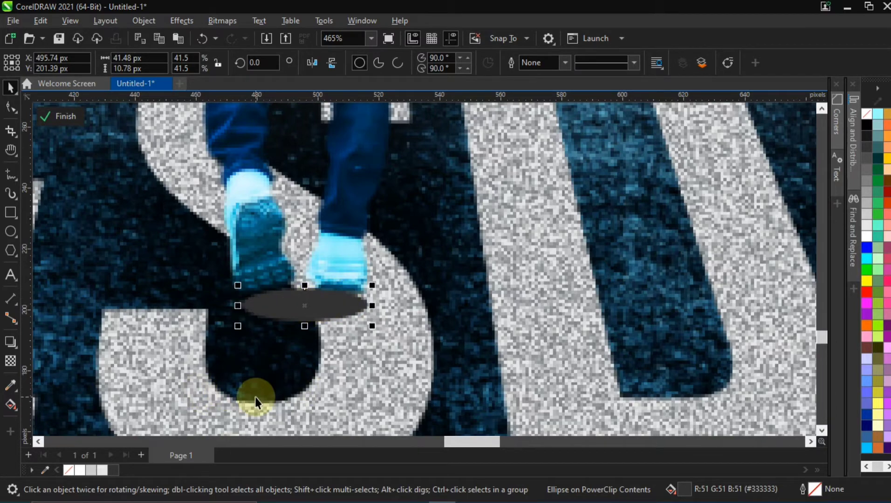
- Fill the ellipse under the shoes with black and set its uniform transparency to 30
{"action": "left_click", "coordinate": [868, 124]}
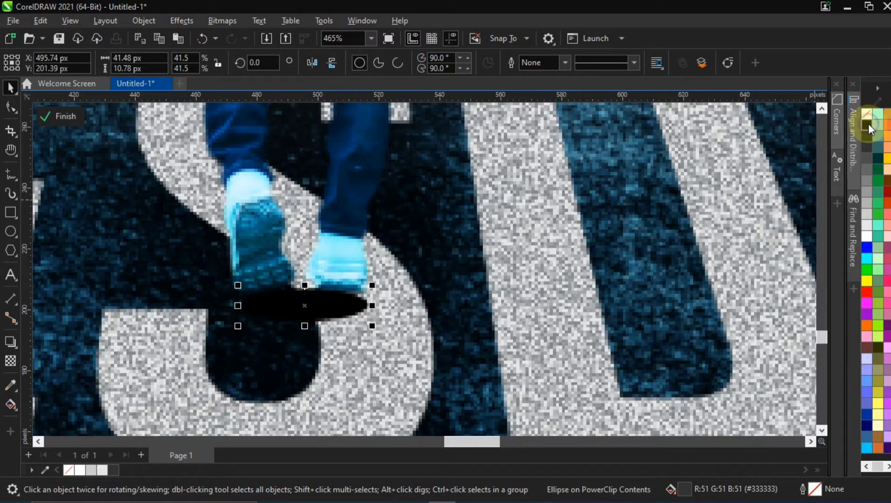
{"action": "left_click", "coordinate": [11, 363]}
{"action": "left_click", "coordinate": [290, 333]}
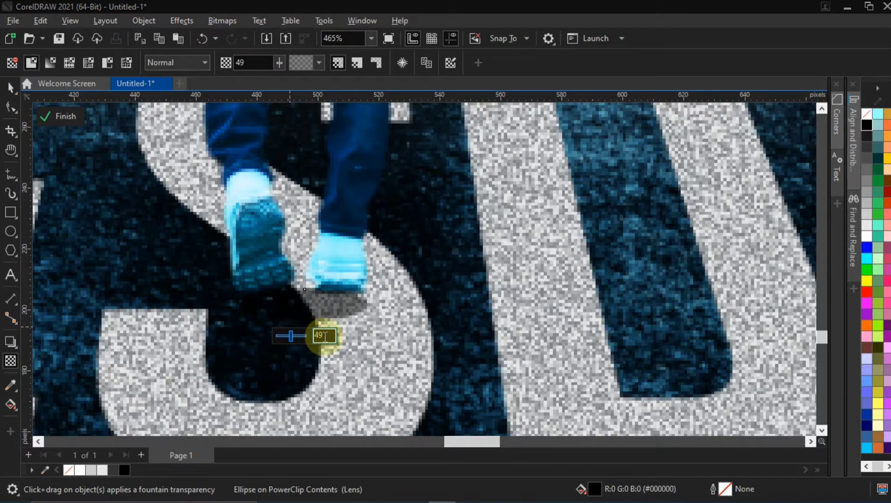
{"action": "left_click", "coordinate": [314, 336]}
{"action": "type", "text": "5"}
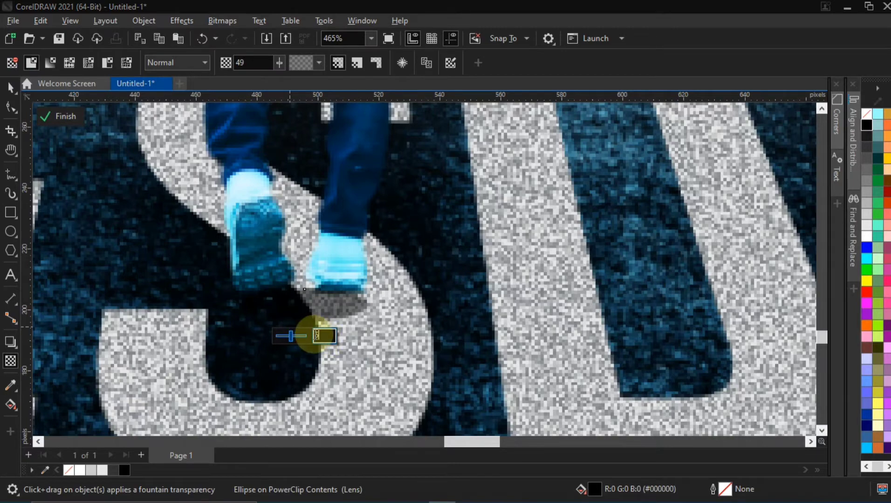
{"action": "type", "text": "0"}
{"action": "key", "text": "Return"}
{"action": "left_click_drag", "start_coordinate": [322, 336], "coordinate": [312, 335]}
{"action": "type", "text": "30"}
{"action": "key", "text": "Return"}
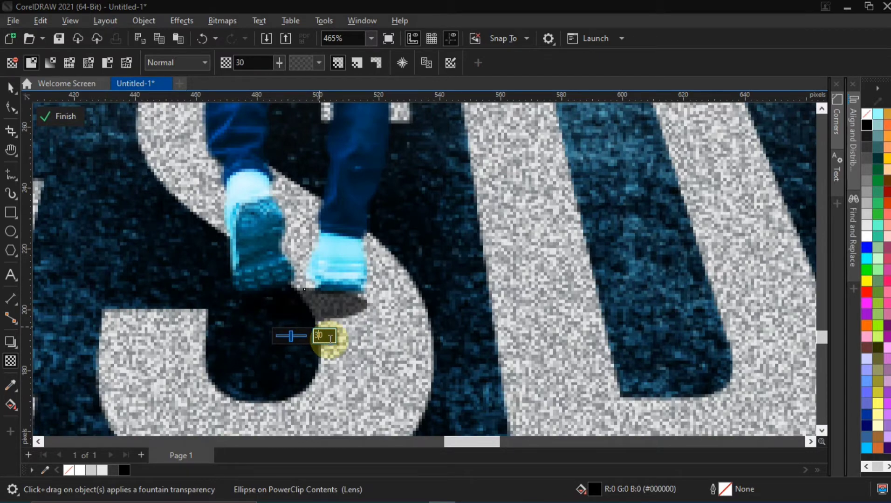
{"action": "left_click", "coordinate": [9, 93]}
{"action": "left_click", "coordinate": [293, 315]}
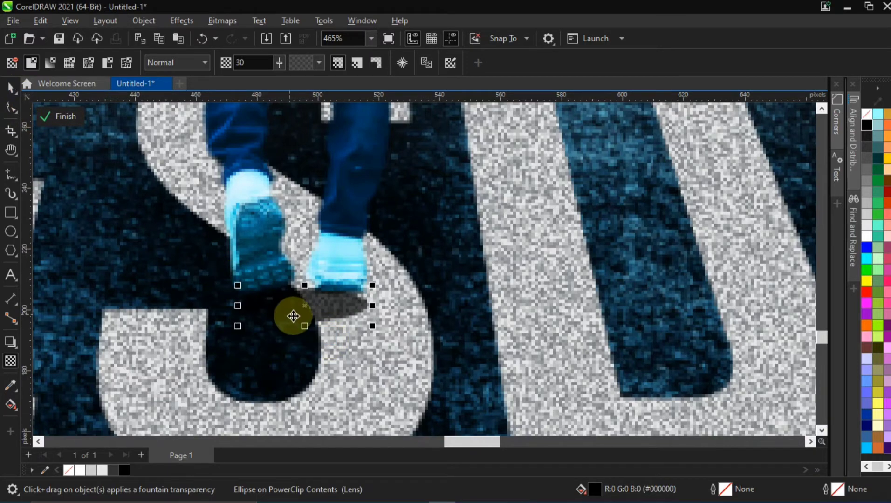
{"action": "scroll", "coordinate": [292, 314], "scroll_direction": "down", "scroll_amount": 5}
{"action": "scroll", "coordinate": [308, 341], "scroll_direction": "down", "scroll_amount": 3}
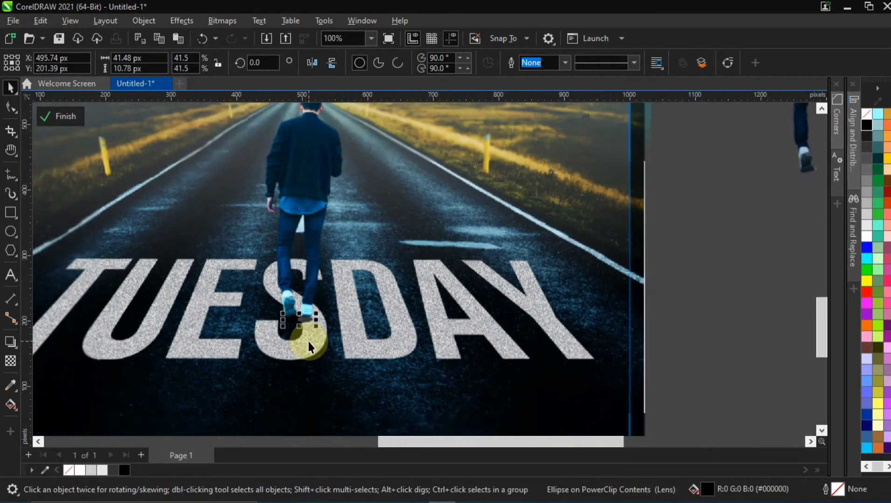
{"action": "left_click", "coordinate": [642, 282]}
- Convert the man on the road to a 300 dpi RGB Color (24-bit) bitmap with anti-aliasing and a transparent background
{"action": "scroll", "coordinate": [296, 321], "scroll_direction": "down", "scroll_amount": 2}
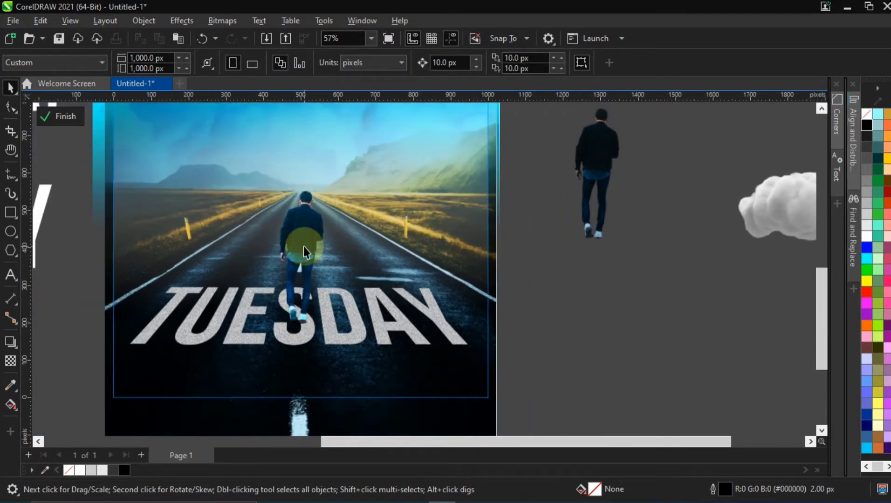
{"action": "left_click", "coordinate": [302, 222]}
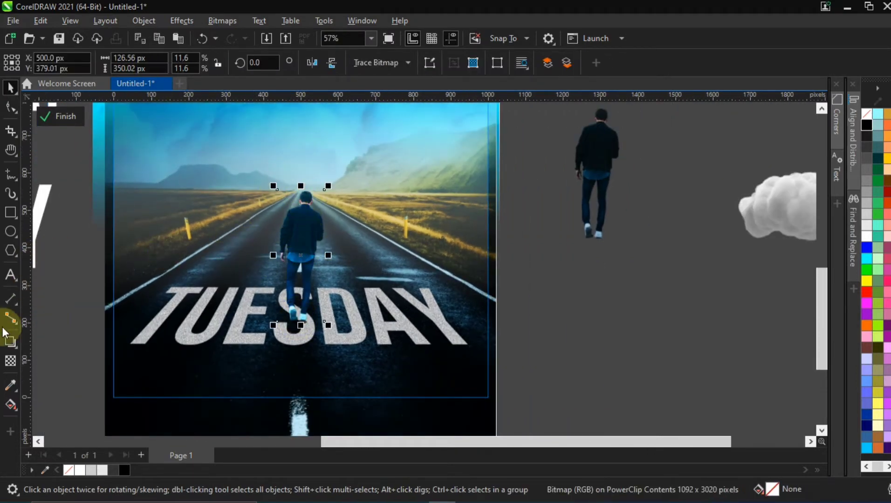
{"action": "key", "text": "s"}
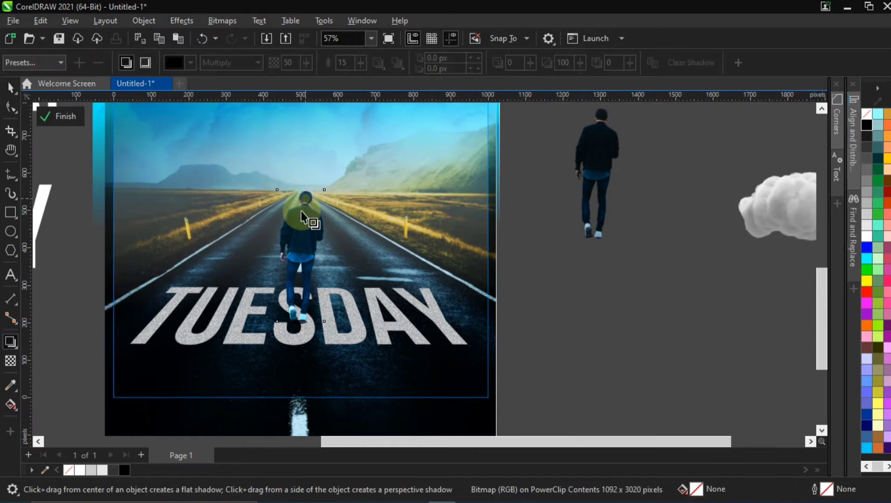
{"action": "left_click", "coordinate": [10, 87]}
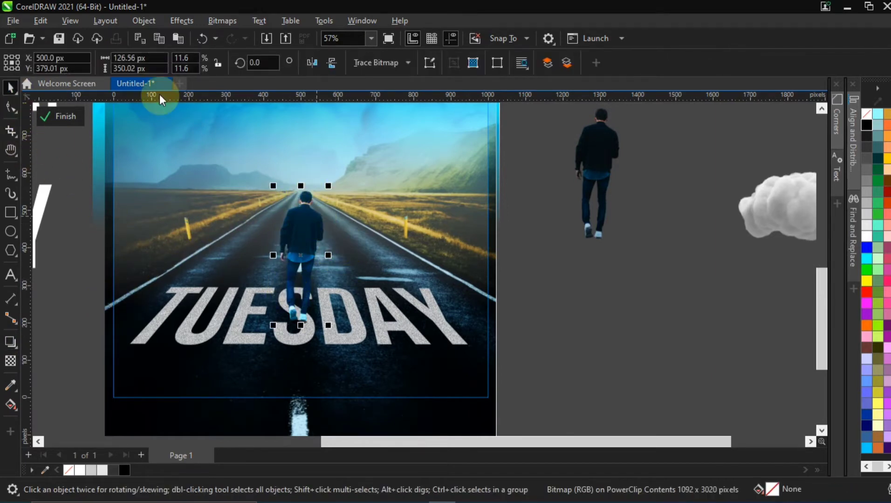
{"action": "left_click", "coordinate": [218, 22]}
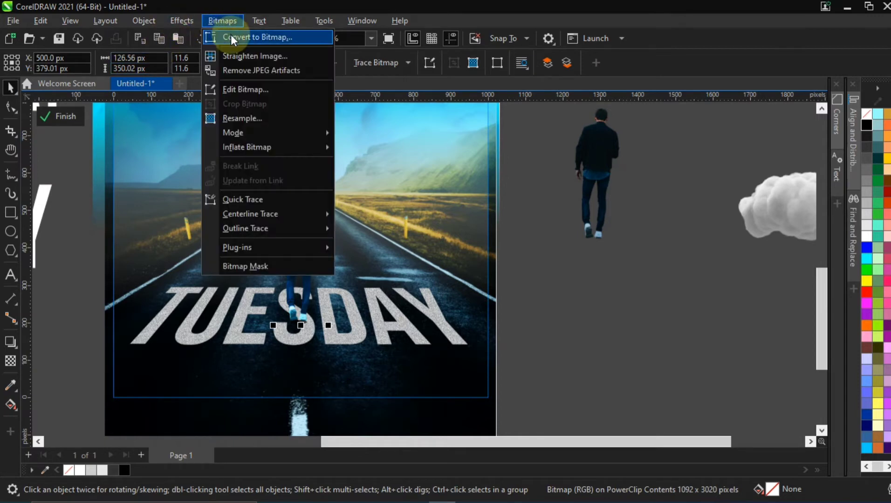
{"action": "left_click", "coordinate": [235, 37]}
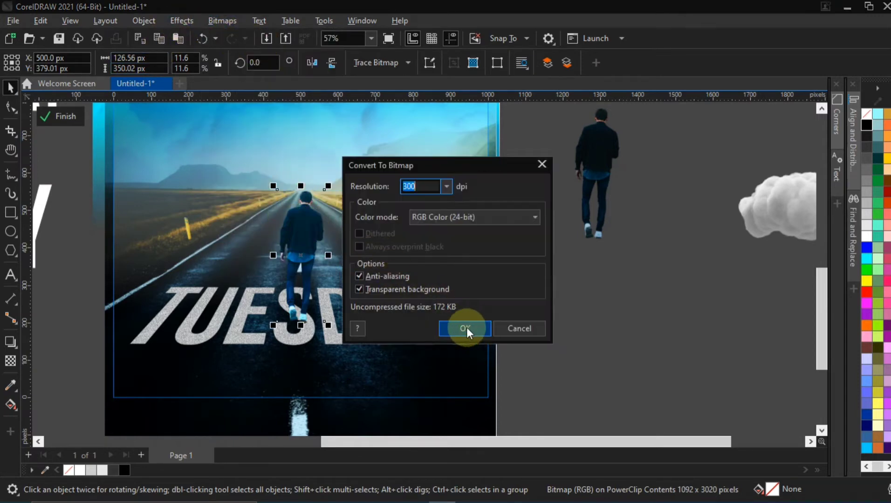
{"action": "left_click", "coordinate": [467, 328]}
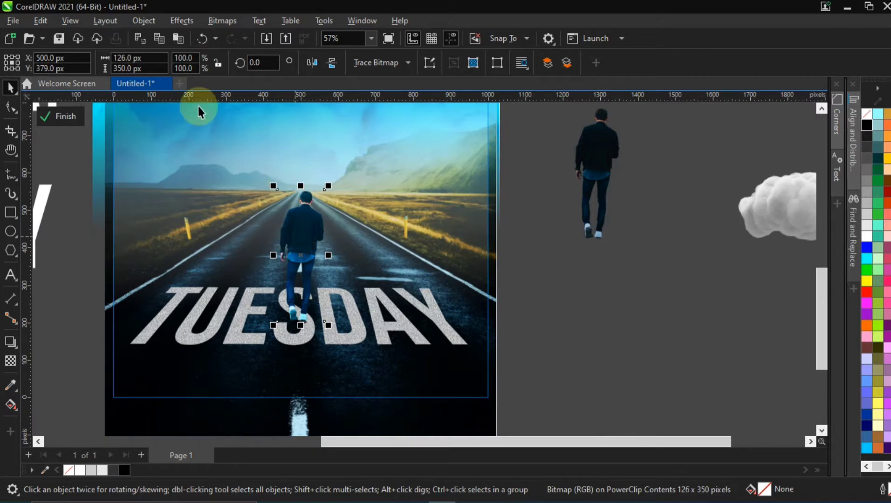
{"action": "left_click", "coordinate": [216, 20]}
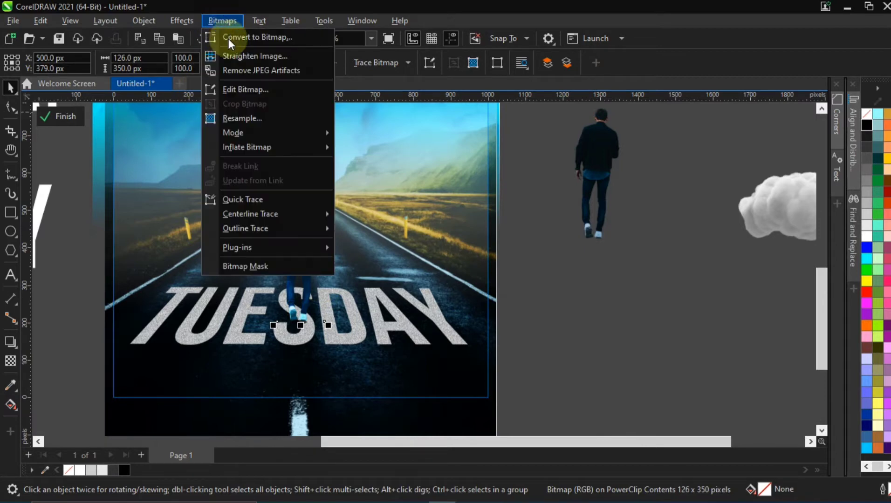
{"action": "left_click", "coordinate": [407, 226]}
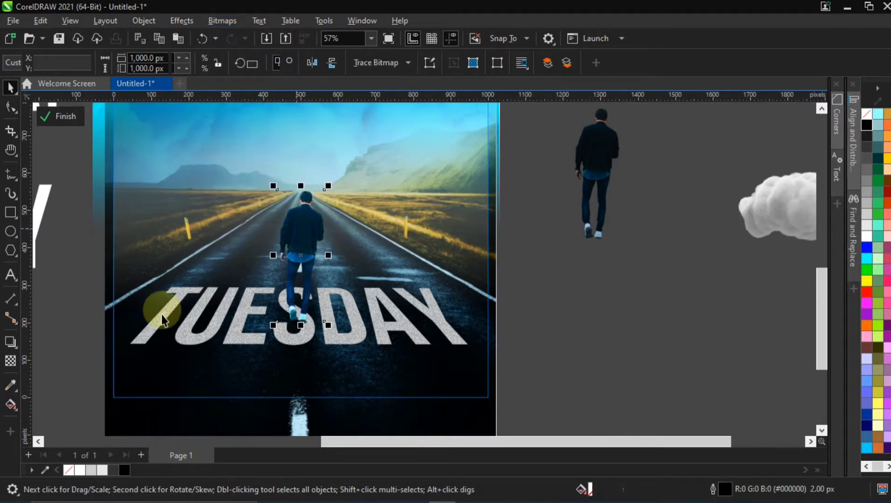
- Try a perspective drop shadow from the man's head down to his shoes, with its start shifted to his left side
{"action": "left_click", "coordinate": [12, 343]}
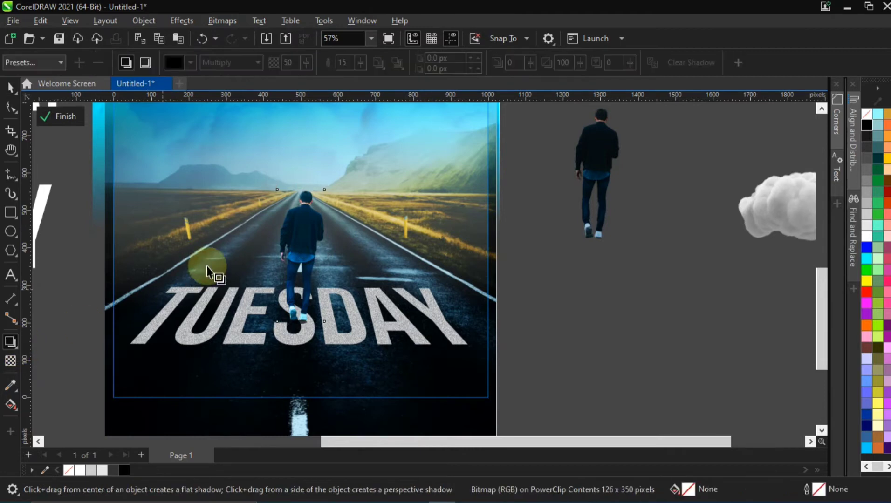
{"action": "left_click_drag", "start_coordinate": [310, 193], "coordinate": [300, 319]}
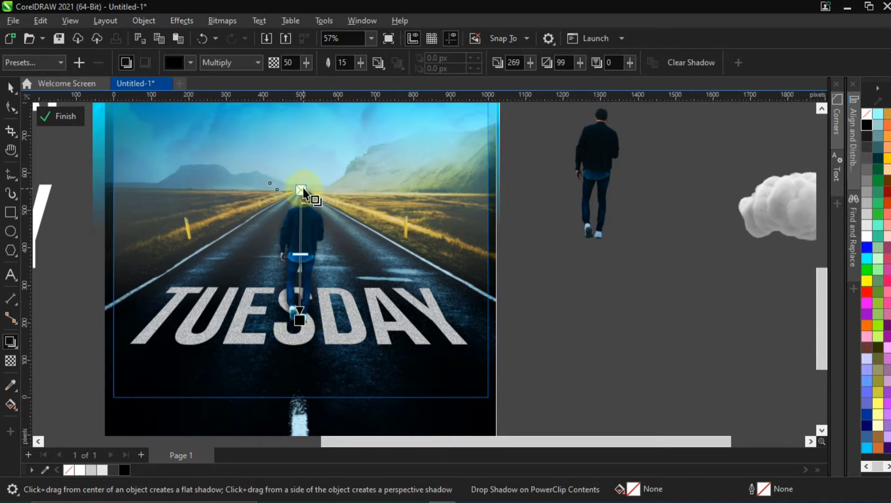
{"action": "left_click_drag", "start_coordinate": [303, 189], "coordinate": [270, 286]}
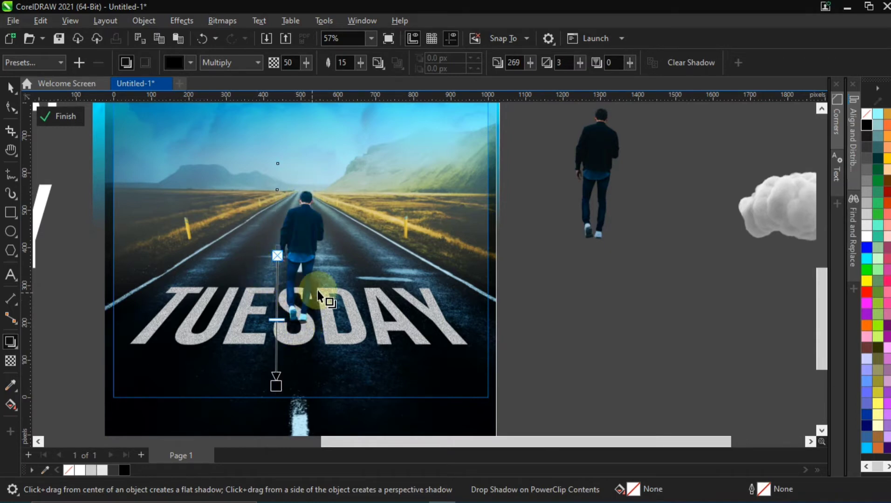
{"action": "key", "text": "ctrl+z"}
{"action": "left_click_drag", "start_coordinate": [297, 322], "coordinate": [245, 364]}
{"action": "key", "text": "ctrl+z"}
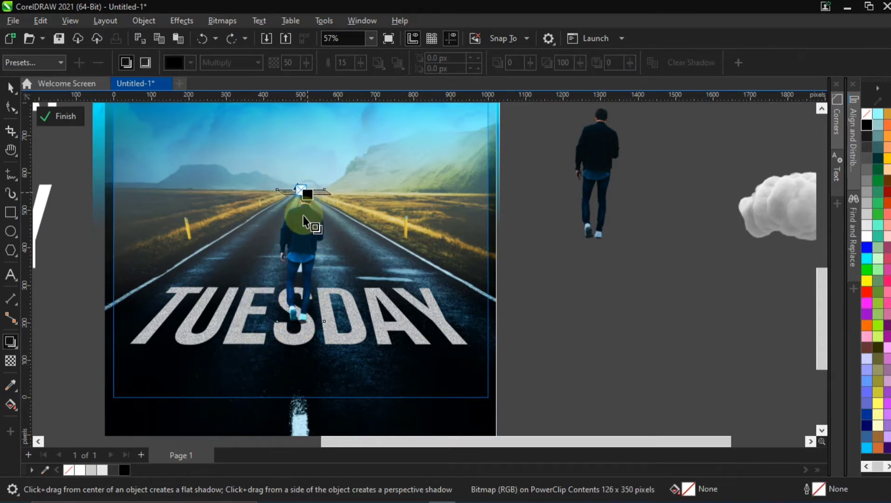
- Try a slanted drop shadow from the man's head past his feet to the lower left, at an angle of about 256°
{"action": "left_click_drag", "start_coordinate": [303, 252], "coordinate": [251, 387]}
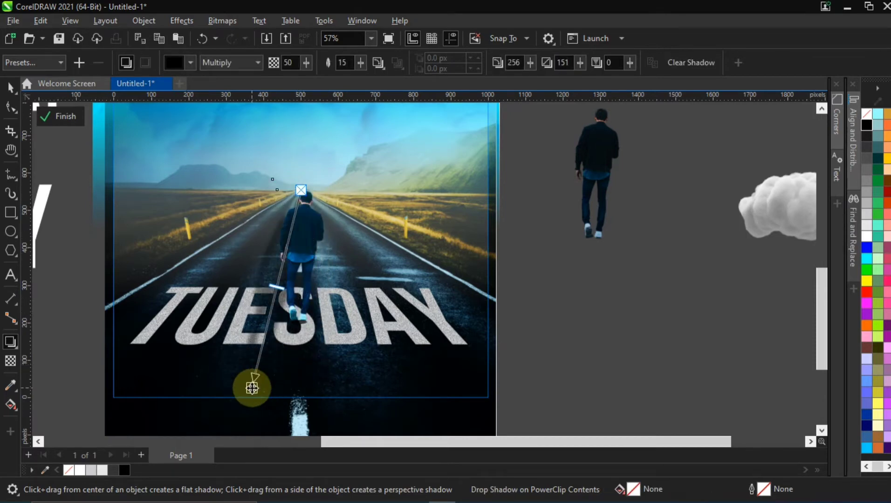
{"action": "left_click", "coordinate": [307, 192]}
{"action": "left_click_drag", "start_coordinate": [301, 190], "coordinate": [288, 256]}
{"action": "key", "text": "ctrl+z"}
{"action": "key", "text": "ctrl+z"}
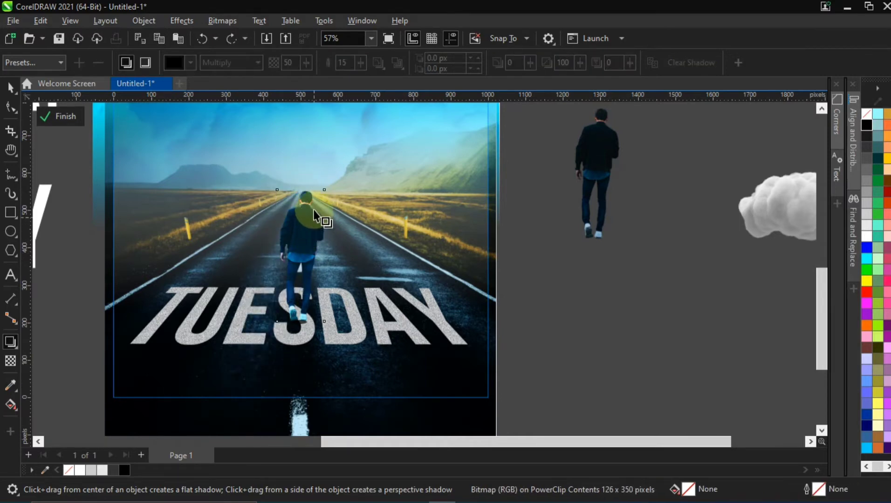
- Try a drop shadow running straight down from the man's head, with its start moved to the middle of his body
{"action": "left_click_drag", "start_coordinate": [307, 202], "coordinate": [295, 333]}
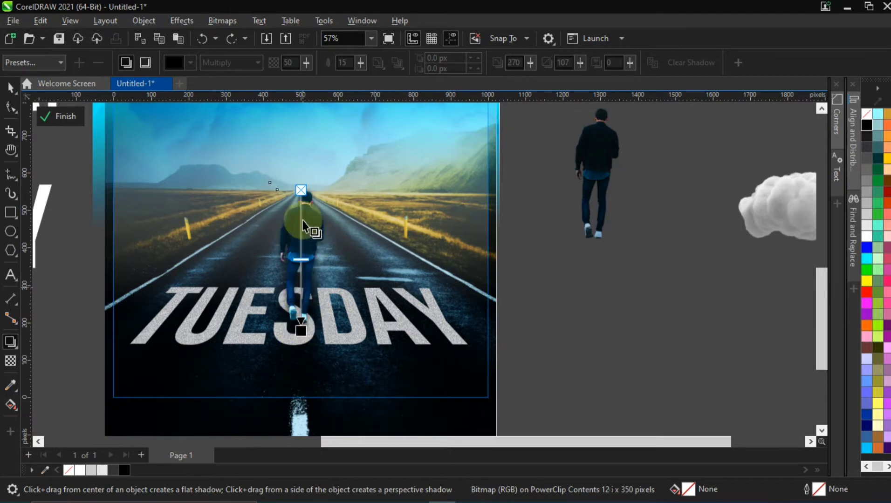
{"action": "left_click_drag", "start_coordinate": [302, 190], "coordinate": [283, 246]}
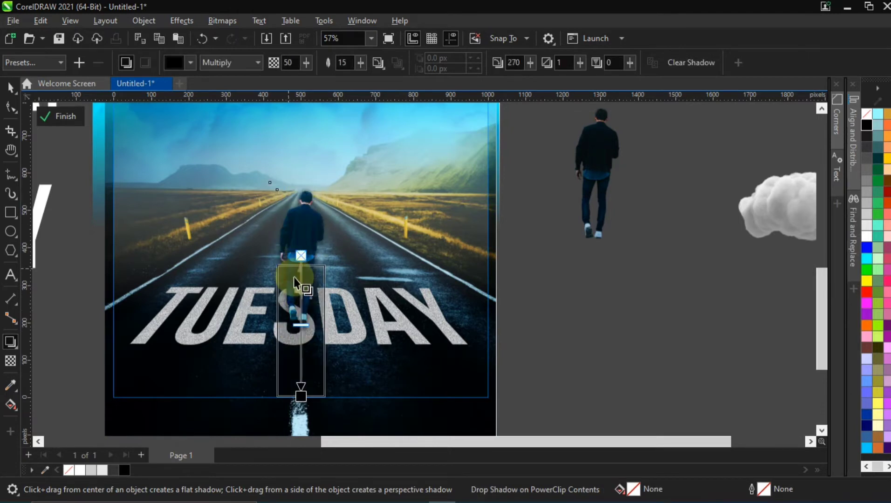
{"action": "left_click_drag", "start_coordinate": [295, 279], "coordinate": [296, 280]}
{"action": "scroll", "coordinate": [315, 364], "scroll_direction": "down", "scroll_amount": 1}
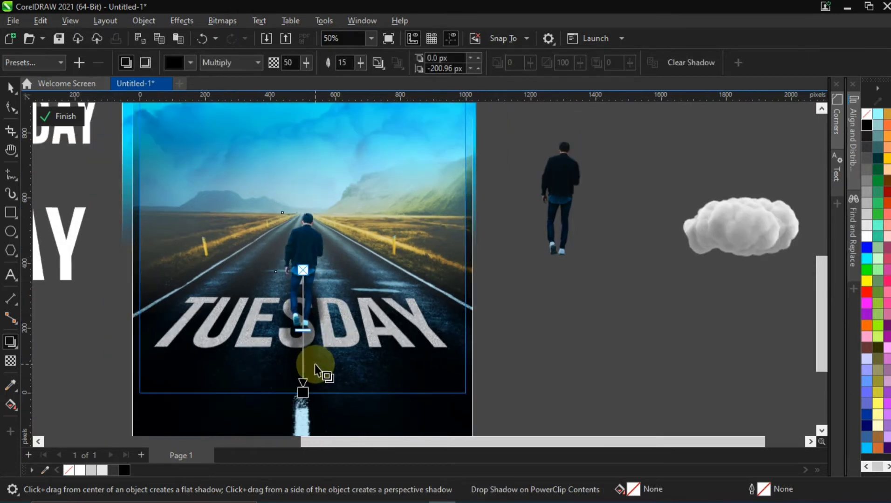
{"action": "left_click_drag", "start_coordinate": [303, 329], "coordinate": [278, 247]}
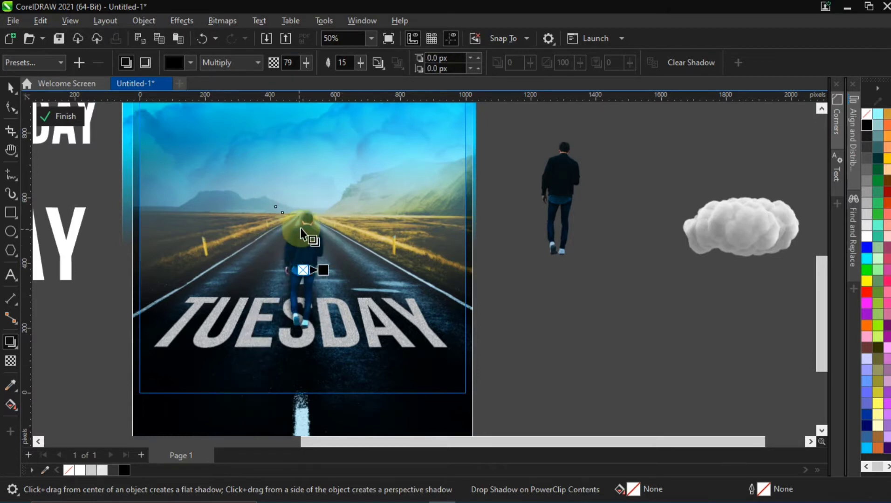
{"action": "key", "text": "ctrl+z"}
{"action": "key", "text": "ctrl+z"}
{"action": "key", "text": "ctrl+z"}
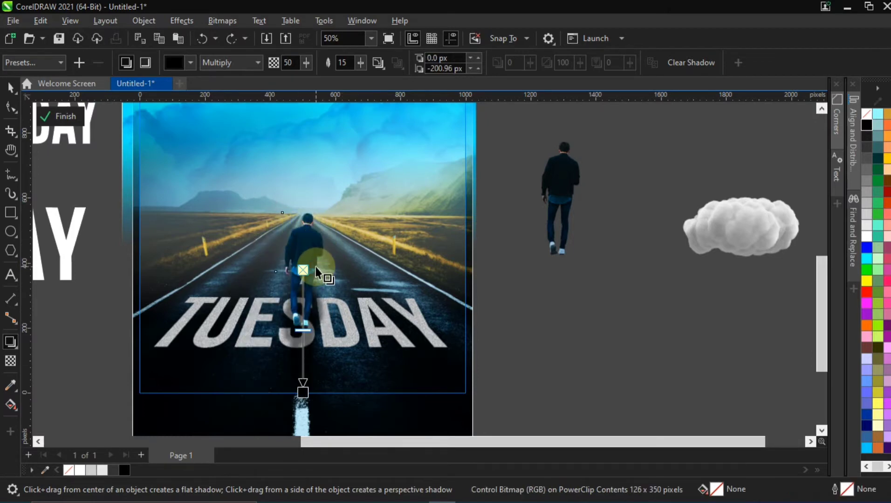
{"action": "key", "text": "ctrl+z"}
{"action": "key", "text": "ctrl+z"}
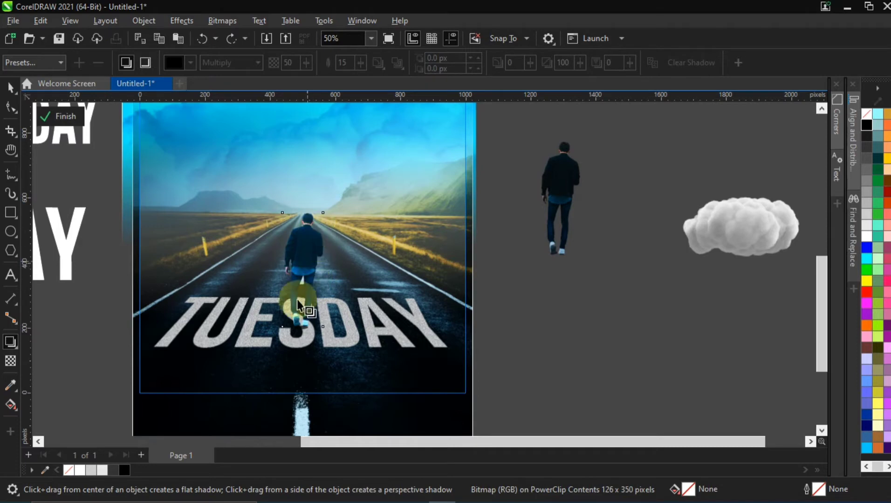
- Cast a black Multiply drop shadow on the man at about 269° with a stretch of about 99, starting from his shoes
{"action": "left_click_drag", "start_coordinate": [312, 240], "coordinate": [273, 370]}
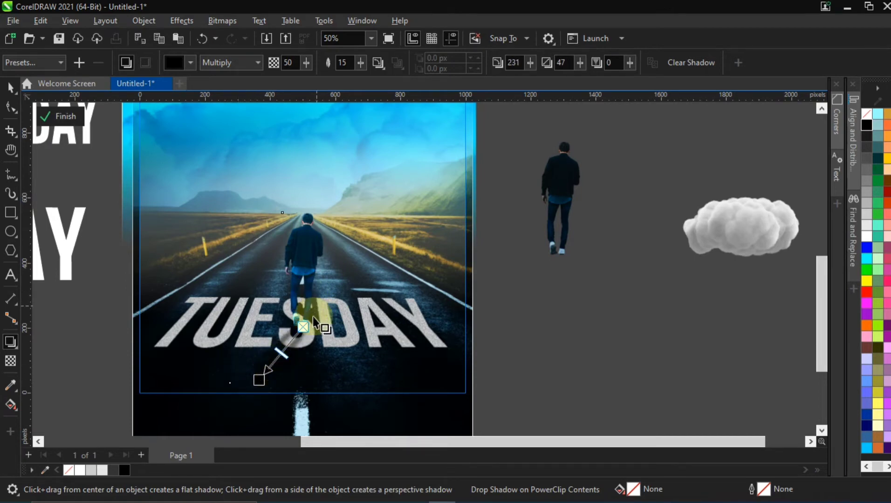
{"action": "key", "text": "ctrl+z"}
{"action": "left_click_drag", "start_coordinate": [303, 273], "coordinate": [302, 326]}
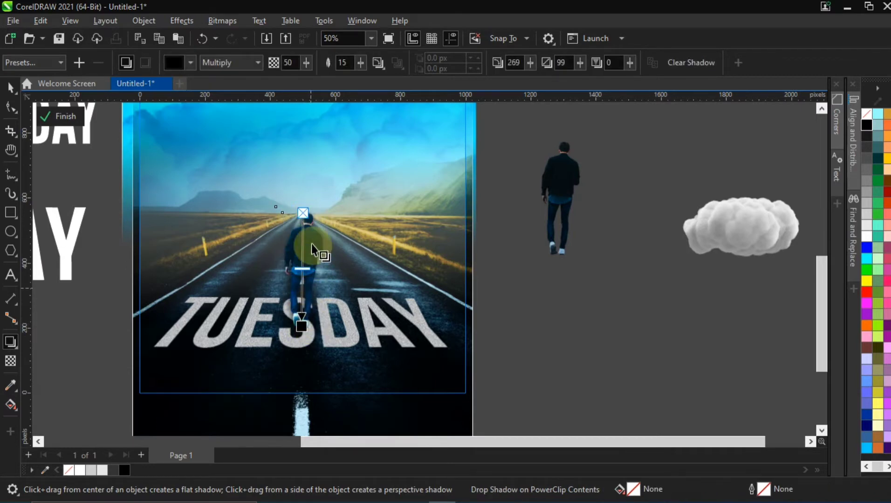
{"action": "left_click_drag", "start_coordinate": [306, 218], "coordinate": [305, 331]}
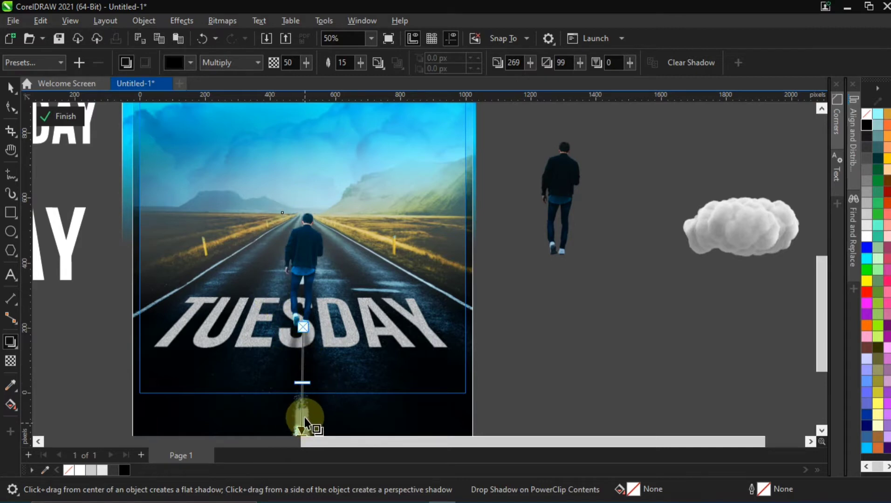
- Recast the walking man's drop shadow diagonally down and left across the TUESDAY lettering, at about 227° with stretch about 47 and opacity 92
{"action": "scroll", "coordinate": [304, 422], "scroll_direction": "down", "scroll_amount": 1}
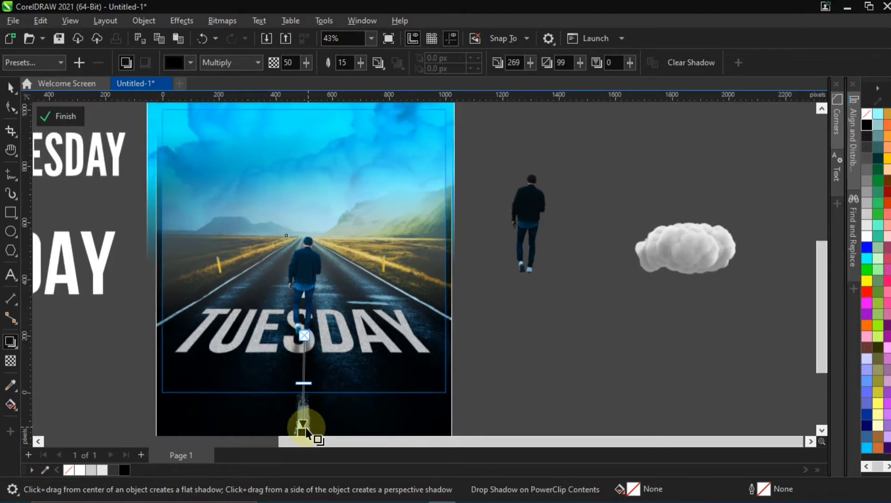
{"action": "left_click_drag", "start_coordinate": [304, 431], "coordinate": [270, 371]}
{"action": "scroll", "coordinate": [272, 372], "scroll_direction": "up", "scroll_amount": 6}
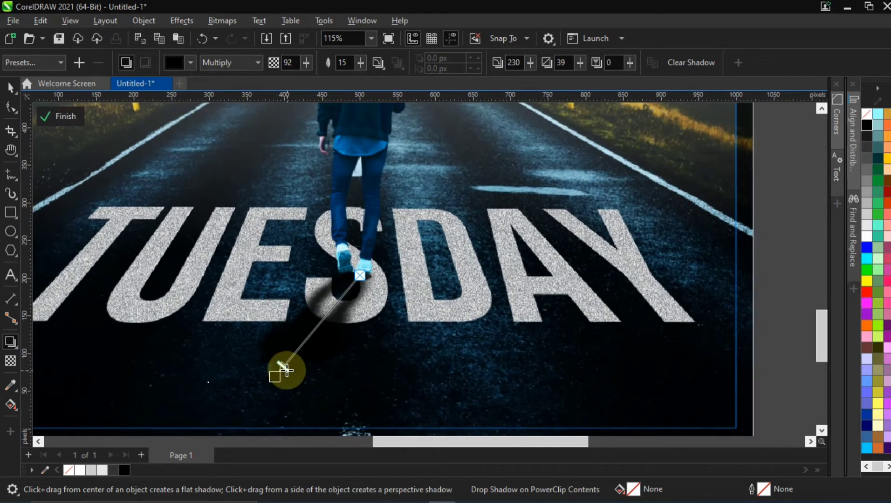
{"action": "left_click_drag", "start_coordinate": [287, 371], "coordinate": [277, 381]}
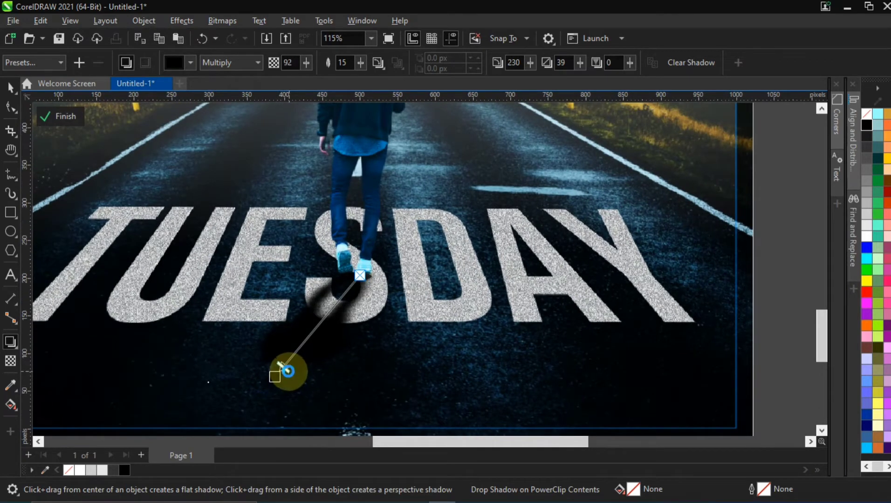
{"action": "left_click_drag", "start_coordinate": [276, 377], "coordinate": [245, 399]}
{"action": "scroll", "coordinate": [319, 316], "scroll_direction": "down", "scroll_amount": 2}
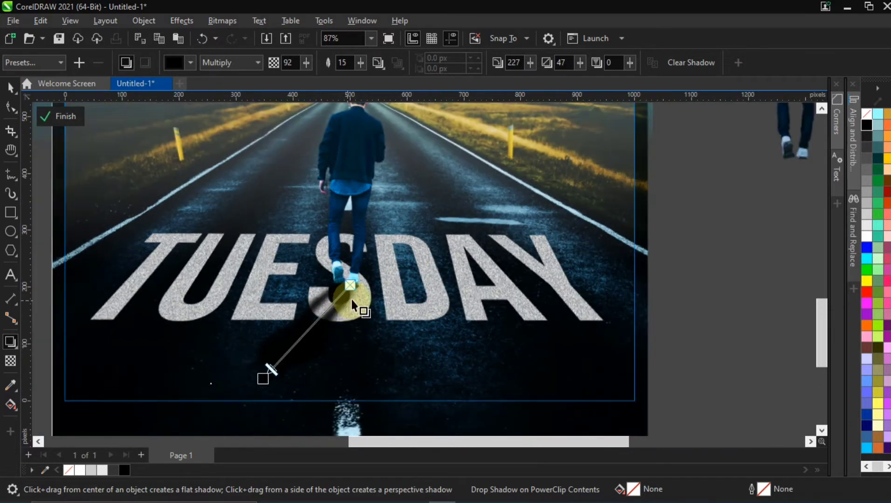
- Lengthen the man's drop shadow to a stretch of about 50, raise its opacity to 96, and deselect it
{"action": "scroll", "coordinate": [351, 299], "scroll_direction": "down", "scroll_amount": 4}
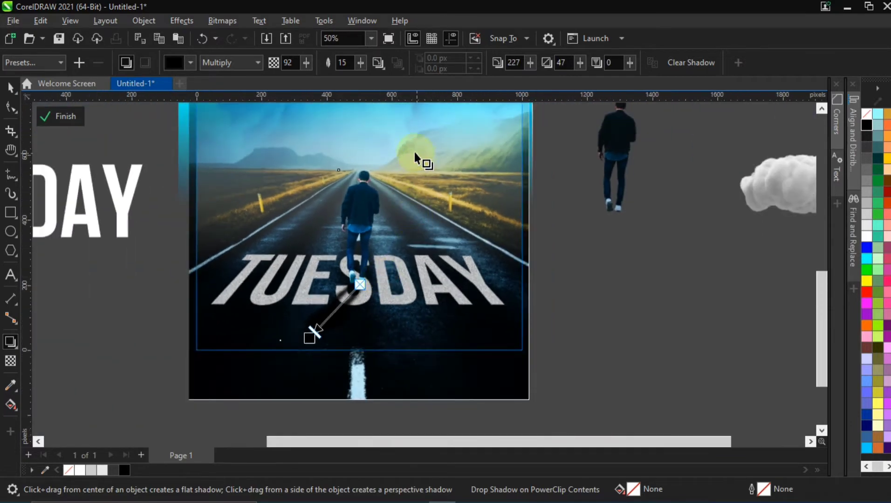
{"action": "scroll", "coordinate": [367, 173], "scroll_direction": "down", "scroll_amount": 1}
{"action": "key", "text": "h"}
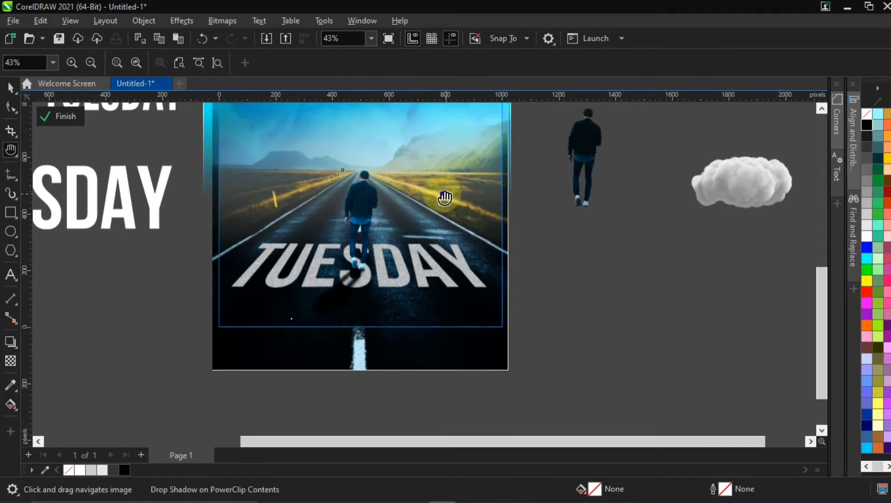
{"action": "left_click_drag", "start_coordinate": [441, 195], "coordinate": [418, 237]}
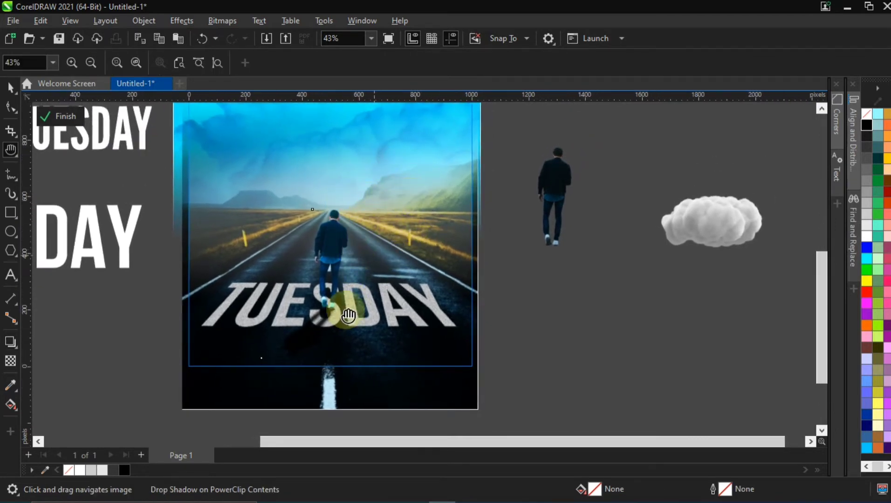
{"action": "key", "text": "space"}
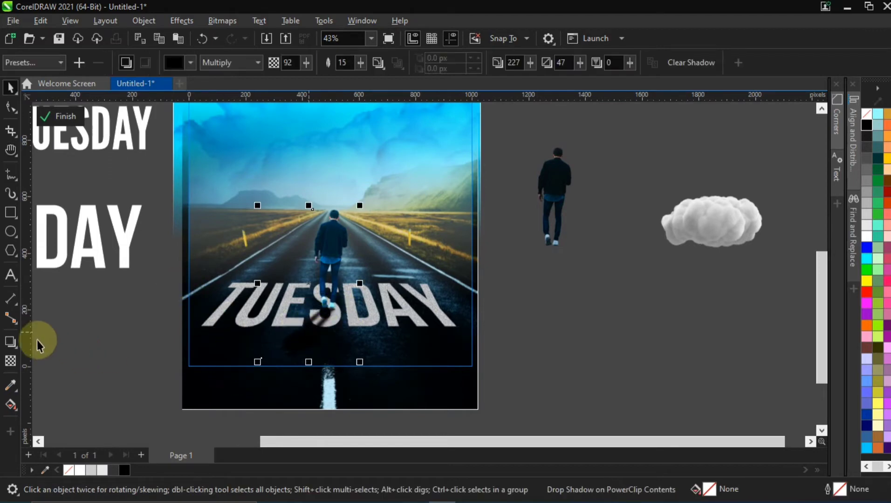
{"action": "left_click", "coordinate": [11, 341]}
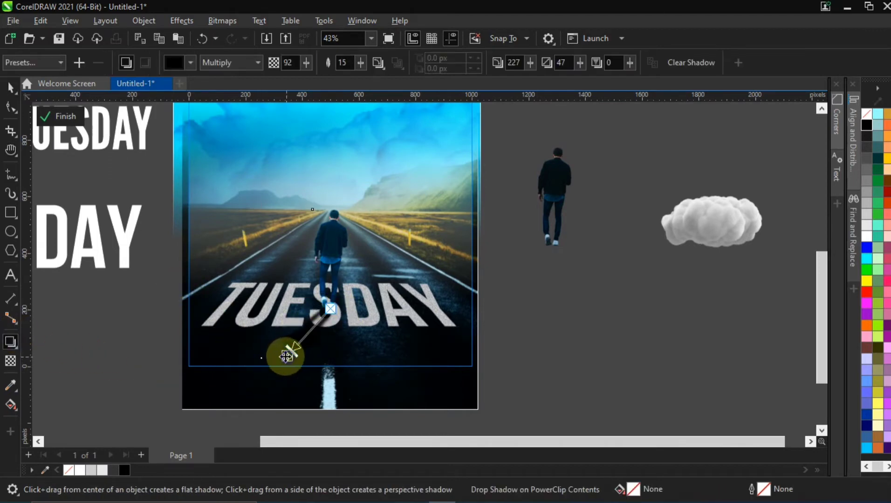
{"action": "left_click_drag", "start_coordinate": [286, 356], "coordinate": [283, 360]}
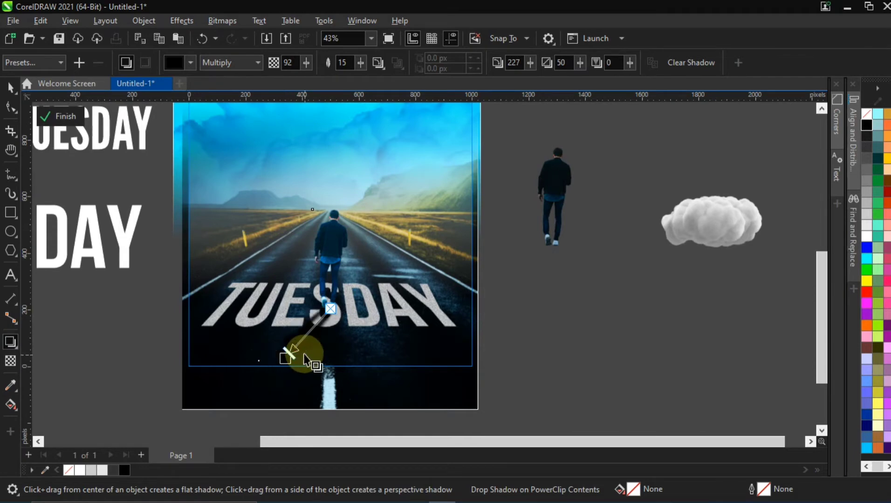
{"action": "scroll", "coordinate": [295, 350], "scroll_direction": "up", "scroll_amount": 1}
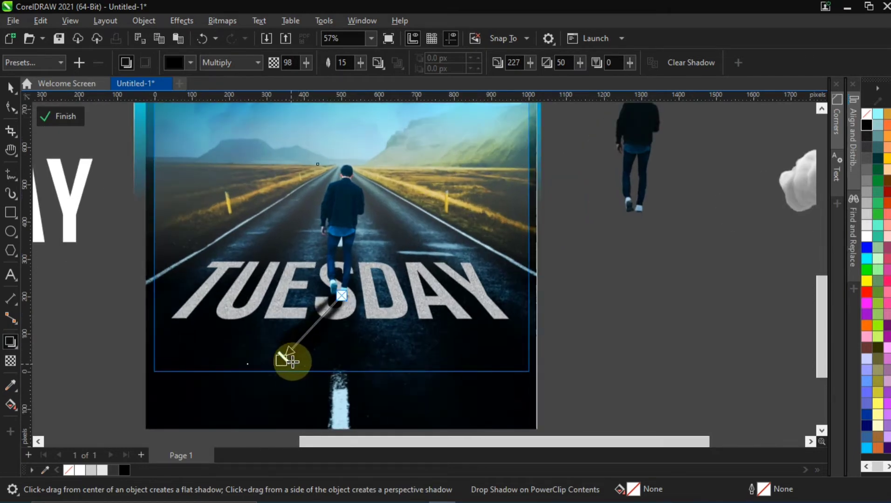
{"action": "scroll", "coordinate": [340, 285], "scroll_direction": "down", "scroll_amount": 1}
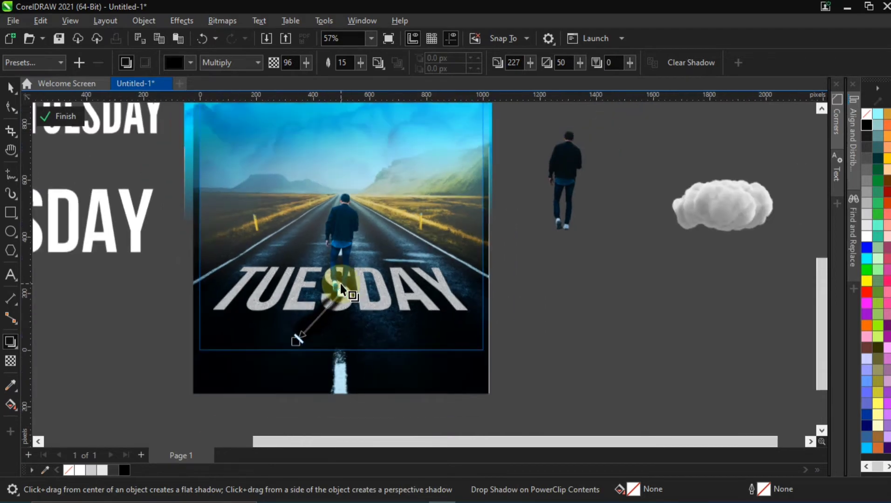
{"action": "left_click", "coordinate": [36, 118]}
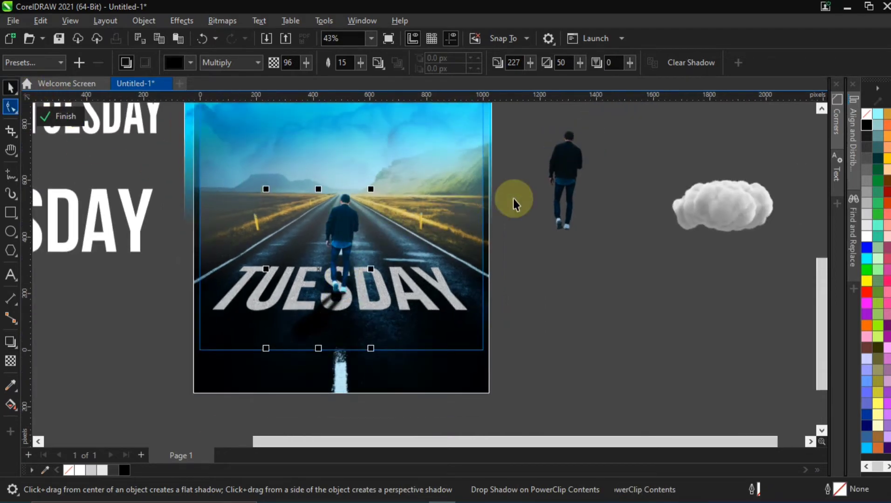
{"action": "left_click", "coordinate": [525, 235]}
{"action": "left_click", "coordinate": [505, 246]}
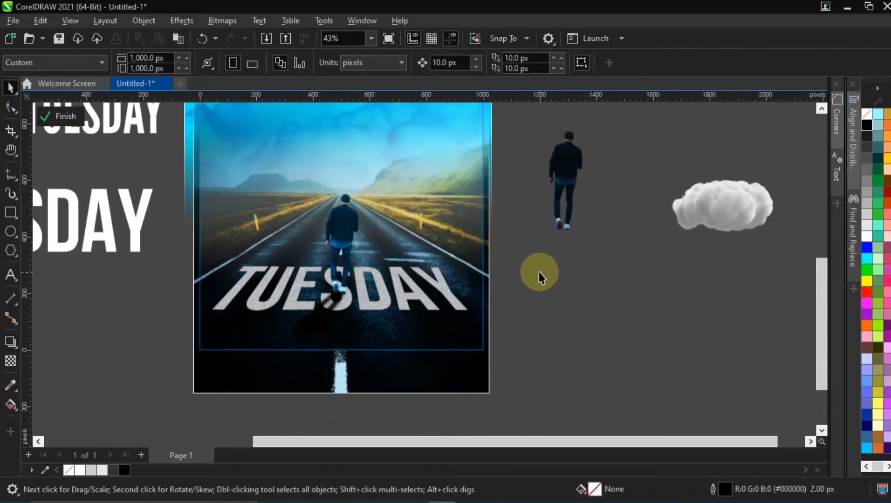
- Place a copy of the smaller white TUESDAY text beside the artwork below the cloud and select all its characters for editing
{"action": "key", "text": "h"}
{"action": "left_click_drag", "start_coordinate": [380, 208], "coordinate": [392, 252]}
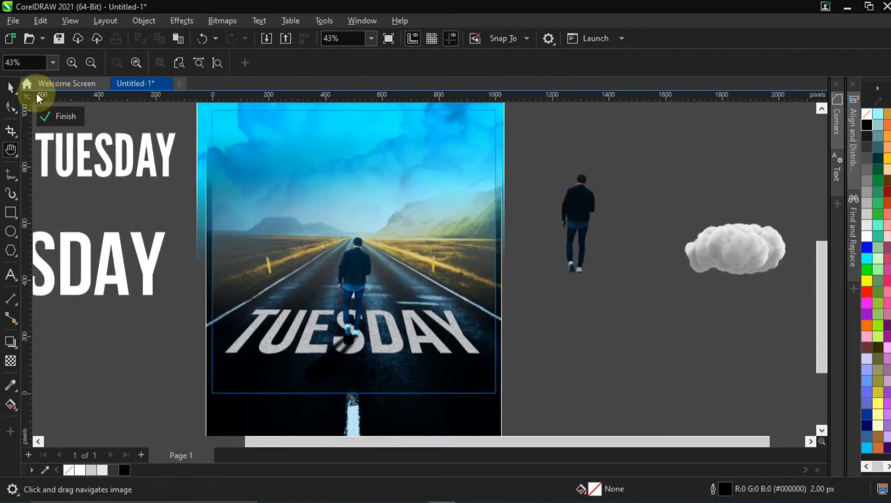
{"action": "left_click", "coordinate": [10, 87]}
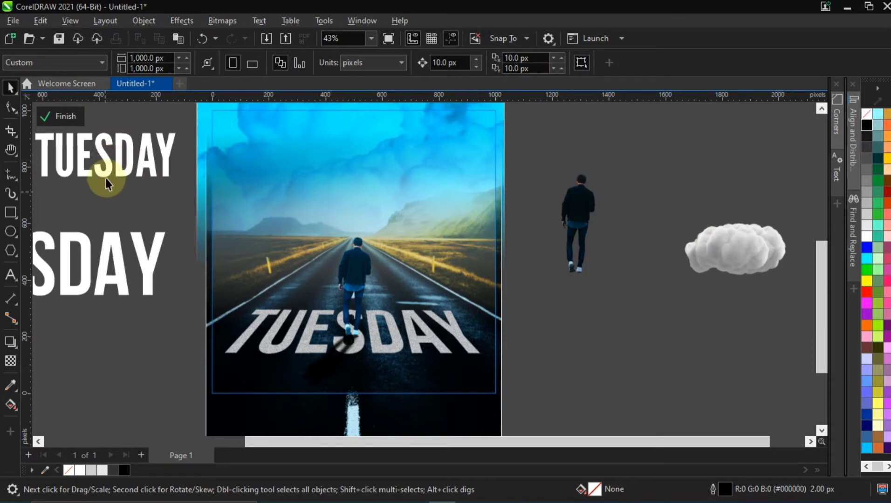
{"action": "left_click_drag", "start_coordinate": [107, 167], "coordinate": [657, 328]}
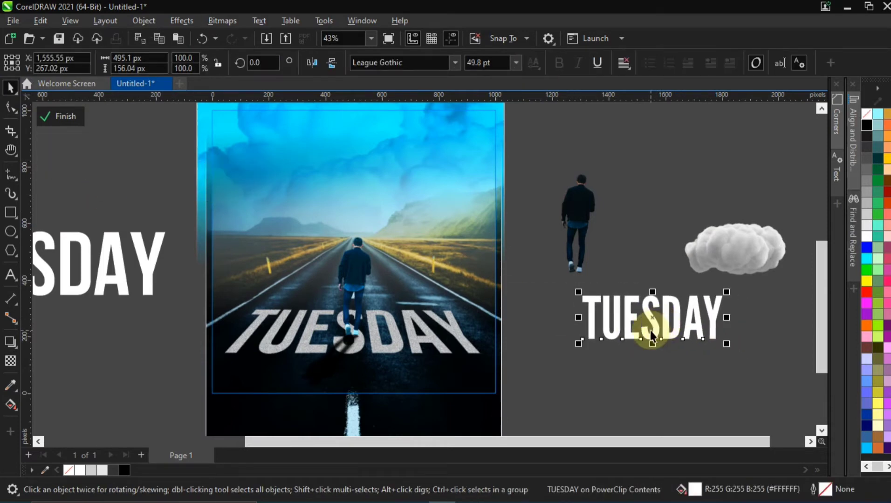
{"action": "key", "text": "ctrl+z"}
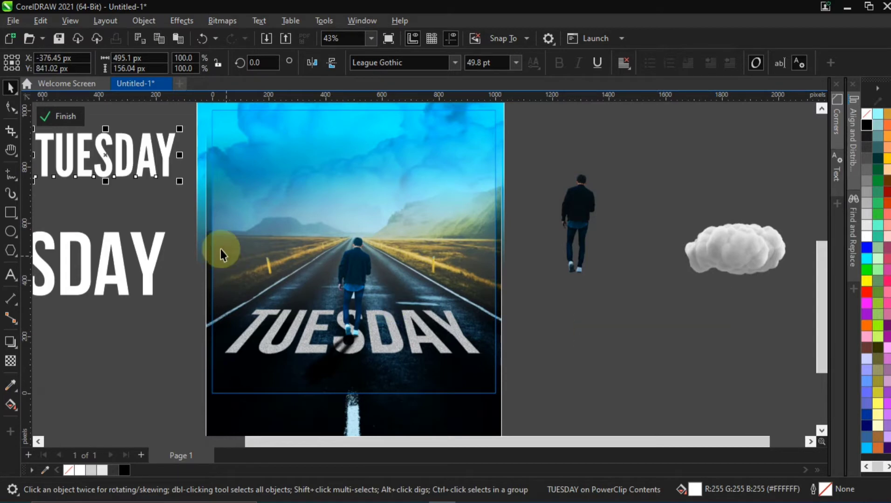
{"action": "left_click_drag", "start_coordinate": [100, 138], "coordinate": [633, 310]}
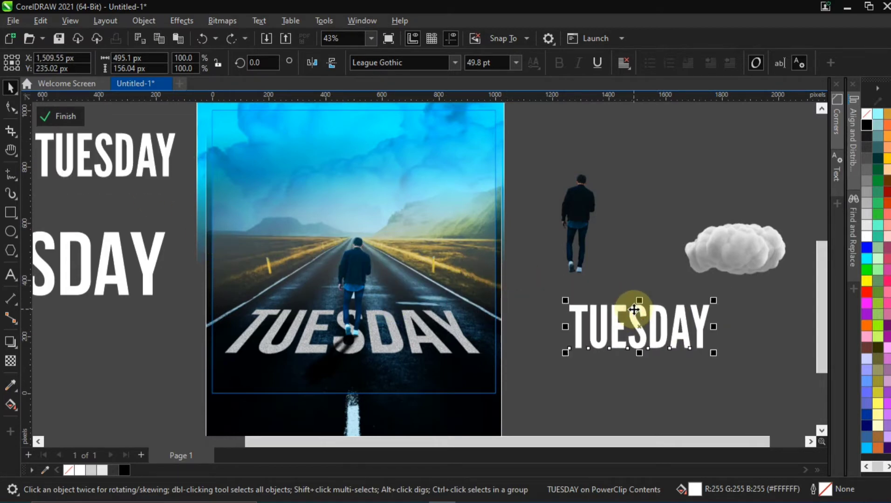
{"action": "left_click", "coordinate": [633, 309]}
{"action": "double_click", "coordinate": [633, 309]}
{"action": "key", "text": "ctrl+a"}
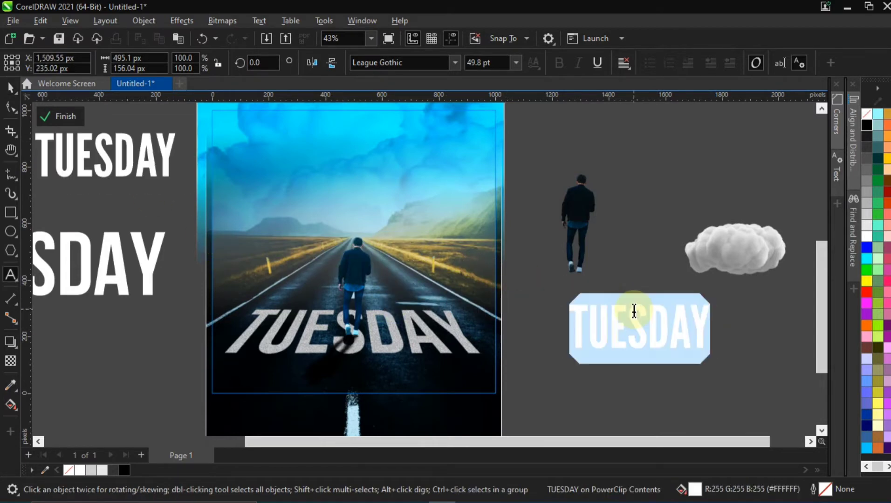
{"action": "type", "text": "AIM"}
{"action": "key", "text": "BackSpace"}
{"action": "key", "text": "BackSpace"}
{"action": "key", "text": "BackSpace"}
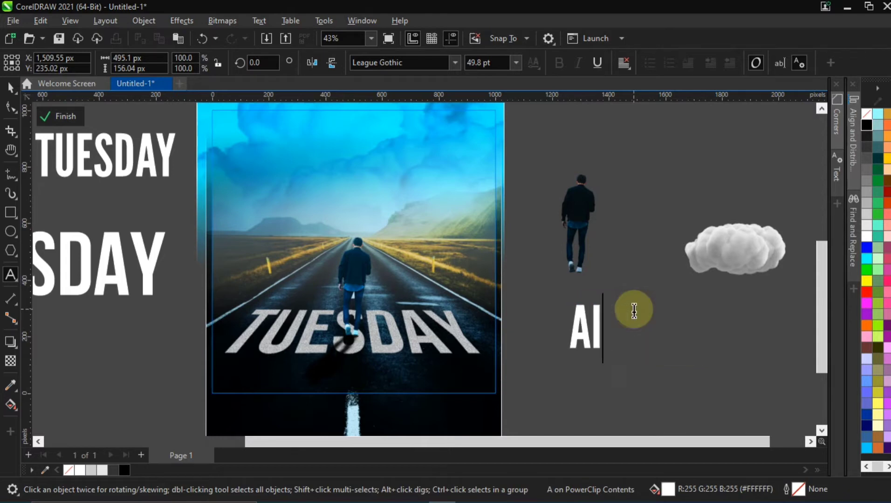
{"action": "type", "text": "aim f"}
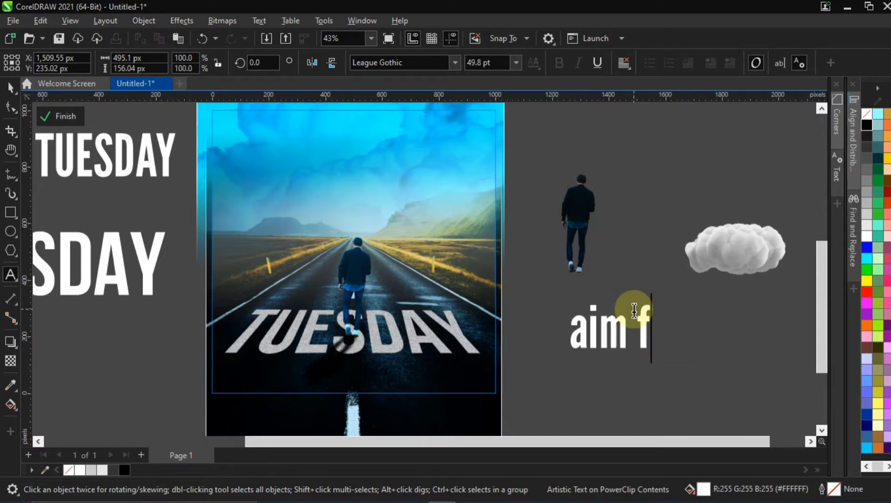
{"action": "type", "text": "or the"}
{"action": "key", "text": "BackSpace"}
{"action": "key", "text": "BackSpace"}
{"action": "key", "text": "BackSpace"}
{"action": "key", "text": "BackSpace"}
{"action": "key", "text": "BackSpace"}
{"action": "key", "text": "BackSpace"}
{"action": "key", "text": "BackSpace"}
{"action": "key", "text": "BackSpace"}
{"action": "key", "text": "BackSpace"}
{"action": "key", "text": "BackSpace"}
{"action": "key", "text": "BackSpace"}
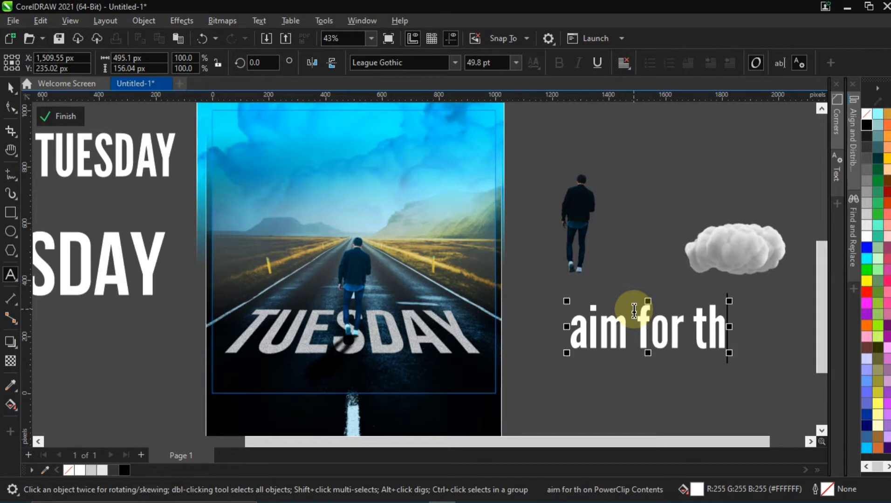
- Enter the slogan "AIM FOR THE" and "WEEKEND" on two lines in the copied text and move it closer to the artwork
{"action": "type", "text": "AIM FOR THE "}
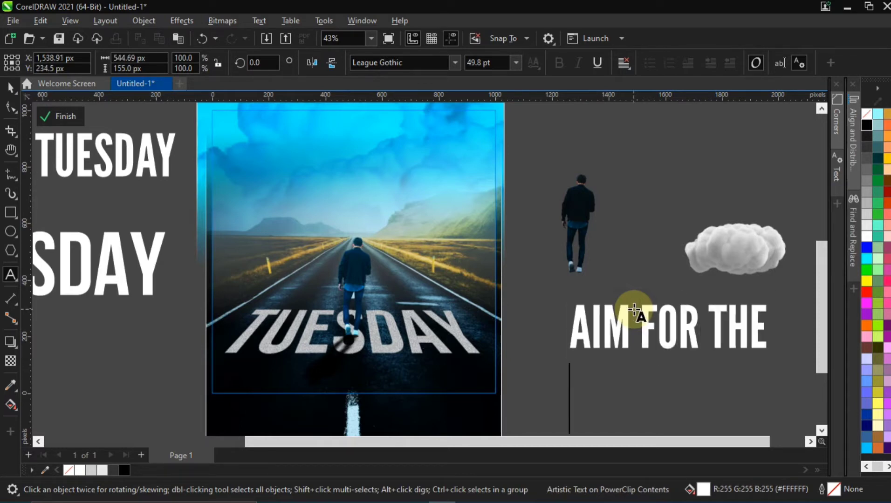
{"action": "type", "text": "WEEKWND"}
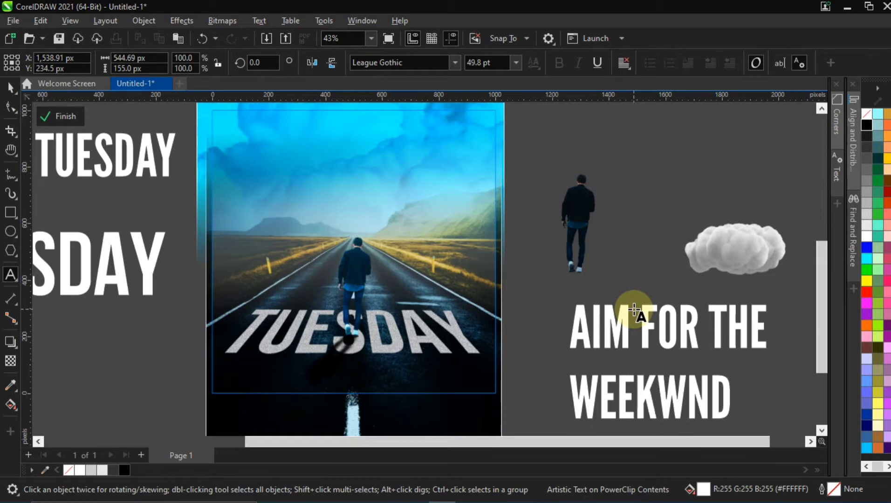
{"action": "key", "text": "BackSpace"}
{"action": "key", "text": "BackSpace"}
{"action": "key", "text": "BackSpace"}
{"action": "type", "text": "END"}
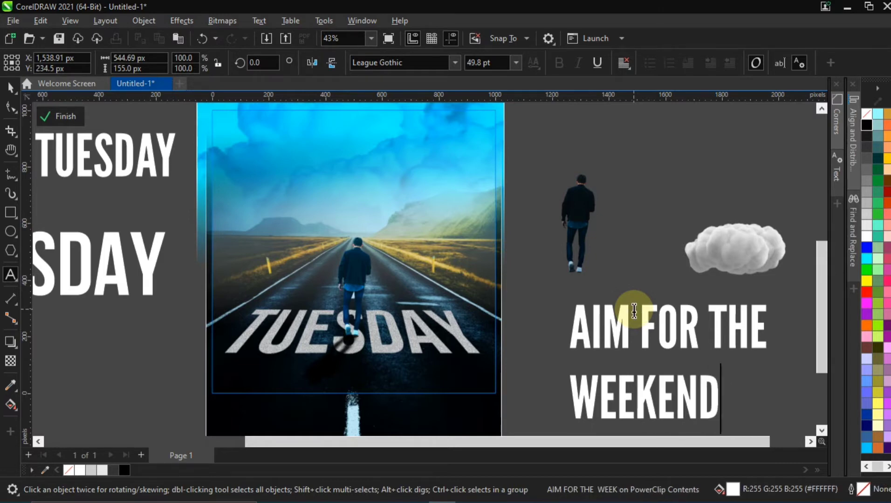
{"action": "left_click", "coordinate": [12, 86]}
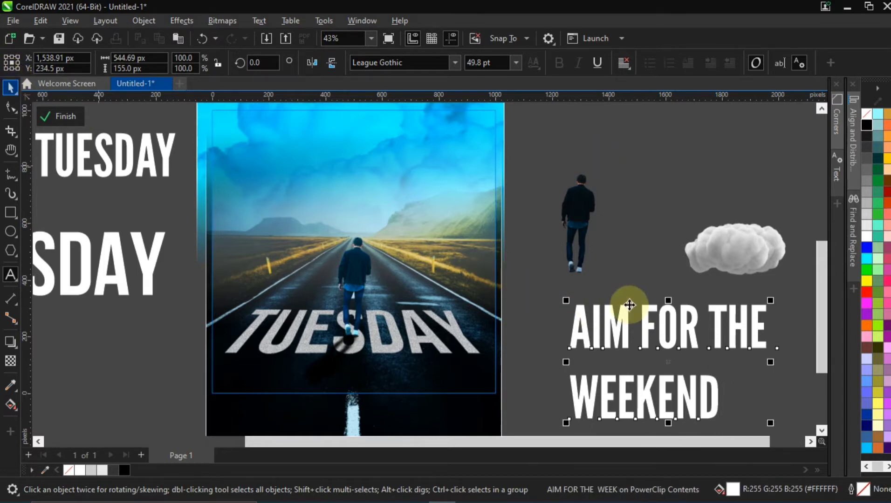
{"action": "left_click_drag", "start_coordinate": [626, 299], "coordinate": [575, 269]}
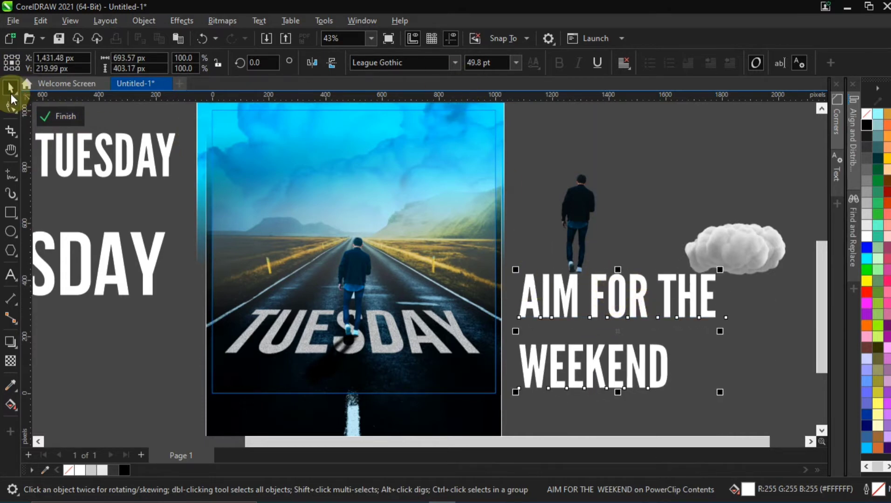
- Tighten the slogan's line spacing so WEEKEND sits just below AIM FOR THE, and apply Force Justify to the text
{"action": "left_click", "coordinate": [11, 107]}
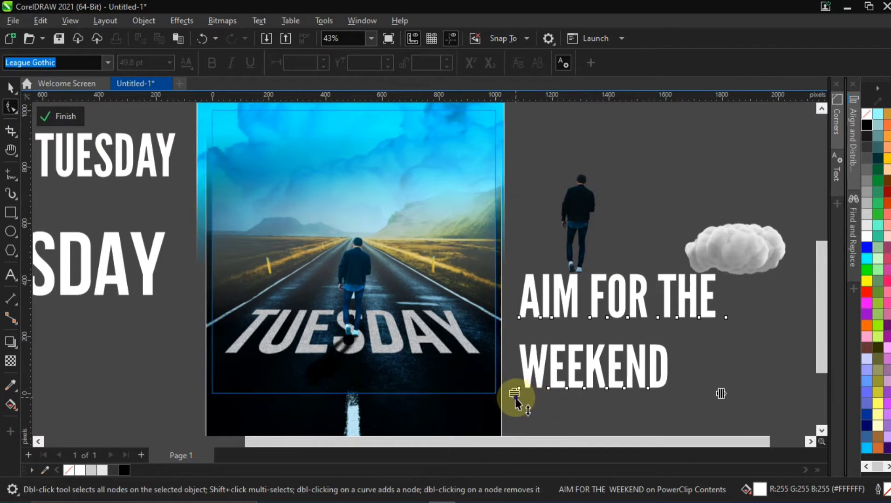
{"action": "left_click_drag", "start_coordinate": [507, 381], "coordinate": [495, 348]}
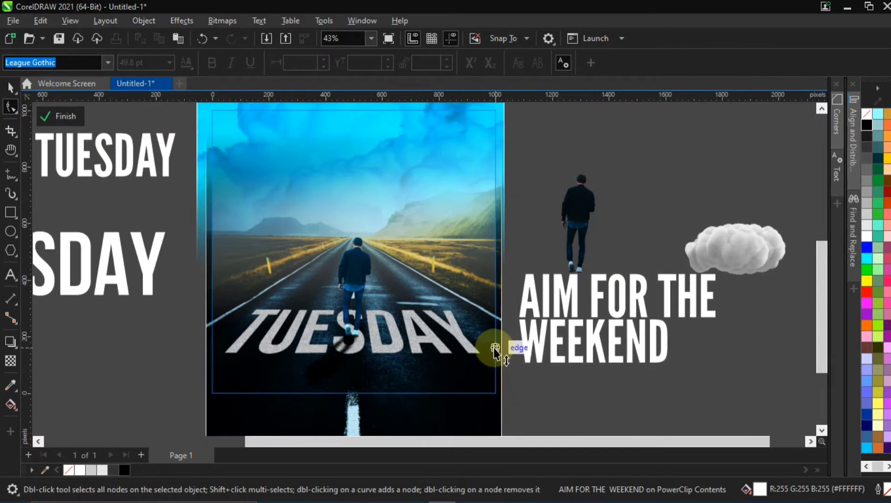
{"action": "left_click", "coordinate": [11, 87]}
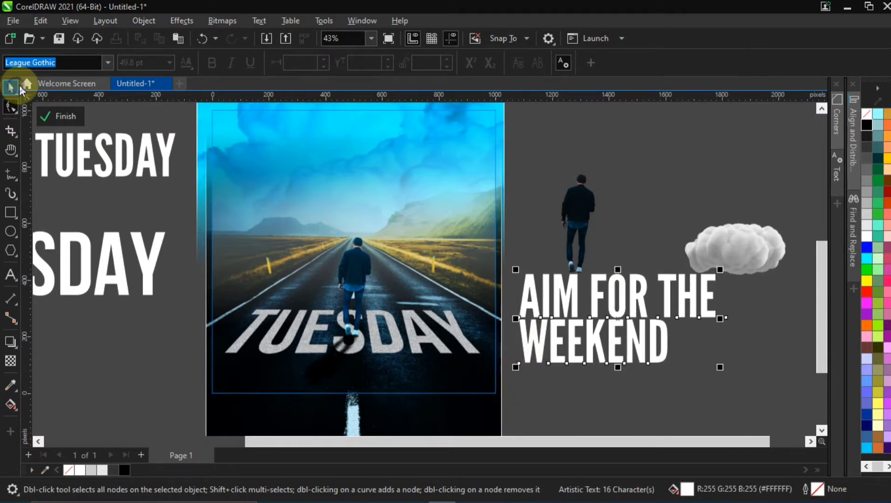
{"action": "left_click", "coordinate": [624, 62]}
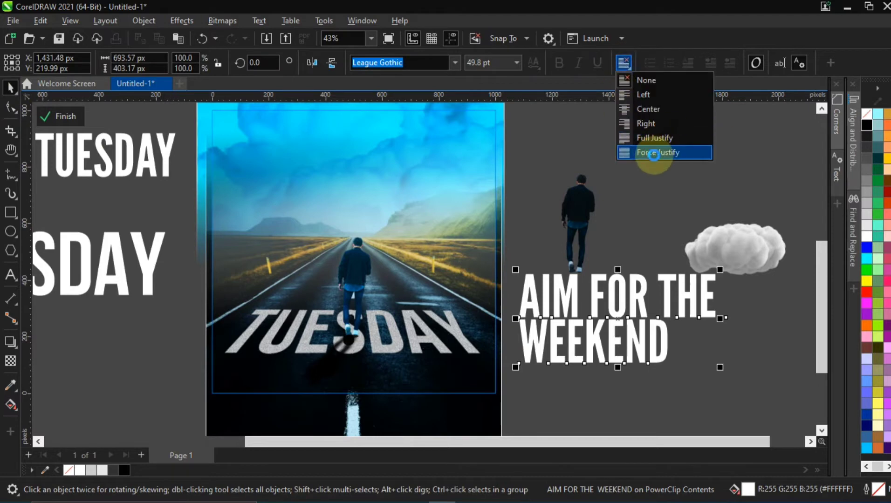
{"action": "left_click", "coordinate": [653, 151]}
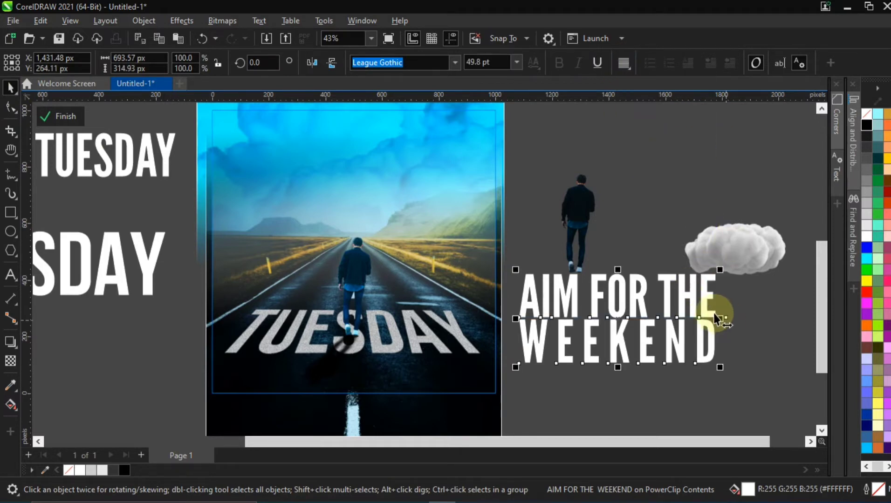
- Move the slogan over the middle of the road artwork and scale it down proportionally to about 584 px wide
{"action": "left_click_drag", "start_coordinate": [663, 282], "coordinate": [405, 211]}
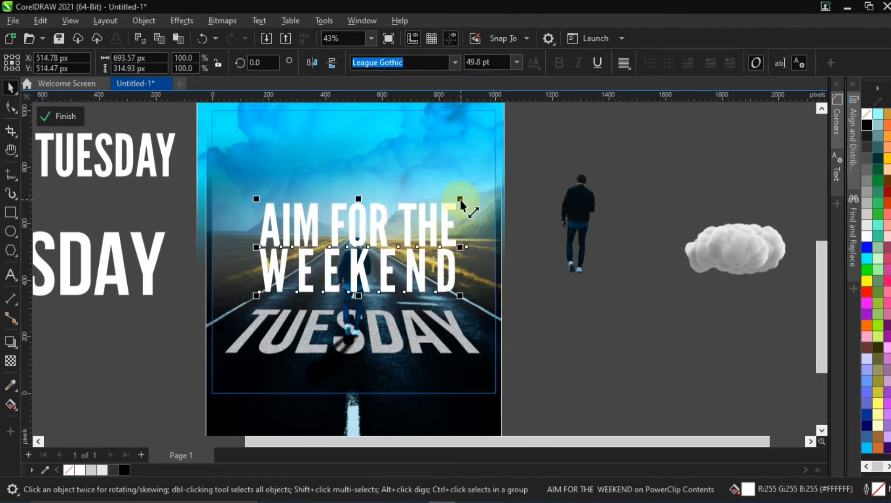
{"action": "left_click_drag", "start_coordinate": [460, 200], "coordinate": [445, 190]}
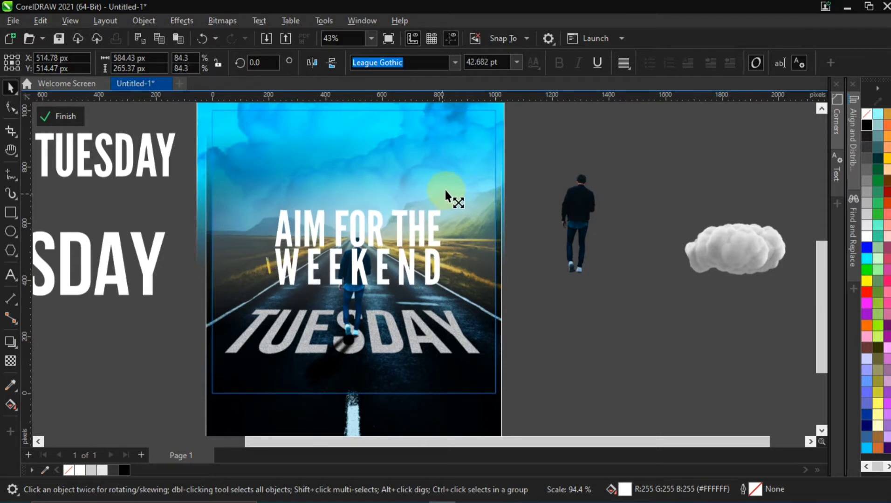
- Scale the slogan down proportionally around its centre to about 396 px wide
{"action": "left_click", "coordinate": [473, 285]}
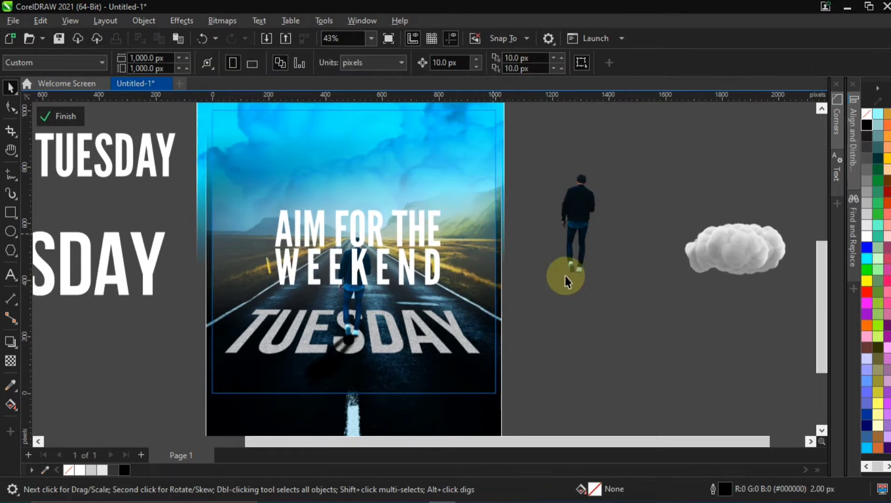
{"action": "scroll", "coordinate": [352, 257], "scroll_direction": "up", "scroll_amount": 6}
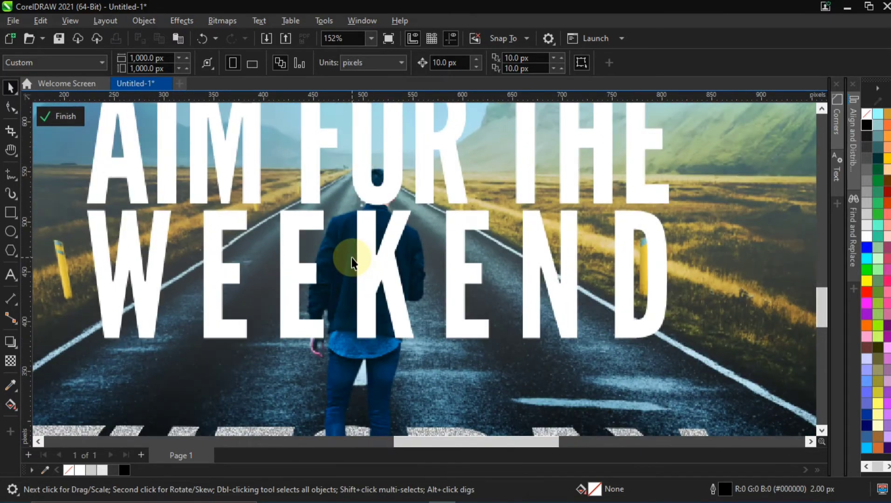
{"action": "left_click", "coordinate": [338, 256]}
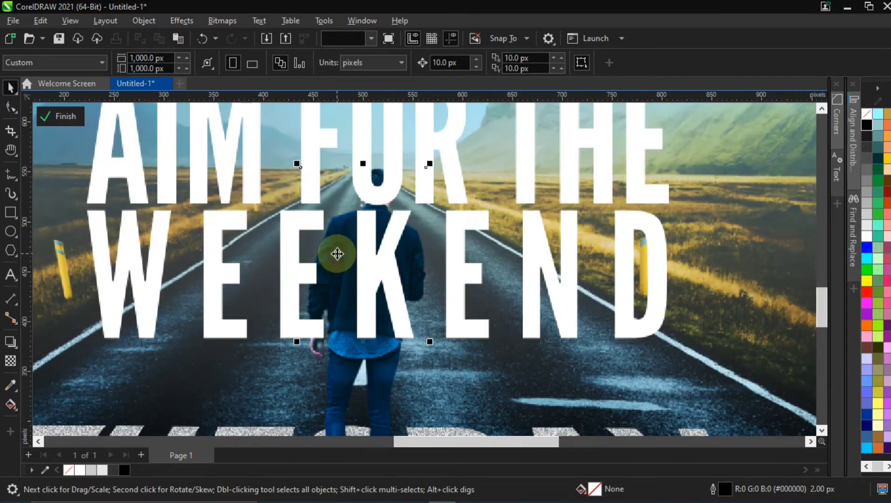
{"action": "scroll", "coordinate": [398, 276], "scroll_direction": "down", "scroll_amount": 2}
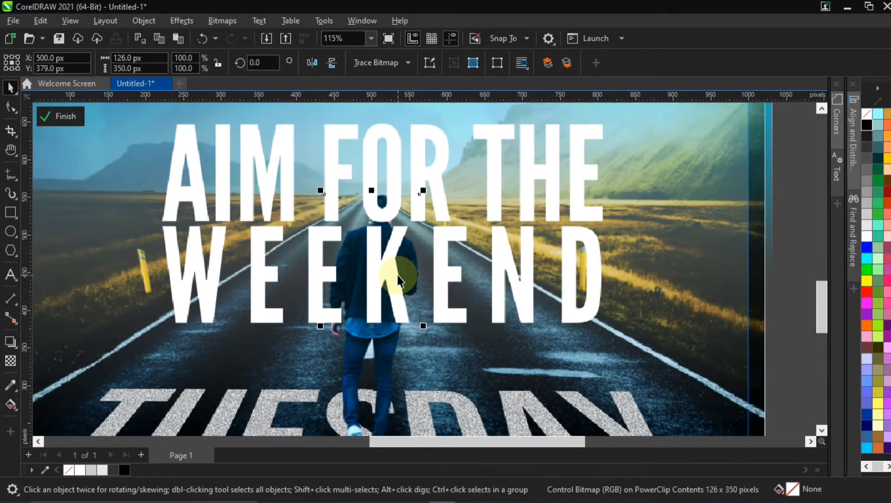
{"action": "left_click", "coordinate": [376, 350]}
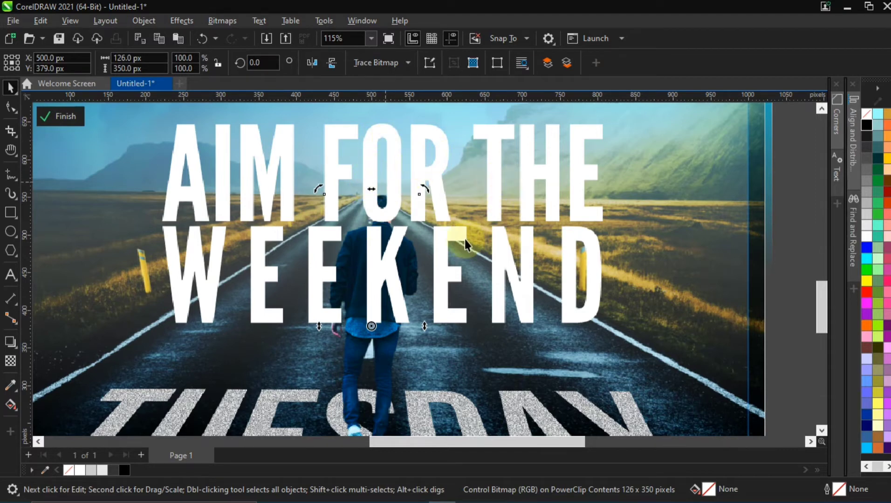
{"action": "left_click", "coordinate": [593, 129]}
{"action": "left_click_drag", "start_coordinate": [603, 124], "coordinate": [536, 132]}
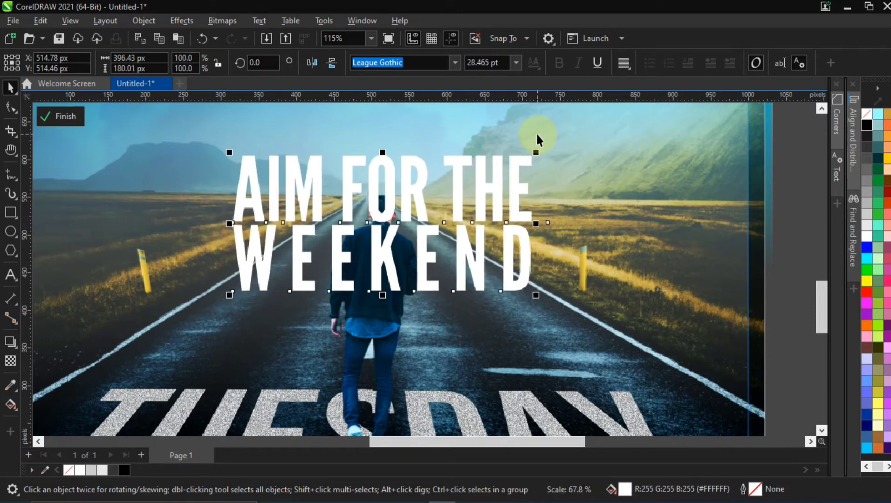
- Bring a copy of the walking man in front of the slogan and move it aside to X 642 px
{"action": "left_click", "coordinate": [385, 334]}
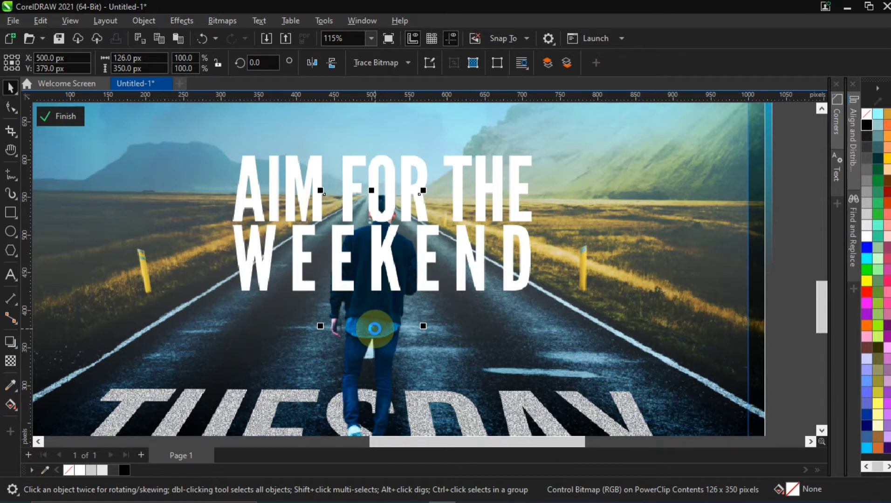
{"action": "key", "text": "ctrl+Home"}
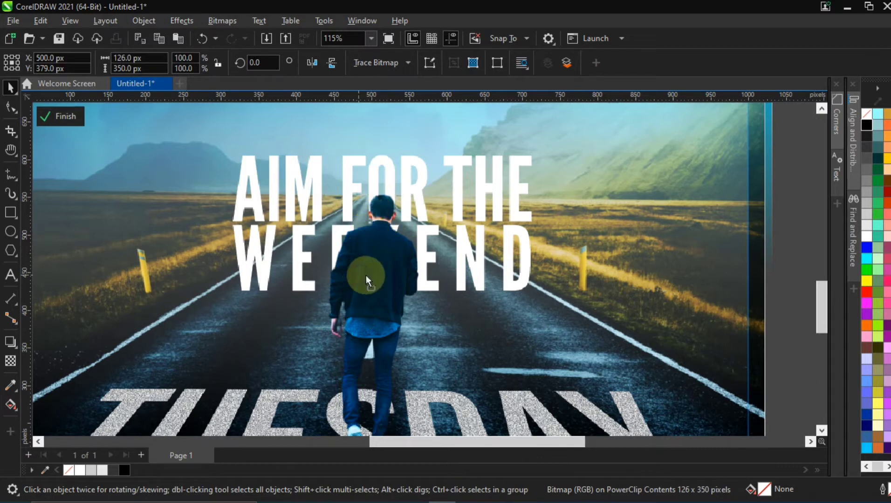
{"action": "left_click_drag", "start_coordinate": [368, 275], "coordinate": [471, 278]}
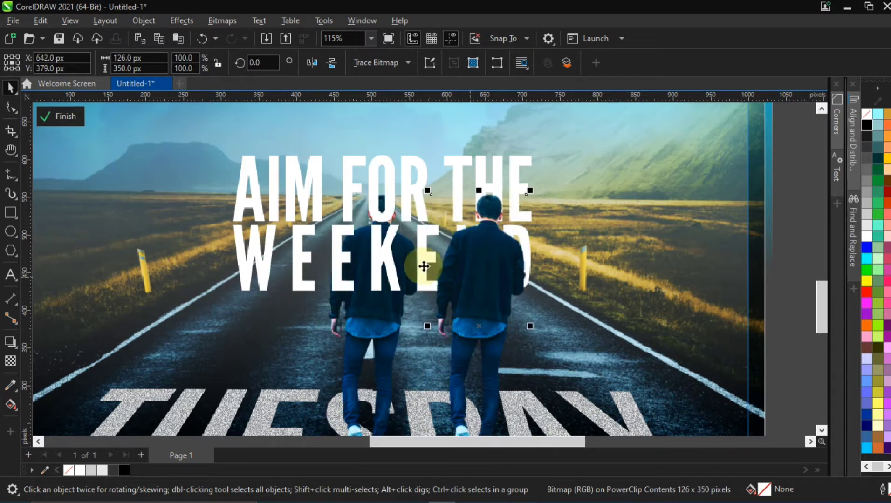
- Try to break the slogan text apart into separate lines, and undo the operation
{"action": "left_click", "coordinate": [376, 310]}
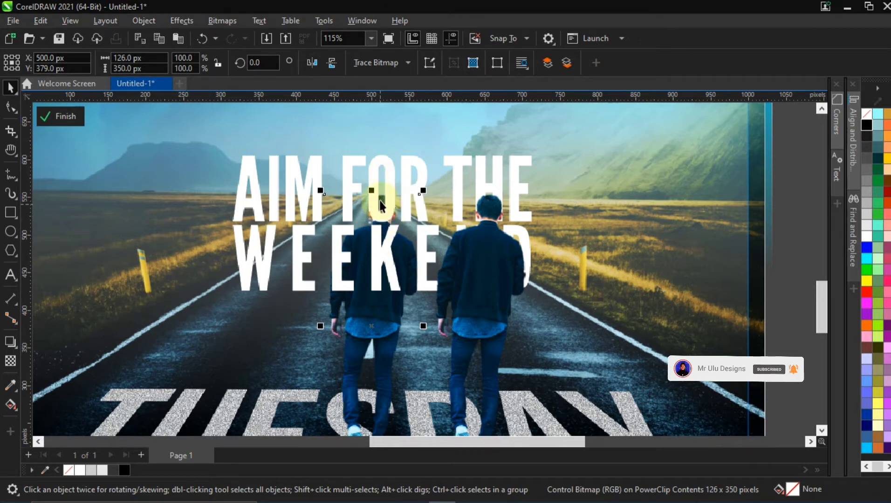
{"action": "left_click", "coordinate": [381, 254]}
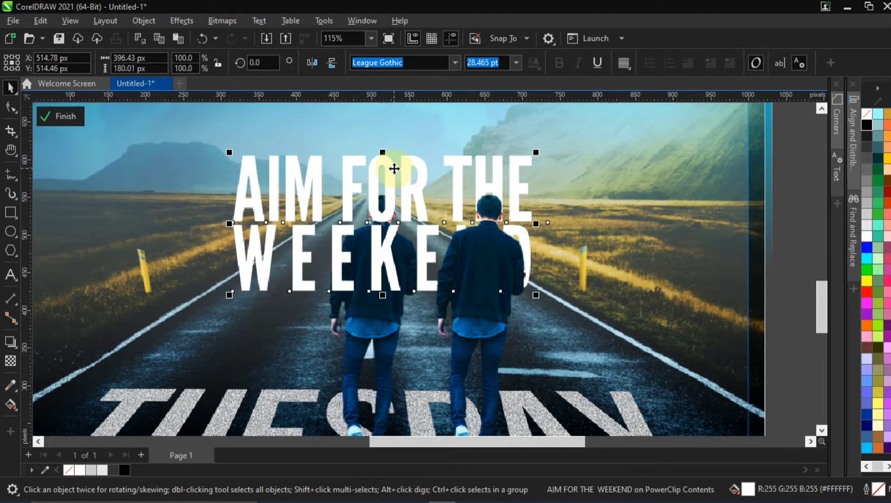
{"action": "key", "text": "ctrl+k"}
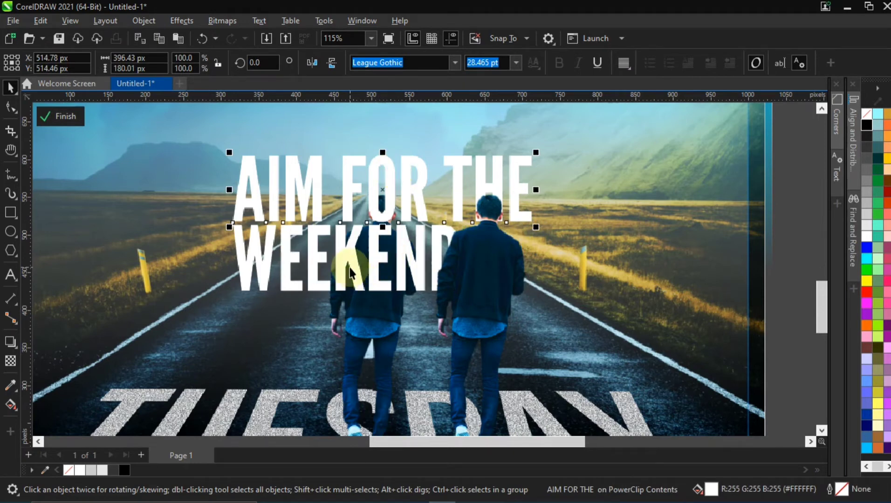
{"action": "key", "text": "ctrl+z"}
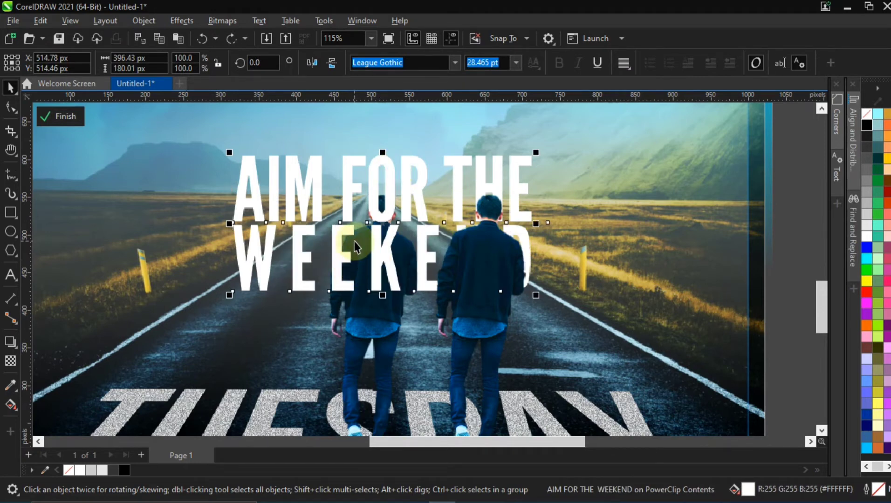
- Convert the slogan text to curves and break it apart into separate letter shapes
{"action": "key", "text": "ctrl+q"}
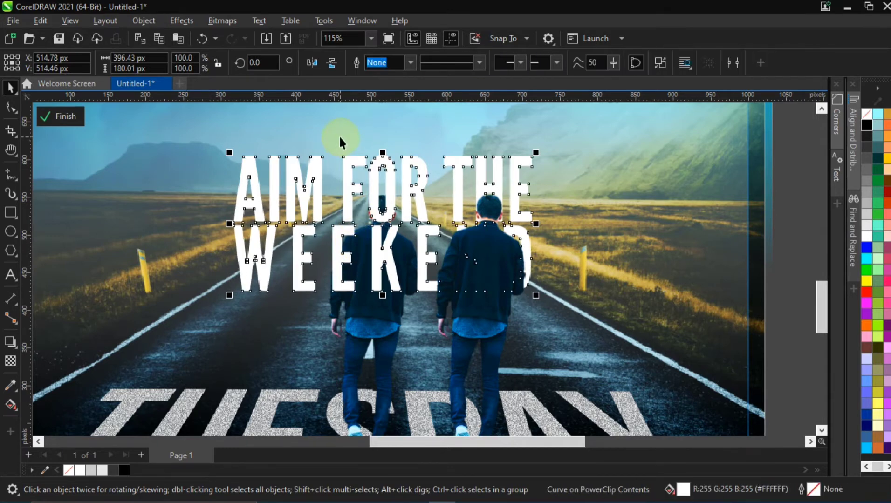
{"action": "left_click", "coordinate": [342, 233]}
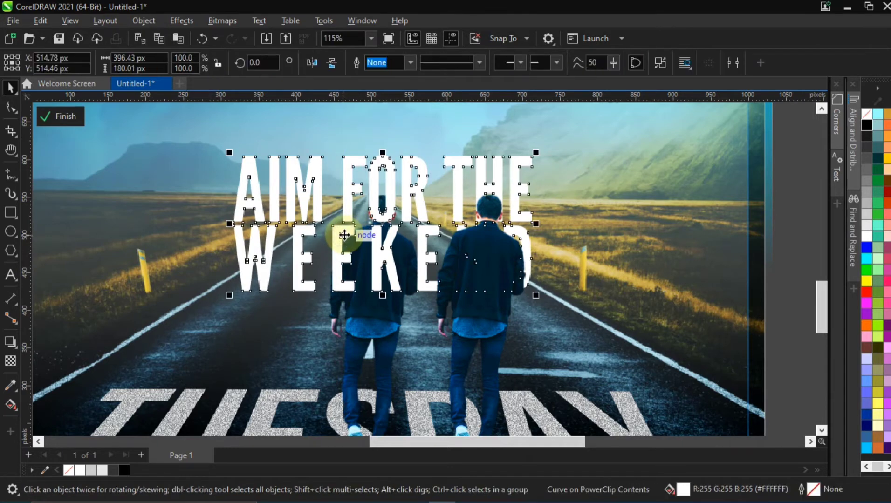
{"action": "key", "text": "ctrl+k"}
{"action": "left_click", "coordinate": [276, 131]}
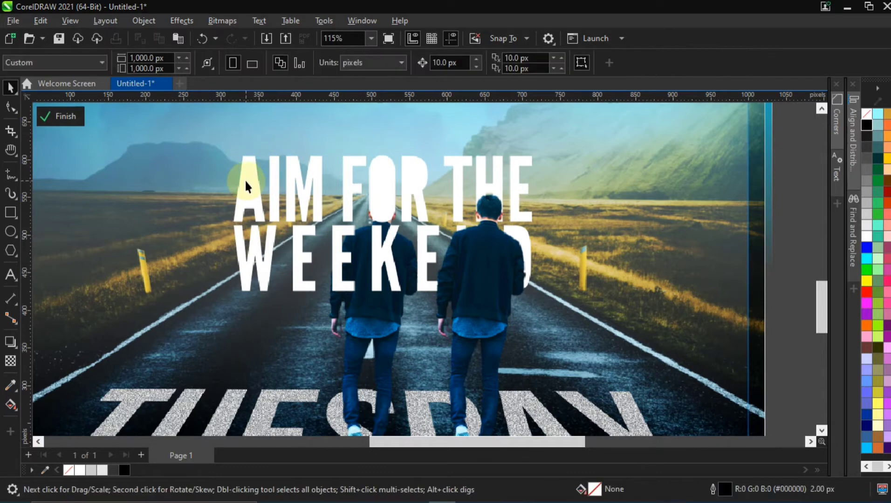
- Try to weld the letter A with its inner counter shape, and undo the weld
{"action": "left_click", "coordinate": [248, 188]}
{"action": "scroll", "coordinate": [252, 195], "scroll_direction": "down", "scroll_amount": 2}
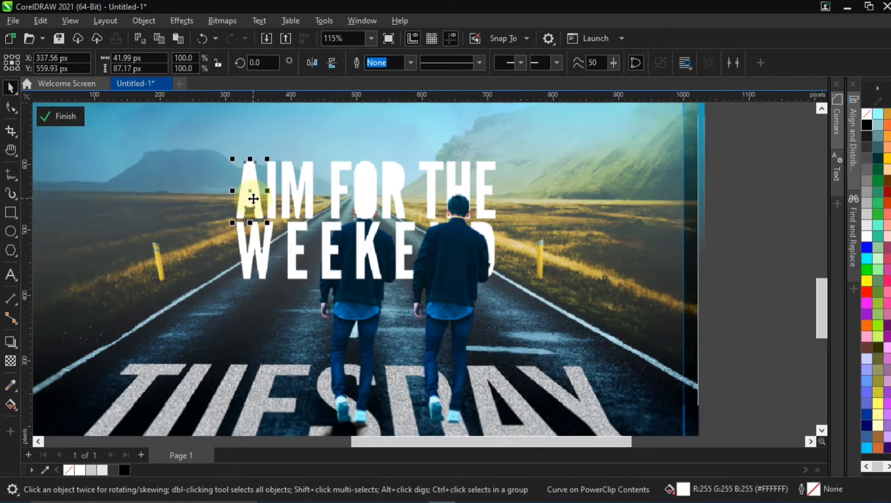
{"action": "scroll", "coordinate": [233, 194], "scroll_direction": "down", "scroll_amount": 1}
{"action": "scroll", "coordinate": [229, 192], "scroll_direction": "up", "scroll_amount": 2}
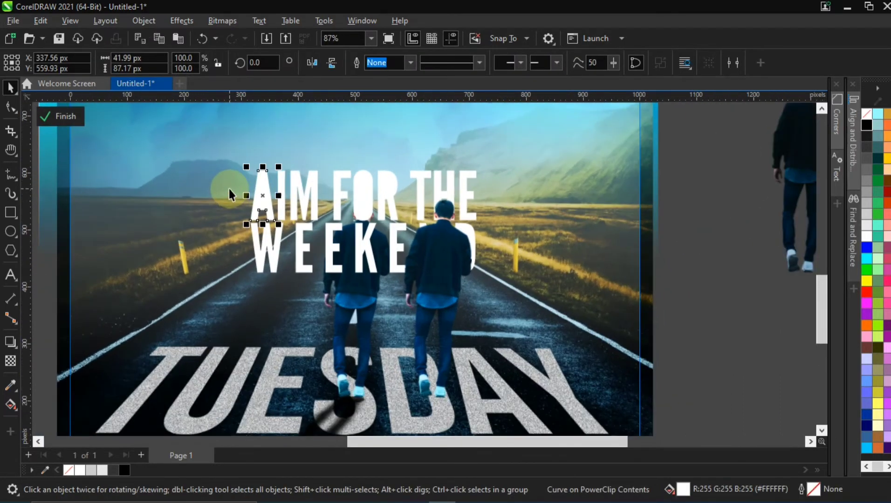
{"action": "scroll", "coordinate": [229, 189], "scroll_direction": "down", "scroll_amount": 1}
{"action": "left_click_drag", "start_coordinate": [63, 154], "coordinate": [265, 211]}
{"action": "left_click", "coordinate": [254, 176]}
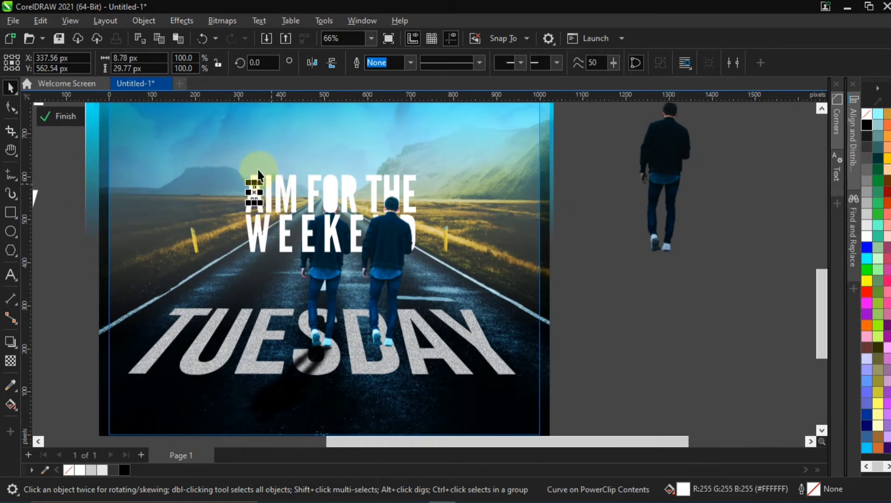
{"action": "key", "text": "space"}
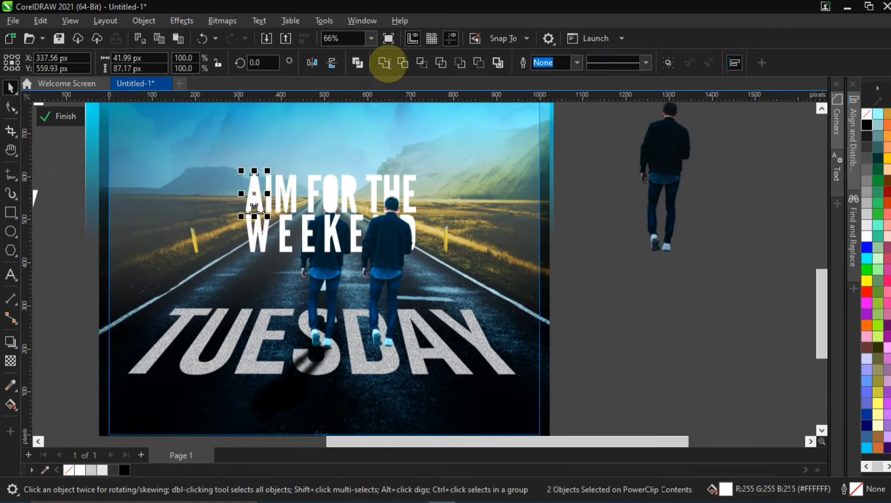
{"action": "left_click", "coordinate": [385, 63]}
{"action": "key", "text": "ctrl+z"}
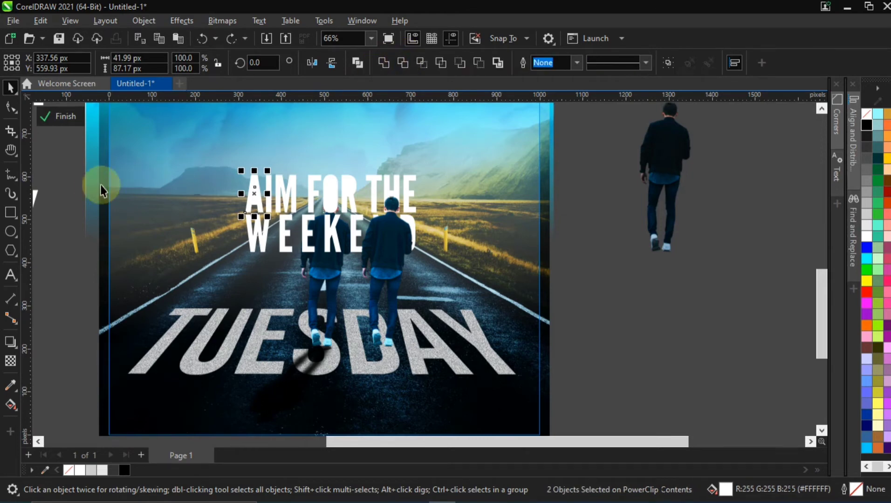
- Cut the inner counter shape out of the letter A in AIM
{"action": "left_click_drag", "start_coordinate": [60, 170], "coordinate": [267, 216]}
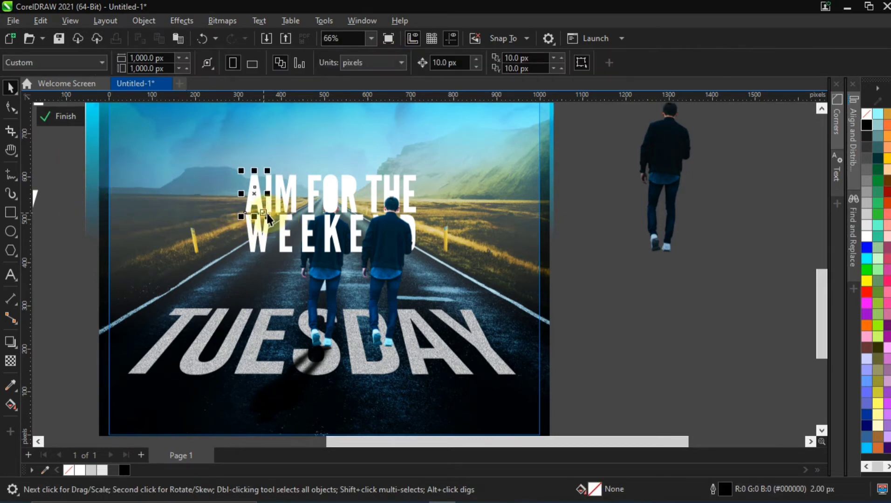
{"action": "key", "text": "Delete"}
{"action": "key", "text": "ctrl+z"}
{"action": "left_click_drag", "start_coordinate": [59, 148], "coordinate": [272, 207]}
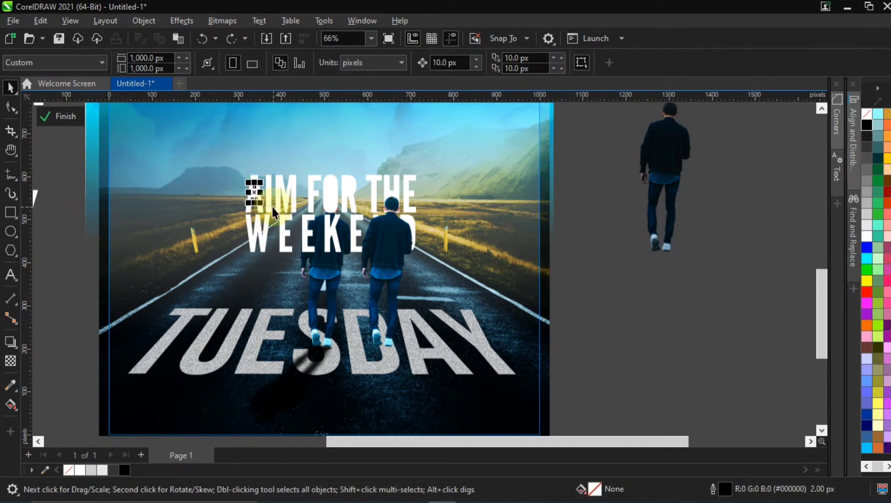
{"action": "key", "text": "Delete"}
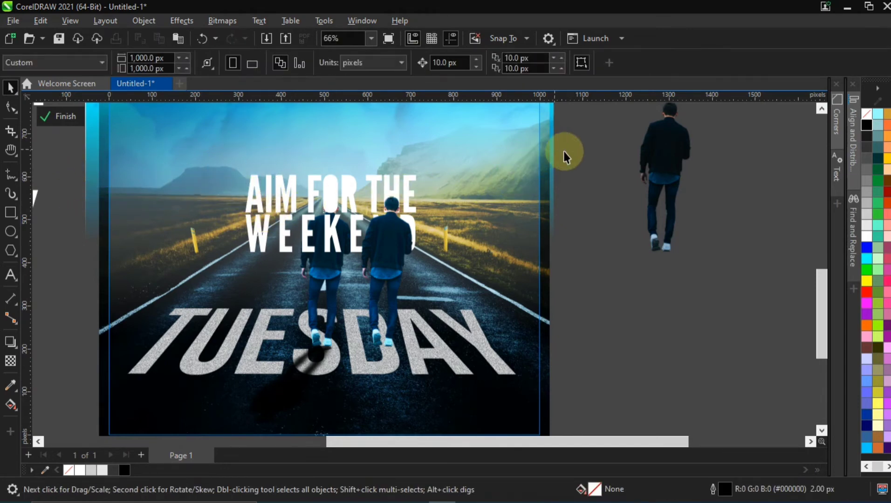
- Cut the inner counter shape out of the letter R in FOR and clear the selection
{"action": "left_click_drag", "start_coordinate": [468, 194], "coordinate": [316, 207]}
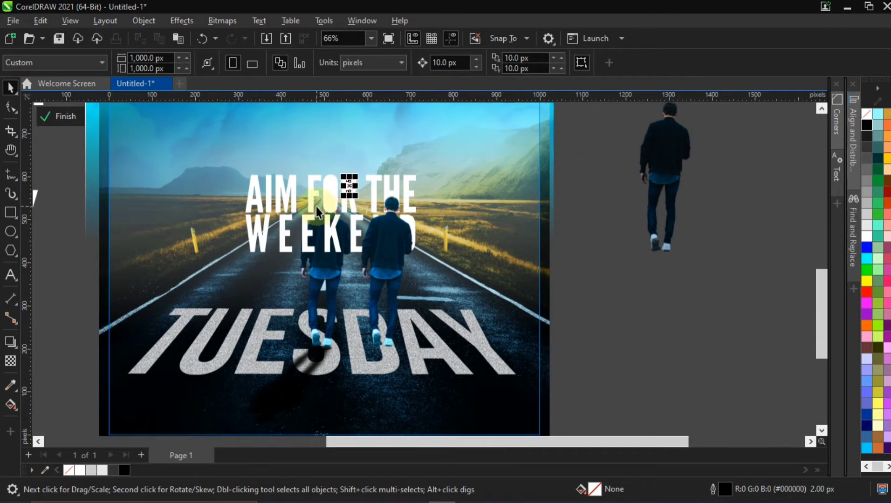
{"action": "left_click", "coordinate": [354, 206], "text": "shift"}
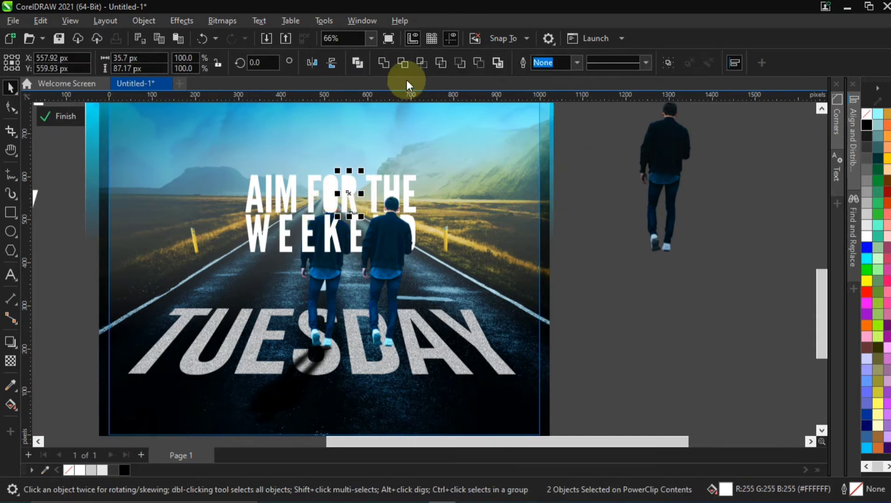
{"action": "left_click_drag", "start_coordinate": [584, 147], "coordinate": [334, 192]}
{"action": "key", "text": "Escape"}
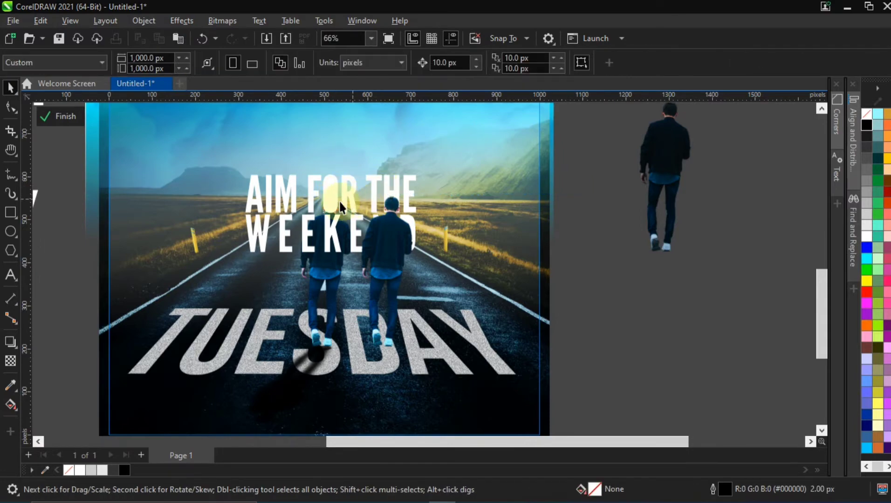
- Cut the inner counter shape out of the letter O in FOR and clear the selection
{"action": "scroll", "coordinate": [334, 193], "scroll_direction": "up", "scroll_amount": 4}
{"action": "scroll", "coordinate": [337, 190], "scroll_direction": "down", "scroll_amount": 3}
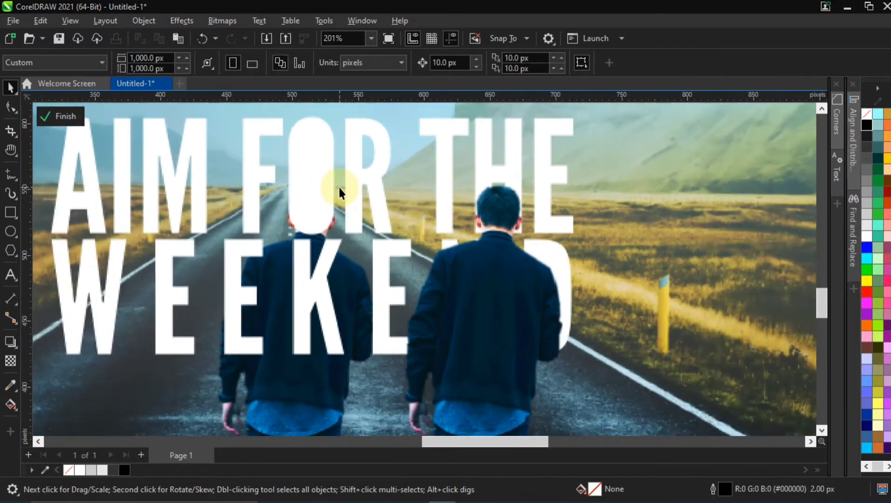
{"action": "scroll", "coordinate": [339, 187], "scroll_direction": "up", "scroll_amount": 2}
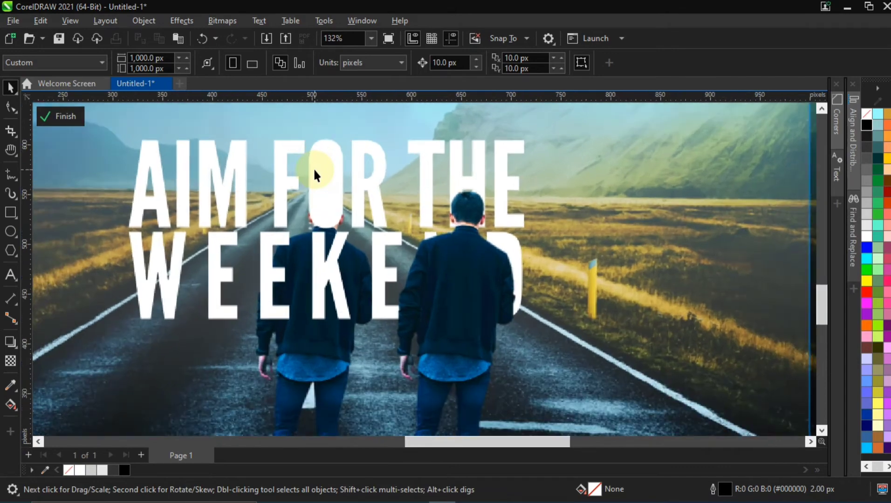
{"action": "scroll", "coordinate": [337, 177], "scroll_direction": "down", "scroll_amount": 1}
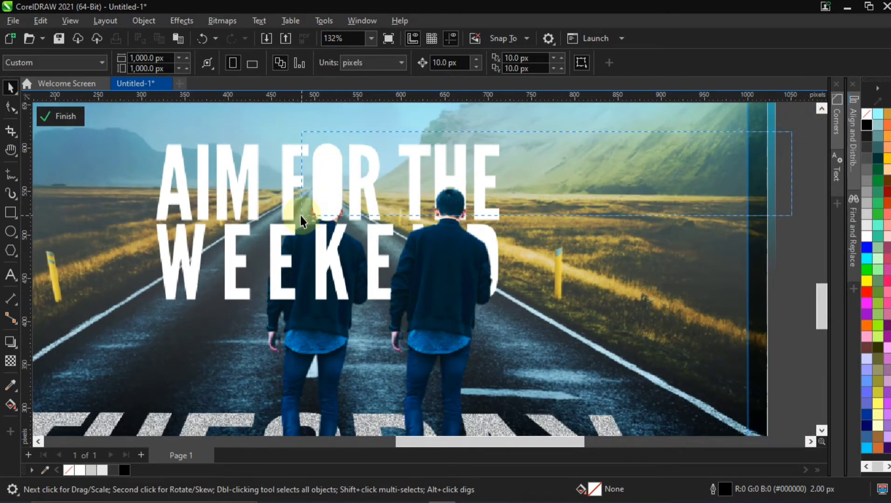
{"action": "left_click", "coordinate": [328, 191]}
{"action": "left_click", "coordinate": [315, 166], "text": "shift"}
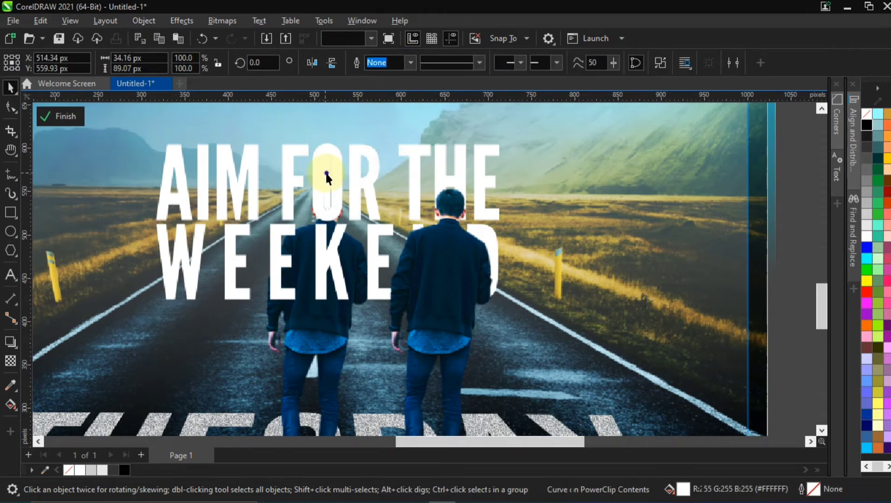
{"action": "key", "text": "Escape"}
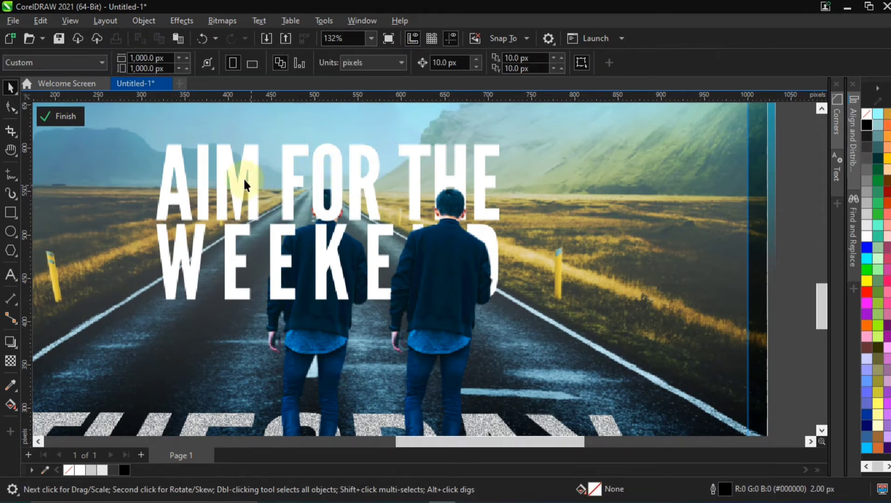
- Group all the letters of AIM FOR THE into one object
{"action": "left_click", "coordinate": [237, 177]}
{"action": "left_click", "coordinate": [203, 169], "text": "shift"}
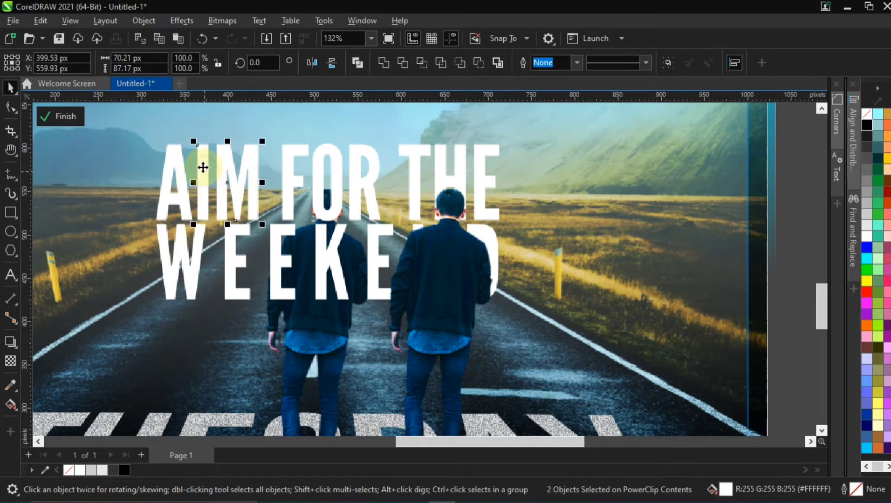
{"action": "left_click", "coordinate": [175, 161], "text": "shift"}
{"action": "left_click", "coordinate": [289, 151], "text": "shift"}
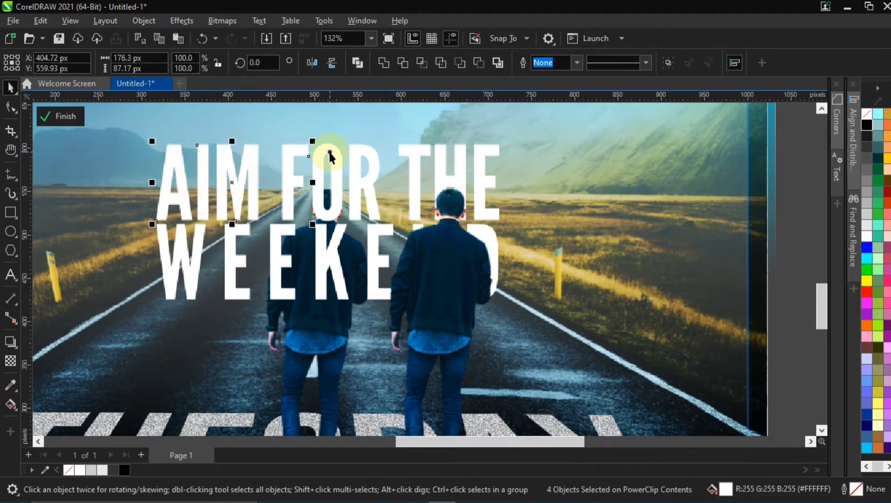
{"action": "left_click", "coordinate": [357, 165], "text": "shift"}
{"action": "left_click", "coordinate": [408, 158], "text": "shift"}
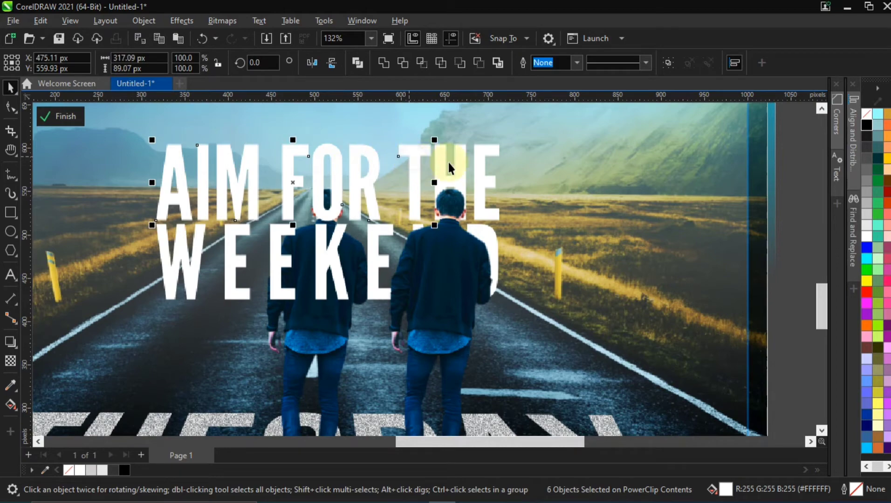
{"action": "left_click", "coordinate": [442, 163], "text": "shift"}
{"action": "left_click", "coordinate": [479, 162], "text": "shift"}
{"action": "left_click", "coordinate": [481, 164], "text": "shift"}
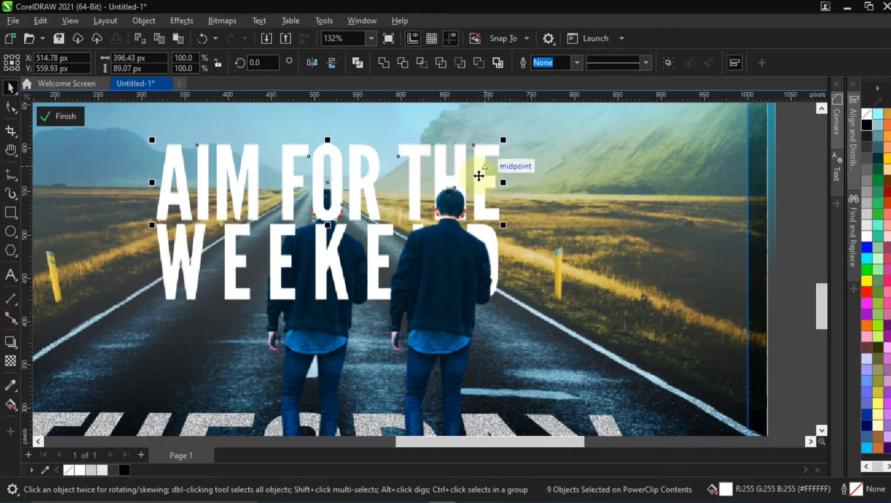
{"action": "key", "text": "ctrl+g"}
- Move the duplicate man off the poster to about X 1,173 px, Y 396 px, clear of the last letters of WEEKEND
{"action": "scroll", "coordinate": [479, 176], "scroll_direction": "down", "scroll_amount": 2}
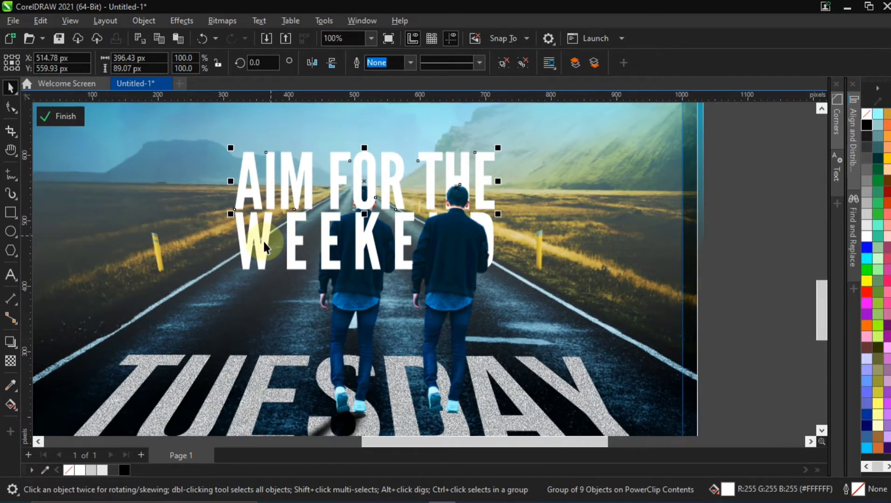
{"action": "left_click", "coordinate": [264, 242]}
{"action": "left_click", "coordinate": [291, 239], "text": "shift"}
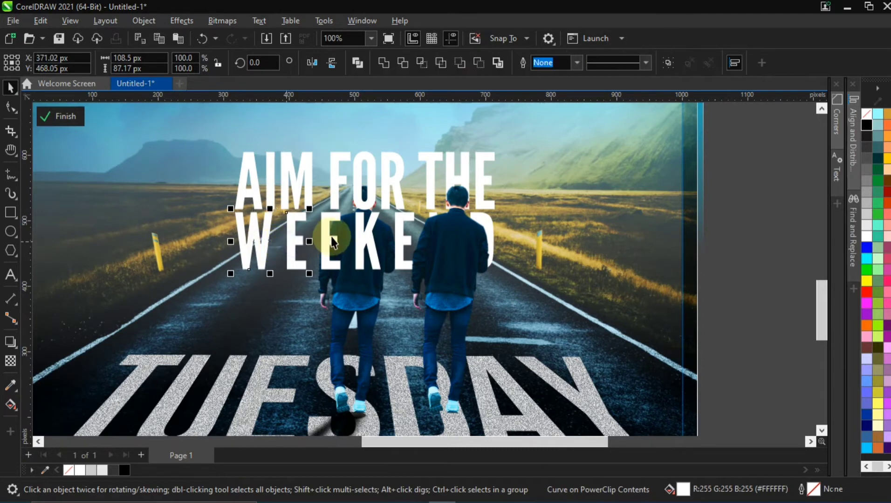
{"action": "left_click", "coordinate": [332, 241], "text": "shift"}
{"action": "left_click", "coordinate": [371, 237], "text": "shift"}
{"action": "left_click", "coordinate": [404, 236], "text": "shift"}
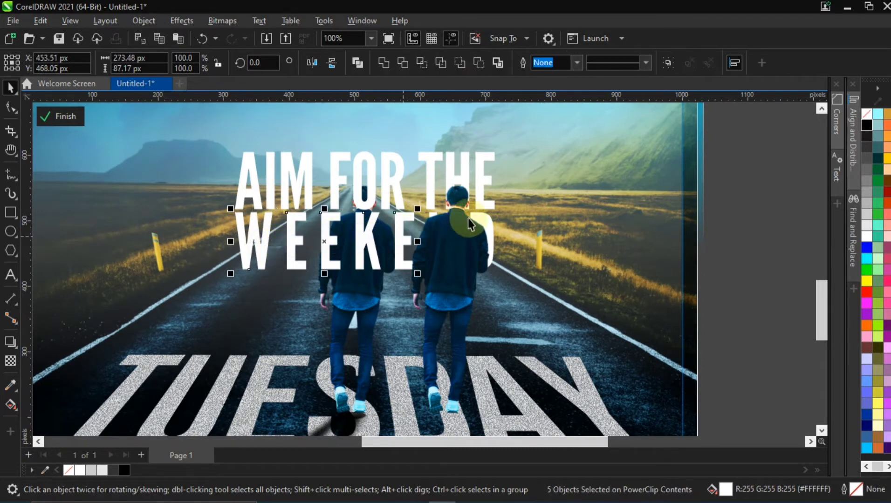
{"action": "left_click_drag", "start_coordinate": [455, 258], "coordinate": [802, 229]}
- Trim the inner counter shape out of the letter D in WEEKEND and delete the leftover counter
{"action": "left_click_drag", "start_coordinate": [731, 185], "coordinate": [471, 259]}
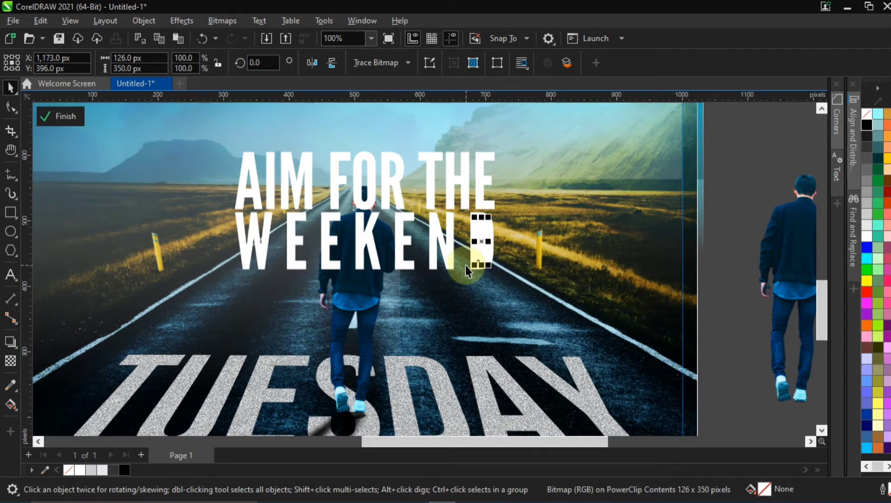
{"action": "left_click", "coordinate": [487, 259], "text": "shift"}
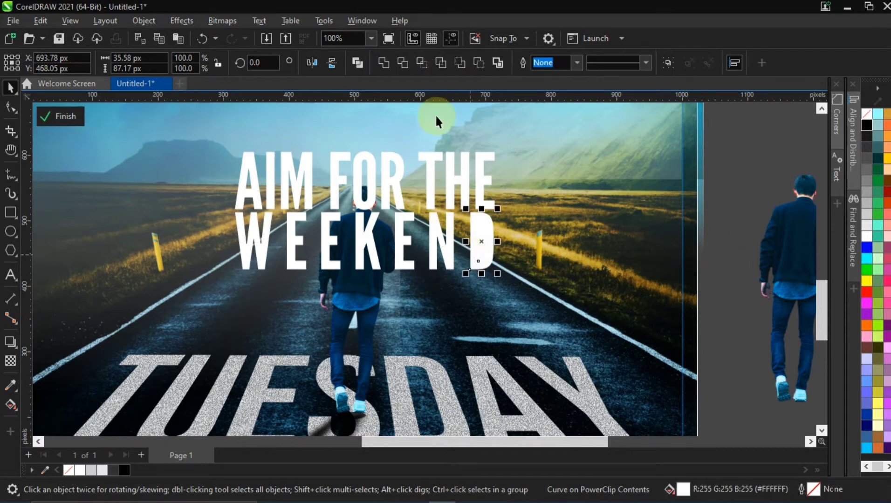
{"action": "left_click", "coordinate": [406, 67]}
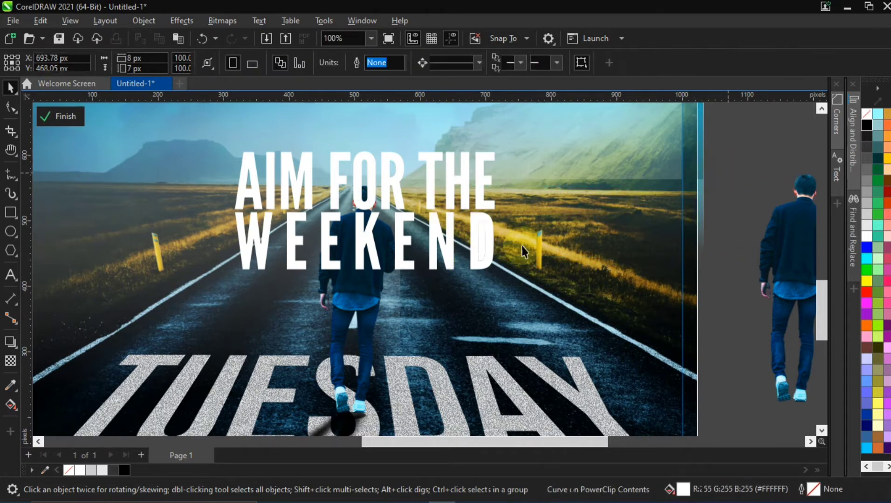
{"action": "left_click", "coordinate": [482, 242]}
{"action": "key", "text": "Delete"}
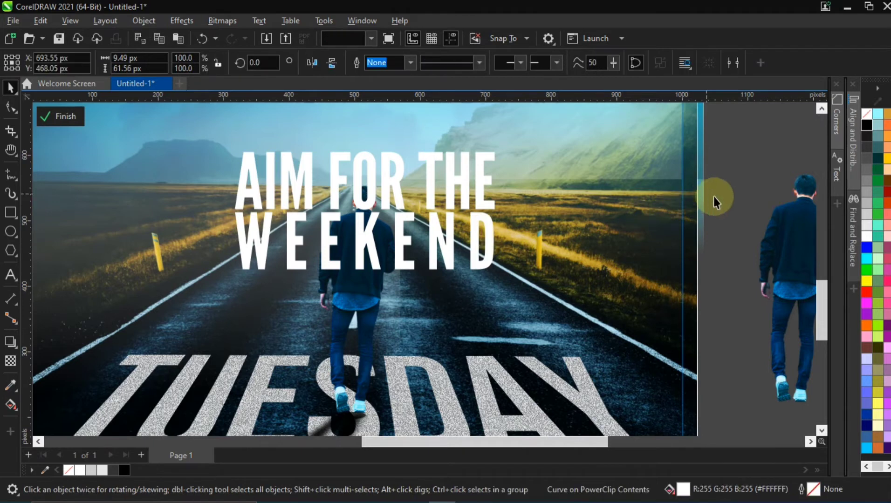
- Group all the letters of WEEKEND into one object
{"action": "left_click_drag", "start_coordinate": [737, 192], "coordinate": [198, 318]}
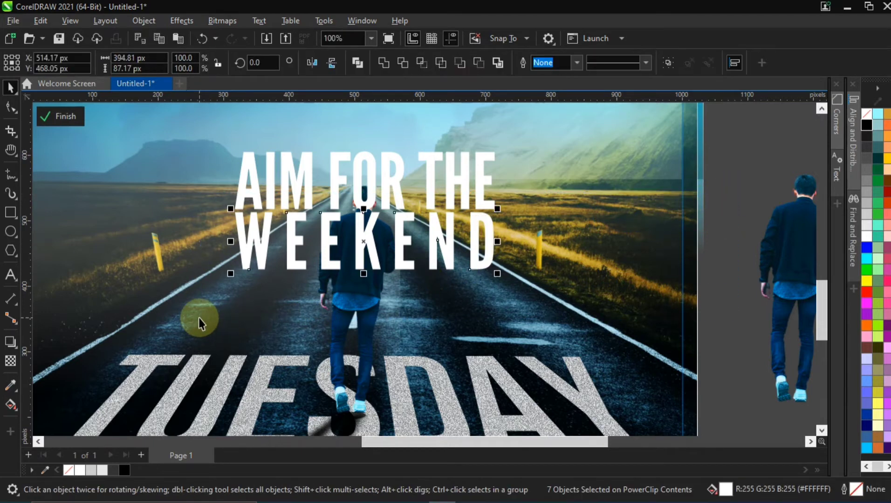
{"action": "key", "text": "ctrl+g"}
{"action": "mouse_move", "coordinate": [356, 229]}
{"action": "left_mouse_down"}
{"action": "mouse_move", "coordinate": [335, 186]}
{"action": "mouse_move", "coordinate": [354, 219]}
{"action": "left_mouse_up"}
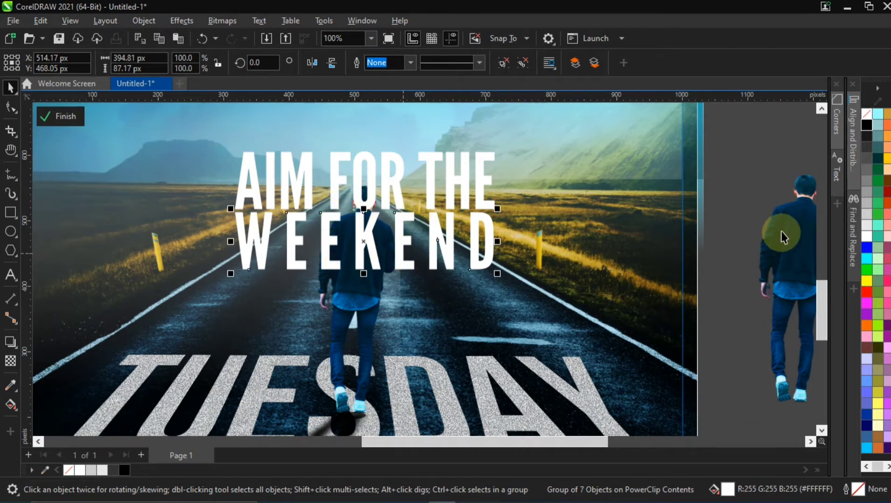
- Align the duplicate man exactly over the original at X 500 px, Y 379 px, in front of the slogan
{"action": "left_click_drag", "start_coordinate": [782, 238], "coordinate": [740, 249]}
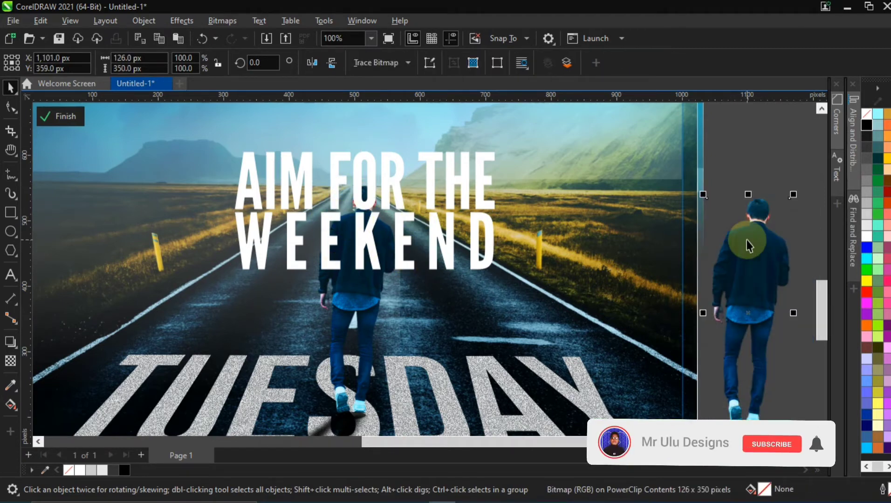
{"action": "left_click", "coordinate": [357, 284]}
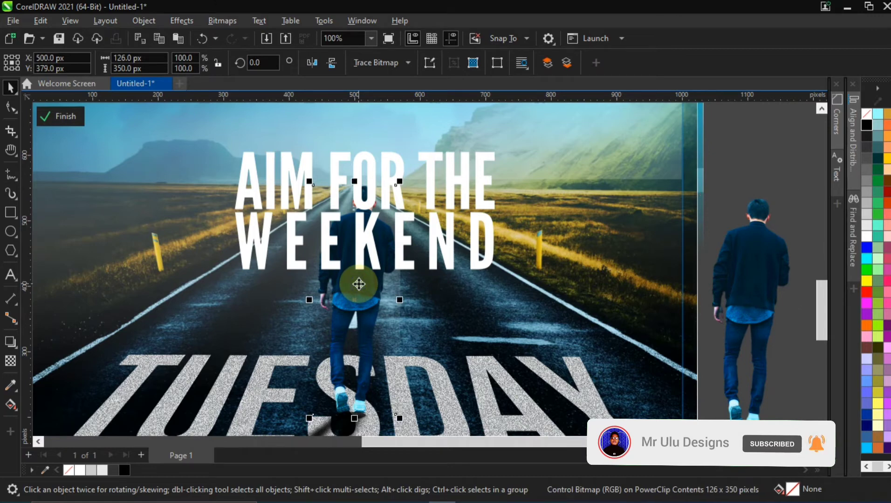
{"action": "left_click", "coordinate": [750, 251]}
{"action": "left_click_drag", "start_coordinate": [752, 251], "coordinate": [335, 308]}
{"action": "left_click", "coordinate": [760, 223]}
{"action": "left_click", "coordinate": [335, 309]}
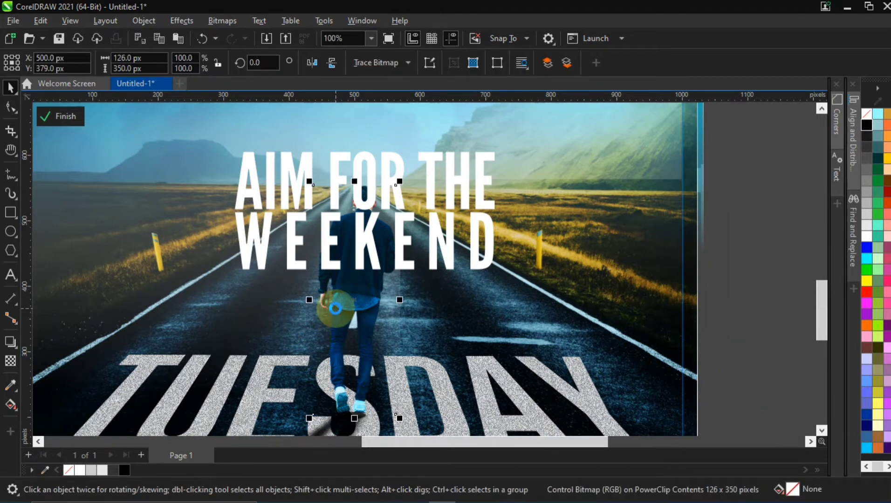
{"action": "key", "text": "shift+Page_Up"}
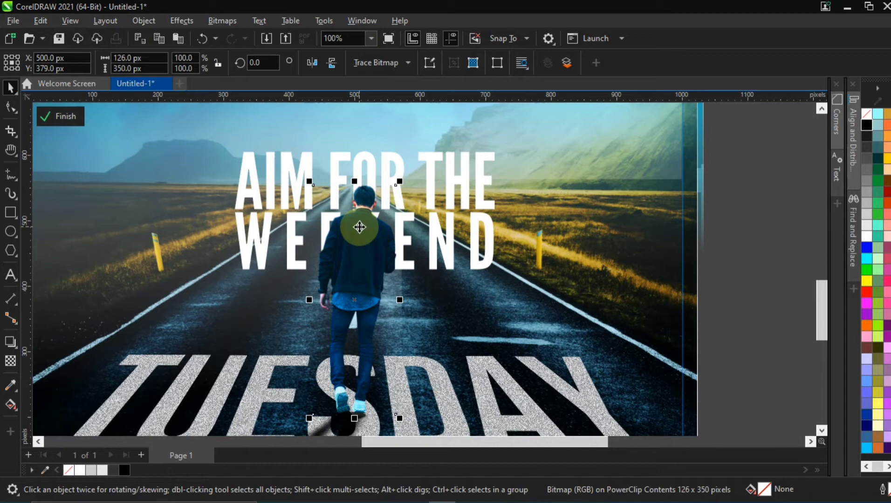
{"action": "key", "text": "p"}
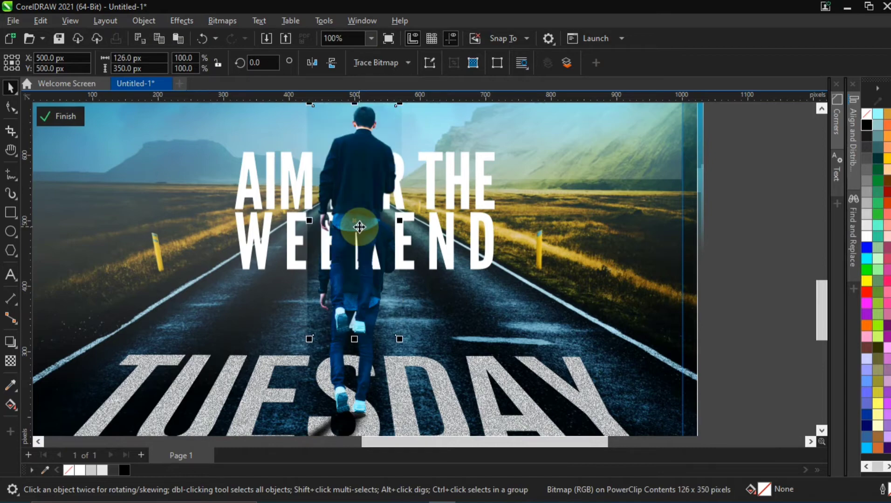
{"action": "key", "text": "ctrl+z"}
- Try shifting the duplicate man sideways and bringing the original man to the front, and undo both changes
{"action": "scroll", "coordinate": [359, 228], "scroll_direction": "up", "scroll_amount": 3}
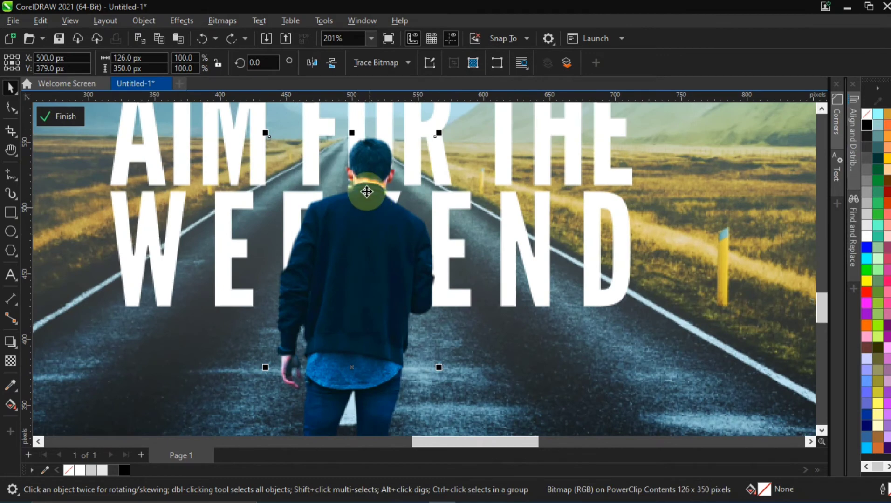
{"action": "left_click_drag", "start_coordinate": [342, 243], "coordinate": [512, 244]}
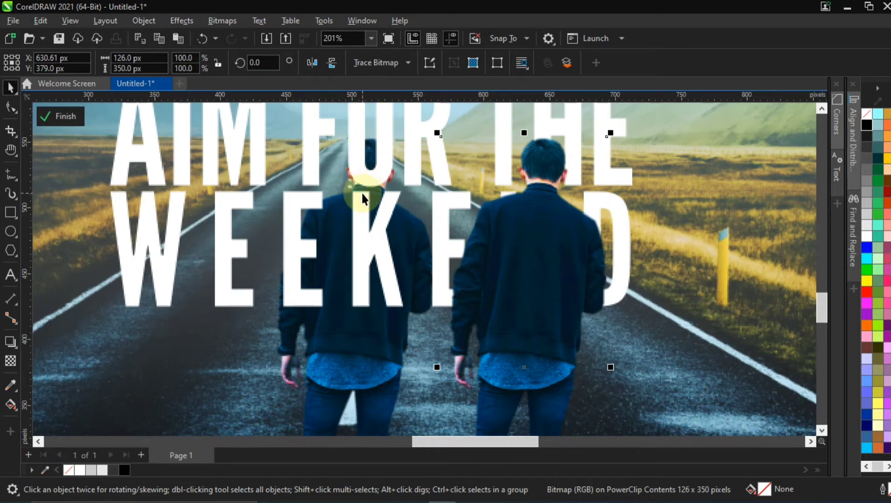
{"action": "left_click", "coordinate": [349, 340]}
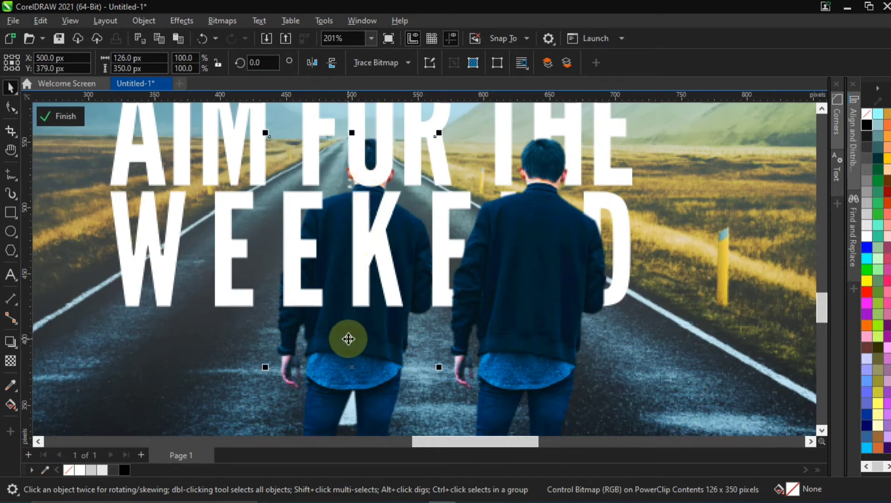
{"action": "key", "text": "shift+Page_Up"}
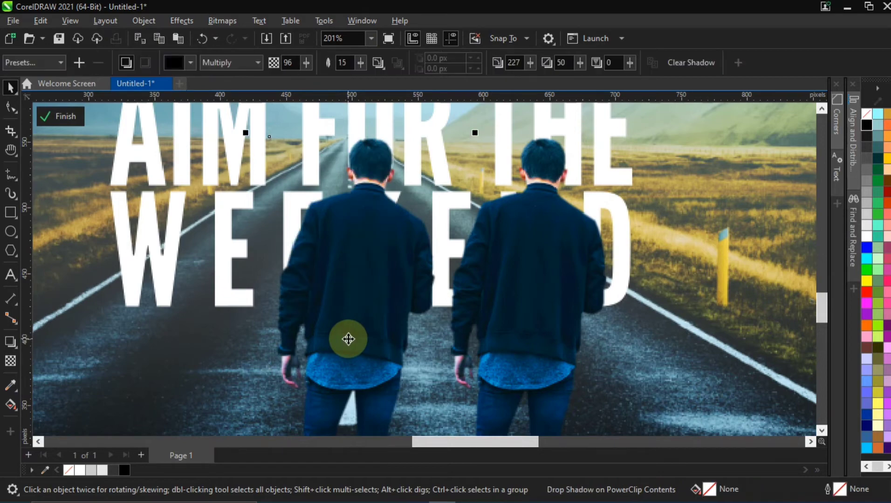
{"action": "scroll", "coordinate": [283, 322], "scroll_direction": "down", "scroll_amount": 2}
{"action": "scroll", "coordinate": [310, 298], "scroll_direction": "down", "scroll_amount": 2}
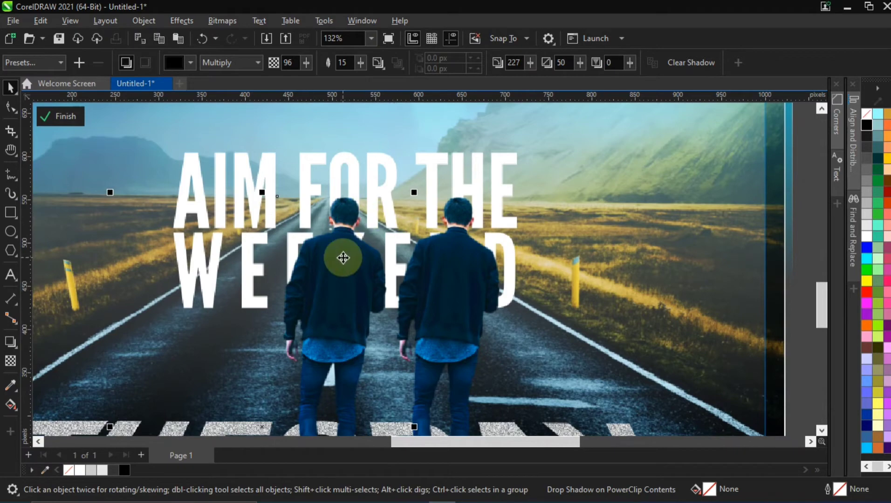
{"action": "scroll", "coordinate": [343, 258], "scroll_direction": "up", "scroll_amount": 2}
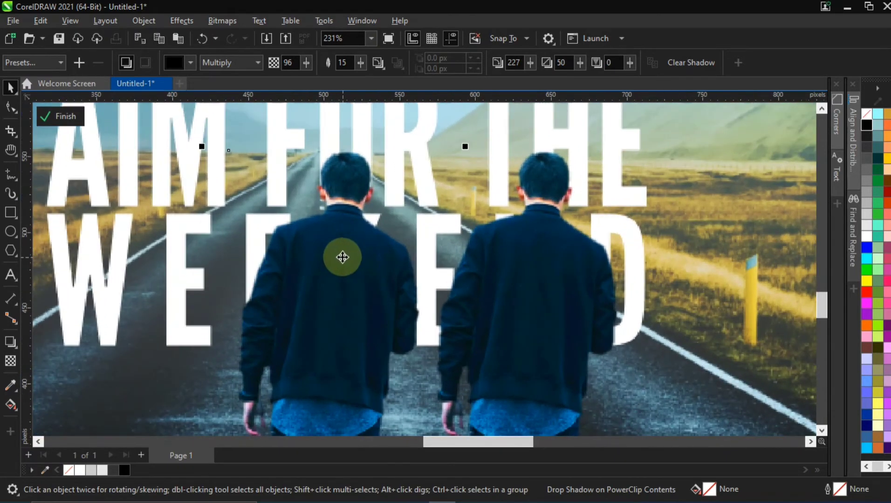
{"action": "key", "text": "ctrl+z"}
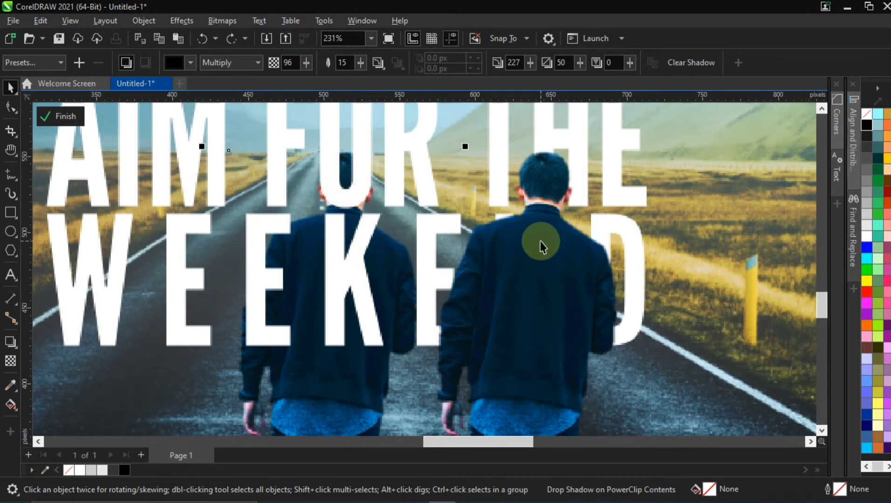
{"action": "key", "text": "ctrl+z"}
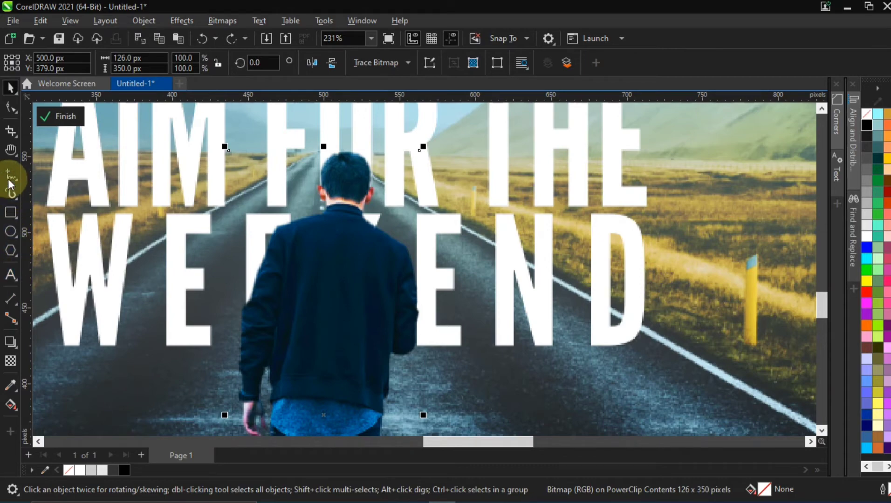
- Try cropping the front man to his head and neck with an area of about 55 by 73 px, and undo the crop
{"action": "left_click", "coordinate": [12, 133]}
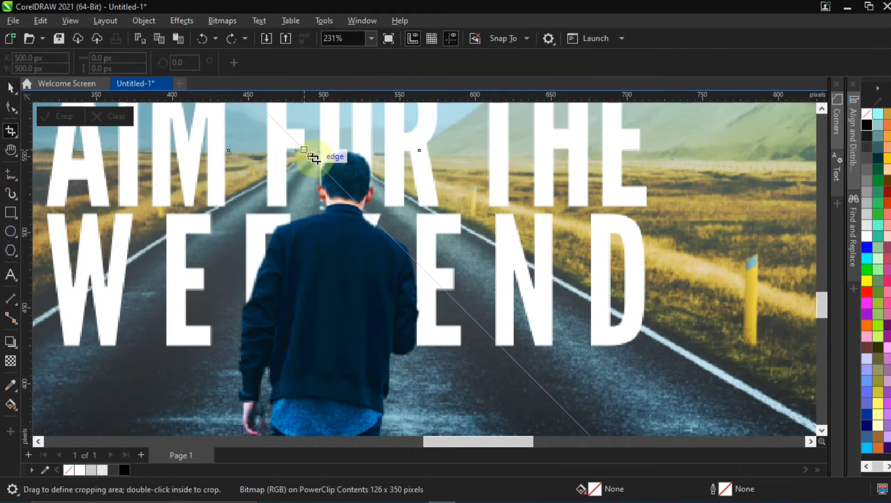
{"action": "left_click_drag", "start_coordinate": [332, 165], "coordinate": [385, 252]}
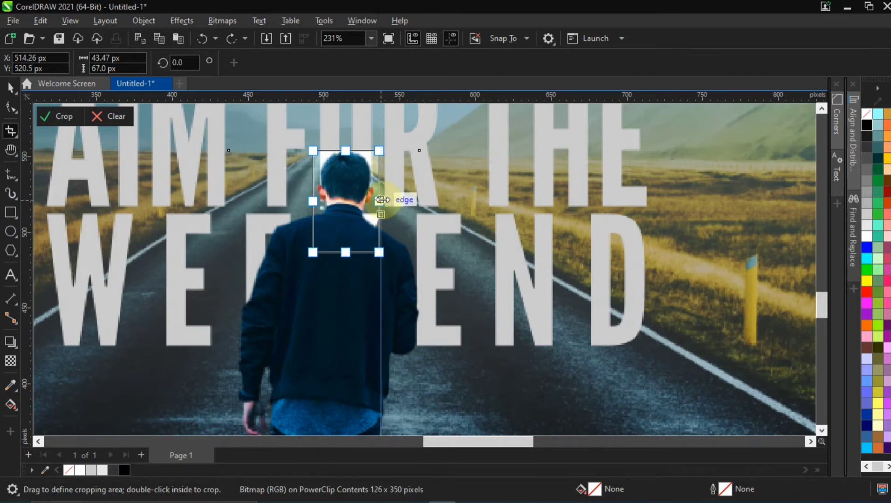
{"action": "left_click_drag", "start_coordinate": [325, 199], "coordinate": [313, 197]}
{"action": "left_click_drag", "start_coordinate": [349, 150], "coordinate": [344, 141]}
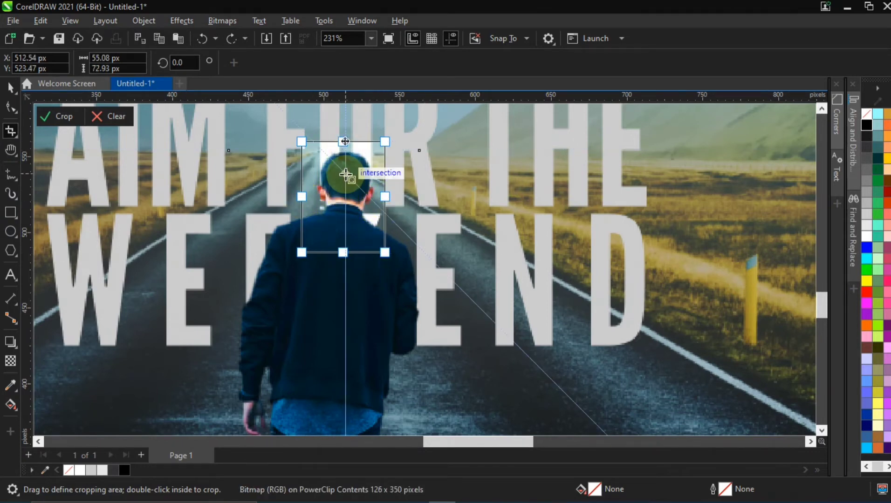
{"action": "double_click", "coordinate": [345, 175]}
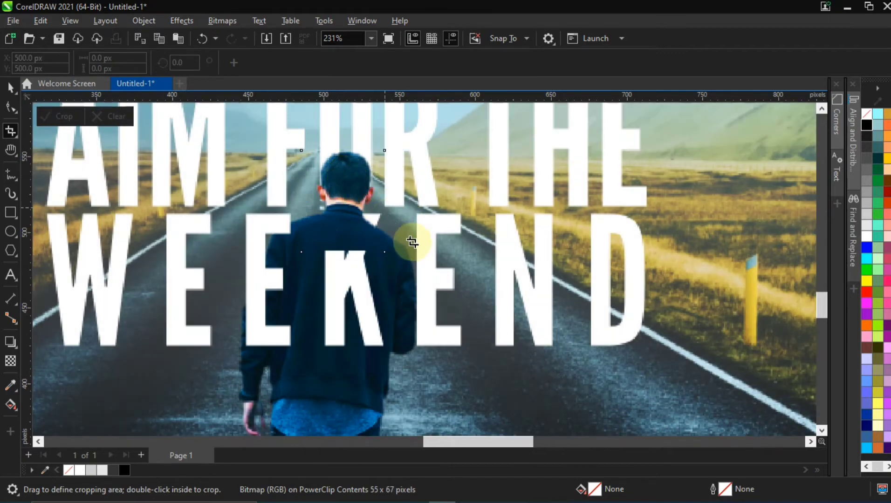
{"action": "scroll", "coordinate": [450, 273], "scroll_direction": "down", "scroll_amount": 2}
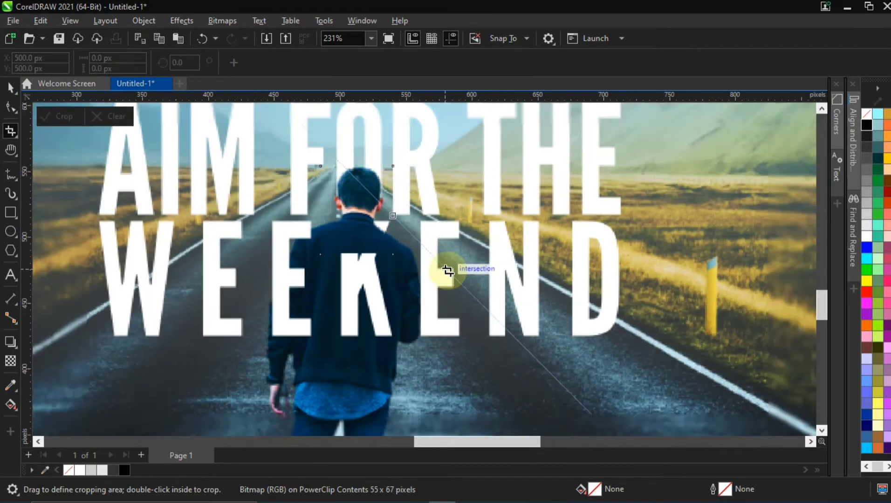
{"action": "key", "text": "ctrl+z"}
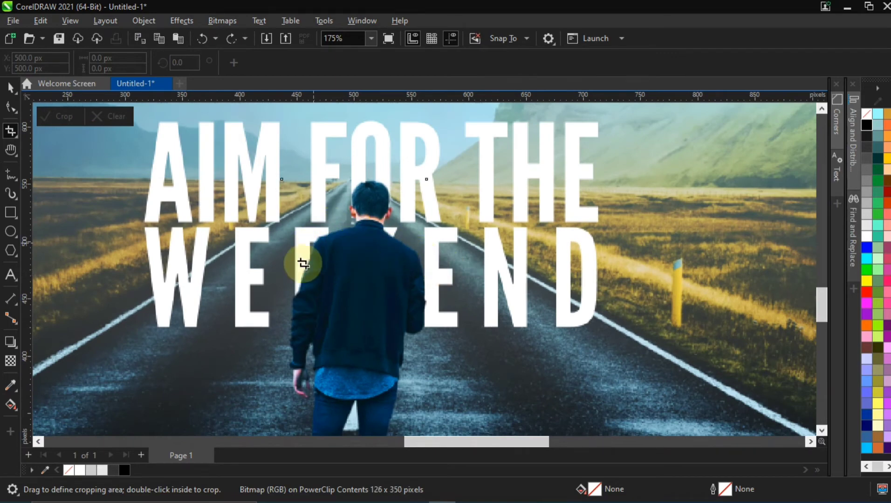
- Try a horizontal guideline across the man's shoulders and clear the selection
{"action": "left_click", "coordinate": [10, 88]}
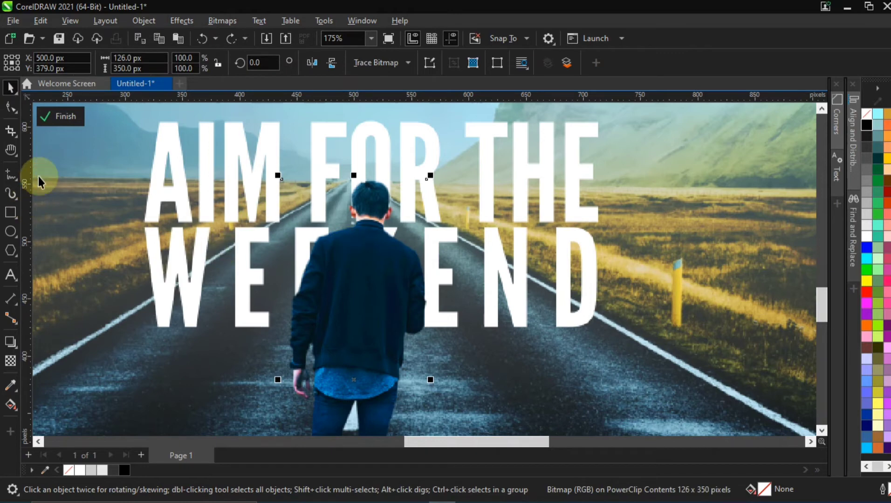
{"action": "left_click_drag", "start_coordinate": [367, 98], "coordinate": [380, 250]}
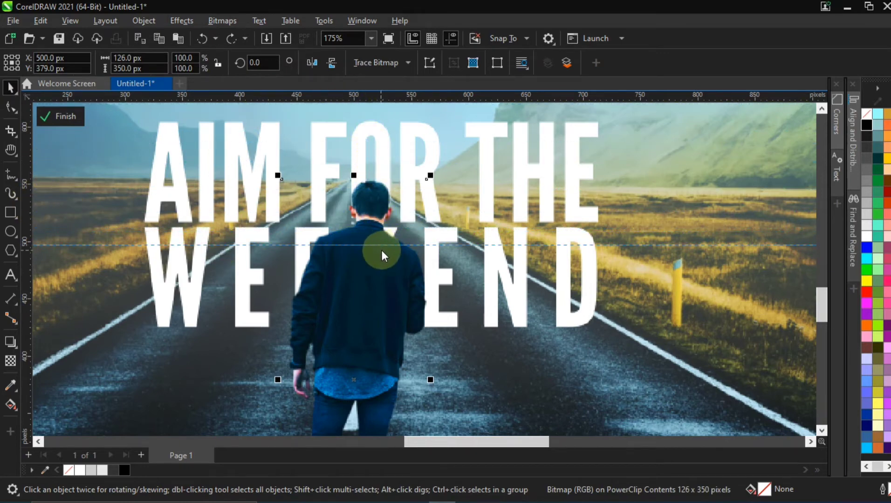
{"action": "left_click", "coordinate": [488, 281]}
{"action": "scroll", "coordinate": [470, 270], "scroll_direction": "down", "scroll_amount": 3}
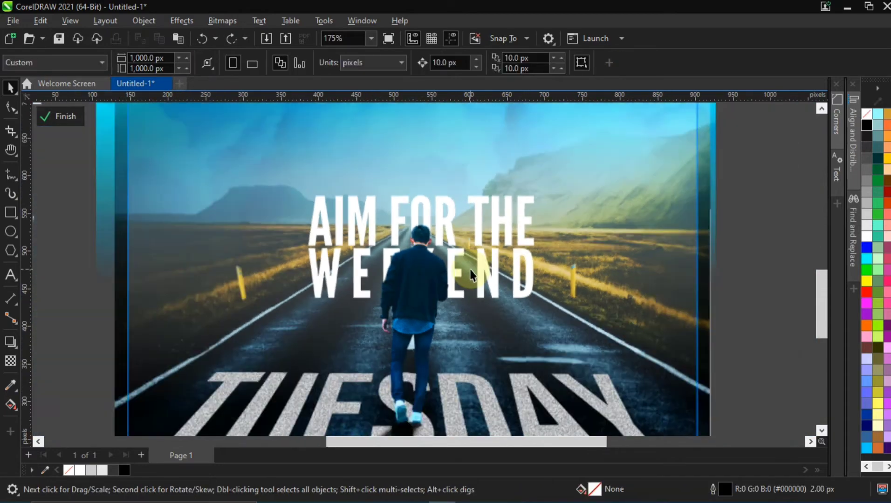
- Leave the clipped contents, place a horizontal guideline across the man's shoulders, and reopen the poster's PowerClip for editing
{"action": "left_click", "coordinate": [723, 216]}
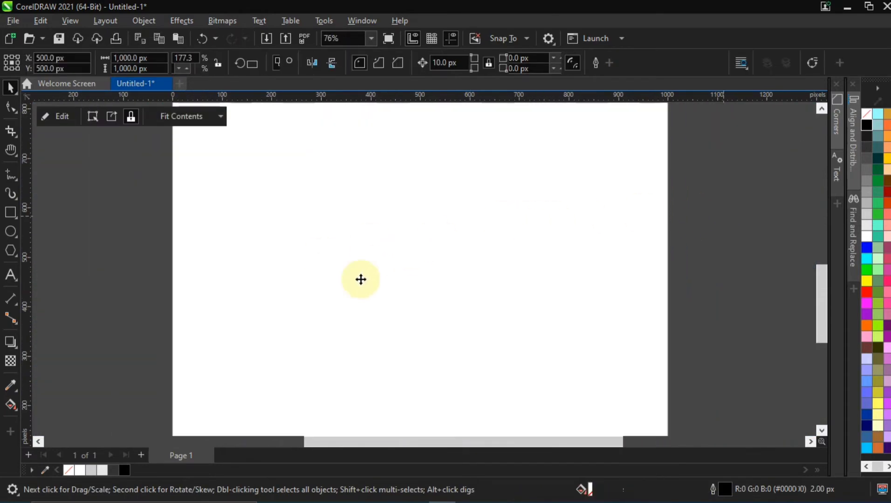
{"action": "left_click", "coordinate": [421, 266]}
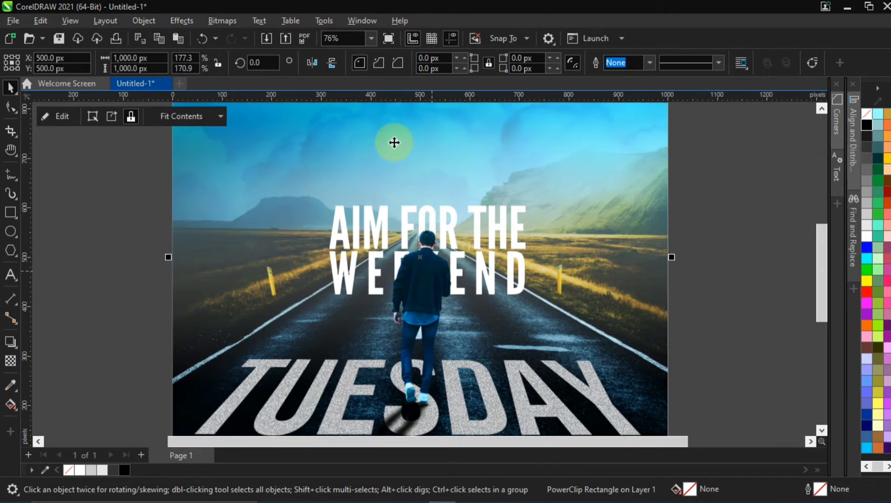
{"action": "left_click_drag", "start_coordinate": [394, 99], "coordinate": [431, 261]}
{"action": "left_click", "coordinate": [441, 277], "text": "ctrl"}
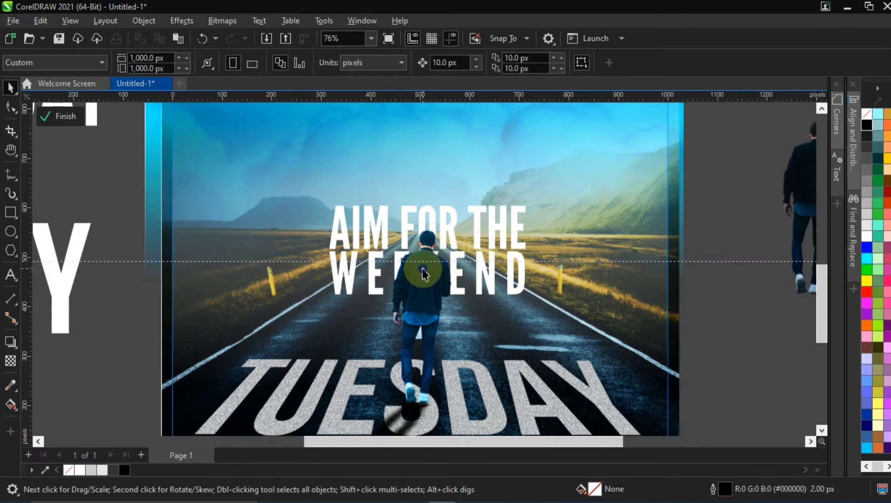
- Try moving the front man beside the poster to X 1,140 px and cropping him to head and shoulders with a 100 by 66 px area
{"action": "left_click", "coordinate": [424, 271]}
{"action": "left_click_drag", "start_coordinate": [484, 278], "coordinate": [739, 270]}
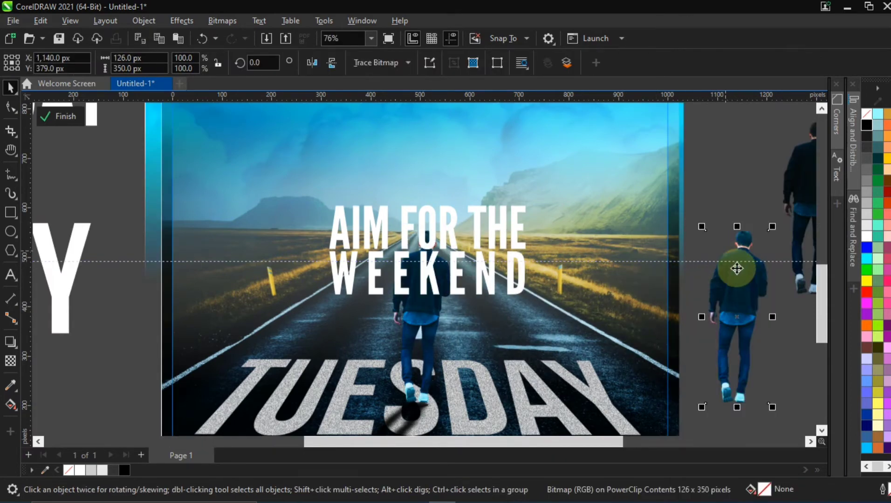
{"action": "scroll", "coordinate": [775, 258], "scroll_direction": "up", "scroll_amount": 3}
{"action": "scroll", "coordinate": [775, 258], "scroll_direction": "up", "scroll_amount": 5}
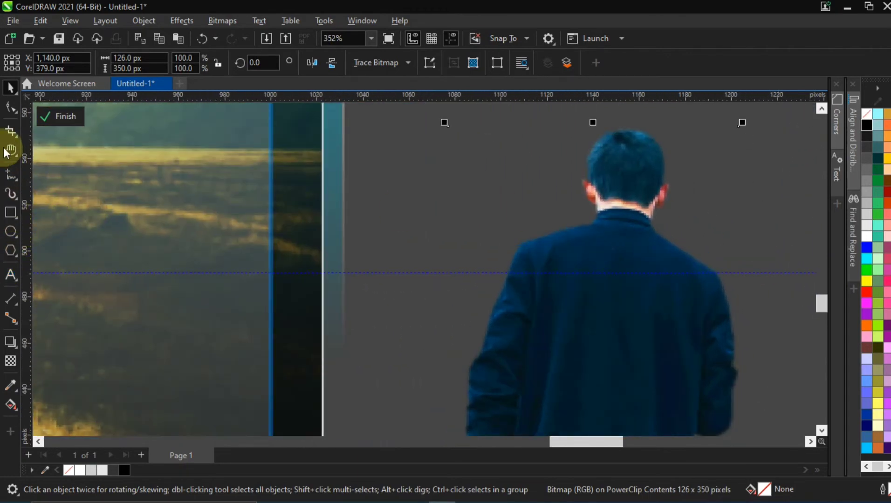
{"action": "left_click", "coordinate": [10, 131]}
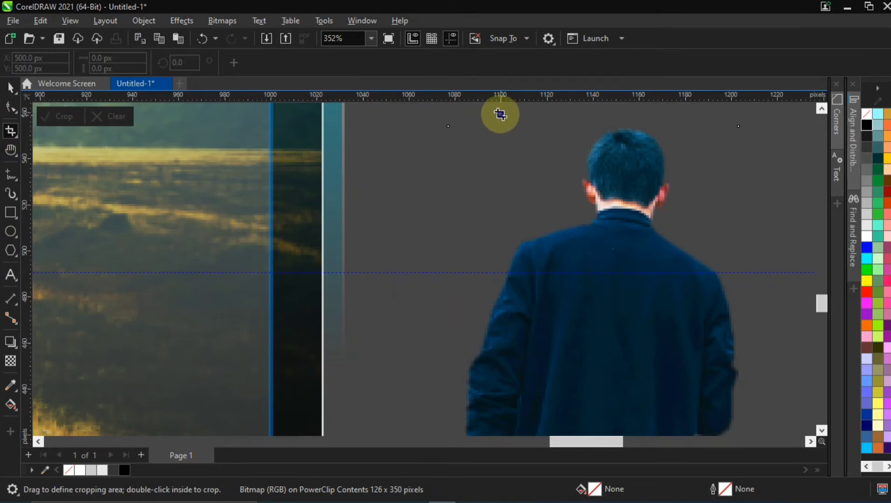
{"action": "left_click_drag", "start_coordinate": [500, 114], "coordinate": [731, 273]}
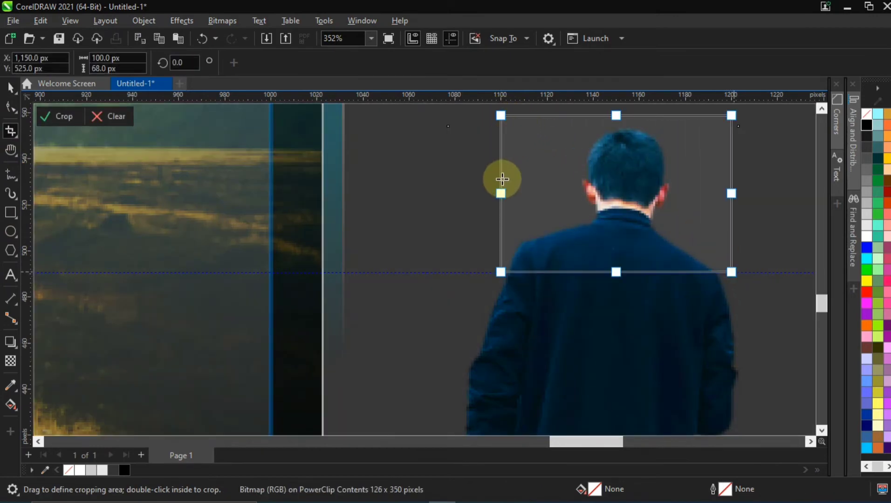
{"action": "left_click_drag", "start_coordinate": [610, 116], "coordinate": [633, 120]}
{"action": "double_click", "coordinate": [630, 173]}
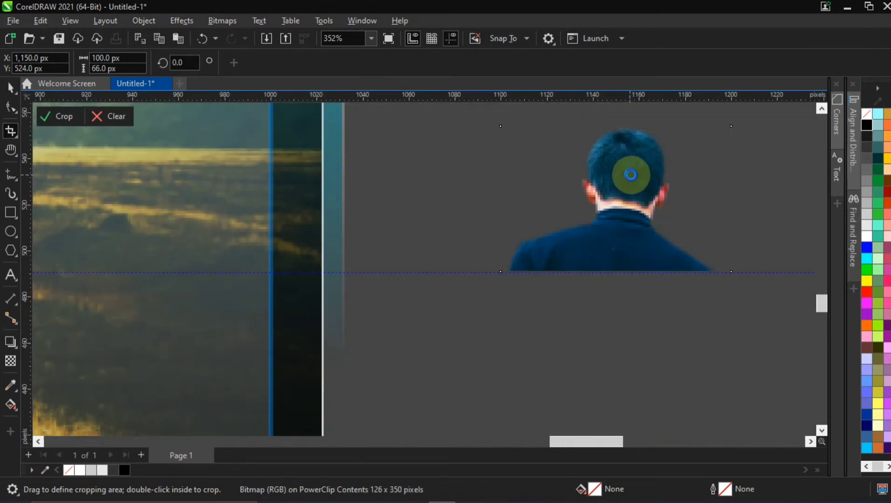
{"action": "scroll", "coordinate": [617, 208], "scroll_direction": "down", "scroll_amount": 5}
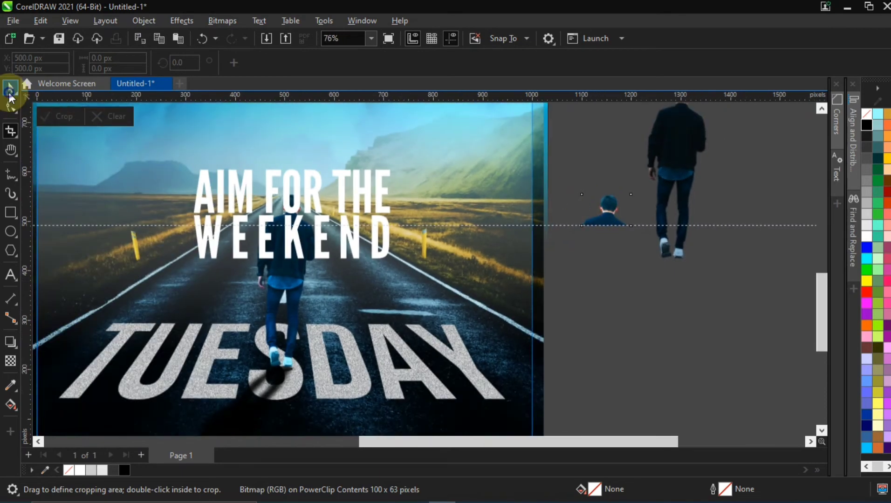
- Try placing the cropped head and shoulders over the original man at X 508.37 px, Y 522.5 px, and undo a stacking order change
{"action": "left_click", "coordinate": [10, 87]}
{"action": "left_click_drag", "start_coordinate": [612, 212], "coordinate": [288, 228]}
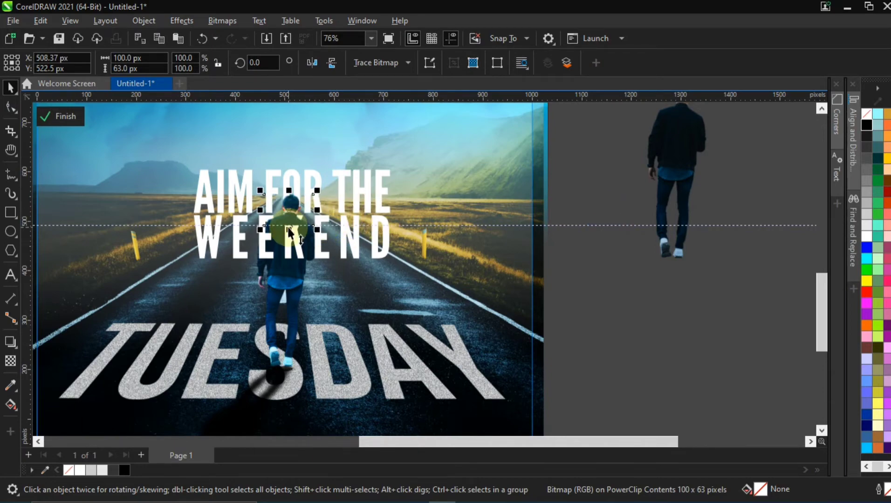
{"action": "scroll", "coordinate": [301, 227], "scroll_direction": "up", "scroll_amount": 4}
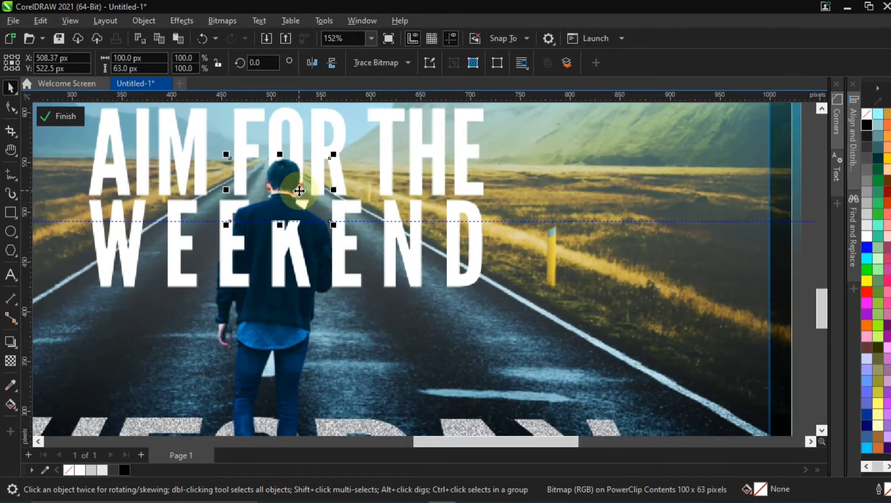
{"action": "scroll", "coordinate": [299, 191], "scroll_direction": "up", "scroll_amount": 2}
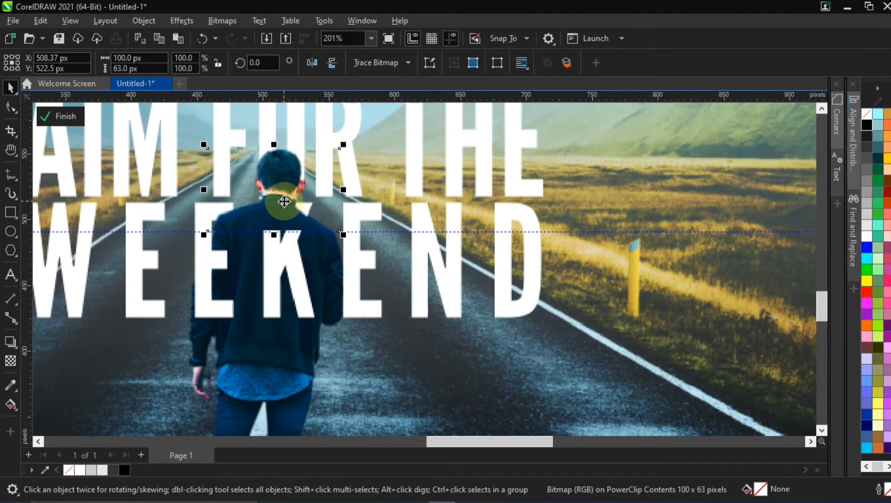
{"action": "left_click", "coordinate": [284, 202]}
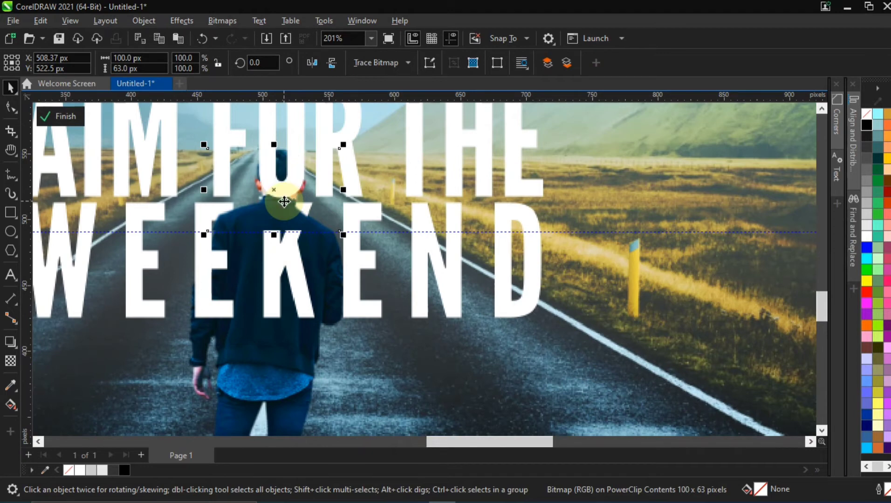
{"action": "key", "text": "ctrl+z"}
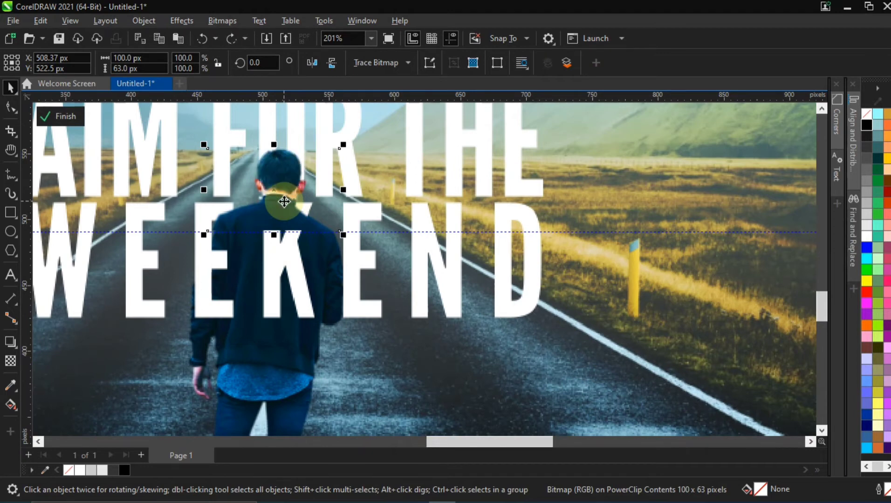
- Try bringing the WEEKEND letter group to the front of all objects and clear the selection
{"action": "left_click", "coordinate": [202, 255]}
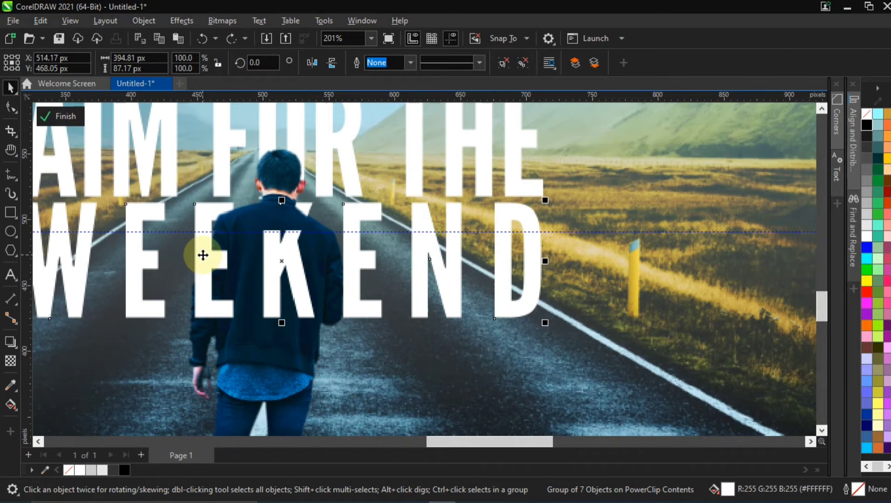
{"action": "key", "text": "shift+Page_Up"}
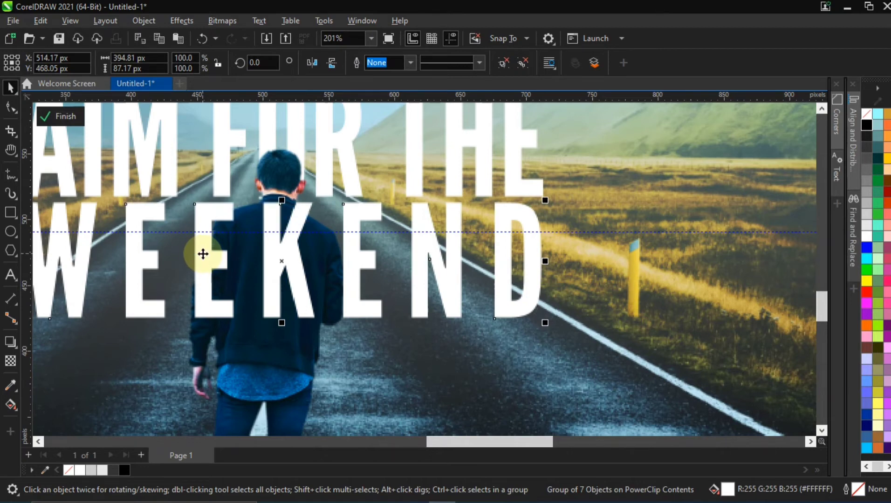
{"action": "scroll", "coordinate": [203, 254], "scroll_direction": "down", "scroll_amount": 5}
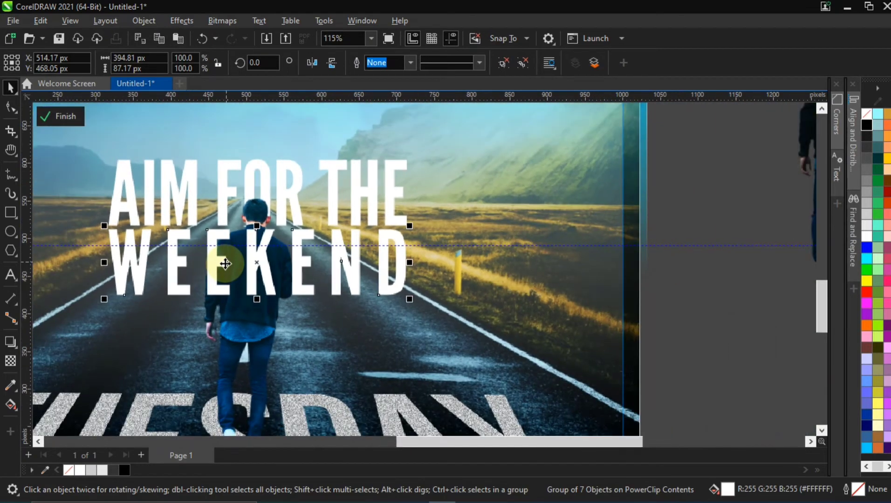
{"action": "scroll", "coordinate": [235, 257], "scroll_direction": "down", "scroll_amount": 1}
{"action": "left_click", "coordinate": [637, 168]}
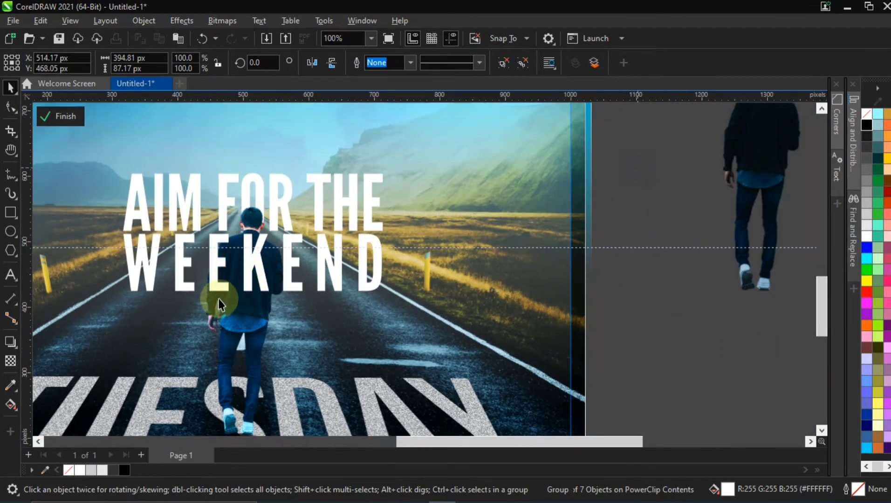
- Examine how both slogan lines layer around the man's head and shoulders
{"action": "left_click", "coordinate": [251, 255]}
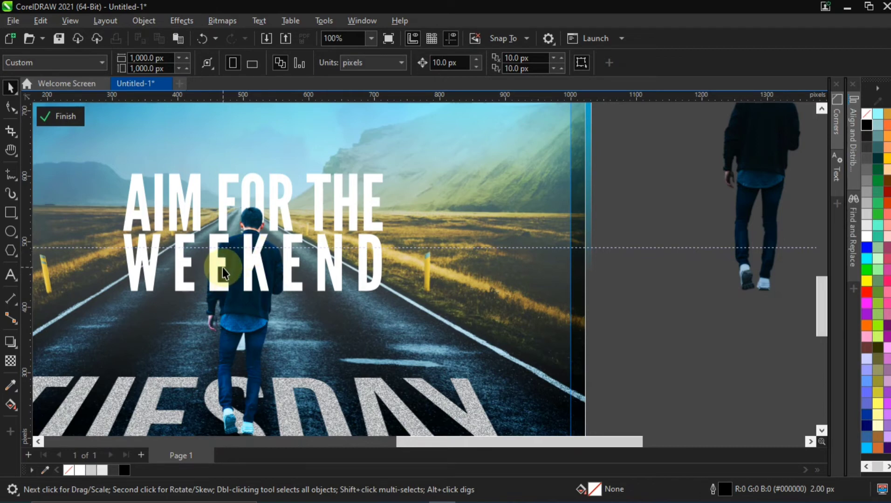
{"action": "left_click", "coordinate": [247, 181]}
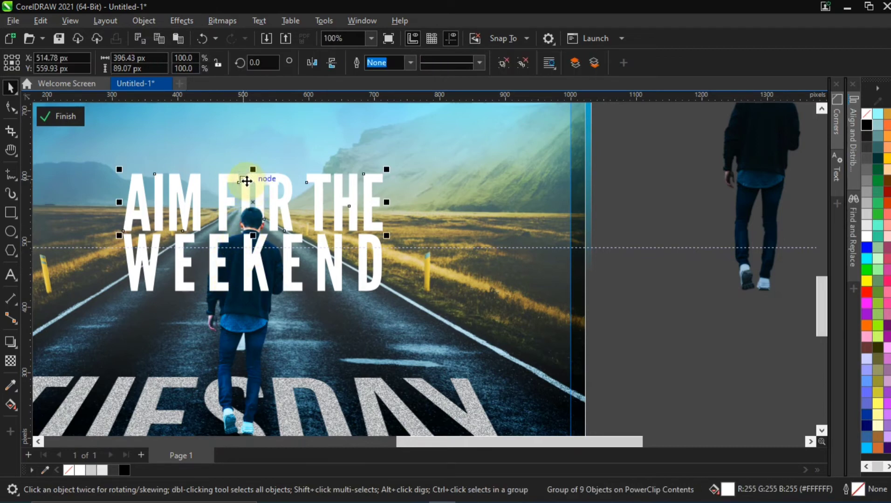
{"action": "left_click", "coordinate": [247, 252], "text": "shift"}
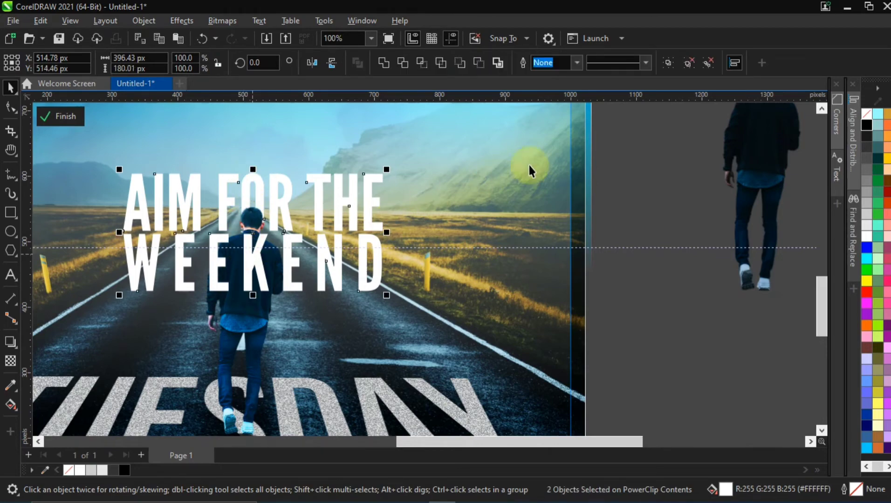
{"action": "left_click", "coordinate": [637, 150]}
{"action": "scroll", "coordinate": [233, 266], "scroll_direction": "down", "scroll_amount": 3}
{"action": "scroll", "coordinate": [233, 271], "scroll_direction": "down", "scroll_amount": 1}
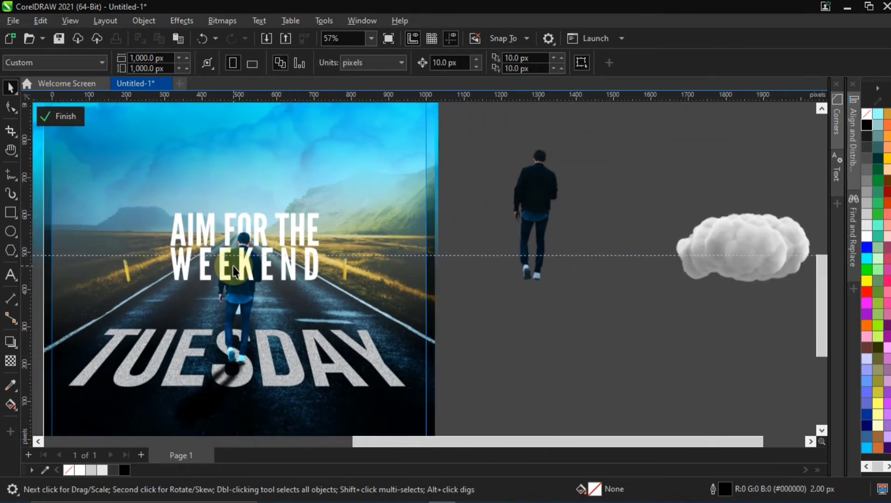
{"action": "key", "text": "h"}
{"action": "left_click_drag", "start_coordinate": [256, 264], "coordinate": [312, 245]}
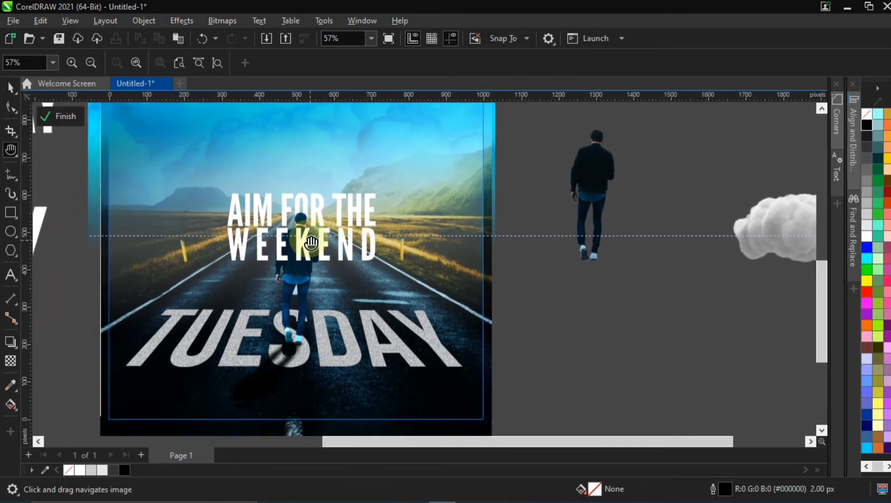
{"action": "scroll", "coordinate": [303, 236], "scroll_direction": "up", "scroll_amount": 2}
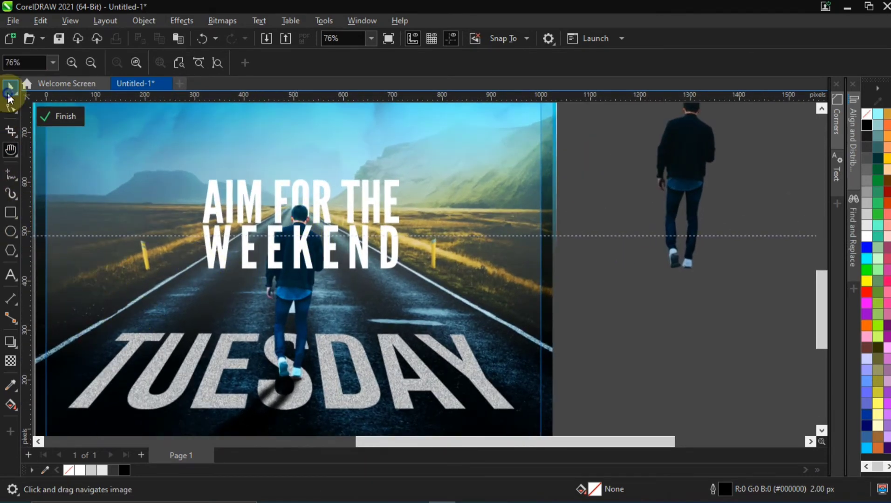
{"action": "left_click", "coordinate": [9, 87]}
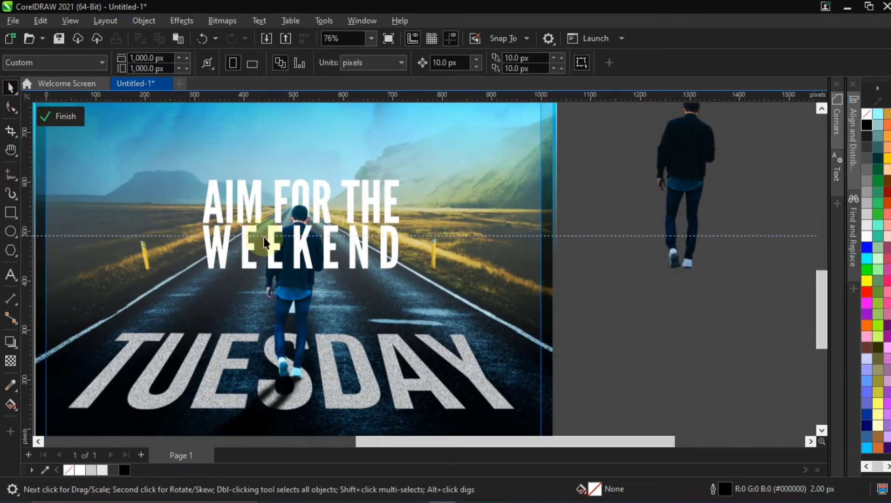
- Undo back to the uncropped front man at X 500 px, Y 379 px, and try moving him aside to X 1,128 px, undoing that move
{"action": "left_click", "coordinate": [299, 278]}
{"action": "scroll", "coordinate": [299, 245], "scroll_direction": "up", "scroll_amount": 3}
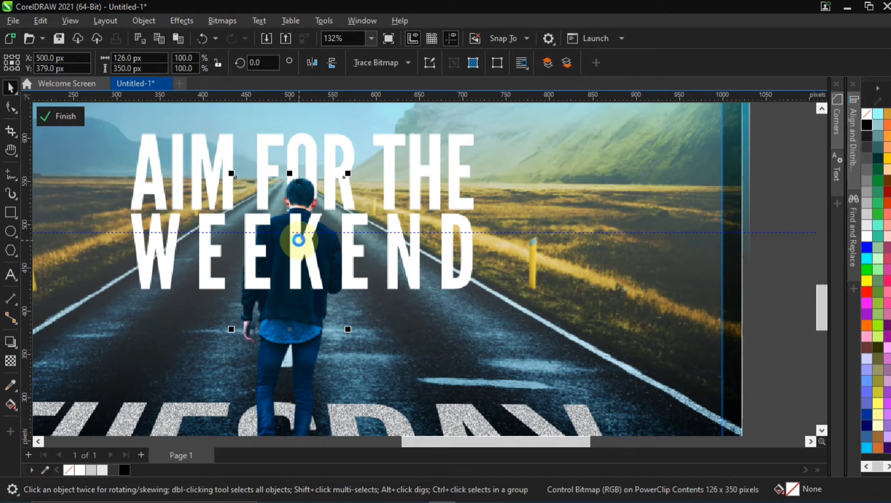
{"action": "left_click", "coordinate": [301, 278]}
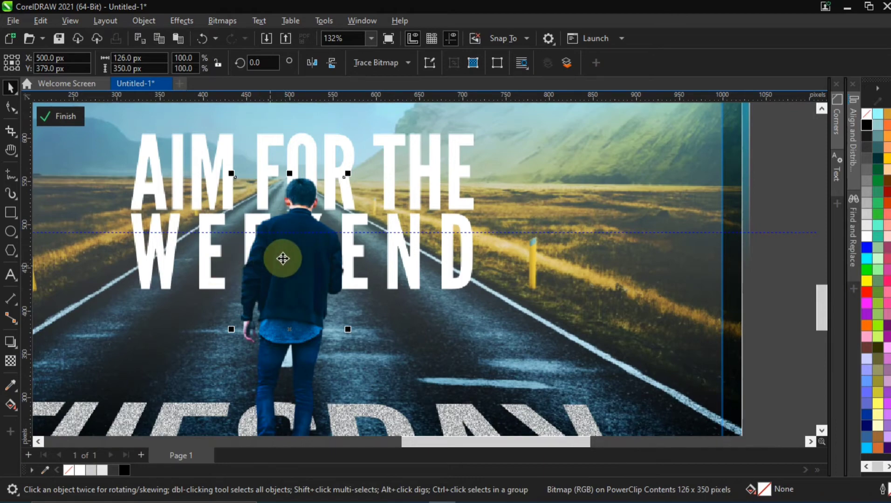
{"action": "scroll", "coordinate": [309, 283], "scroll_direction": "down", "scroll_amount": 2}
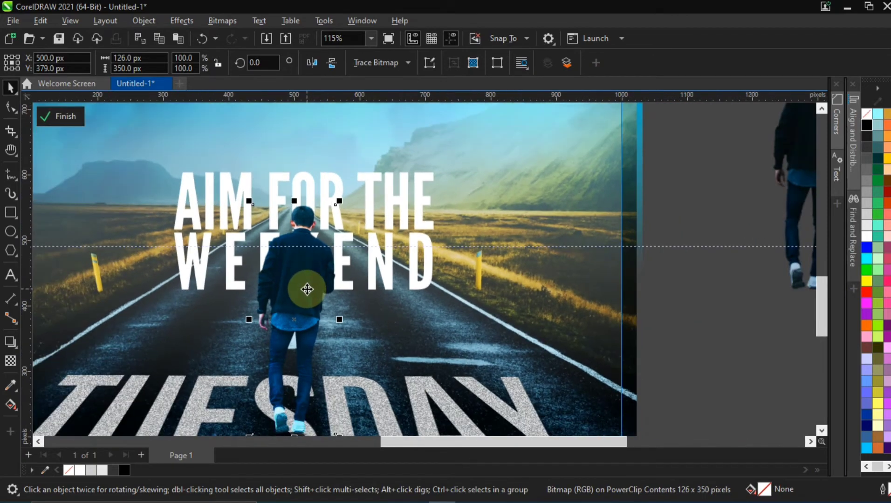
{"action": "scroll", "coordinate": [307, 289], "scroll_direction": "down", "scroll_amount": 1}
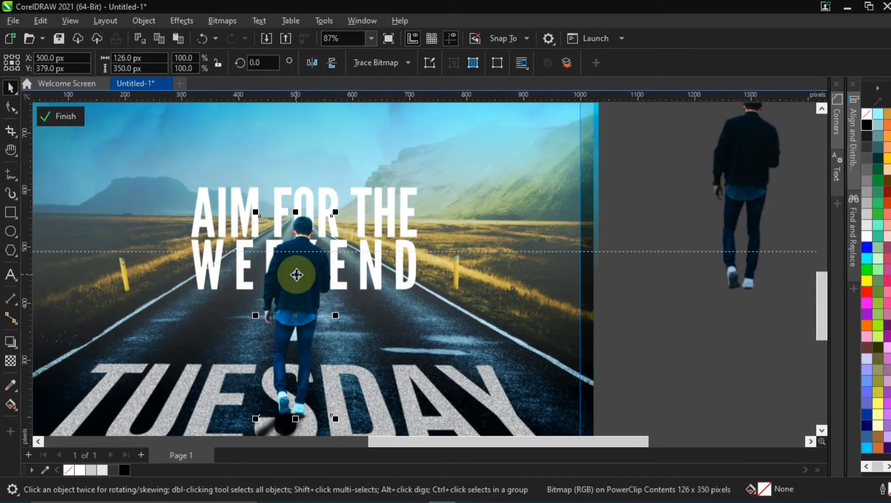
{"action": "left_click_drag", "start_coordinate": [296, 273], "coordinate": [651, 292]}
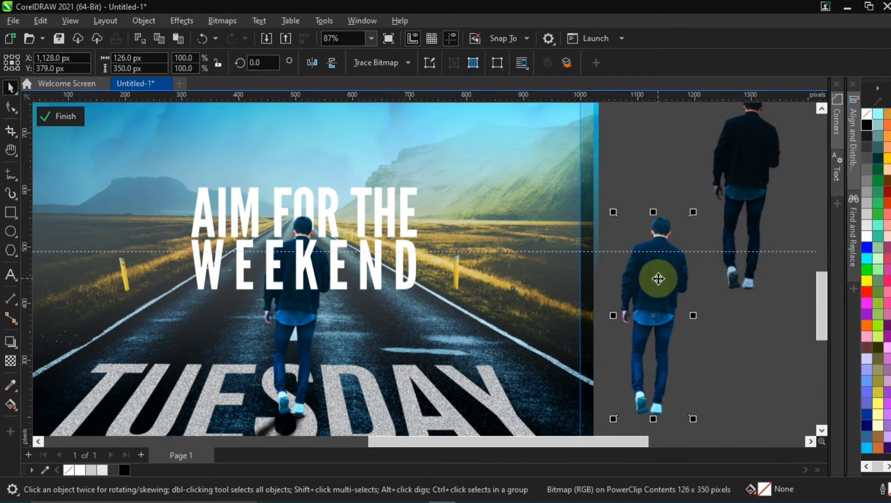
{"action": "key", "text": "ctrl+z"}
- Leave the poster's clipped contents and add vertical guidelines through the man's body at X 466 px and X 536.5 px
{"action": "left_click", "coordinate": [632, 224]}
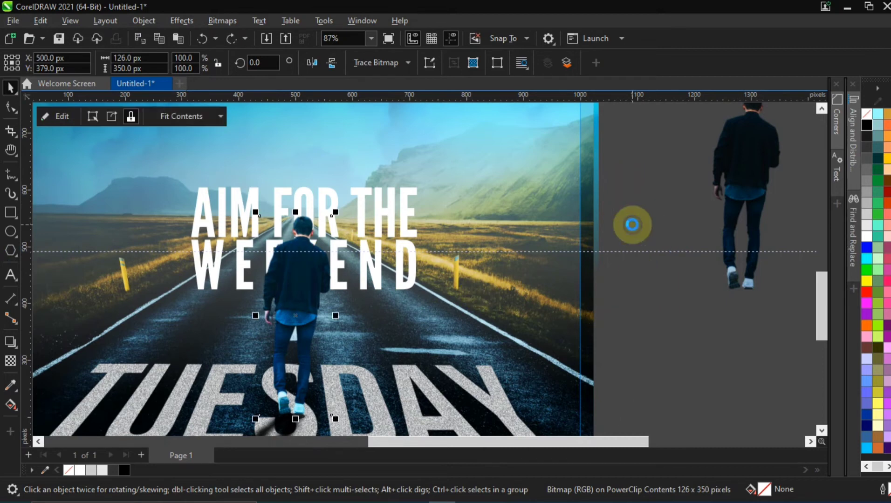
{"action": "left_click", "coordinate": [40, 274]}
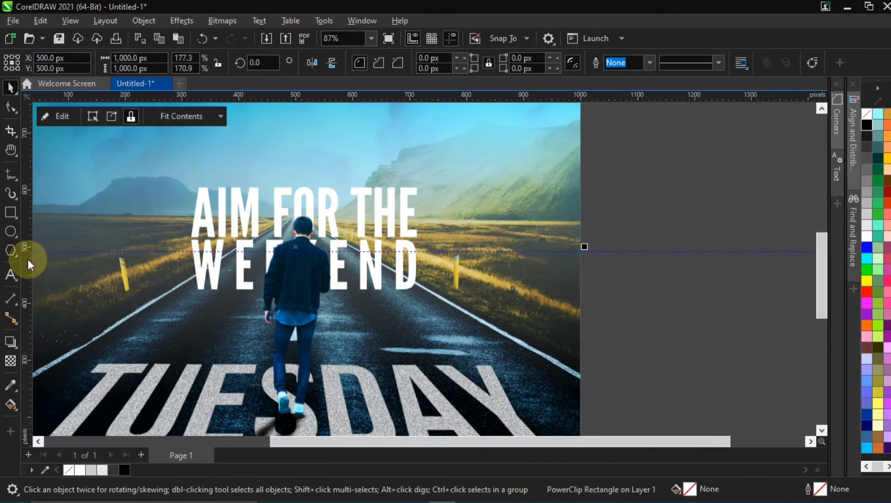
{"action": "left_click_drag", "start_coordinate": [29, 262], "coordinate": [276, 292]}
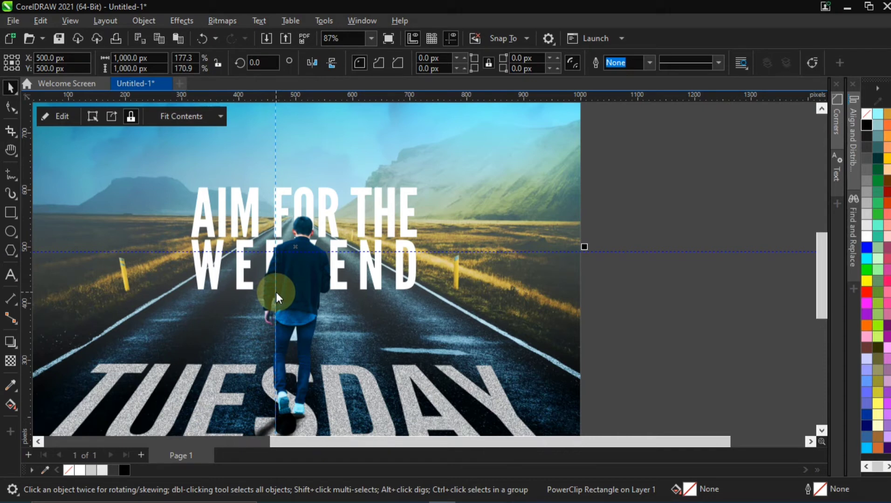
{"action": "left_click_drag", "start_coordinate": [276, 293], "coordinate": [277, 292]}
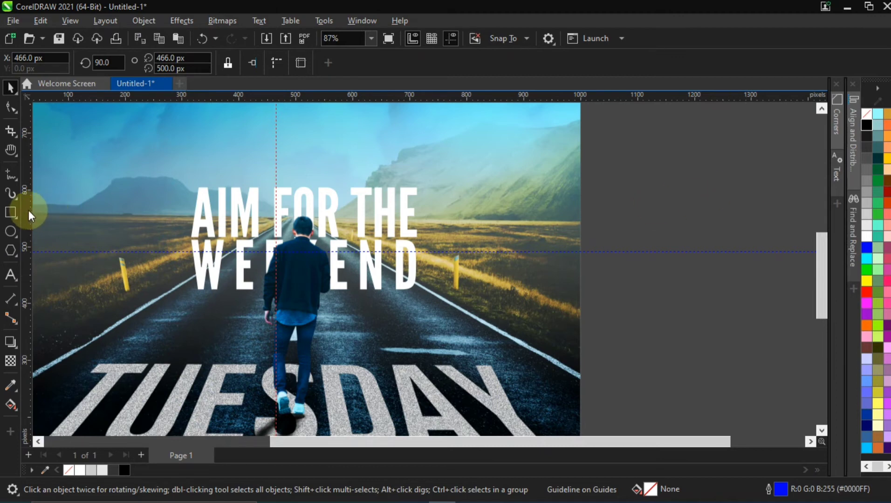
{"action": "left_click_drag", "start_coordinate": [29, 211], "coordinate": [316, 270]}
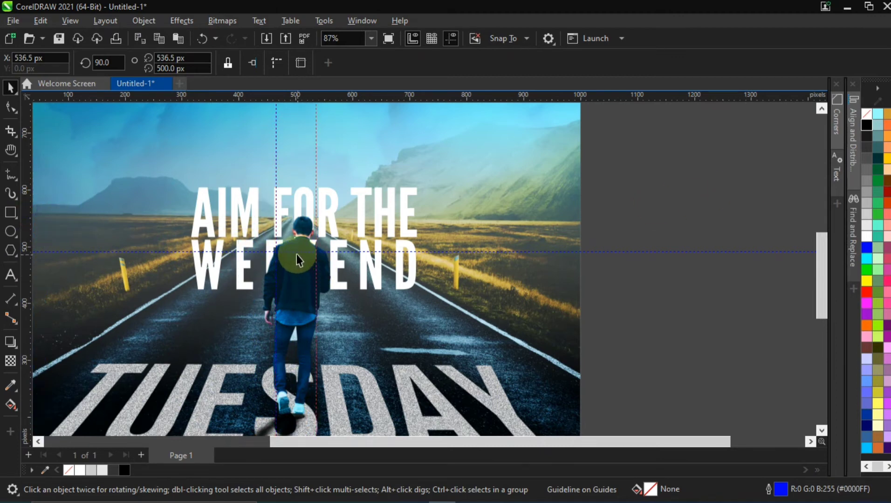
- Inside the poster's clipped contents, move the front man aside to X 1,108 px and crop off his head above the horizontal guideline
{"action": "double_click", "coordinate": [298, 274]}
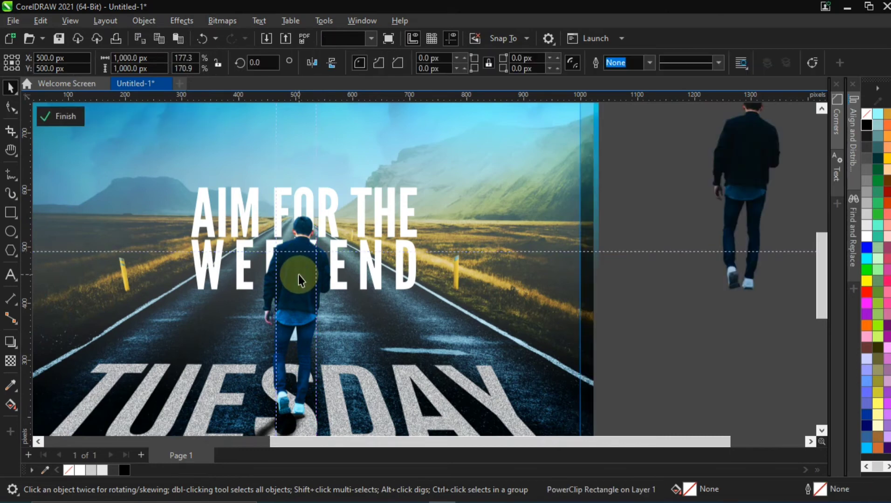
{"action": "left_click_drag", "start_coordinate": [297, 278], "coordinate": [645, 268]}
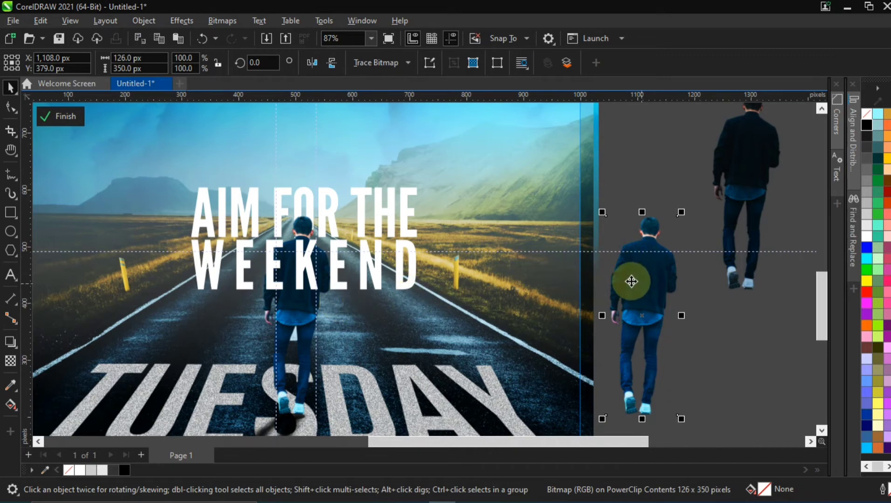
{"action": "left_click", "coordinate": [10, 131]}
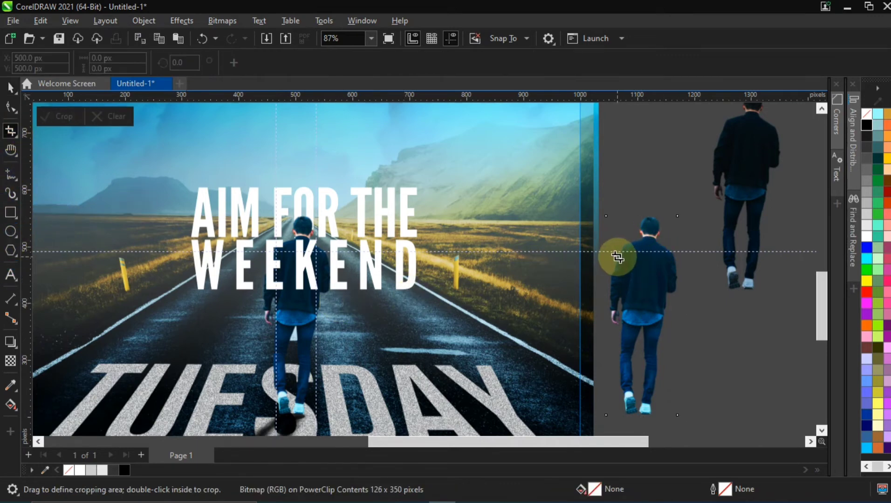
{"action": "left_click_drag", "start_coordinate": [614, 254], "coordinate": [681, 415]}
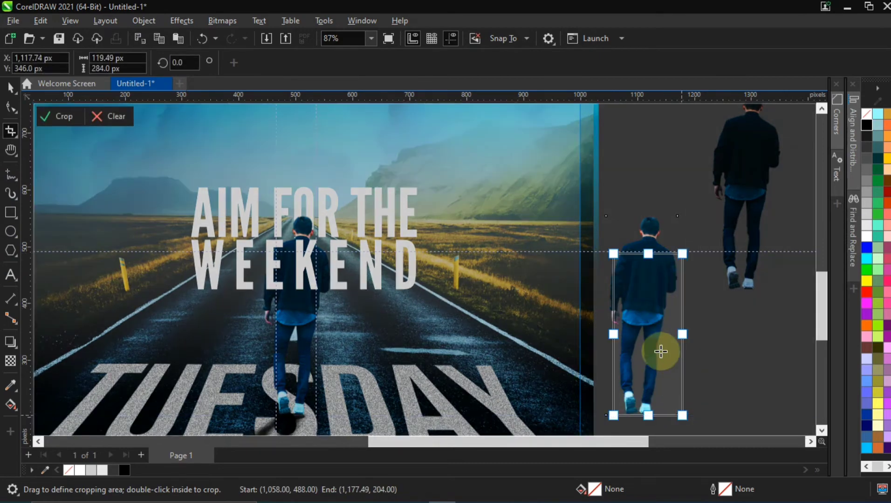
{"action": "left_click_drag", "start_coordinate": [613, 333], "coordinate": [607, 335]}
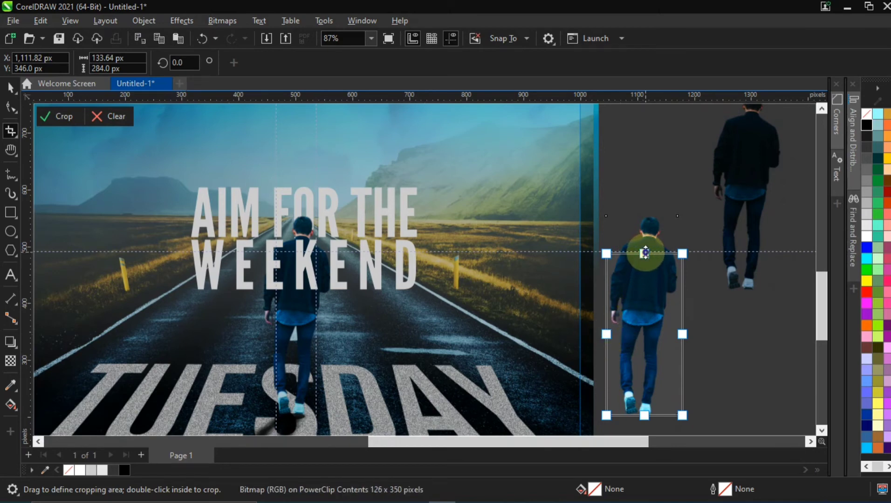
{"action": "left_click_drag", "start_coordinate": [646, 253], "coordinate": [644, 251]}
{"action": "double_click", "coordinate": [638, 303]}
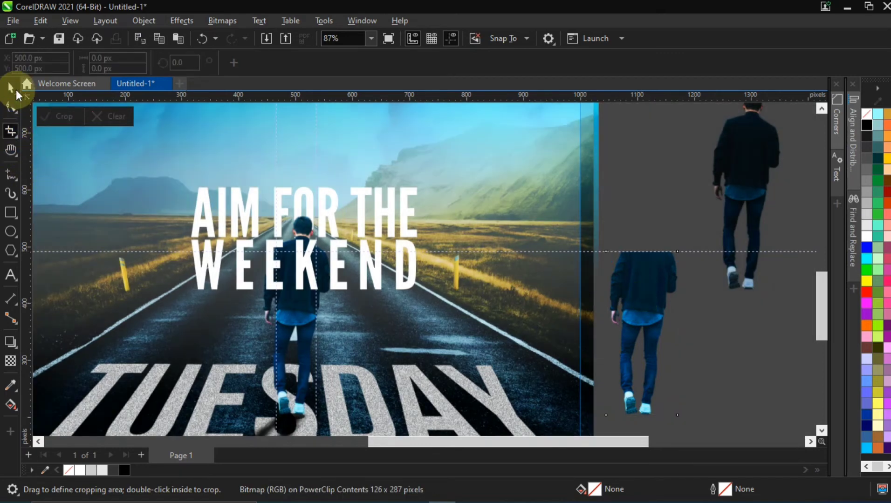
- Return the cropped front man to the road at X 499 px, Y 347.5 px
{"action": "left_click", "coordinate": [16, 93]}
{"action": "left_click_drag", "start_coordinate": [656, 300], "coordinate": [309, 298]}
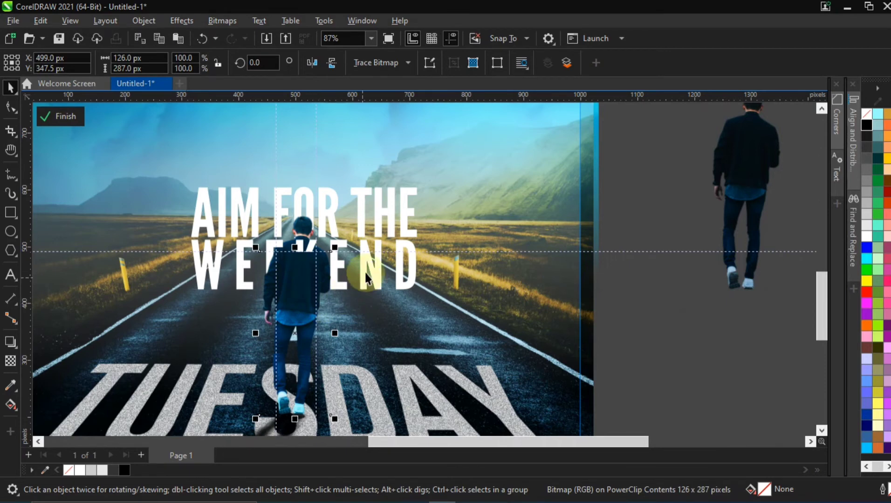
- Ungroup the WEEKEND letters and place the letter K behind the walking man
{"action": "left_click", "coordinate": [342, 238]}
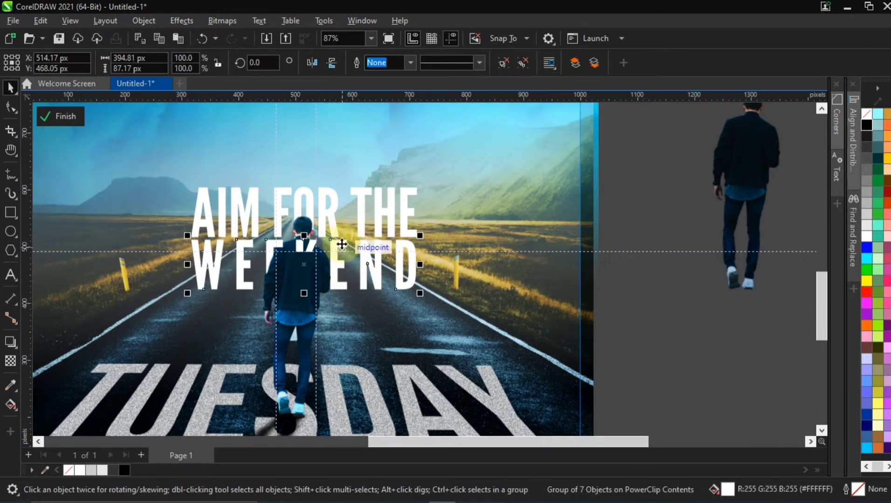
{"action": "key", "text": "ctrl+u"}
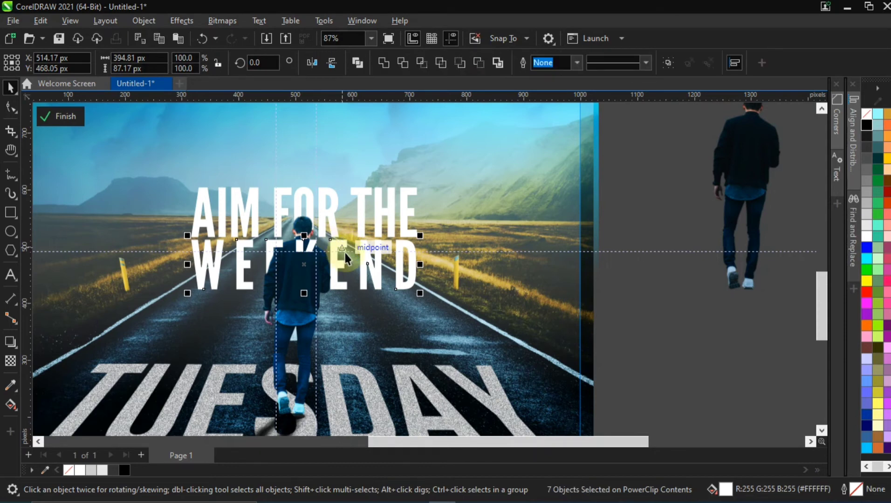
{"action": "left_click", "coordinate": [635, 149]}
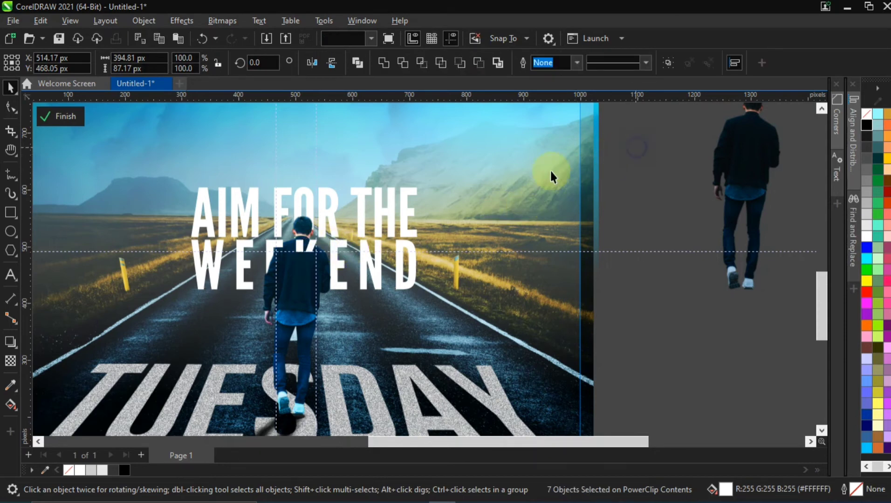
{"action": "left_click", "coordinate": [312, 249]}
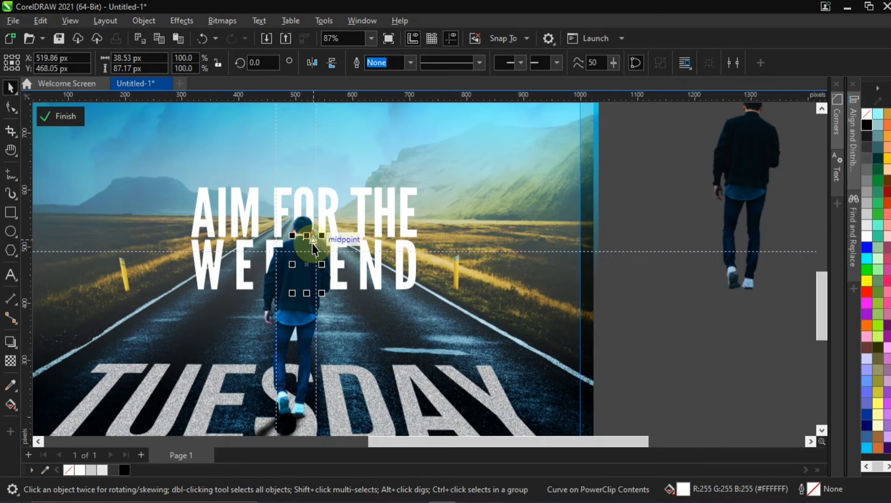
{"action": "left_click", "coordinate": [603, 167]}
- Group the six WEEKEND letters other than the K
{"action": "scroll", "coordinate": [273, 262], "scroll_direction": "up", "scroll_amount": 5}
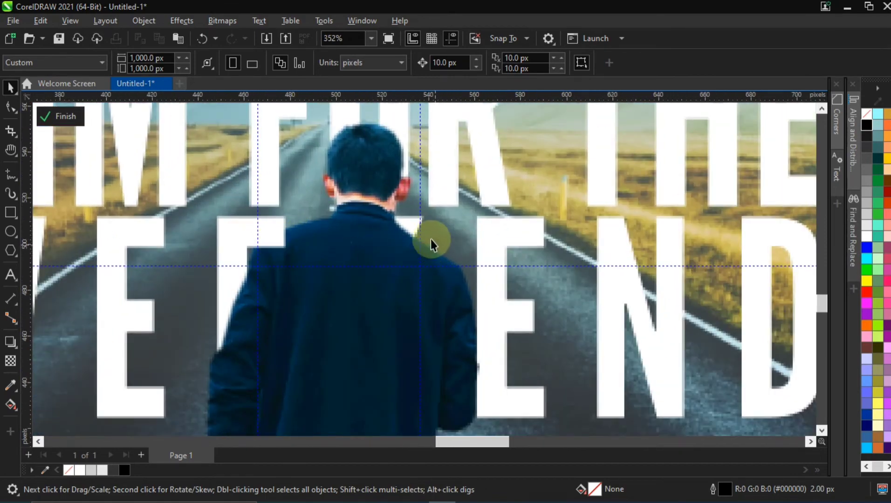
{"action": "left_click", "coordinate": [491, 312]}
{"action": "scroll", "coordinate": [468, 350], "scroll_direction": "down", "scroll_amount": 4}
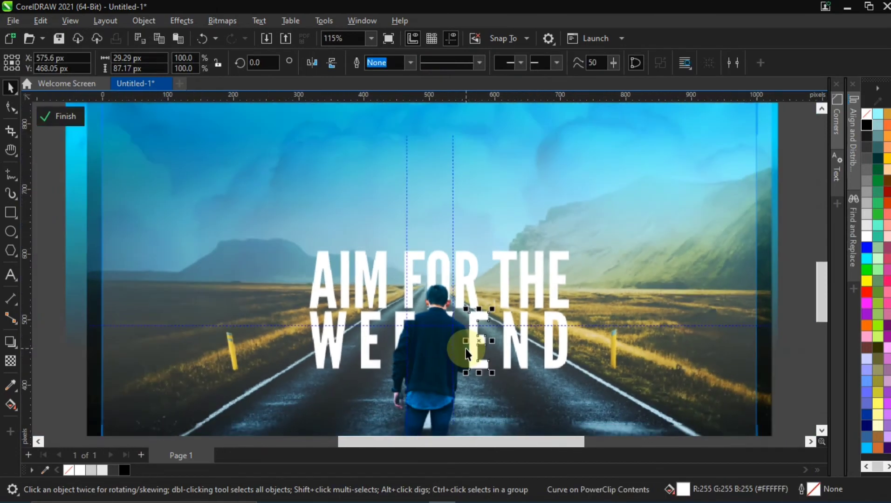
{"action": "scroll", "coordinate": [468, 353], "scroll_direction": "down", "scroll_amount": 1}
{"action": "key", "text": "h"}
{"action": "left_click_drag", "start_coordinate": [468, 352], "coordinate": [397, 292]}
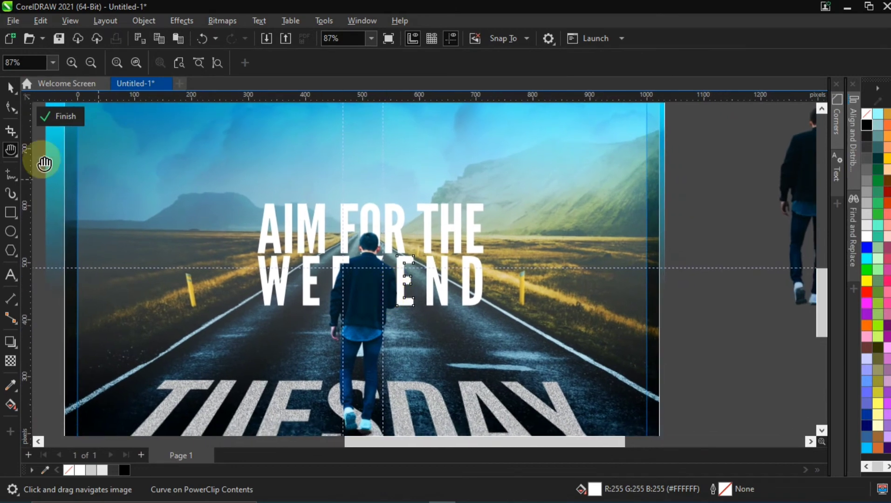
{"action": "left_click", "coordinate": [10, 87]}
{"action": "left_click_drag", "start_coordinate": [696, 243], "coordinate": [361, 320]}
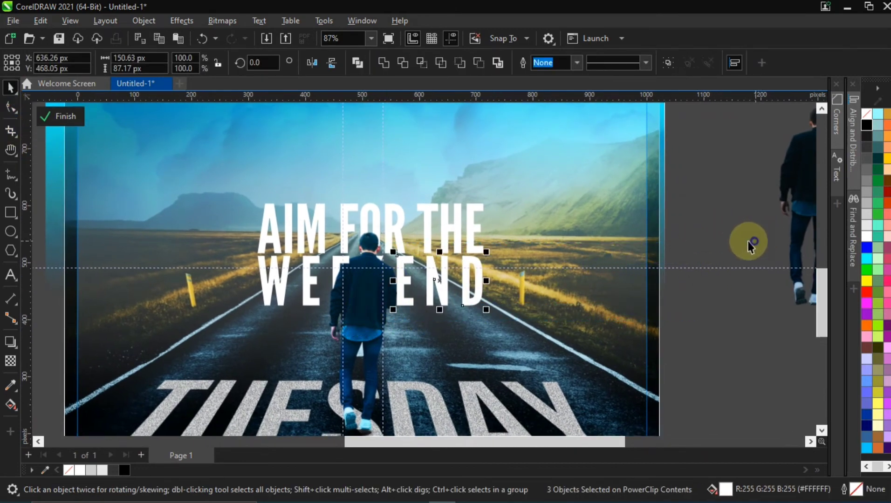
{"action": "left_click_drag", "start_coordinate": [747, 242], "coordinate": [392, 325]}
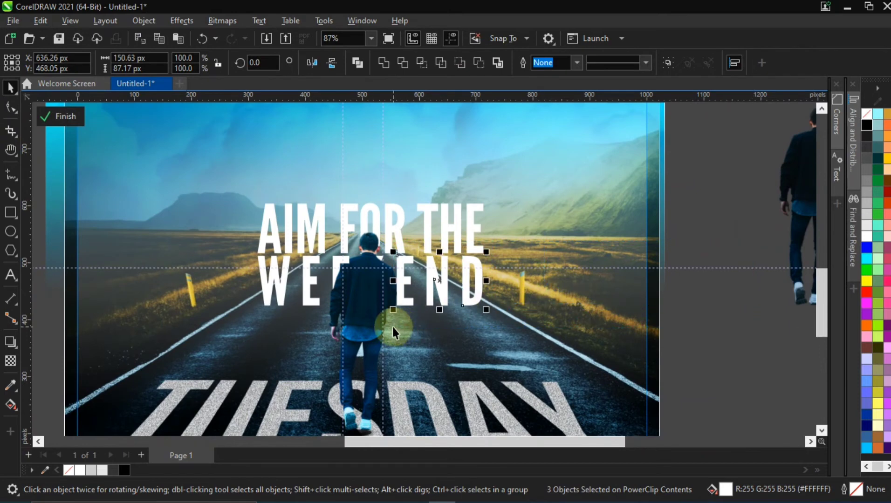
{"action": "left_click", "coordinate": [292, 276], "text": "shift"}
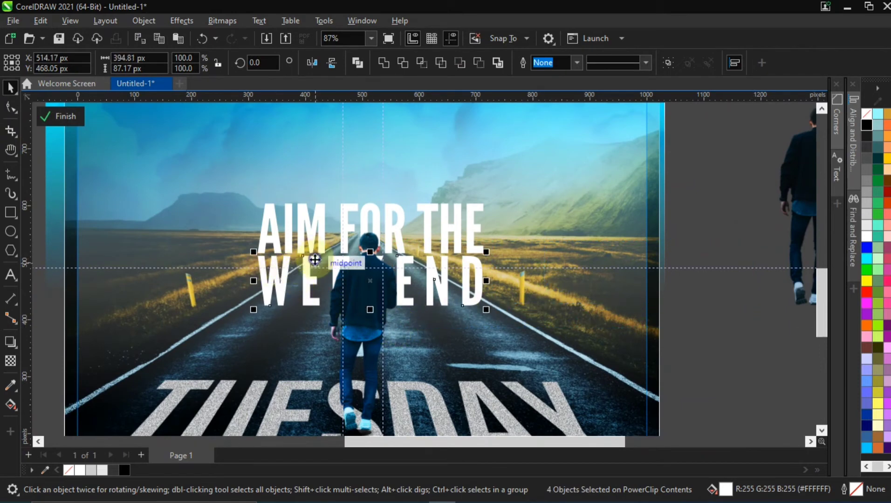
{"action": "left_click", "coordinate": [343, 263], "text": "shift"}
{"action": "left_click", "coordinate": [341, 258], "text": "shift"}
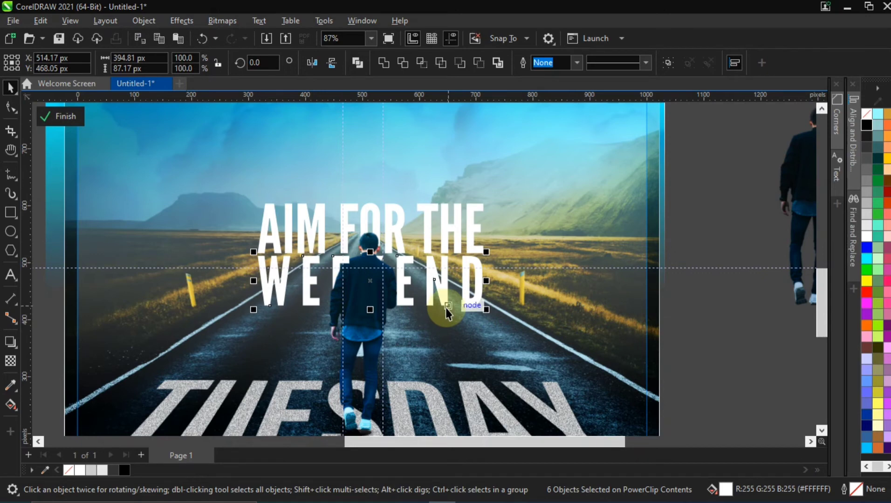
{"action": "key", "text": "ctrl+g"}
- Try grouping the man's head piece with his cropped body and moving them aside, undoing both the move and the grouping
{"action": "left_click", "coordinate": [368, 242]}
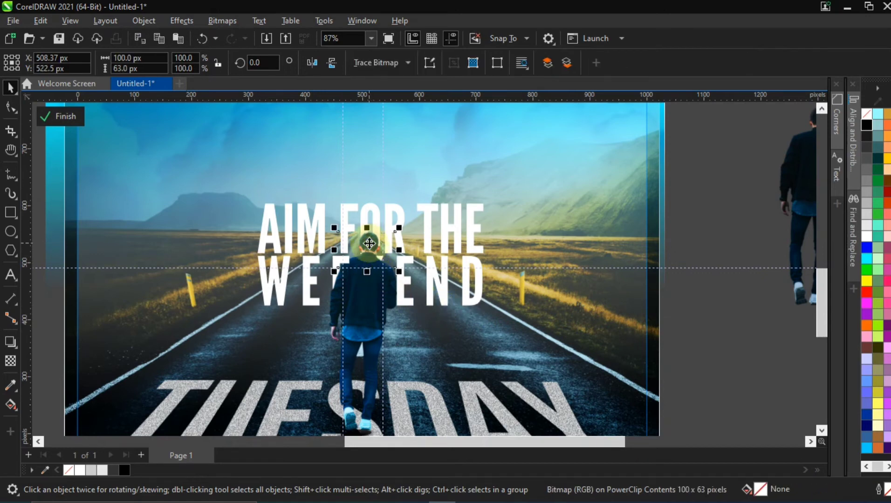
{"action": "left_click", "coordinate": [374, 280], "text": "shift"}
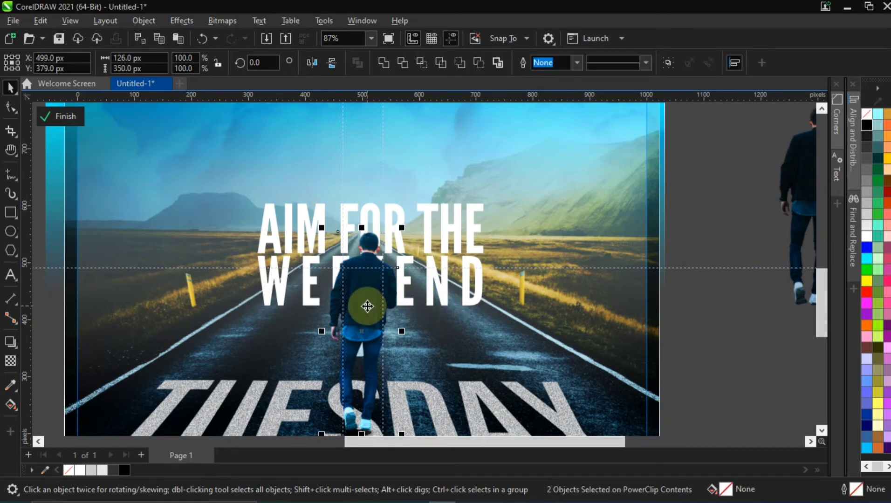
{"action": "key", "text": "ctrl+g"}
{"action": "left_click_drag", "start_coordinate": [362, 304], "coordinate": [480, 306]}
{"action": "key", "text": "ctrl+z"}
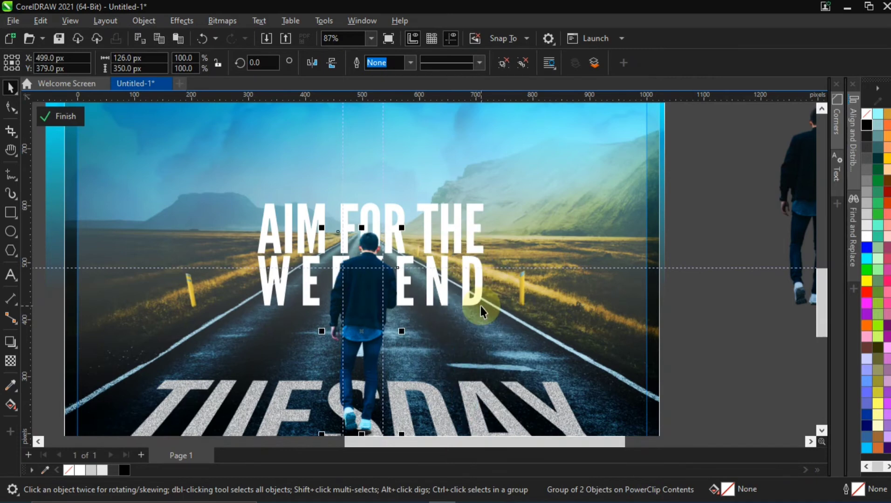
{"action": "key", "text": "ctrl+z"}
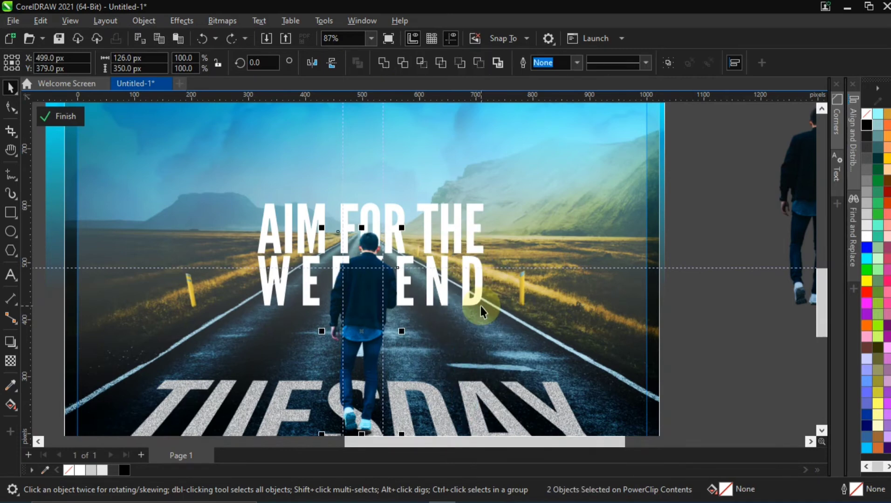
{"action": "left_click", "coordinate": [705, 193]}
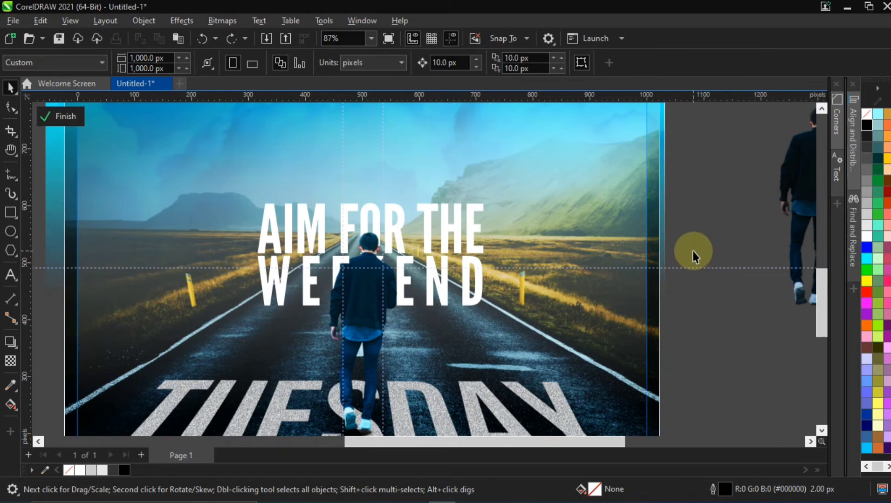
- Scale the AIM FOR THE line down around its centre to about 104.64 by 23.51 px
{"action": "scroll", "coordinate": [693, 251], "scroll_direction": "down", "scroll_amount": 2}
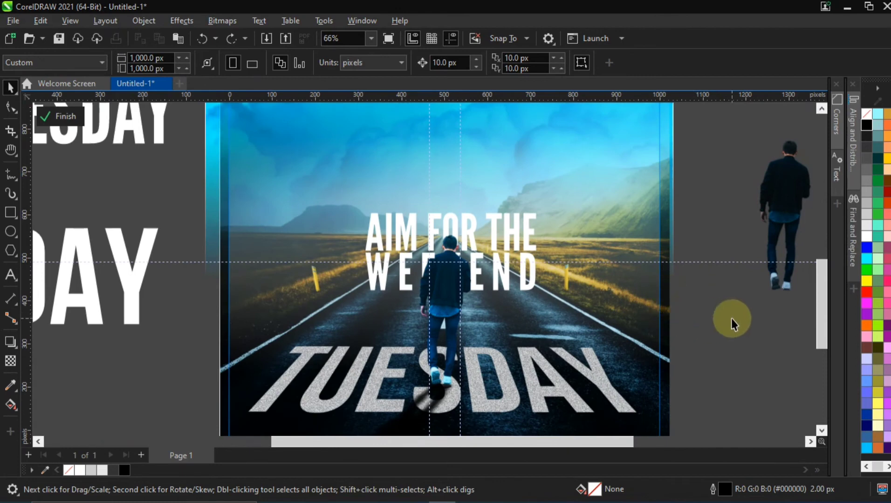
{"action": "left_click", "coordinate": [526, 228]}
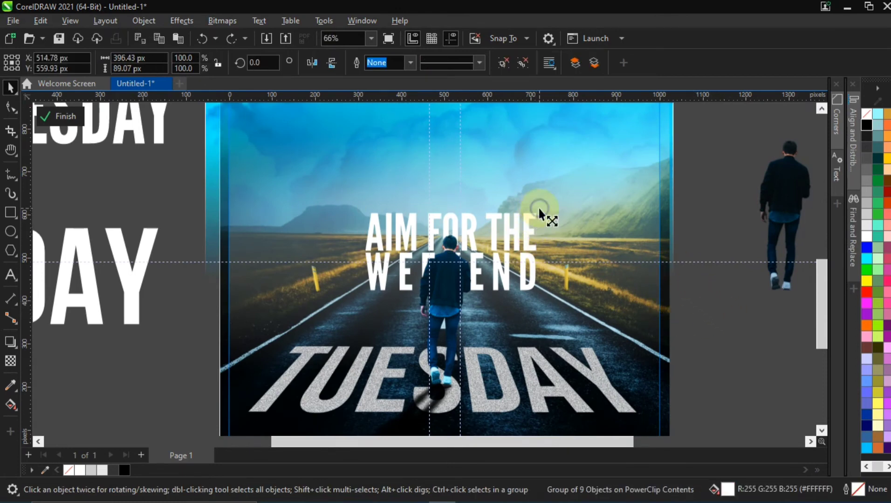
{"action": "left_click_drag", "start_coordinate": [538, 208], "coordinate": [523, 214]}
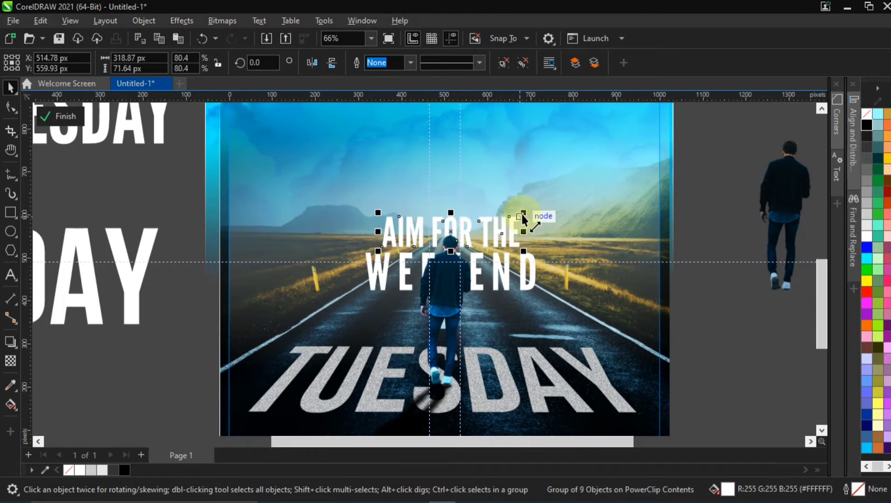
{"action": "left_click_drag", "start_coordinate": [521, 212], "coordinate": [496, 216]}
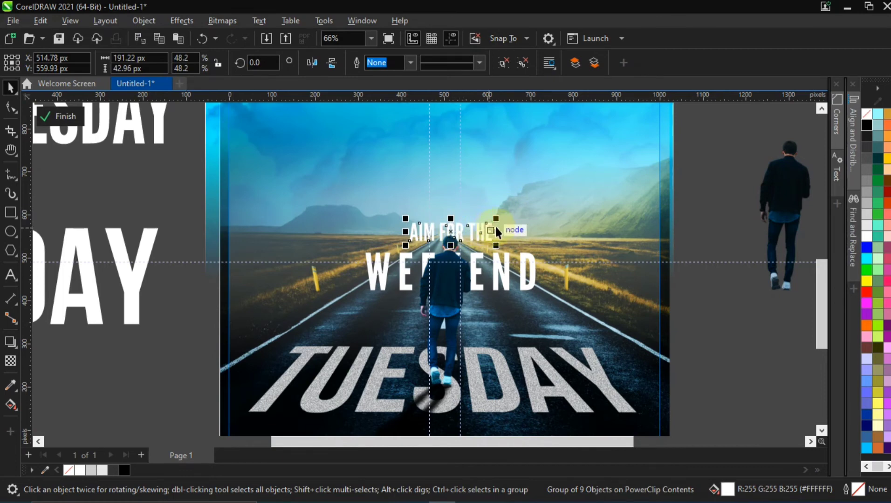
{"action": "left_click_drag", "start_coordinate": [497, 216], "coordinate": [478, 222]}
{"action": "left_click", "coordinate": [706, 224]}
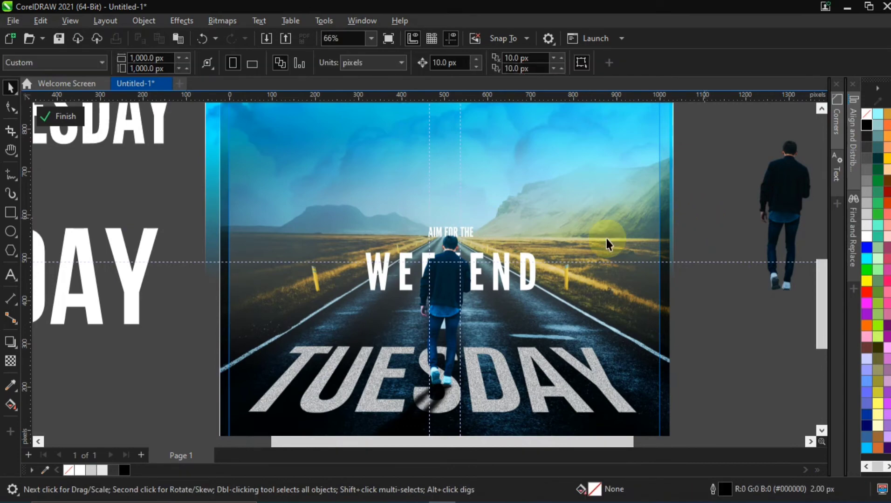
- Nudge the small AIM FOR THE line down to Y 559.74 px above the man's head
{"action": "scroll", "coordinate": [469, 240], "scroll_direction": "up", "scroll_amount": 1}
{"action": "scroll", "coordinate": [469, 240], "scroll_direction": "up", "scroll_amount": 1}
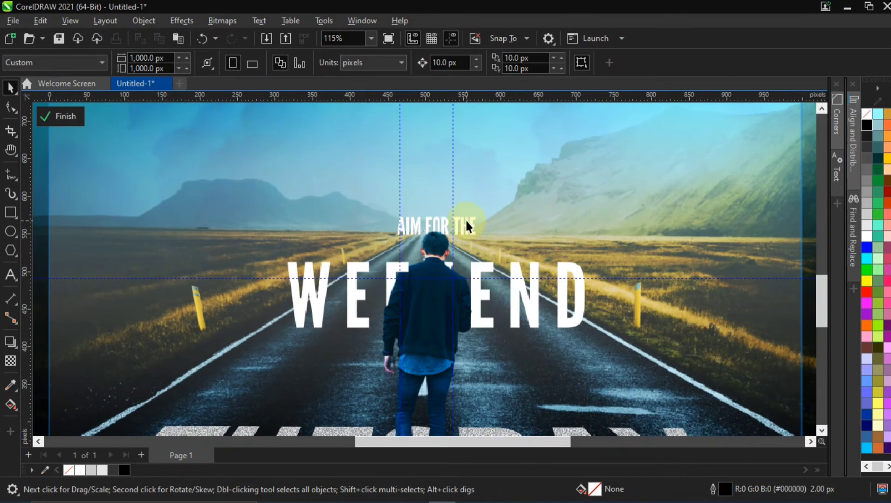
{"action": "left_click", "coordinate": [466, 220]}
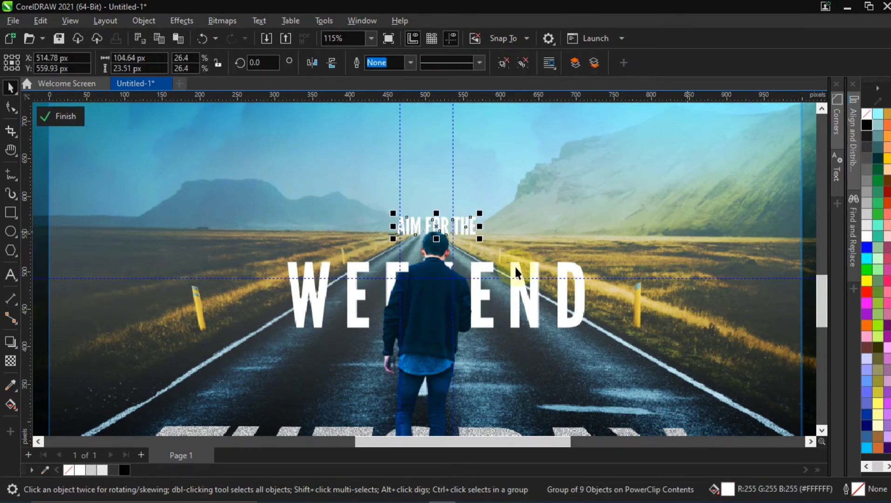
{"action": "scroll", "coordinate": [513, 264], "scroll_direction": "down", "scroll_amount": 2}
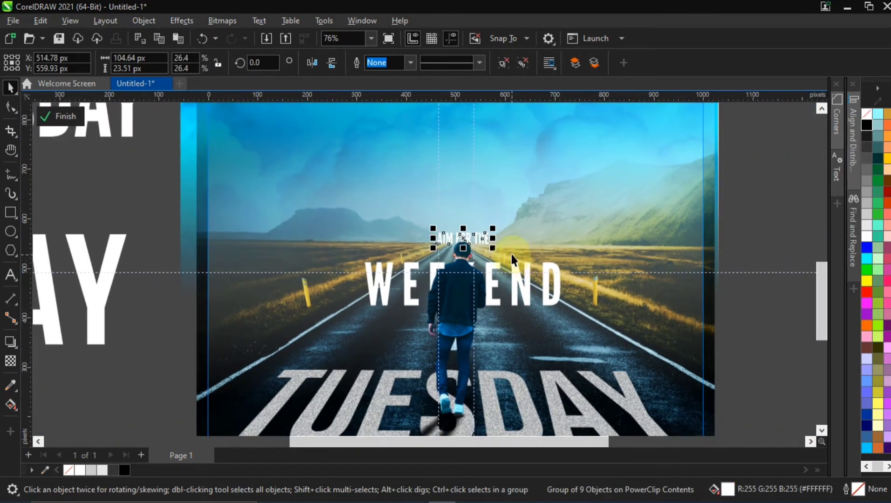
{"action": "key", "text": "Down"}
{"action": "key", "text": "Down"}
- Examine how the reduced AIM FOR THE line sits with WEEKEND and the man across the whole poster
{"action": "scroll", "coordinate": [471, 252], "scroll_direction": "up", "scroll_amount": 3}
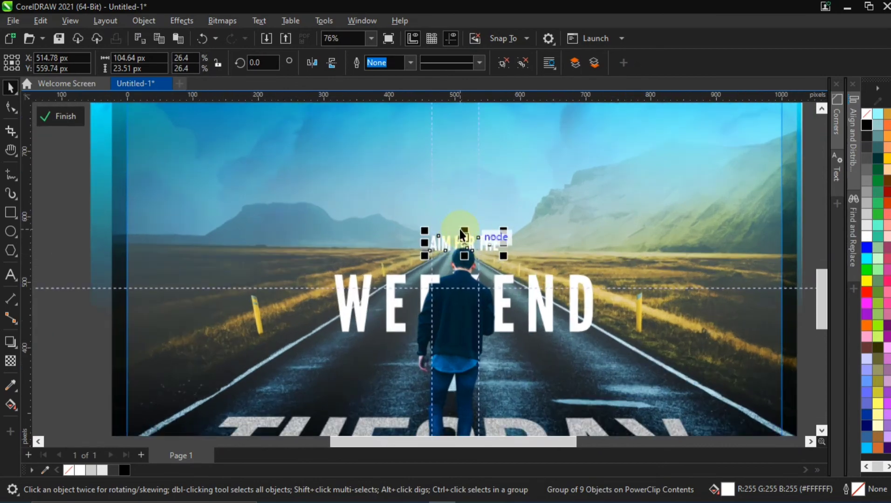
{"action": "scroll", "coordinate": [471, 244], "scroll_direction": "down", "scroll_amount": 5}
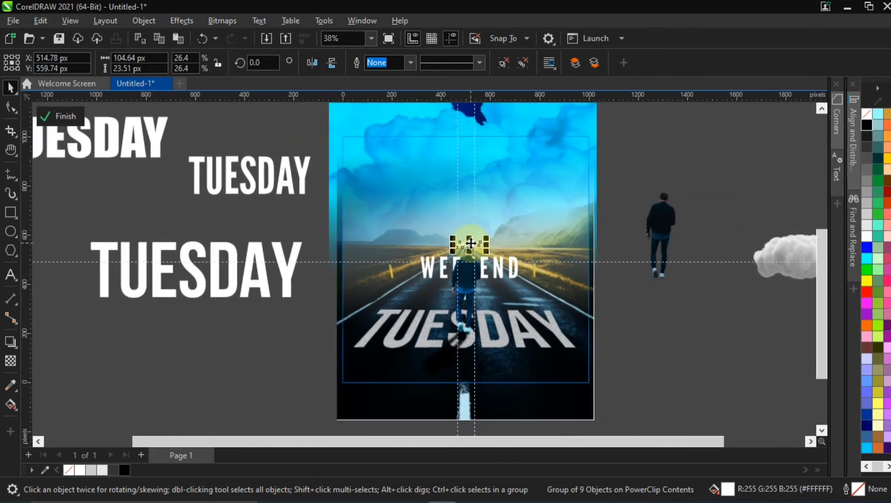
{"action": "key", "text": "h"}
{"action": "left_click_drag", "start_coordinate": [440, 275], "coordinate": [414, 275]}
{"action": "scroll", "coordinate": [415, 275], "scroll_direction": "up", "scroll_amount": 2}
{"action": "scroll", "coordinate": [415, 275], "scroll_direction": "down", "scroll_amount": 1}
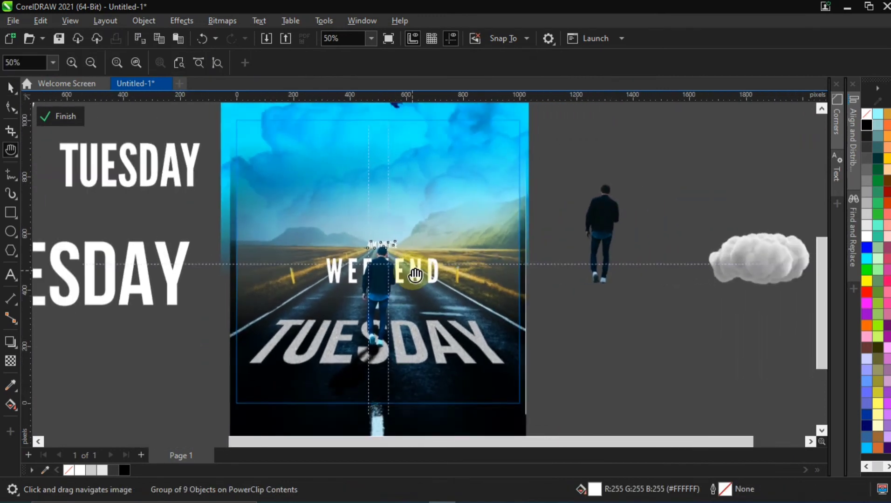
{"action": "left_click", "coordinate": [10, 90]}
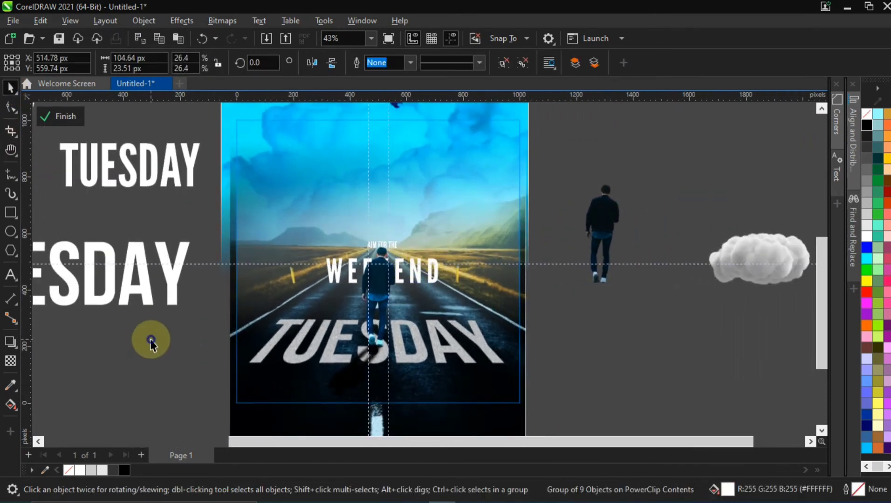
- Finish editing the poster's PowerClip contents and delete the horizontal guideline and both vertical guidelines
{"action": "left_click", "coordinate": [149, 323], "text": "ctrl"}
{"action": "left_click", "coordinate": [420, 298]}
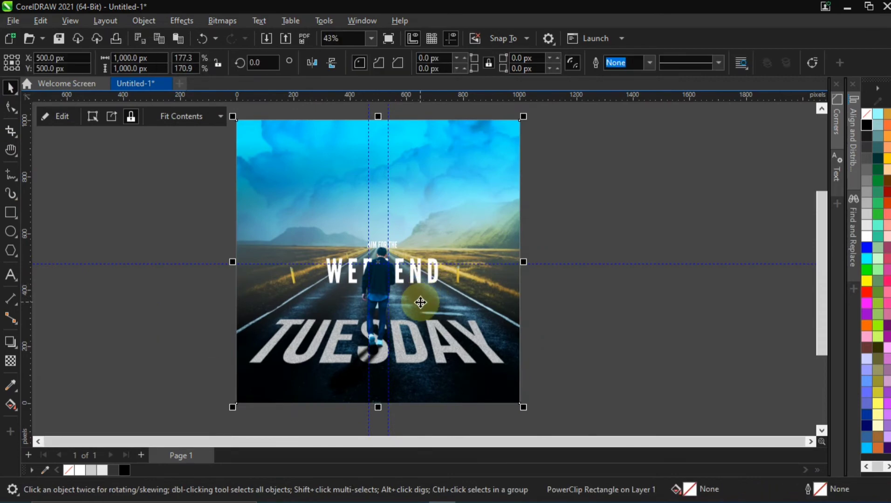
{"action": "left_click", "coordinate": [405, 264]}
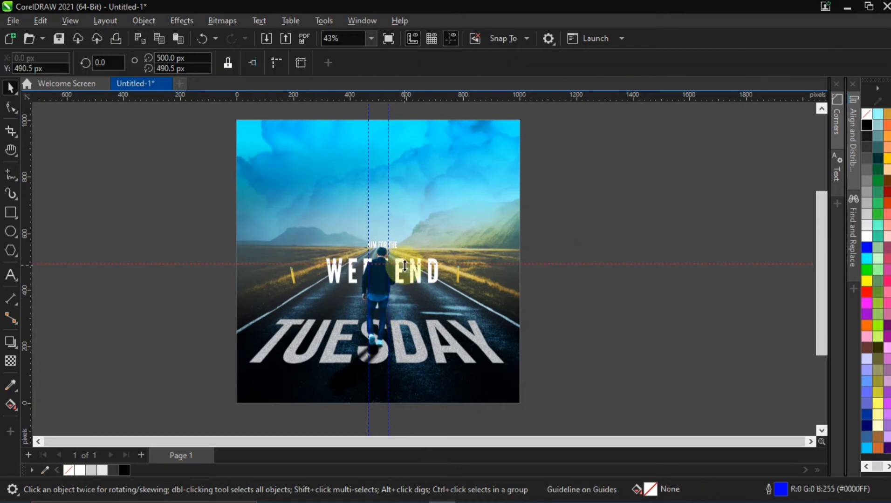
{"action": "left_click", "coordinate": [389, 244]}
{"action": "key", "text": "Delete"}
{"action": "left_click", "coordinate": [370, 230]}
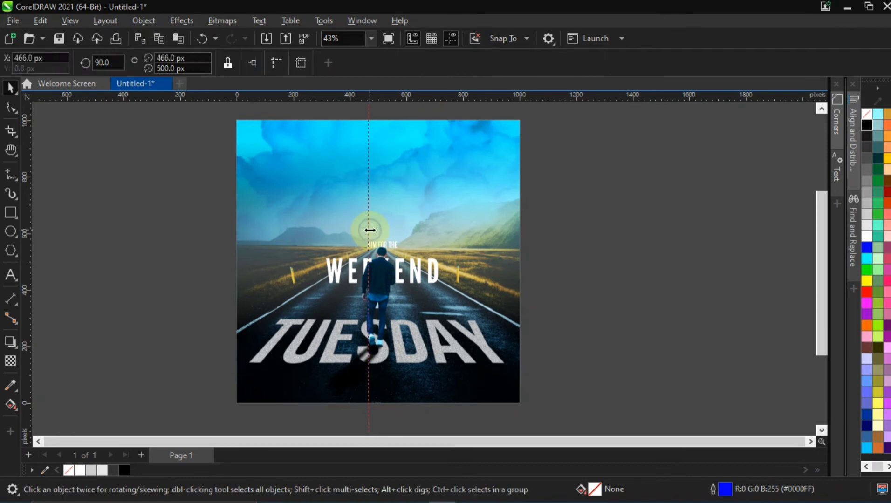
{"action": "key", "text": "Delete"}
- Reopen the poster's PowerClip contents for editing and select the WEEKEND lettering
{"action": "scroll", "coordinate": [391, 275], "scroll_direction": "up", "scroll_amount": 3}
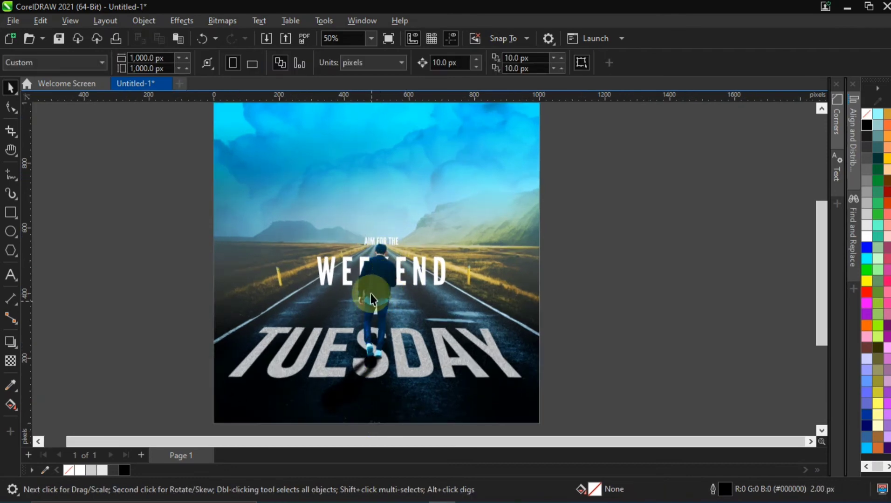
{"action": "scroll", "coordinate": [371, 292], "scroll_direction": "up", "scroll_amount": 4}
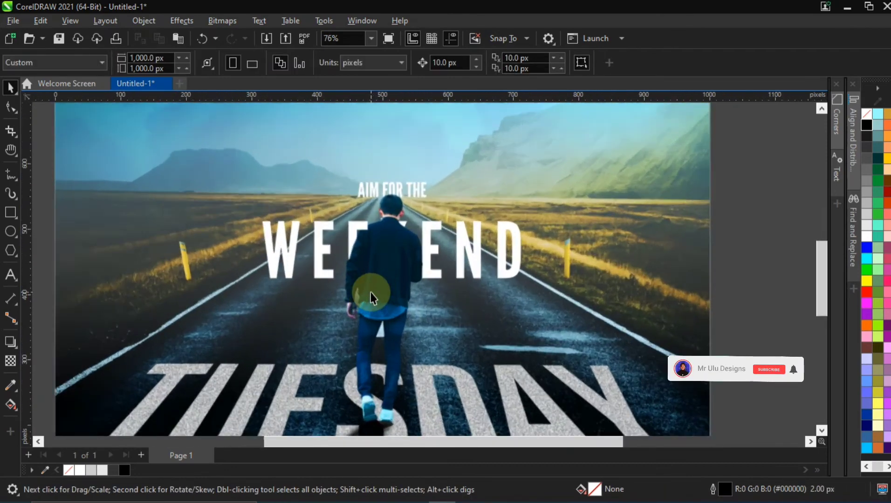
{"action": "double_click", "coordinate": [446, 213]}
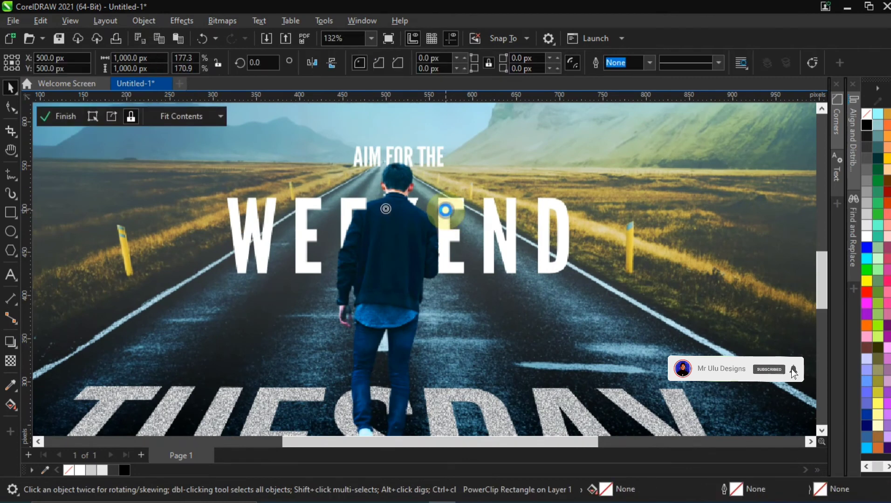
{"action": "left_click", "coordinate": [455, 205]}
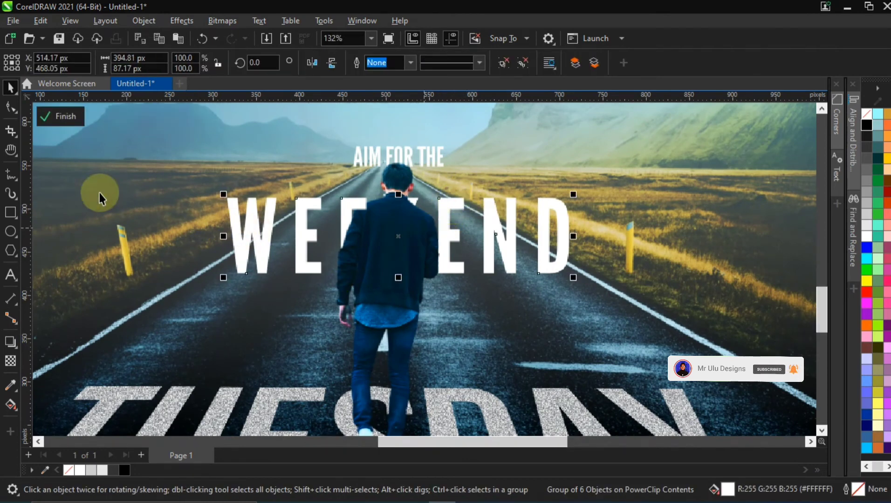
- Try casting perspective drop shadows from the WEEKEND lettering onto the road, then undo them
{"action": "left_click", "coordinate": [10, 341]}
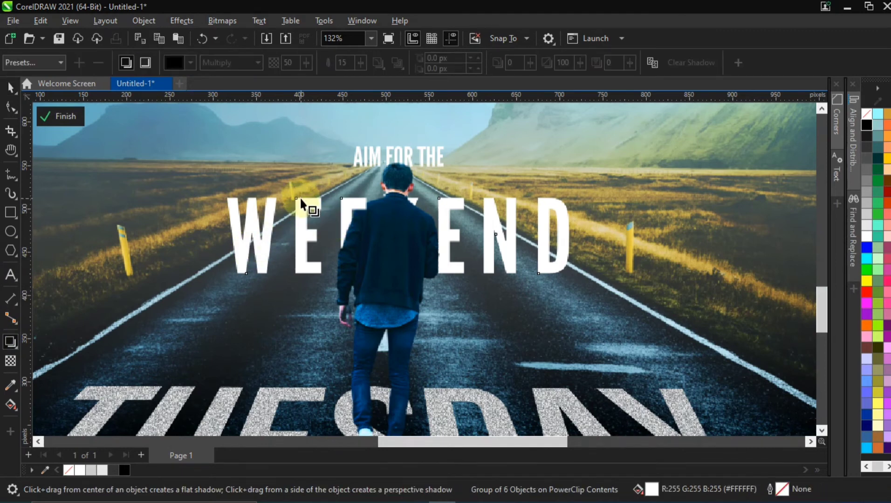
{"action": "left_click_drag", "start_coordinate": [300, 199], "coordinate": [569, 237]}
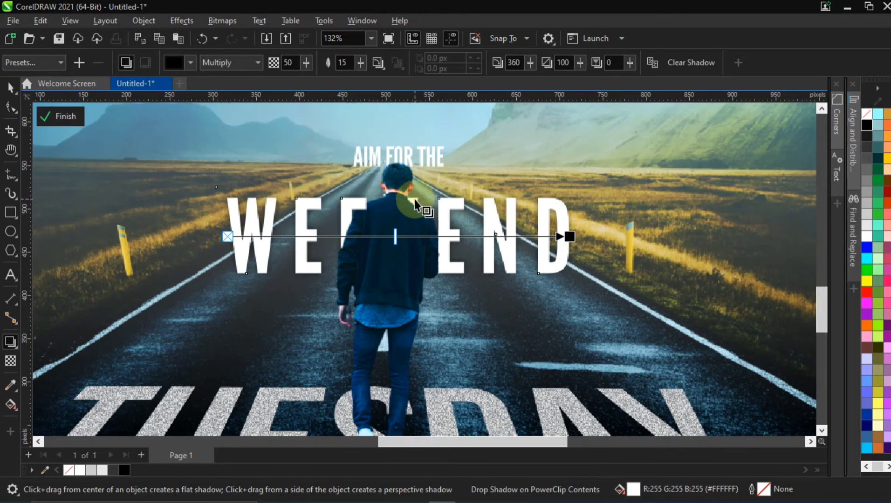
{"action": "left_click_drag", "start_coordinate": [414, 199], "coordinate": [390, 282]}
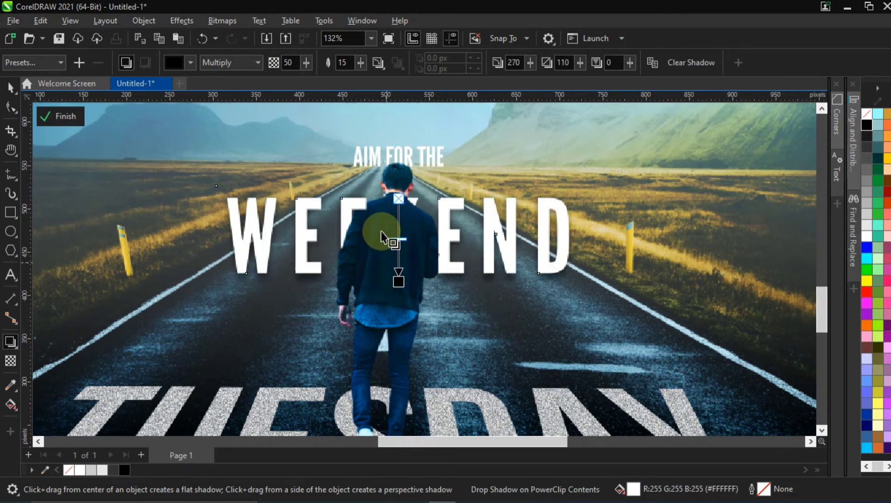
{"action": "left_click_drag", "start_coordinate": [401, 218], "coordinate": [397, 283]}
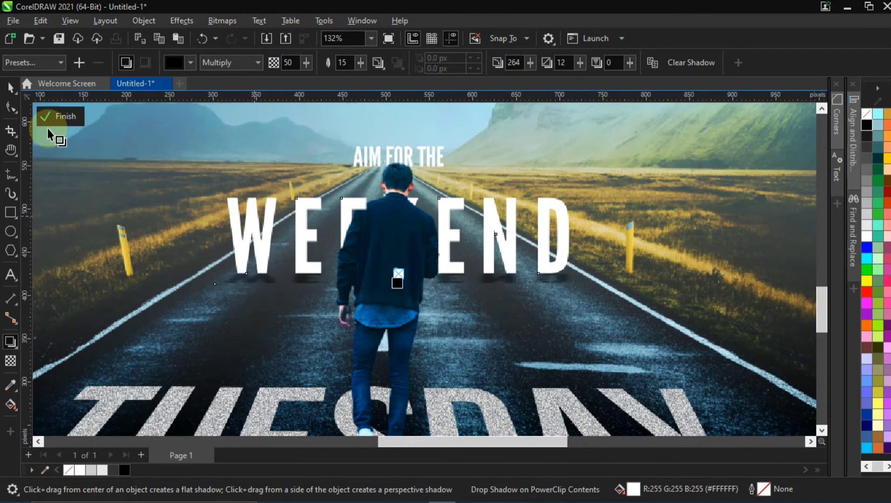
{"action": "left_click", "coordinate": [9, 90]}
{"action": "key", "text": "ctrl+z"}
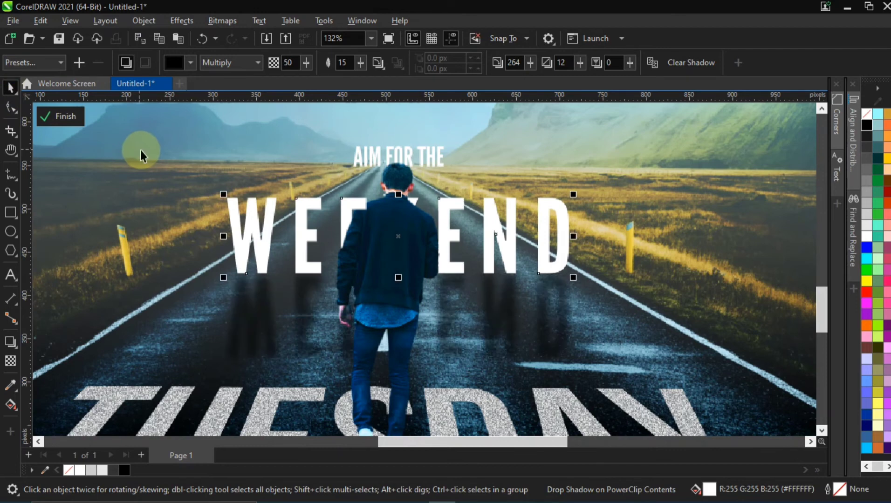
{"action": "key", "text": "ctrl+z"}
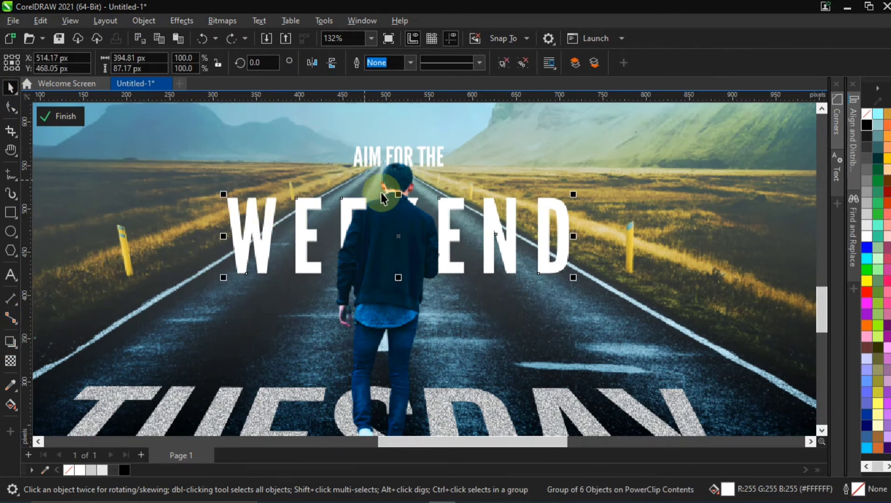
- Mirror a copy of WEEKEND vertically beneath itself and fade it downward with a short fountain transparency to form a reflection
{"action": "left_click_drag", "start_coordinate": [399, 195], "coordinate": [398, 322]}
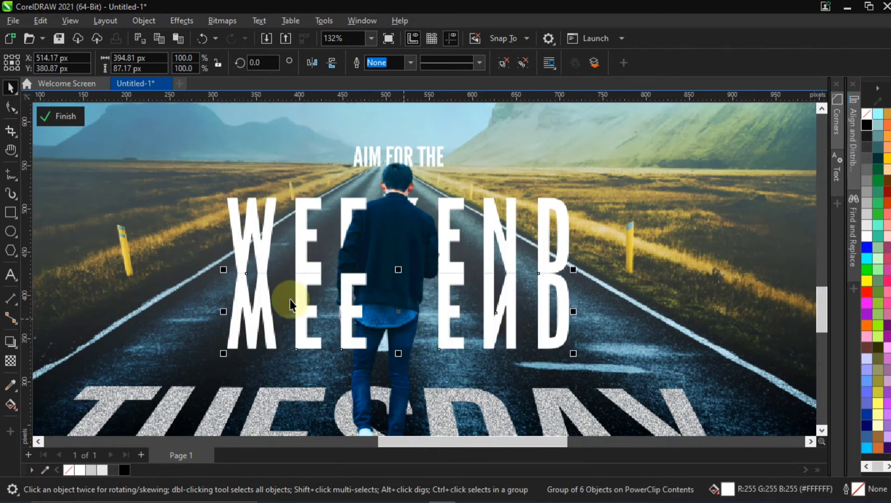
{"action": "left_click", "coordinate": [13, 363]}
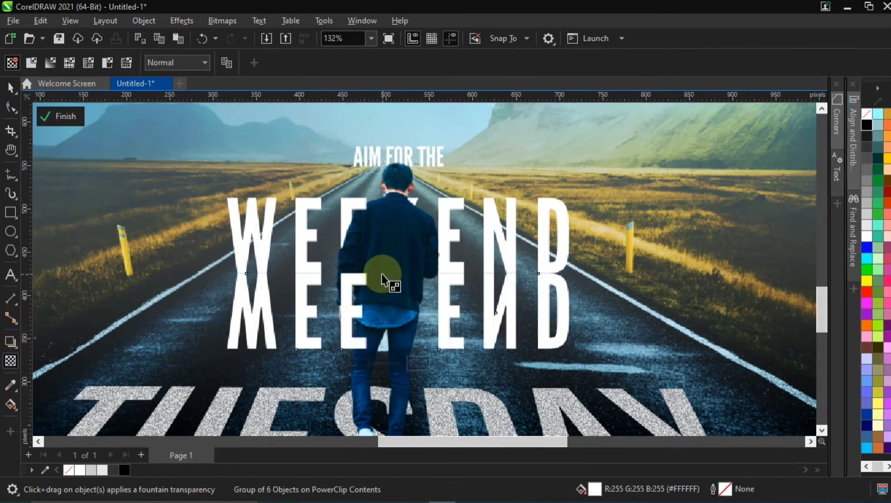
{"action": "left_click_drag", "start_coordinate": [390, 302], "coordinate": [397, 284]}
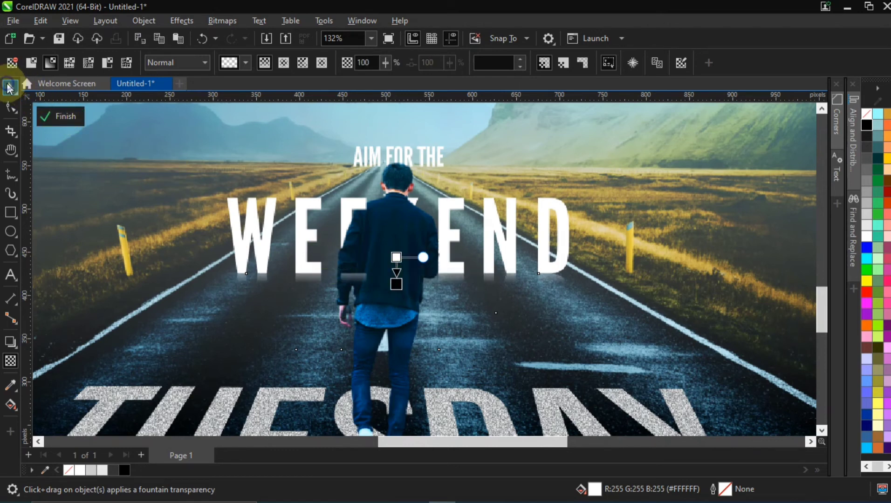
{"action": "left_click", "coordinate": [11, 87]}
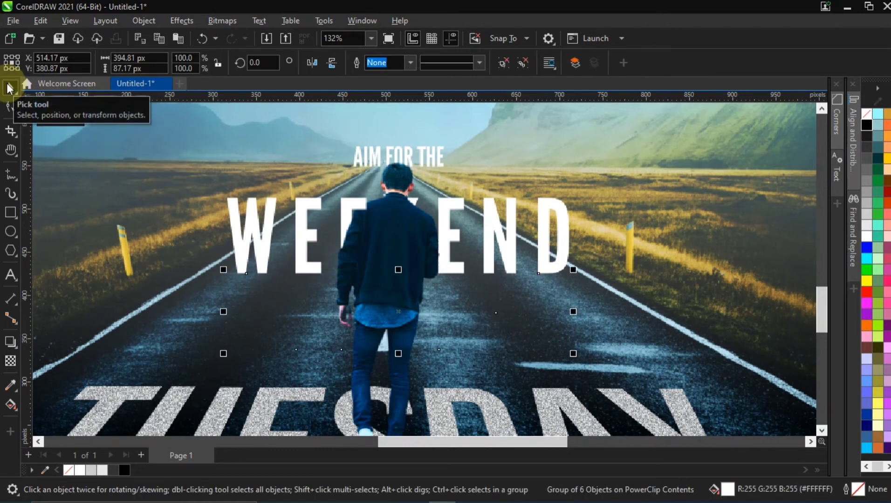
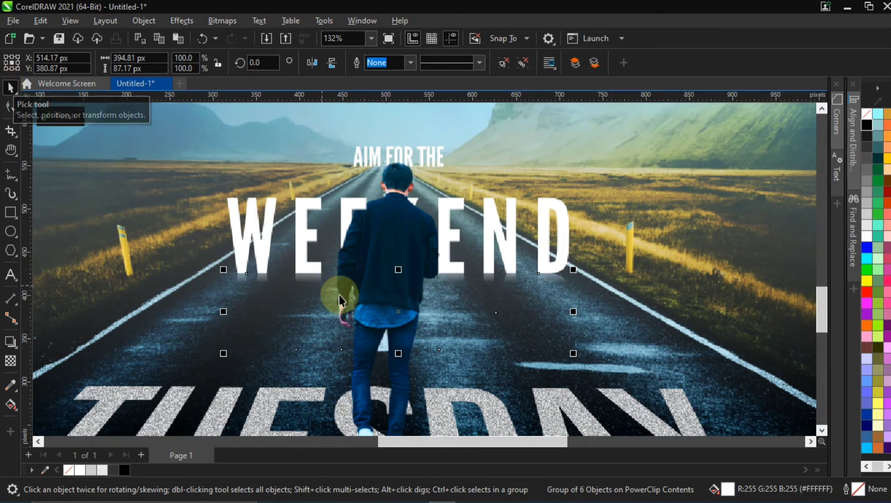
- Examine the faded WEEKEND reflection up close and how it sits in the whole poster
{"action": "left_click", "coordinate": [8, 349]}
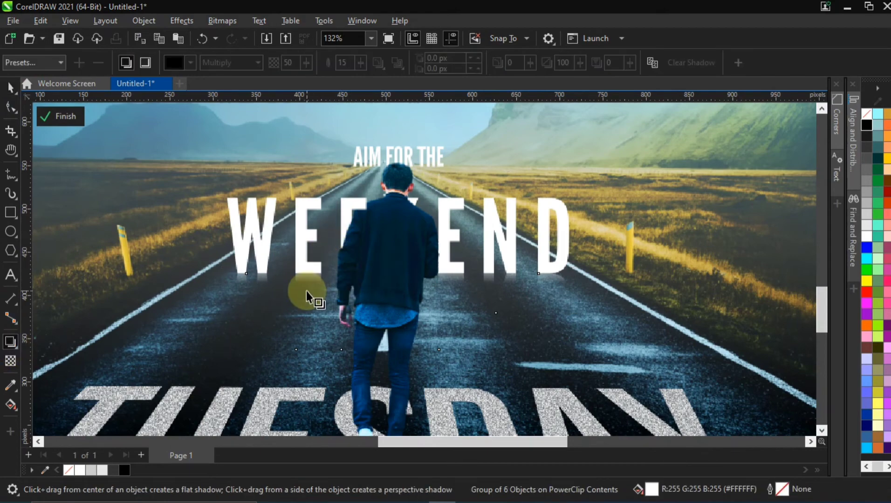
{"action": "left_click", "coordinate": [10, 360]}
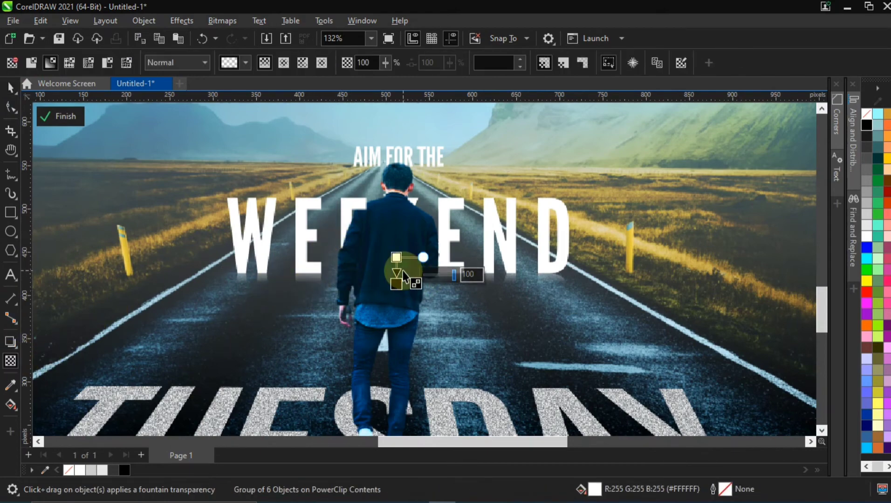
{"action": "scroll", "coordinate": [404, 276], "scroll_direction": "up", "scroll_amount": 3}
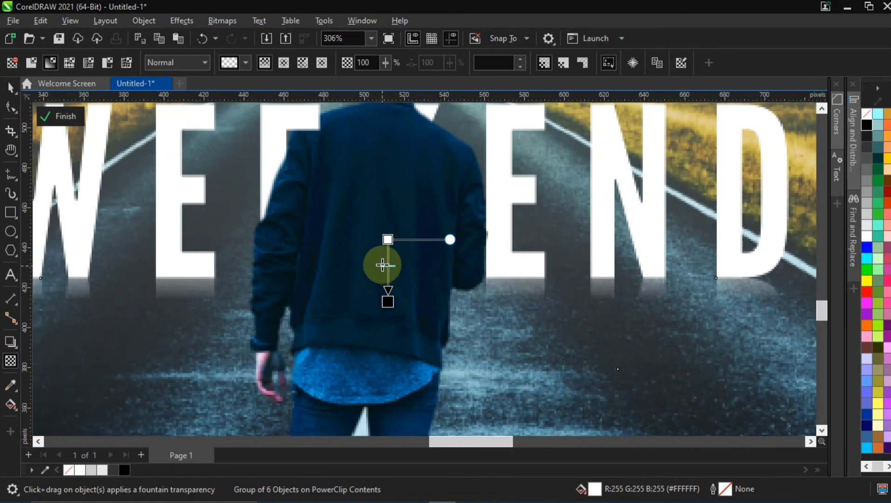
{"action": "scroll", "coordinate": [418, 273], "scroll_direction": "down", "scroll_amount": 3}
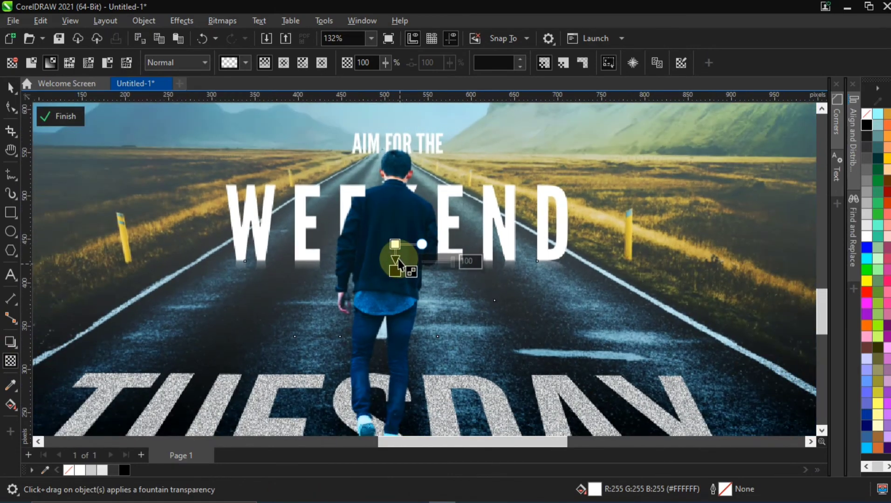
{"action": "scroll", "coordinate": [397, 258], "scroll_direction": "up", "scroll_amount": 1}
{"action": "scroll", "coordinate": [397, 255], "scroll_direction": "up", "scroll_amount": 2}
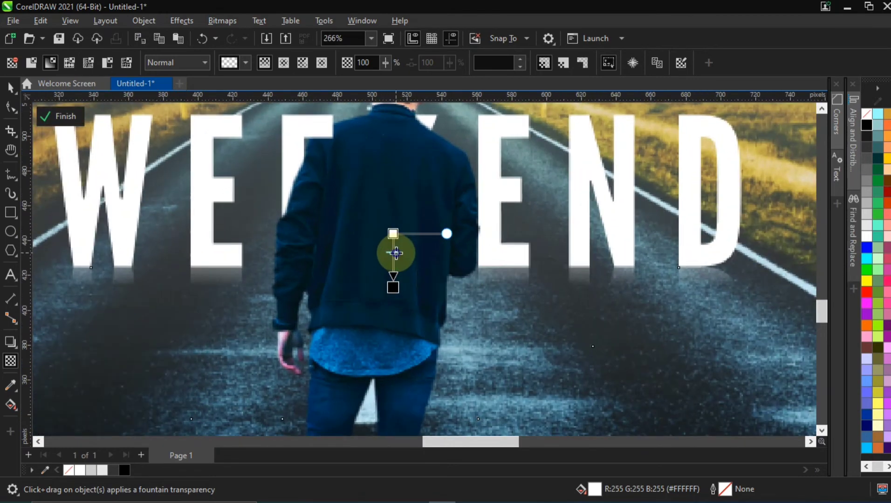
{"action": "scroll", "coordinate": [397, 254], "scroll_direction": "down", "scroll_amount": 3}
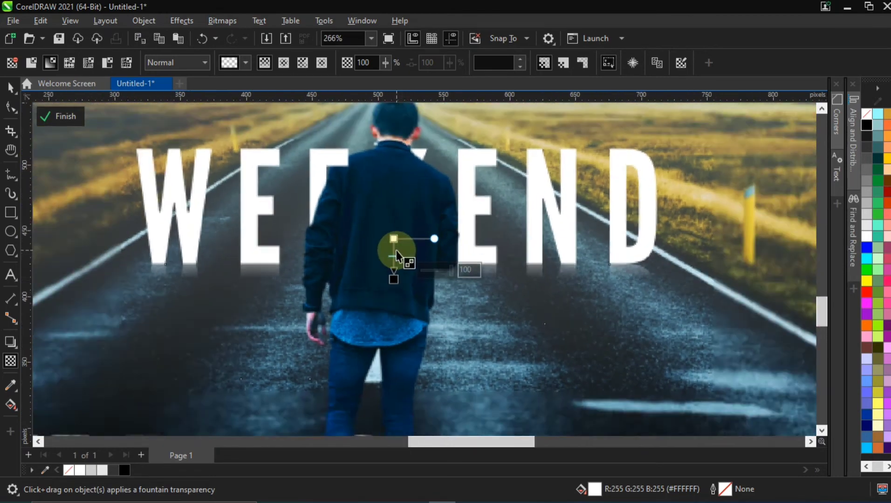
{"action": "scroll", "coordinate": [396, 250], "scroll_direction": "down", "scroll_amount": 2}
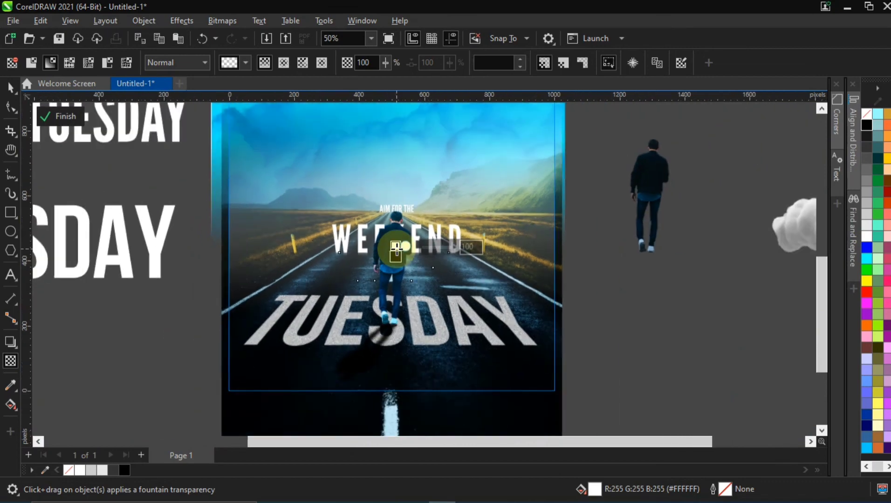
{"action": "left_click", "coordinate": [10, 87]}
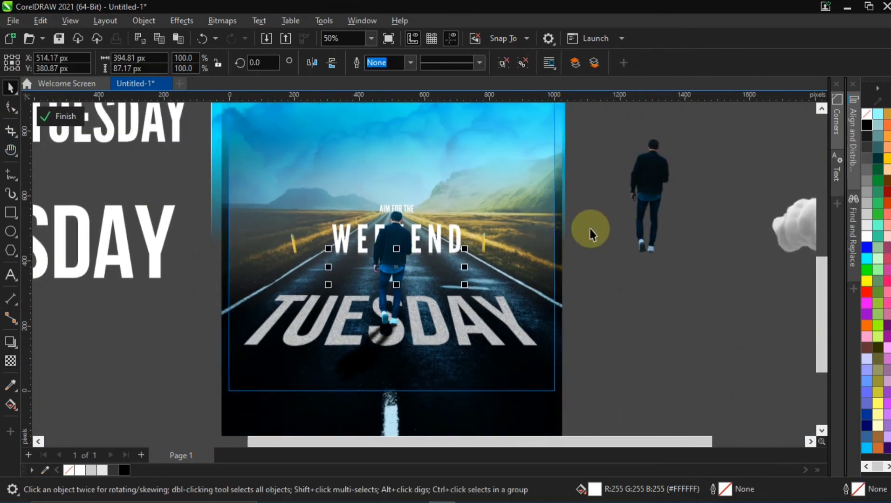
{"action": "scroll", "coordinate": [370, 243], "scroll_direction": "up", "scroll_amount": 3}
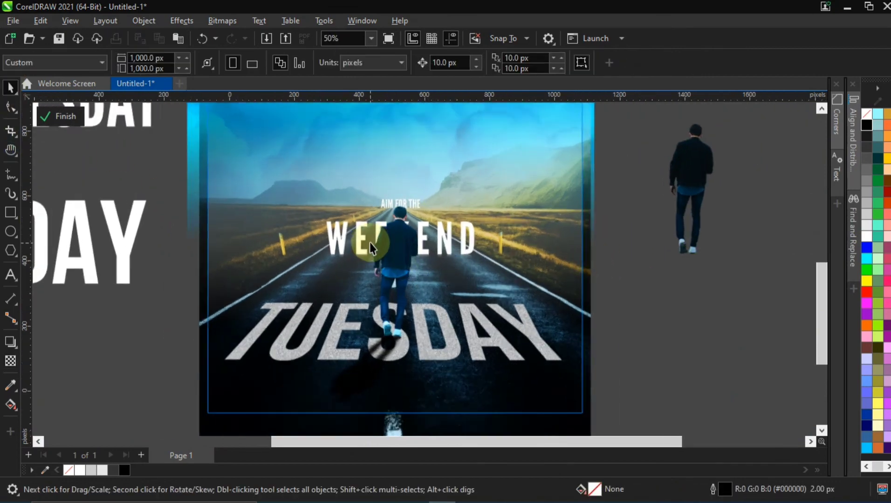
{"action": "scroll", "coordinate": [548, 302], "scroll_direction": "down", "scroll_amount": 3}
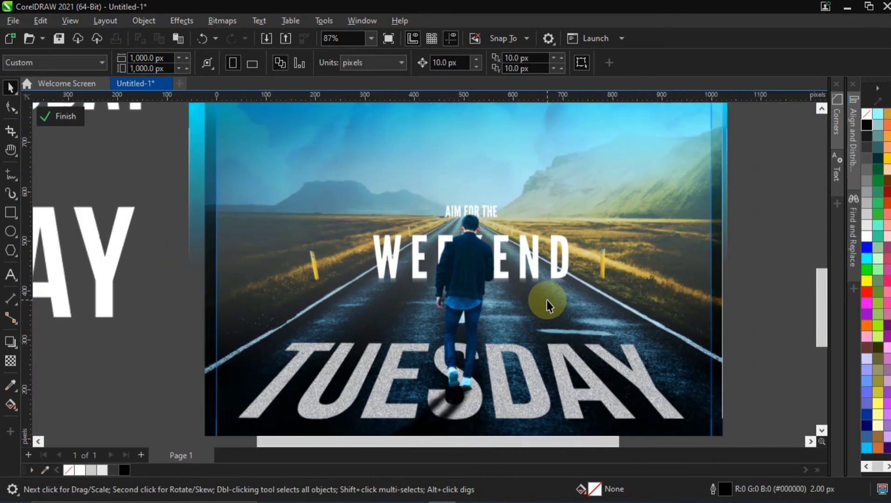
{"action": "key", "text": "h"}
{"action": "left_click_drag", "start_coordinate": [536, 319], "coordinate": [481, 297]}
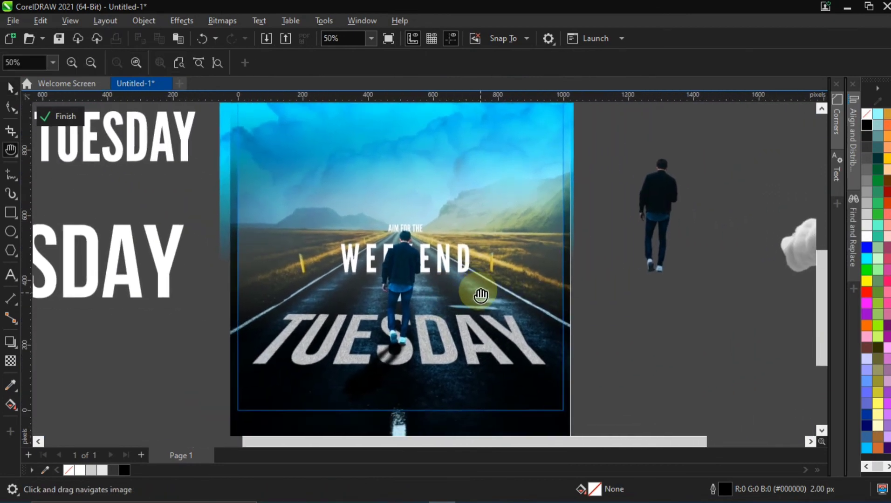
{"action": "scroll", "coordinate": [481, 297], "scroll_direction": "down", "scroll_amount": 1}
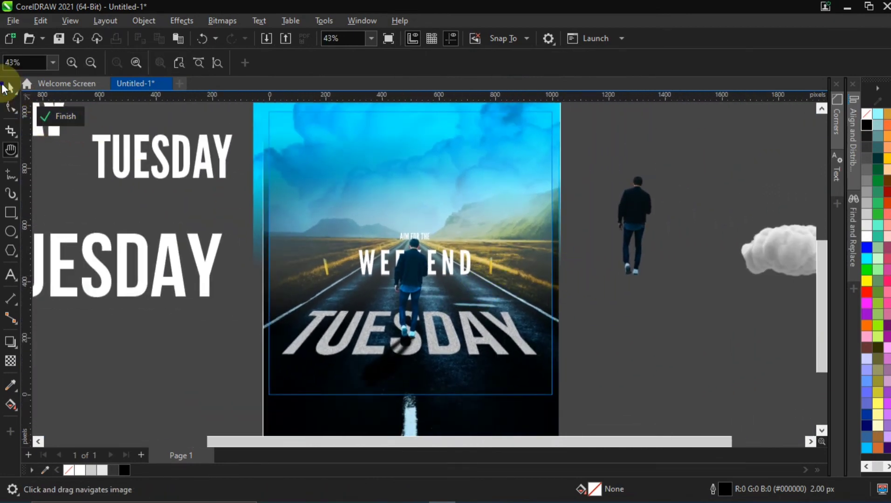
- Place a copy of the cloud above the AIM FOR THE line at X 510, Y 645 px and scale it to 250 by 136.25 px
{"action": "left_click", "coordinate": [8, 87]}
{"action": "left_click_drag", "start_coordinate": [773, 245], "coordinate": [455, 223]}
{"action": "left_click_drag", "start_coordinate": [426, 210], "coordinate": [424, 209]}
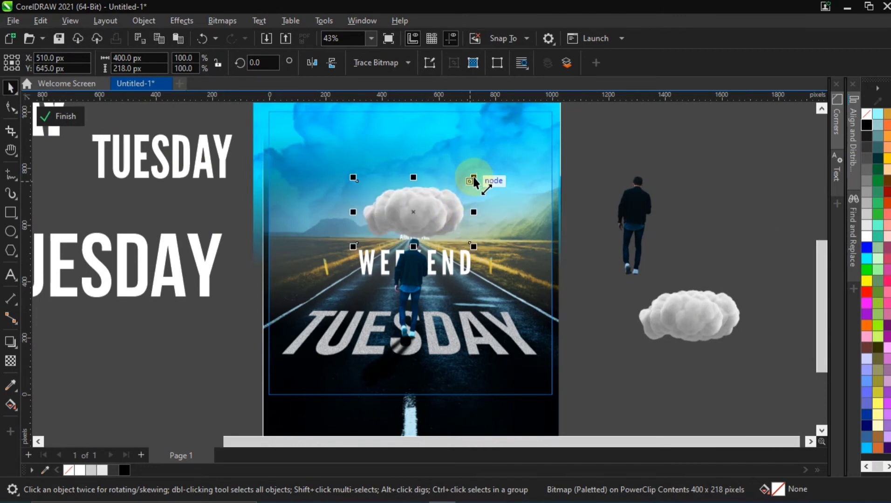
{"action": "left_click_drag", "start_coordinate": [474, 181], "coordinate": [452, 191]}
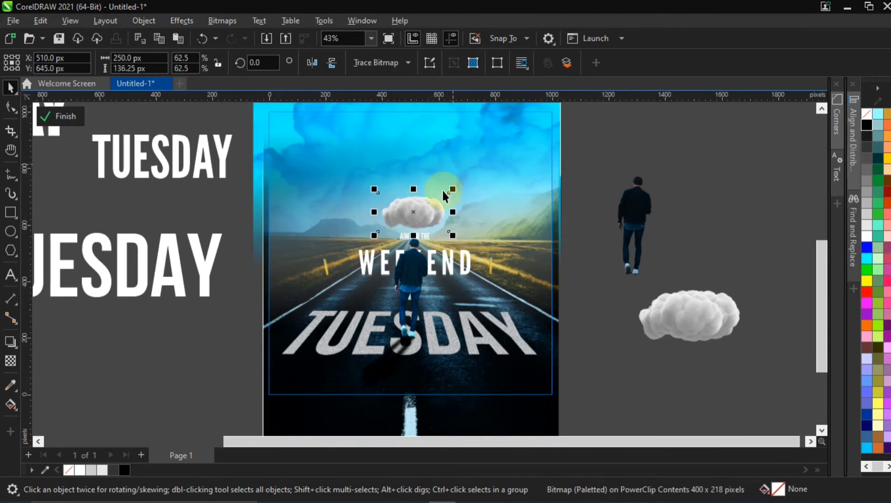
- Scale the poster's cloud down to about 208.52 by 113.64 px and position it just above AIM FOR THE at X 513.26, Y 623.82 px
{"action": "scroll", "coordinate": [424, 212], "scroll_direction": "up", "scroll_amount": 4}
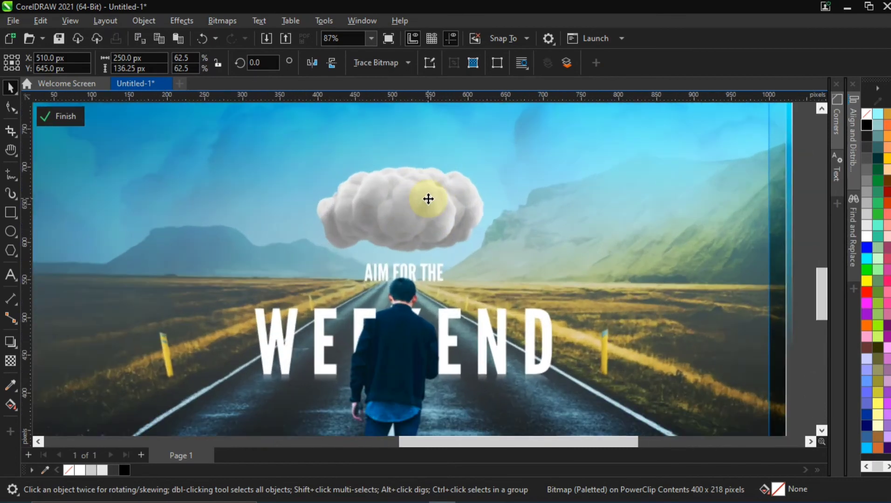
{"action": "scroll", "coordinate": [428, 199], "scroll_direction": "up", "scroll_amount": 1}
{"action": "left_click_drag", "start_coordinate": [508, 149], "coordinate": [500, 152]}
{"action": "left_click_drag", "start_coordinate": [424, 200], "coordinate": [430, 209]}
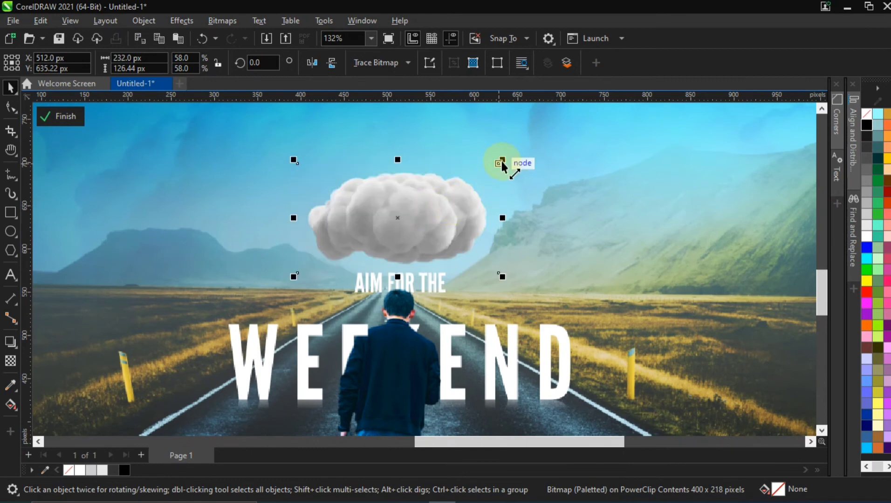
{"action": "left_click_drag", "start_coordinate": [497, 162], "coordinate": [489, 167]}
{"action": "left_click_drag", "start_coordinate": [429, 201], "coordinate": [427, 233]}
{"action": "scroll", "coordinate": [408, 274], "scroll_direction": "up", "scroll_amount": 4}
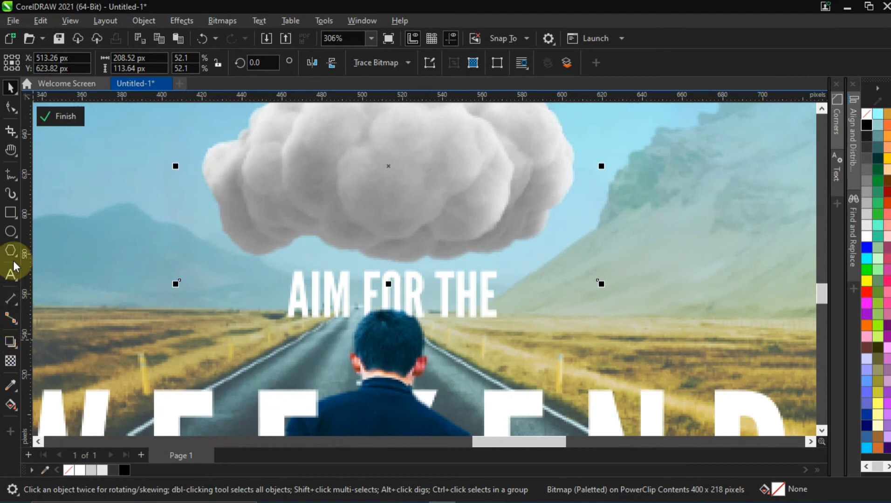
- Draw a row of short freehand rain strokes with a 2 px outline along the underside of the poster's cloud
{"action": "left_click", "coordinate": [8, 178]}
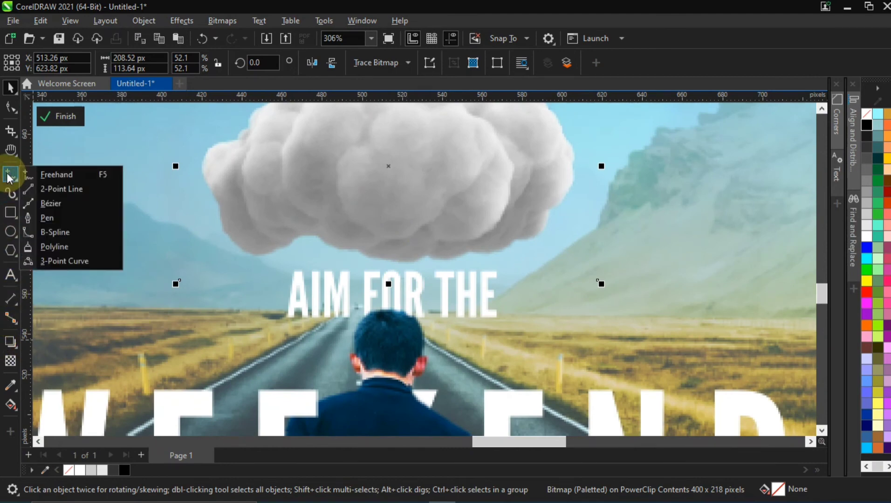
{"action": "left_click", "coordinate": [10, 175]}
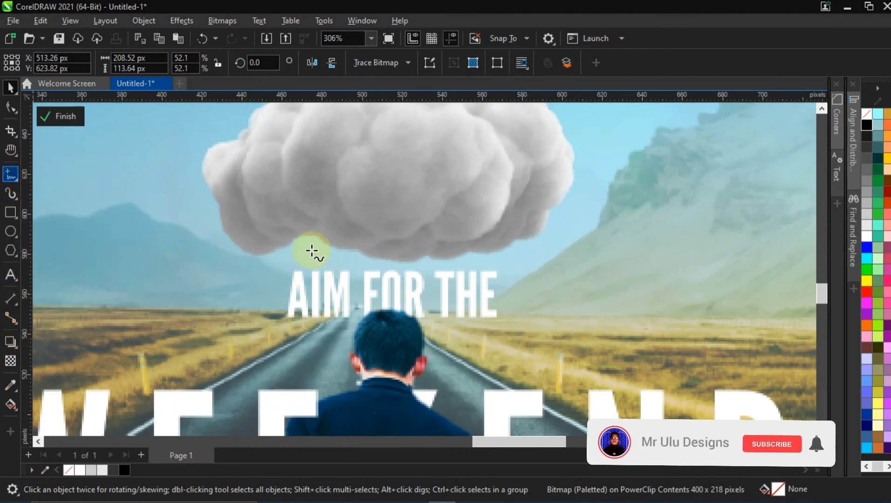
{"action": "mouse_move", "coordinate": [290, 245]}
{"action": "left_mouse_down"}
{"action": "mouse_move", "coordinate": [282, 254]}
{"action": "mouse_move", "coordinate": [324, 262]}
{"action": "left_mouse_up"}
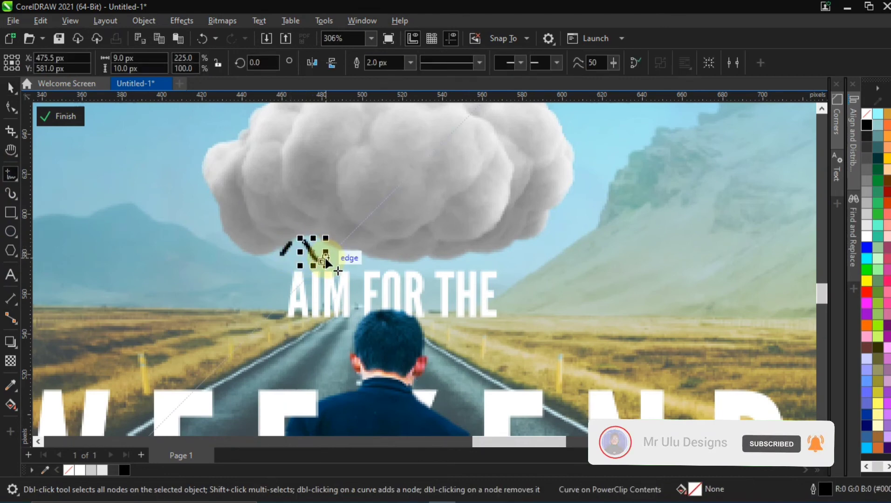
{"action": "key", "text": "ctrl+z"}
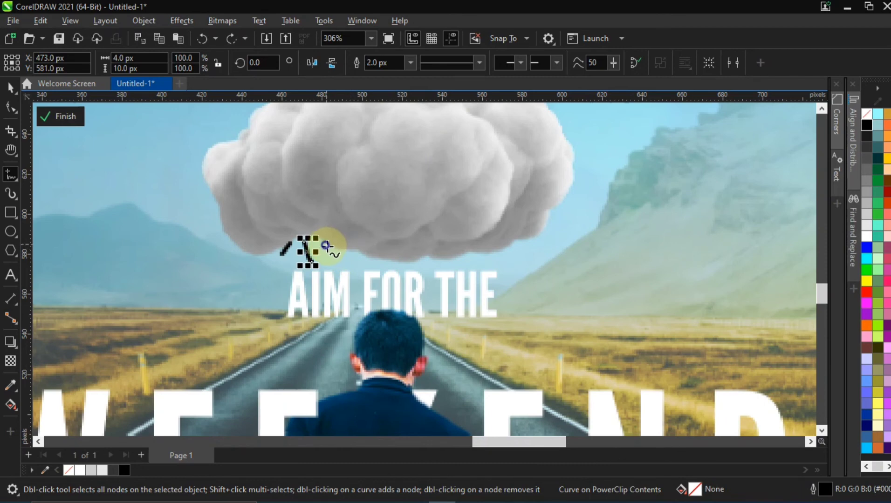
{"action": "mouse_move", "coordinate": [326, 243]}
{"action": "left_mouse_down"}
{"action": "mouse_move", "coordinate": [350, 263]}
{"action": "mouse_move", "coordinate": [375, 254]}
{"action": "mouse_move", "coordinate": [373, 267]}
{"action": "mouse_move", "coordinate": [427, 252]}
{"action": "mouse_move", "coordinate": [507, 266]}
{"action": "left_mouse_up"}
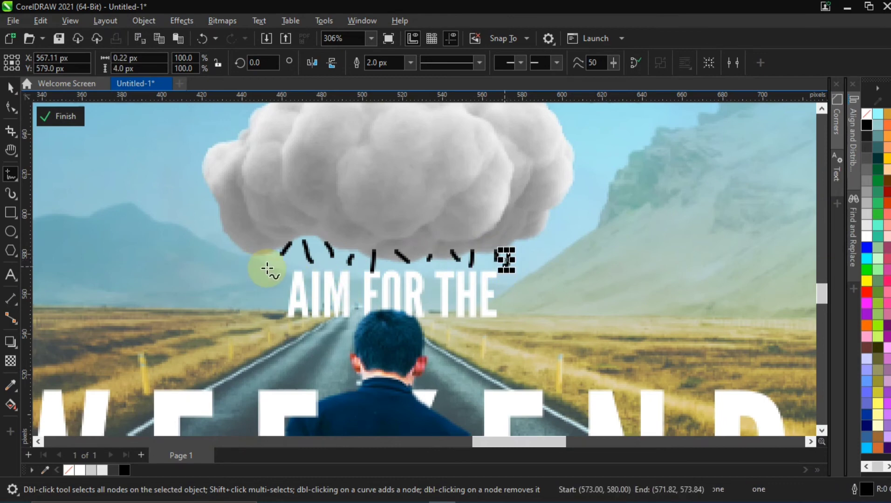
- Add a few more short freehand rain strokes beneath the cloud's left part, close above the word AIM
{"action": "mouse_move", "coordinate": [264, 255]}
{"action": "left_mouse_down"}
{"action": "mouse_move", "coordinate": [282, 275]}
{"action": "mouse_move", "coordinate": [299, 265]}
{"action": "left_mouse_up"}
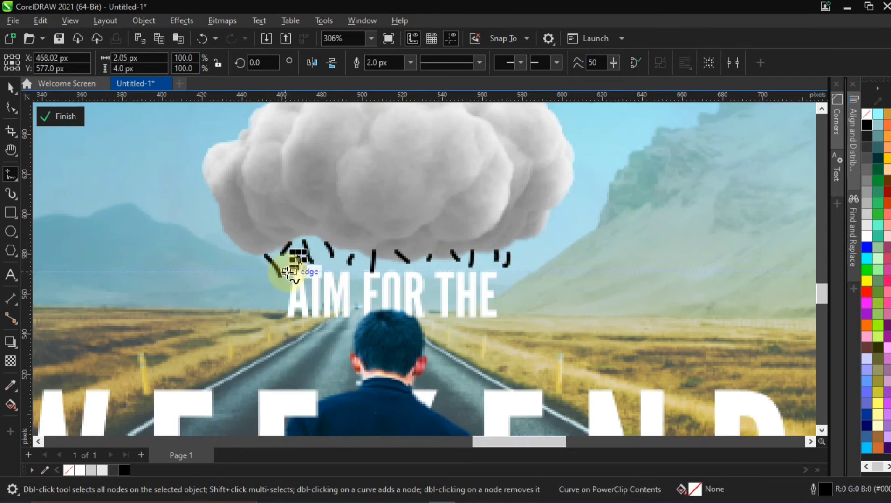
{"action": "left_click", "coordinate": [286, 270]}
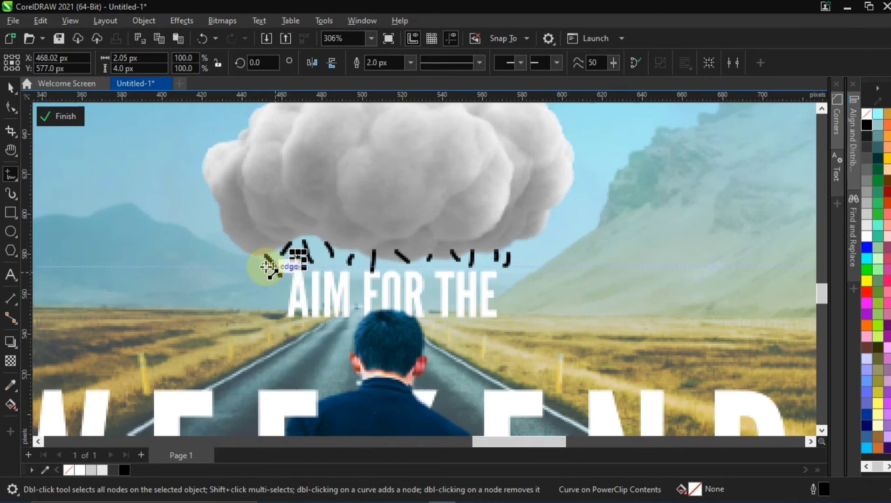
{"action": "left_click", "coordinate": [321, 258]}
{"action": "key", "text": "ctrl+z"}
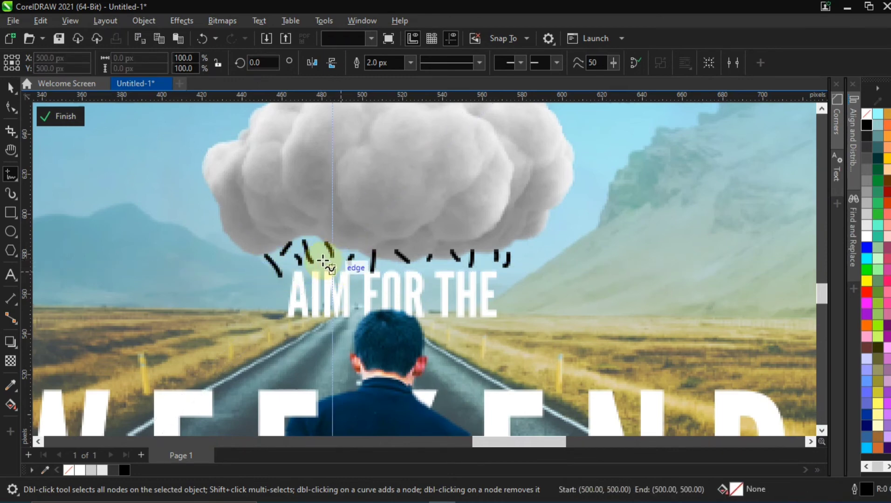
{"action": "left_click_drag", "start_coordinate": [325, 268], "coordinate": [324, 264]}
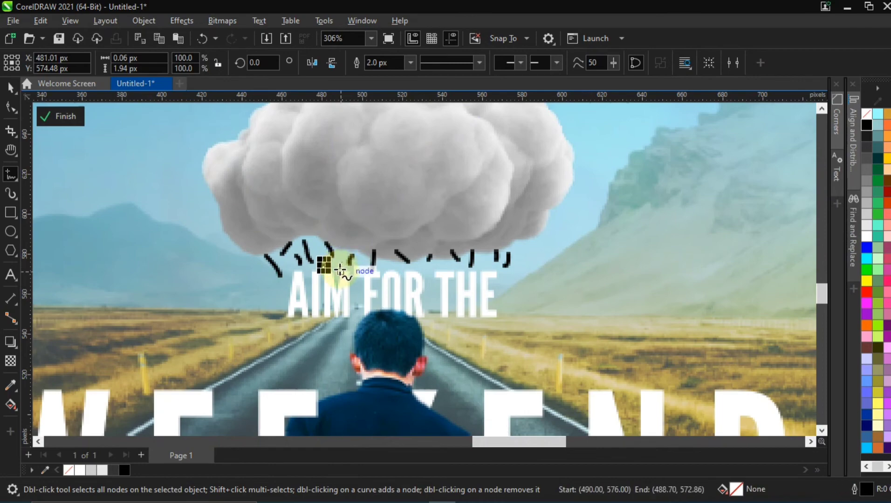
- Select all the rain strokes under the cloud and set their outline colour to 10% Black
{"action": "scroll", "coordinate": [353, 306], "scroll_direction": "down", "scroll_amount": 3}
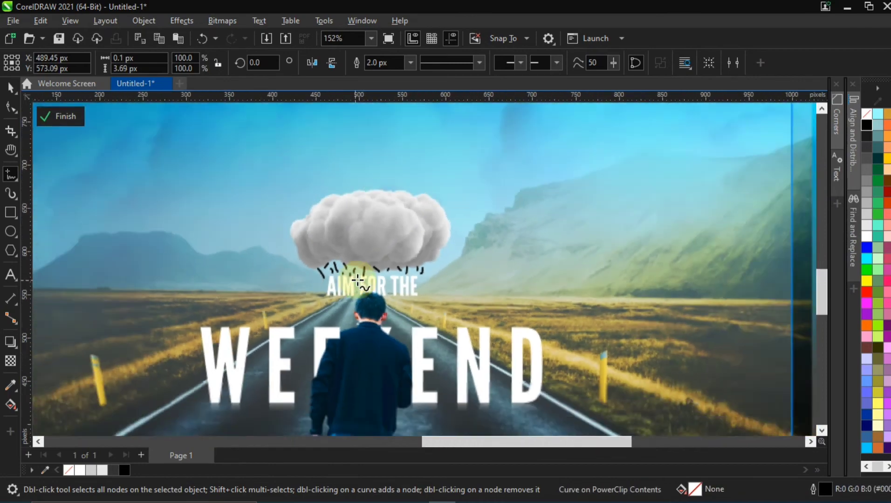
{"action": "scroll", "coordinate": [357, 279], "scroll_direction": "down", "scroll_amount": 3}
{"action": "key", "text": "space"}
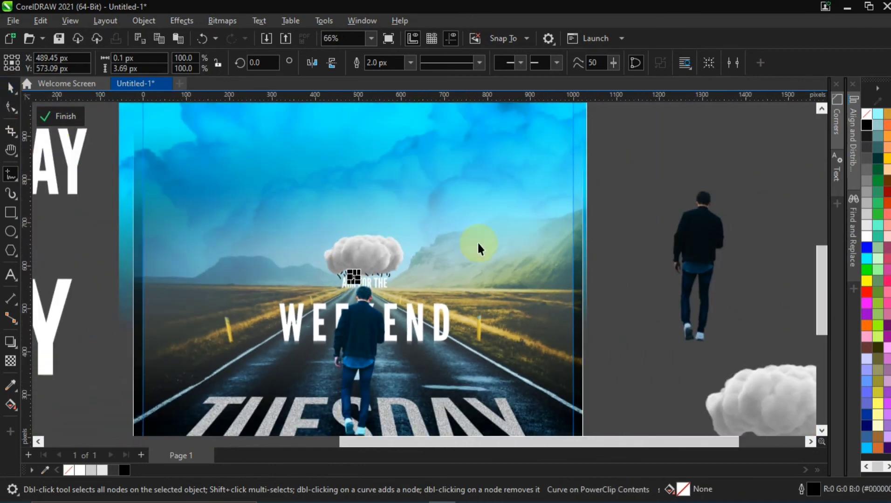
{"action": "left_click", "coordinate": [614, 267]}
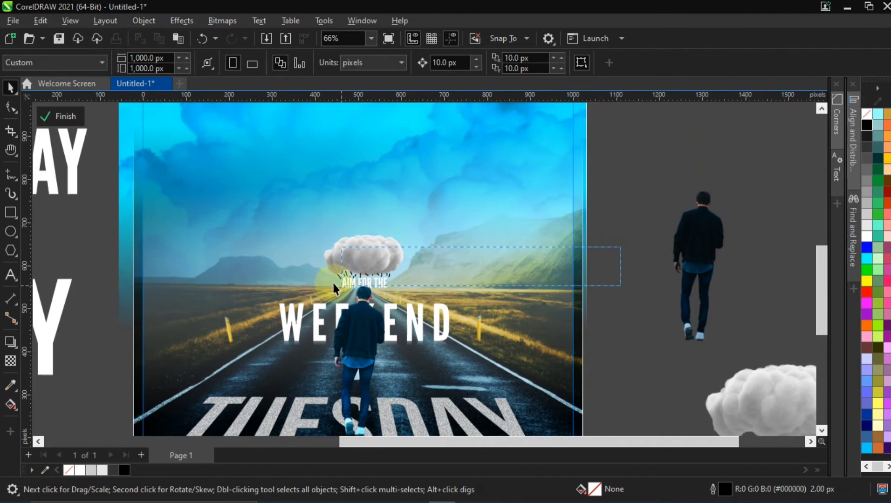
{"action": "left_click_drag", "start_coordinate": [321, 281], "coordinate": [321, 281]}
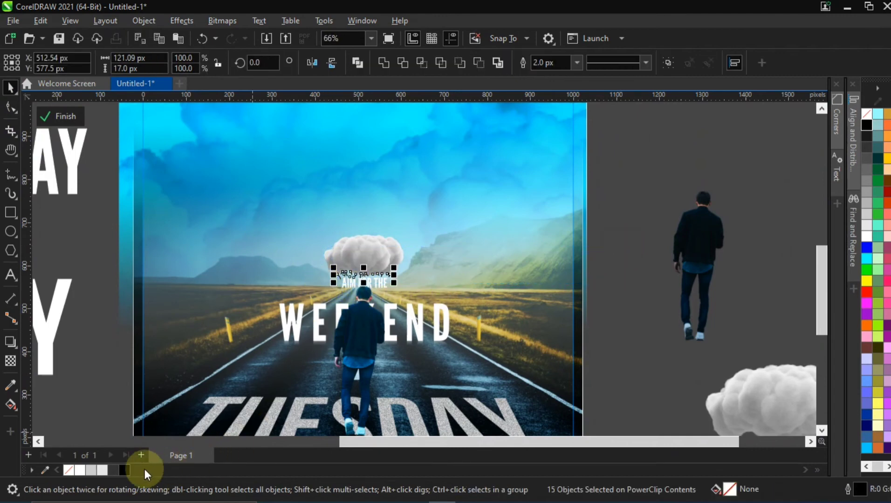
{"action": "right_click", "coordinate": [82, 470]}
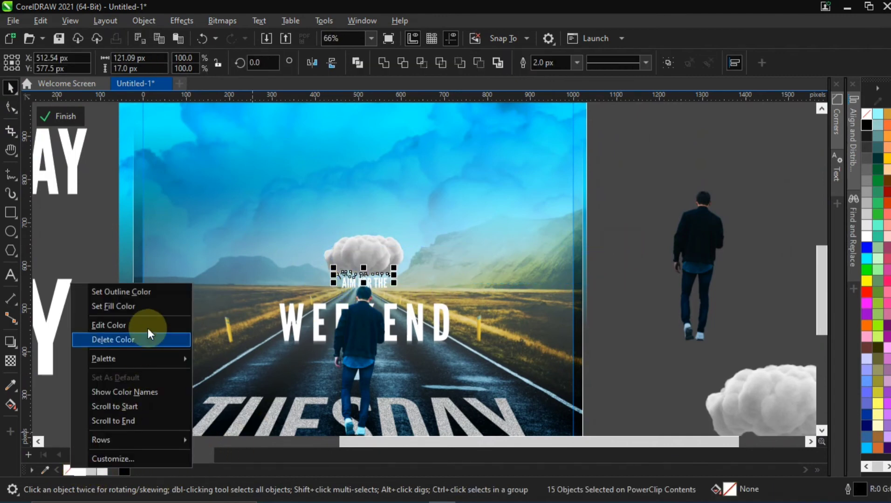
{"action": "right_click", "coordinate": [99, 472]}
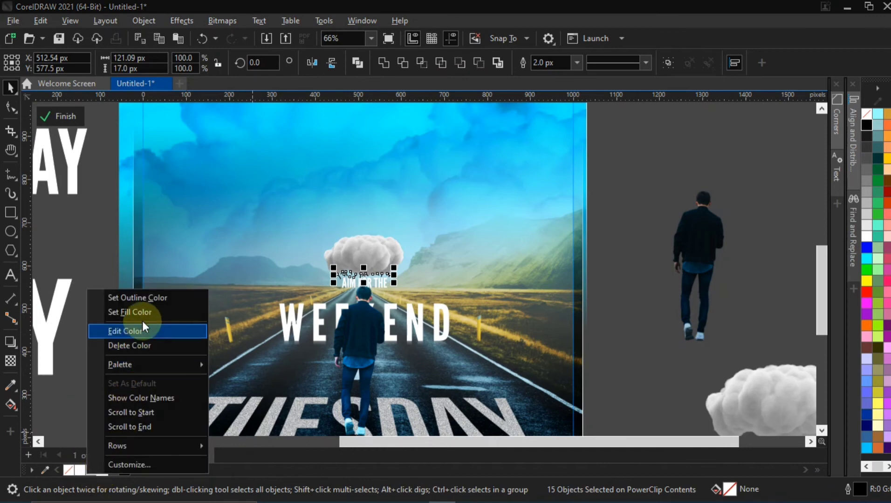
{"action": "left_click", "coordinate": [145, 301]}
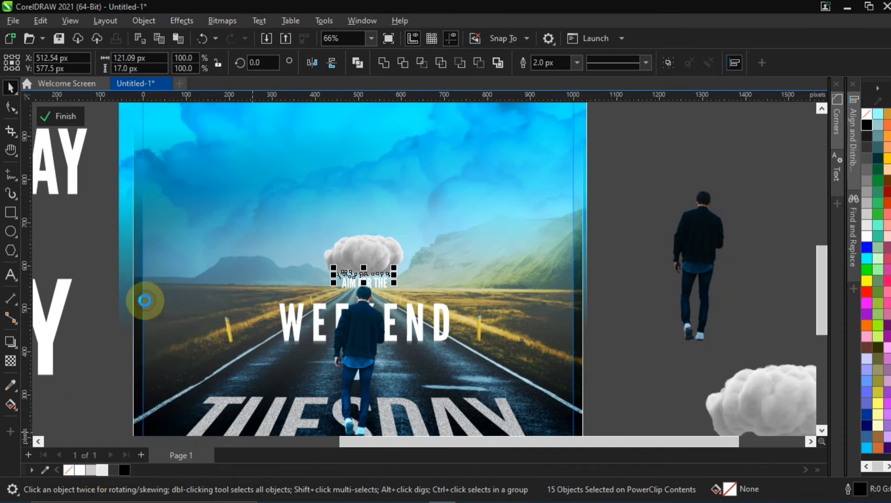
{"action": "left_click", "coordinate": [604, 210]}
- Select only the rain strokes, without the AIM FOR THE text, and apply a uniform transparency of 40
{"action": "scroll", "coordinate": [368, 290], "scroll_direction": "up", "scroll_amount": 5}
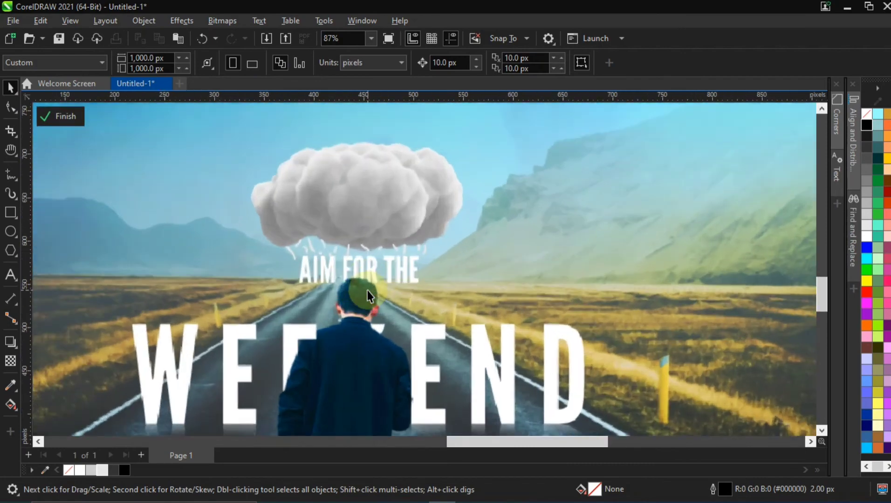
{"action": "scroll", "coordinate": [366, 288], "scroll_direction": "down", "scroll_amount": 2}
{"action": "scroll", "coordinate": [366, 288], "scroll_direction": "down", "scroll_amount": 3}
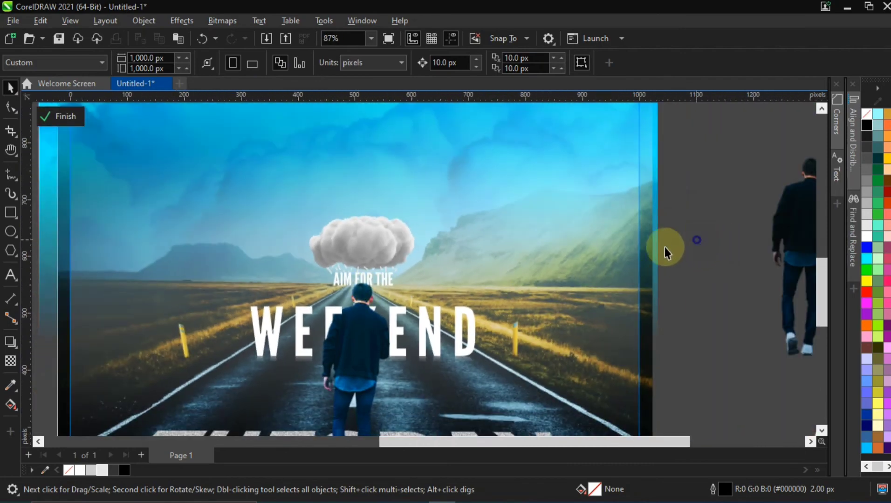
{"action": "left_click_drag", "start_coordinate": [301, 298], "coordinate": [303, 300]}
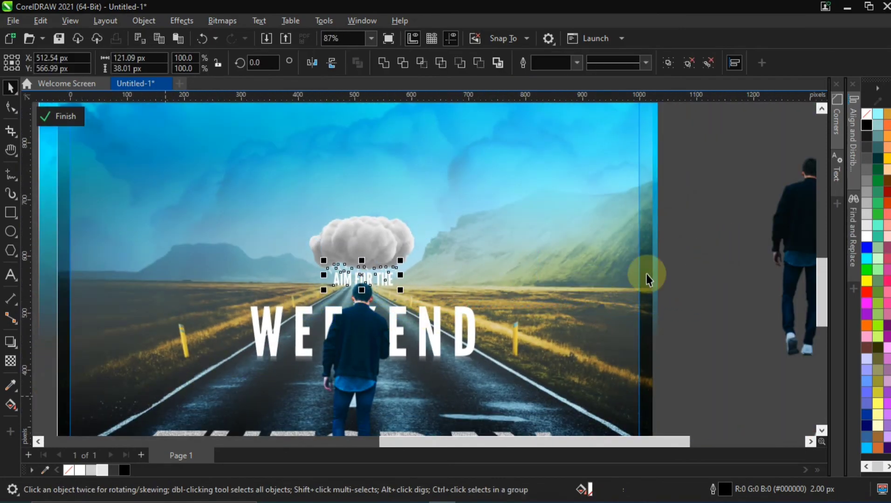
{"action": "left_click_drag", "start_coordinate": [702, 243], "coordinate": [382, 279]}
{"action": "left_click_drag", "start_coordinate": [314, 280], "coordinate": [306, 275]}
{"action": "left_click", "coordinate": [10, 360]}
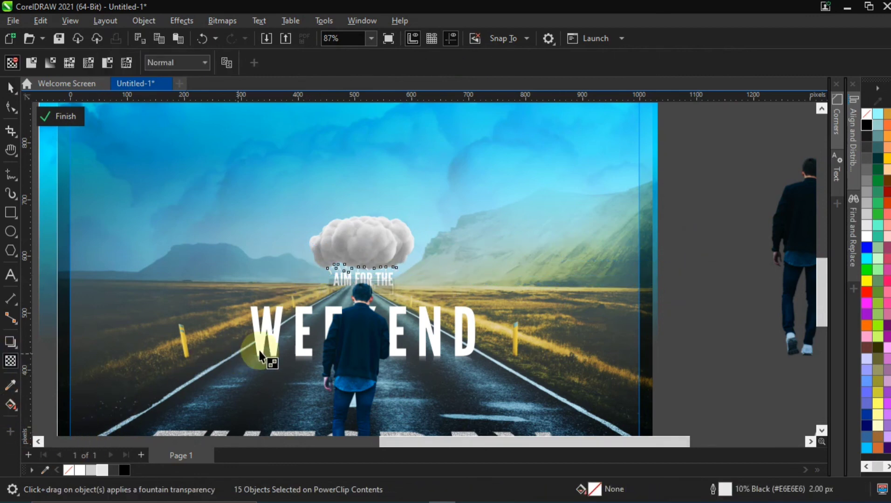
{"action": "scroll", "coordinate": [364, 310], "scroll_direction": "up", "scroll_amount": 1}
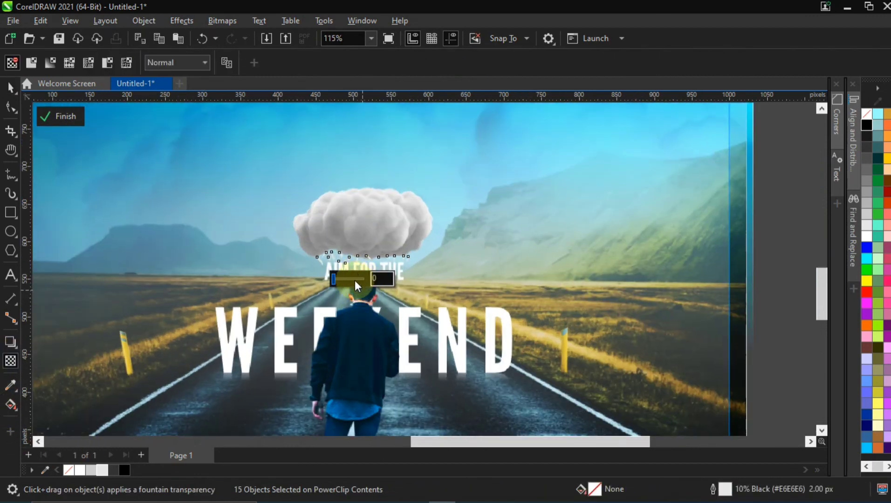
{"action": "left_click", "coordinate": [355, 280]}
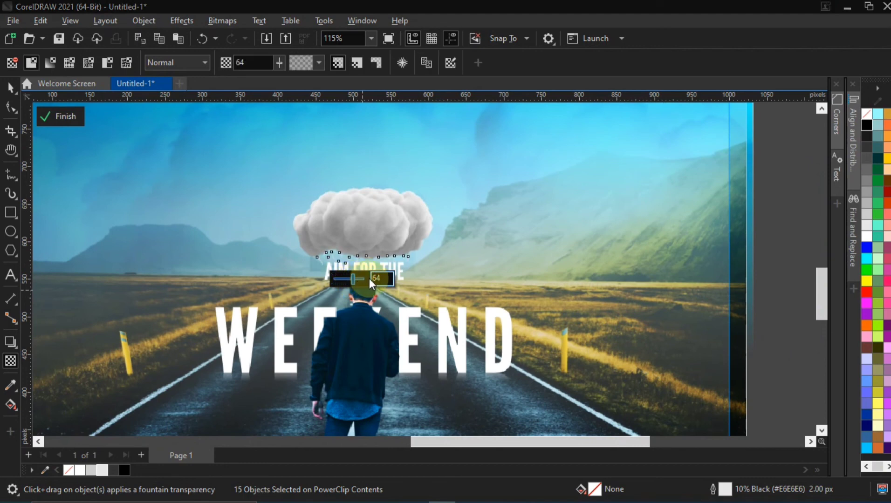
{"action": "scroll", "coordinate": [361, 268], "scroll_direction": "up", "scroll_amount": 2}
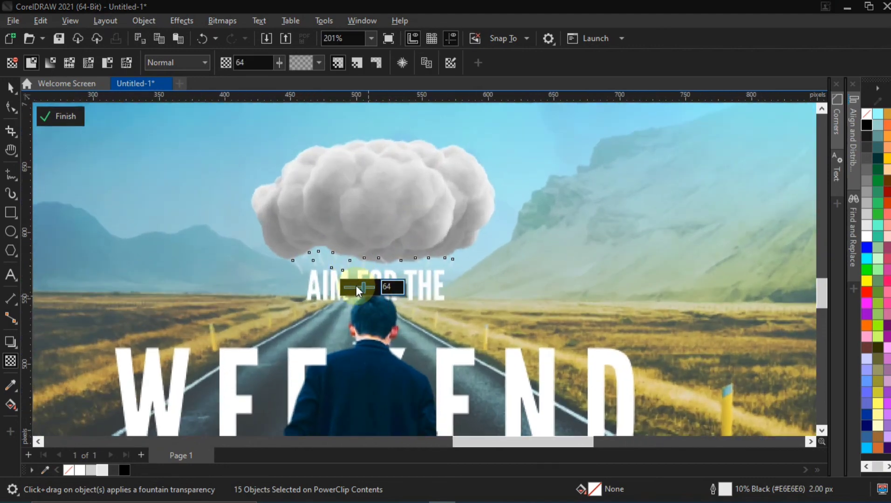
{"action": "left_click", "coordinate": [358, 287]}
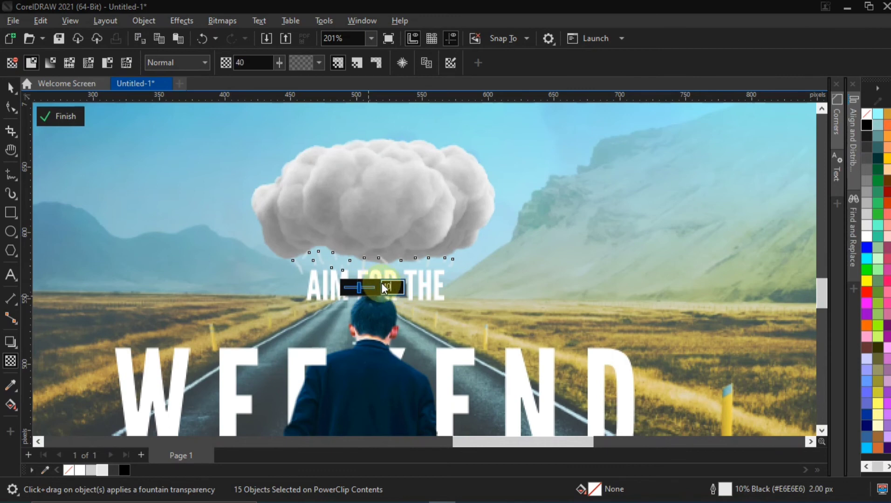
{"action": "left_click", "coordinate": [10, 87]}
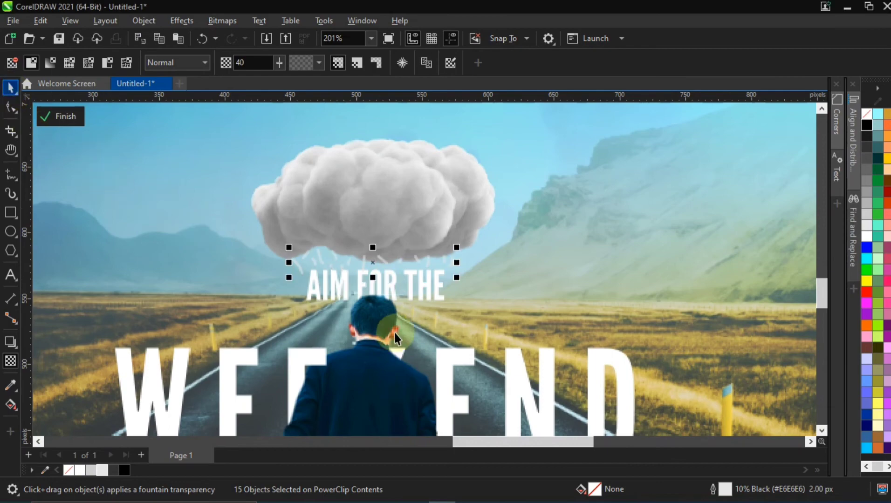
- Examine the semi-transparent rain strokes within the whole poster and up close beneath the cloud
{"action": "scroll", "coordinate": [395, 332], "scroll_direction": "down", "scroll_amount": 5}
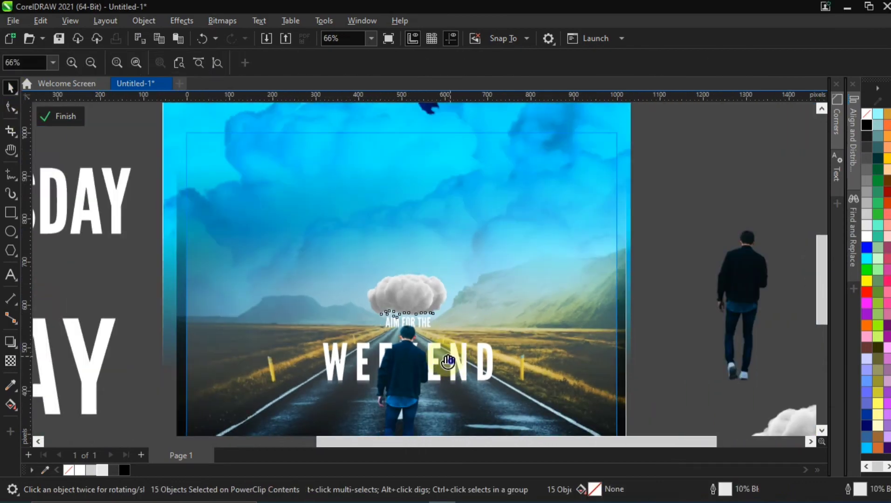
{"action": "scroll", "coordinate": [449, 361], "scroll_direction": "down", "scroll_amount": 1}
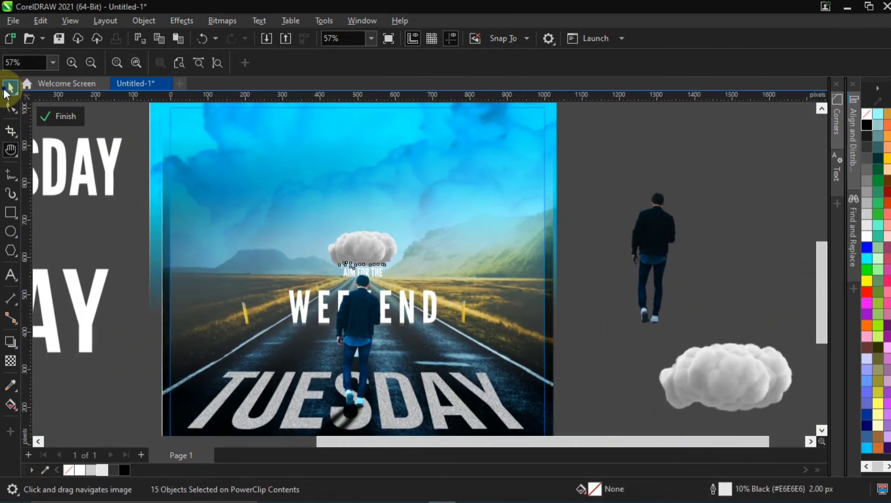
{"action": "key", "text": "space"}
{"action": "left_click", "coordinate": [595, 217]}
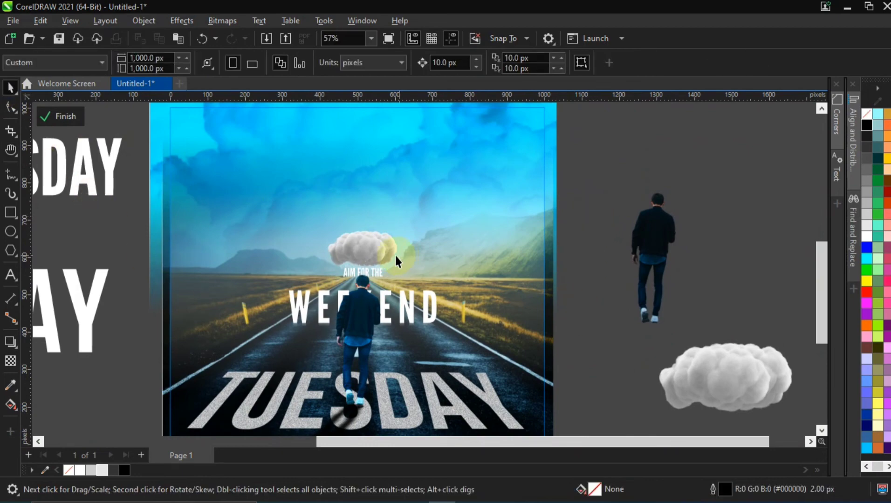
{"action": "scroll", "coordinate": [346, 268], "scroll_direction": "up", "scroll_amount": 10}
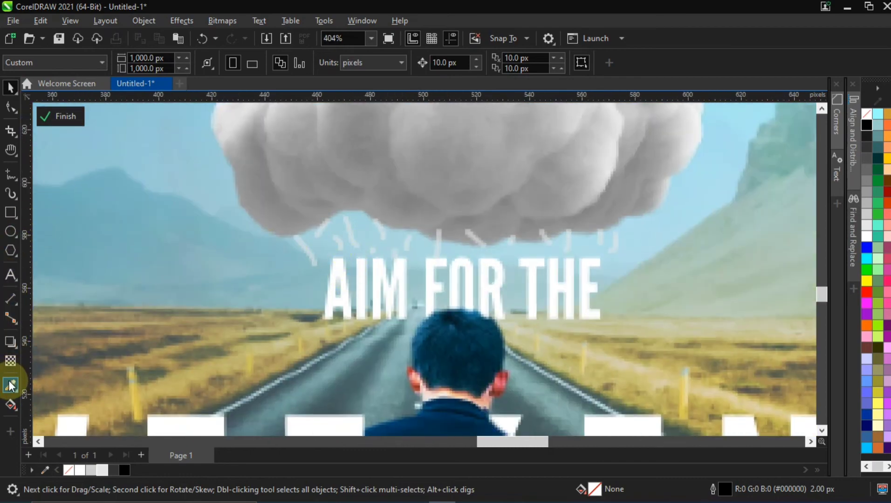
{"action": "scroll", "coordinate": [355, 273], "scroll_direction": "down", "scroll_amount": 6}
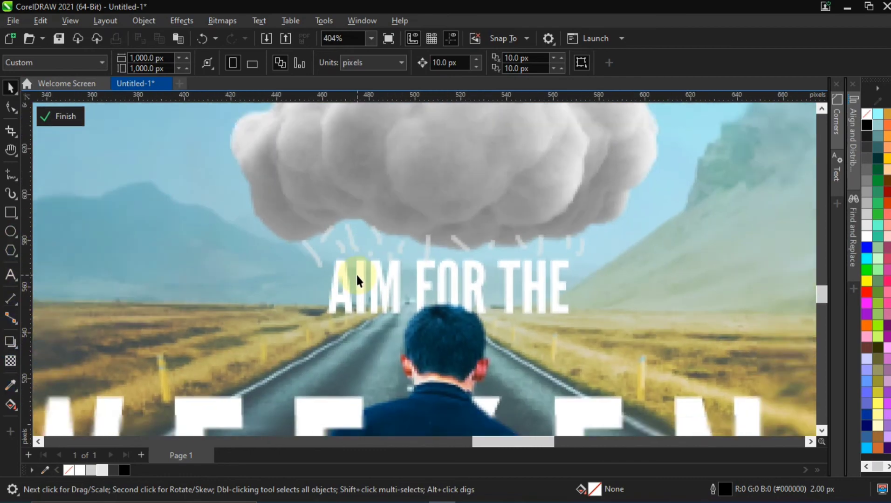
{"action": "scroll", "coordinate": [357, 271], "scroll_direction": "up", "scroll_amount": 6}
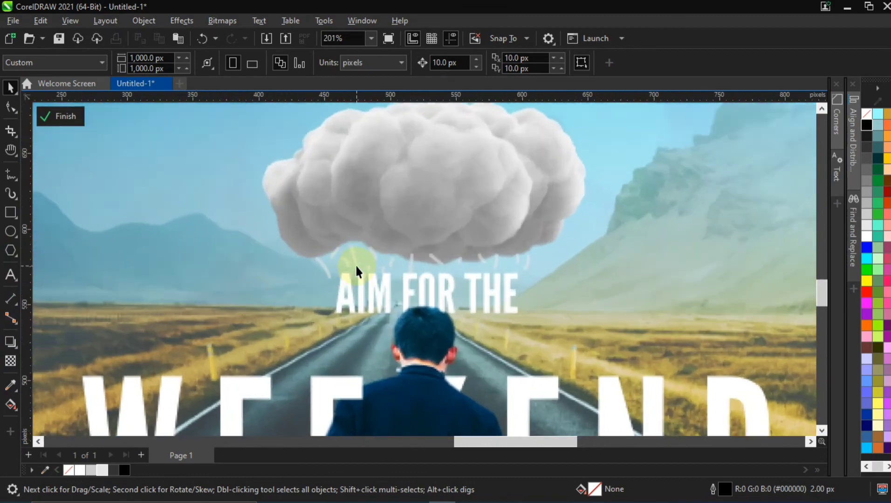
- Reshape the leftmost rain stroke by moving its lower node and bending the segment so it falls more steeply
{"action": "left_click", "coordinate": [10, 112]}
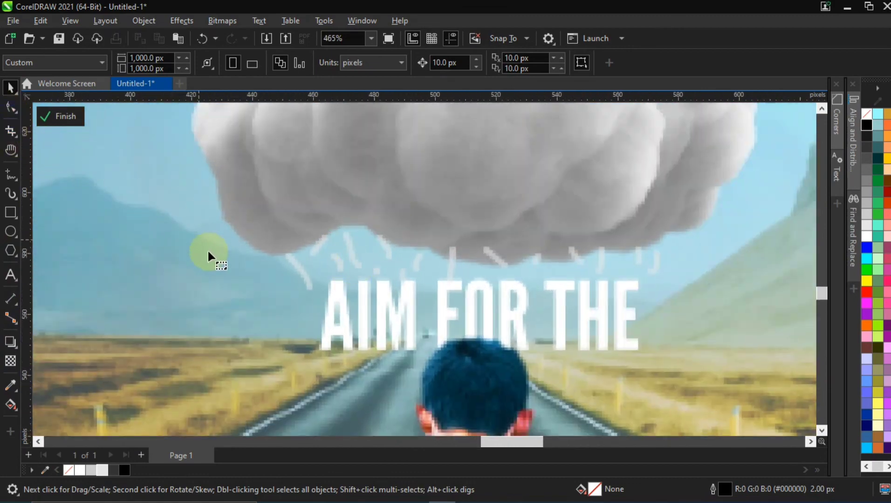
{"action": "left_click", "coordinate": [304, 272]}
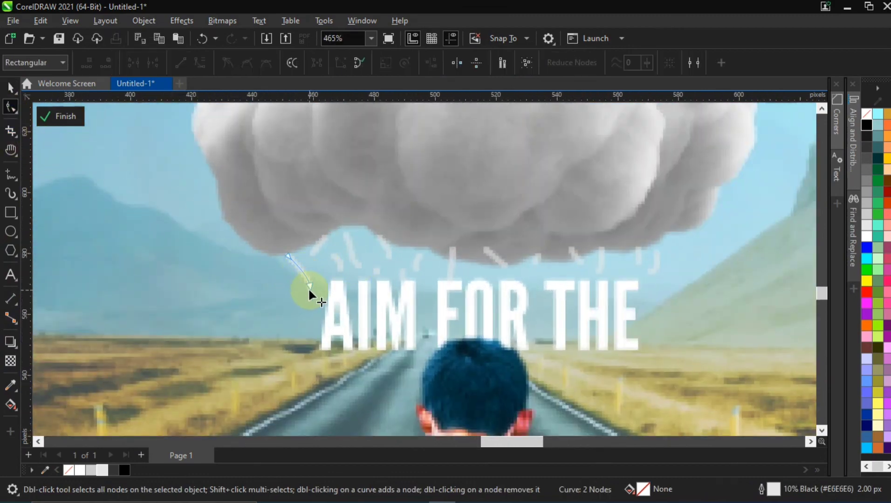
{"action": "left_click_drag", "start_coordinate": [308, 285], "coordinate": [303, 291]}
{"action": "left_click_drag", "start_coordinate": [295, 258], "coordinate": [290, 250]}
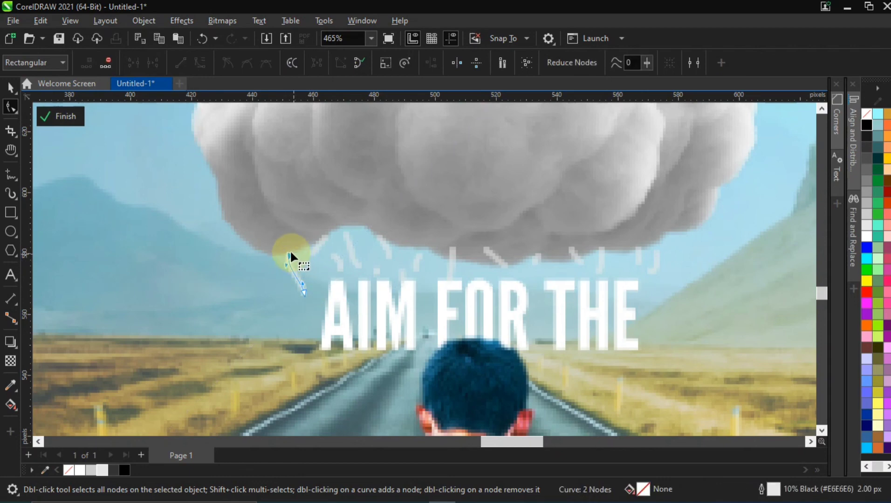
- Reshape the diagonal rain stroke above FOR so it falls nearly vertically, and select the stroke to its left for node editing
{"action": "left_click", "coordinate": [536, 261]}
{"action": "mouse_move", "coordinate": [536, 263]}
{"action": "left_mouse_down"}
{"action": "mouse_move", "coordinate": [537, 272]}
{"action": "mouse_move", "coordinate": [453, 277]}
{"action": "left_mouse_up"}
{"action": "left_click", "coordinate": [503, 267]}
{"action": "left_click", "coordinate": [450, 271]}
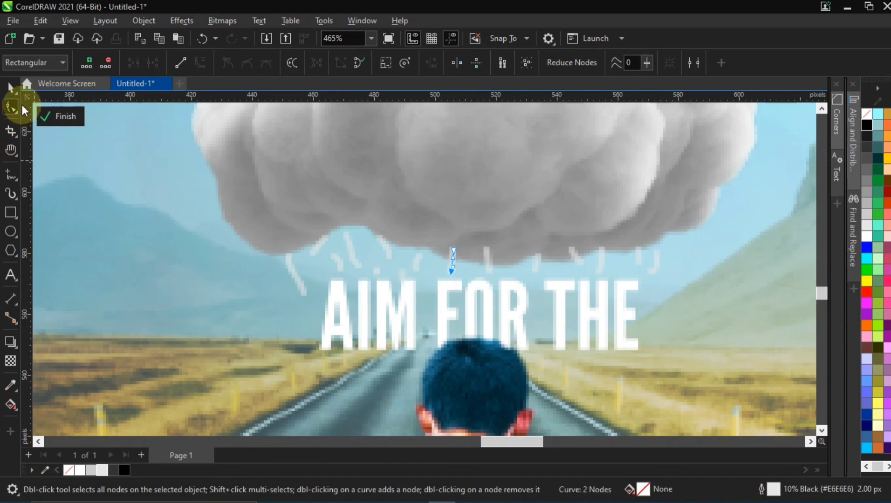
- Reshape the rain strokes above AIM and just left of FOR by moving their nodes so they fall more steeply
{"action": "left_click", "coordinate": [321, 238]}
{"action": "left_click", "coordinate": [313, 255]}
{"action": "mouse_move", "coordinate": [313, 255]}
{"action": "left_mouse_down"}
{"action": "mouse_move", "coordinate": [347, 279]}
{"action": "mouse_move", "coordinate": [334, 247]}
{"action": "mouse_move", "coordinate": [352, 246]}
{"action": "mouse_move", "coordinate": [355, 230]}
{"action": "mouse_move", "coordinate": [382, 256]}
{"action": "mouse_move", "coordinate": [386, 234]}
{"action": "mouse_move", "coordinate": [378, 288]}
{"action": "mouse_move", "coordinate": [373, 266]}
{"action": "mouse_move", "coordinate": [395, 282]}
{"action": "mouse_move", "coordinate": [401, 255]}
{"action": "mouse_move", "coordinate": [407, 279]}
{"action": "mouse_move", "coordinate": [425, 274]}
{"action": "left_mouse_up"}
{"action": "left_click", "coordinate": [352, 266]}
{"action": "left_click", "coordinate": [388, 254]}
{"action": "left_click", "coordinate": [379, 270]}
{"action": "left_click", "coordinate": [375, 263]}
{"action": "left_click", "coordinate": [416, 271]}
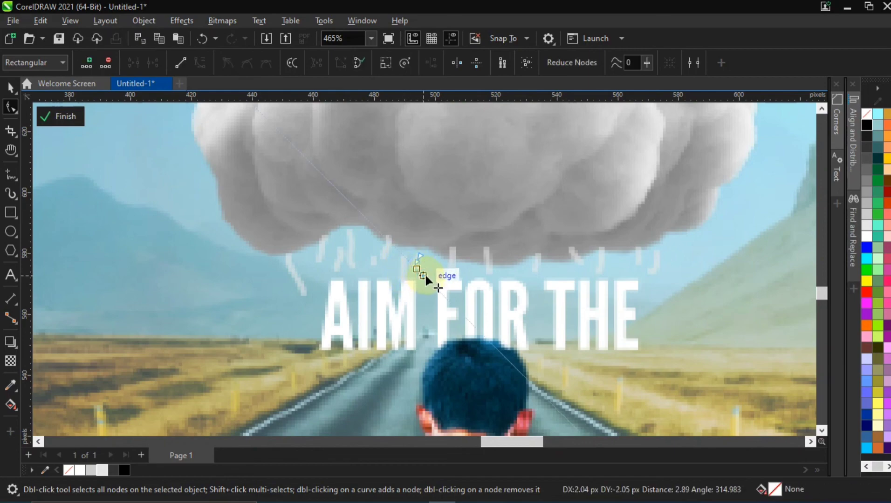
- Select only the rain strokes, without the AIM FOR THE text, and set their uniform transparency to 70
{"action": "scroll", "coordinate": [511, 283], "scroll_direction": "down", "scroll_amount": 1}
{"action": "scroll", "coordinate": [628, 261], "scroll_direction": "down", "scroll_amount": 5}
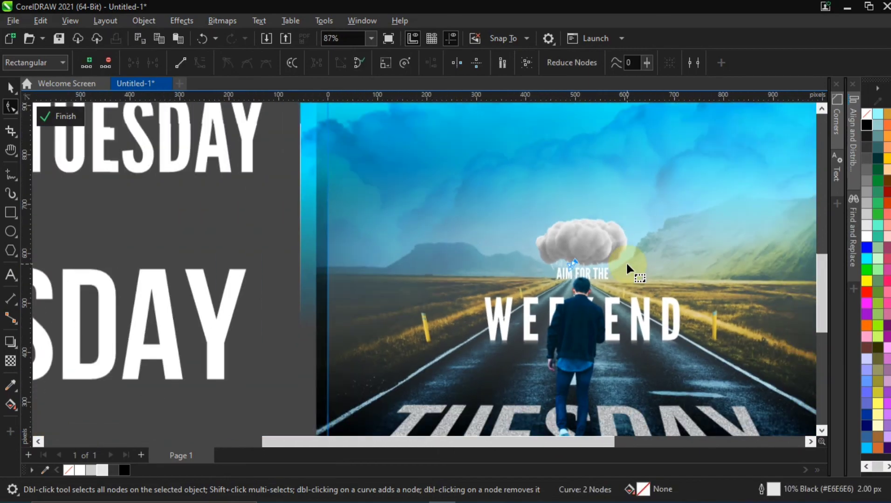
{"action": "key", "text": "h"}
{"action": "left_click_drag", "start_coordinate": [677, 317], "coordinate": [520, 310]}
{"action": "scroll", "coordinate": [513, 307], "scroll_direction": "down", "scroll_amount": 1}
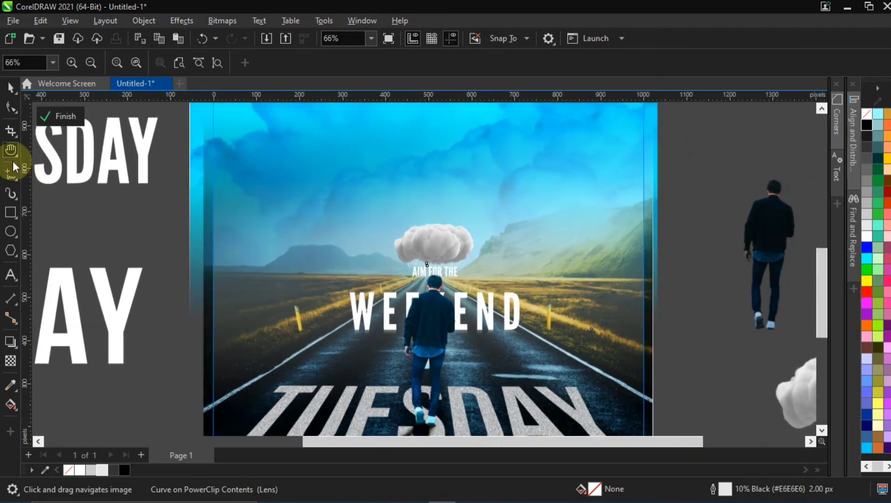
{"action": "left_click", "coordinate": [6, 89]}
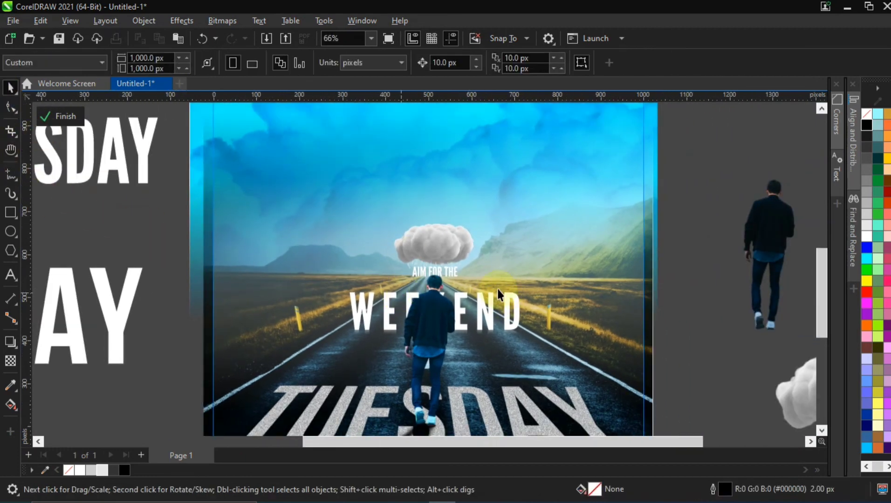
{"action": "left_click", "coordinate": [676, 243]}
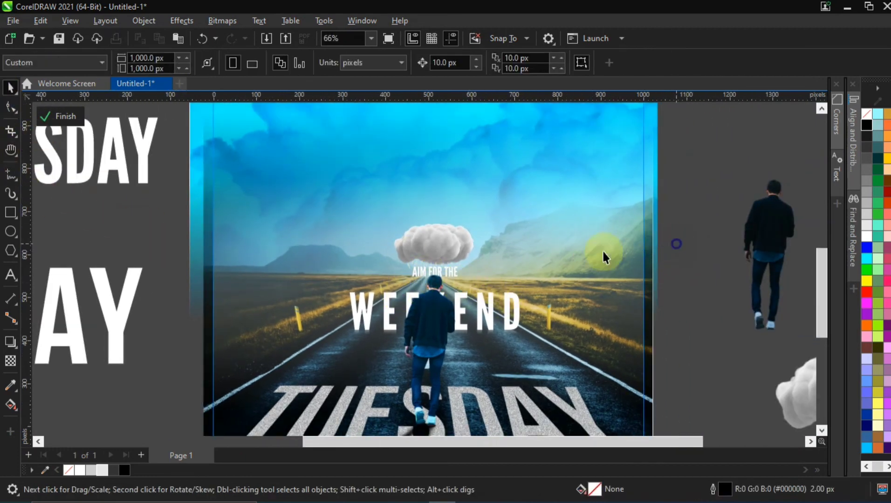
{"action": "left_click_drag", "start_coordinate": [386, 265], "coordinate": [385, 267]}
{"action": "scroll", "coordinate": [441, 260], "scroll_direction": "up", "scroll_amount": 5}
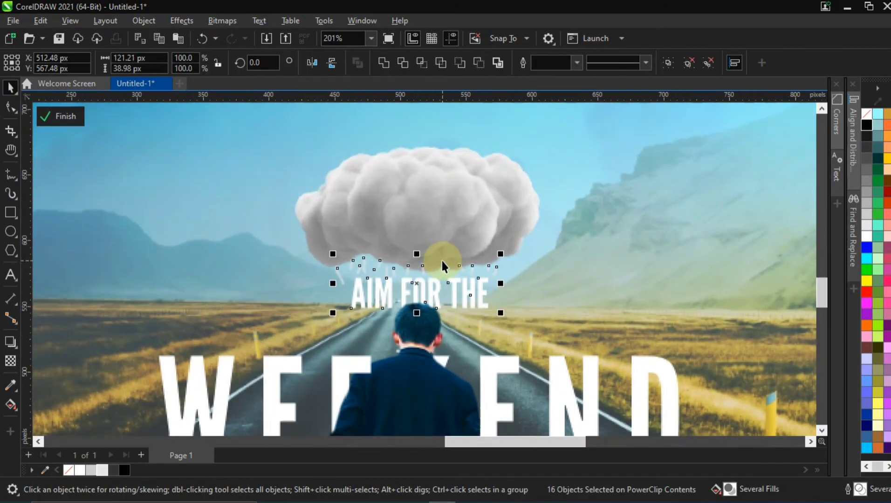
{"action": "left_click", "coordinate": [366, 288], "text": "shift"}
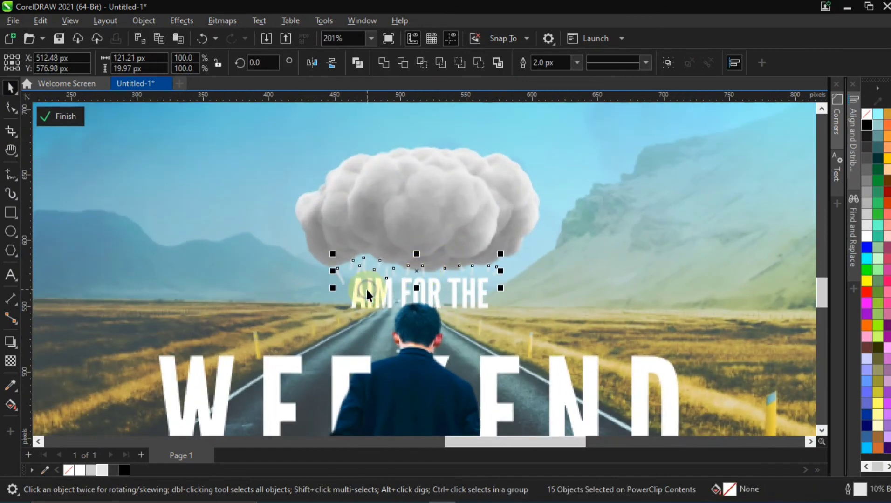
{"action": "left_click", "coordinate": [10, 361]}
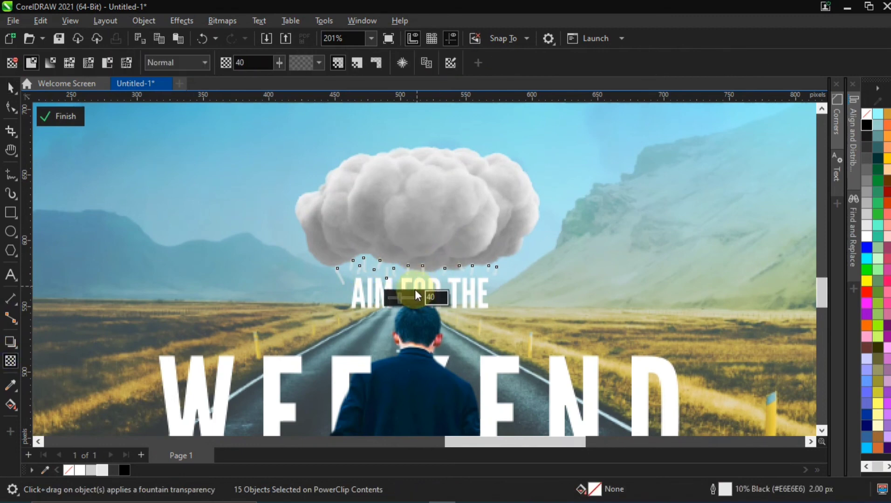
{"action": "left_click_drag", "start_coordinate": [409, 298], "coordinate": [412, 301]}
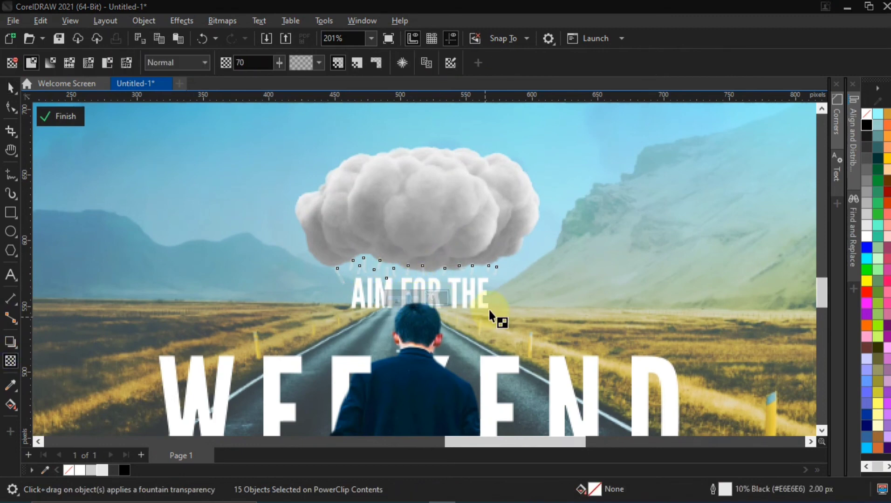
- Select all the rain strokes beneath the cloud and recolor their outlines with a darker gray (#8B8B8B) sampled from the cloud
{"action": "scroll", "coordinate": [489, 310], "scroll_direction": "down", "scroll_amount": 1}
{"action": "left_click", "coordinate": [5, 87]}
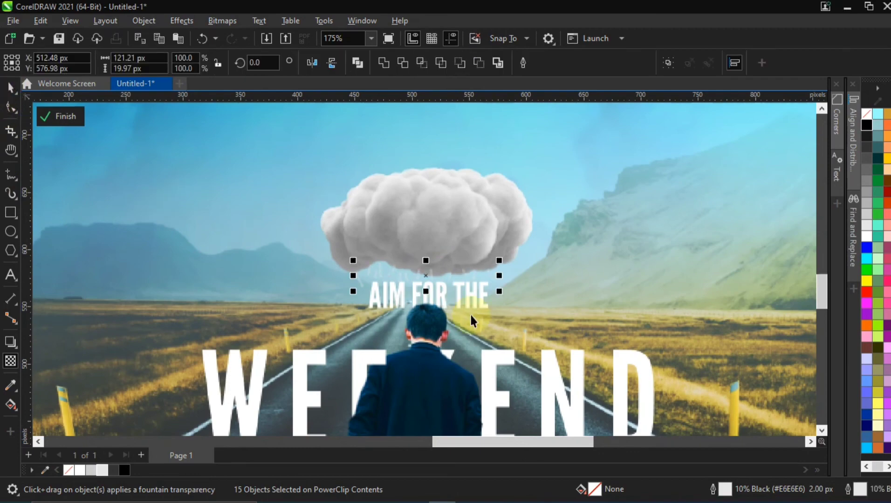
{"action": "scroll", "coordinate": [462, 305], "scroll_direction": "down", "scroll_amount": 2}
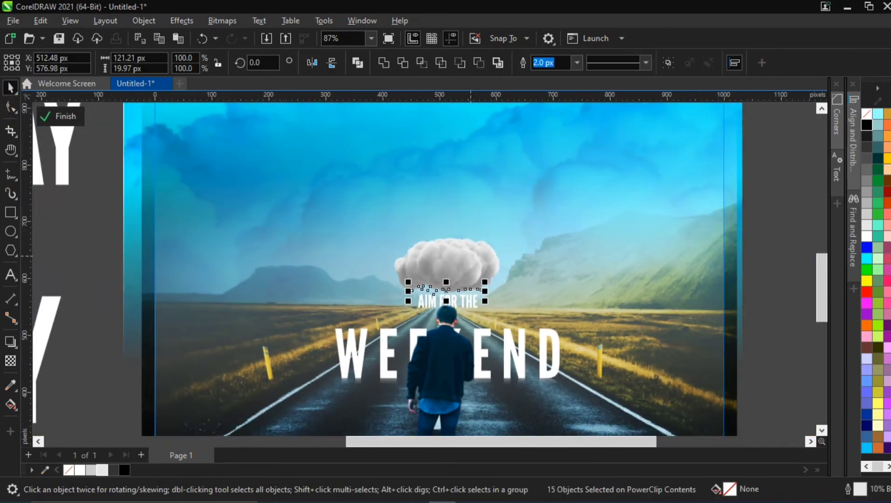
{"action": "left_click", "coordinate": [796, 215]}
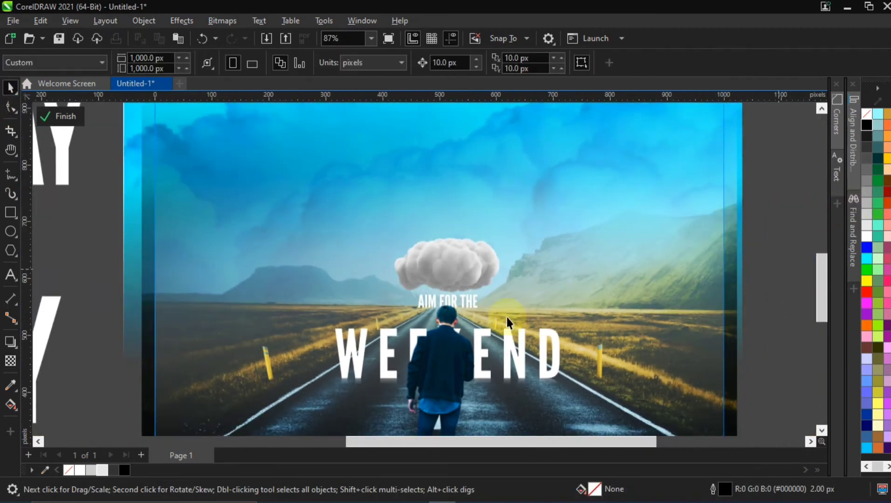
{"action": "scroll", "coordinate": [450, 300], "scroll_direction": "up", "scroll_amount": 4}
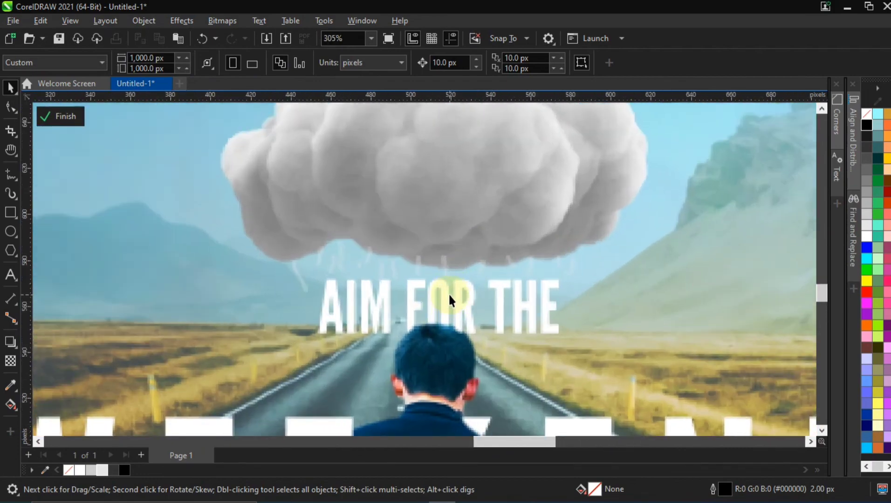
{"action": "scroll", "coordinate": [366, 271], "scroll_direction": "down", "scroll_amount": 4}
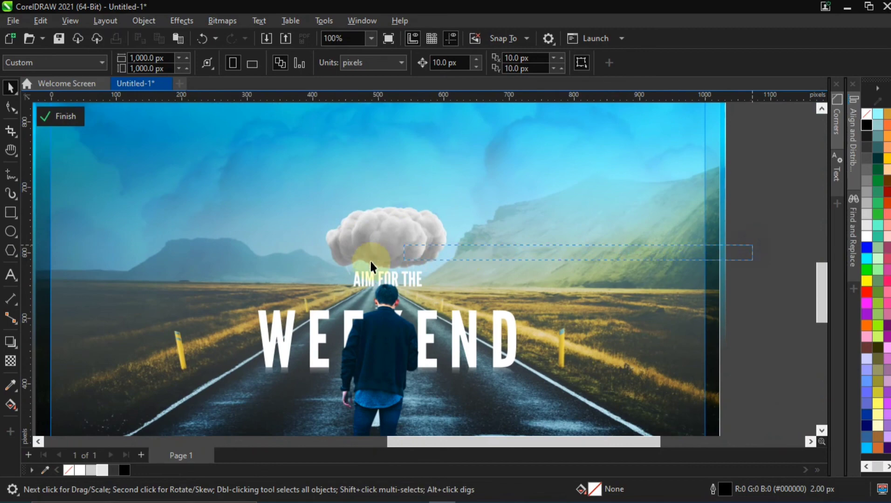
{"action": "left_click_drag", "start_coordinate": [320, 276], "coordinate": [320, 275]}
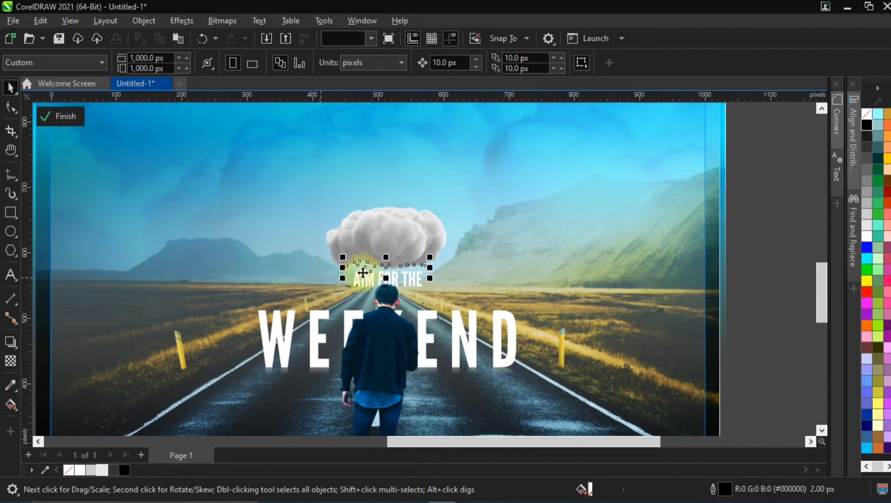
{"action": "scroll", "coordinate": [368, 267], "scroll_direction": "up", "scroll_amount": 3}
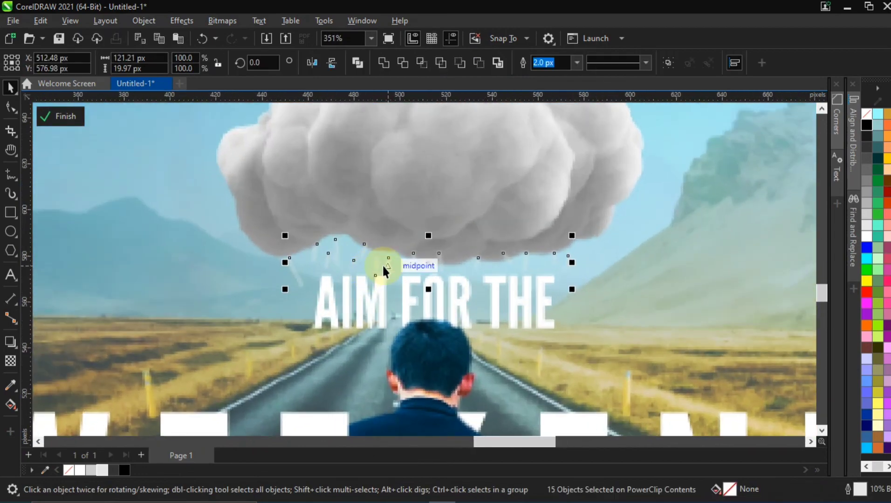
{"action": "key", "text": "F12"}
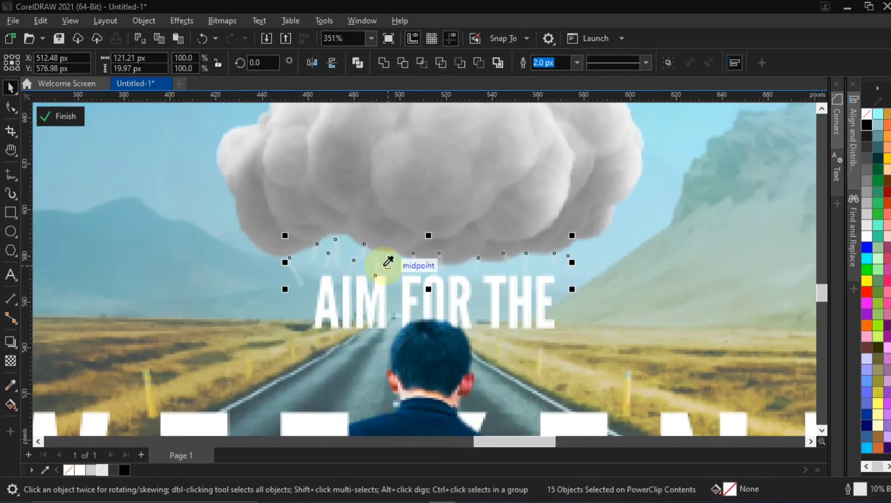
{"action": "left_click", "coordinate": [376, 203]}
- Examine the darker gray rain strokes within the whole poster and up close beneath the cloud
{"action": "scroll", "coordinate": [474, 303], "scroll_direction": "down", "scroll_amount": 3}
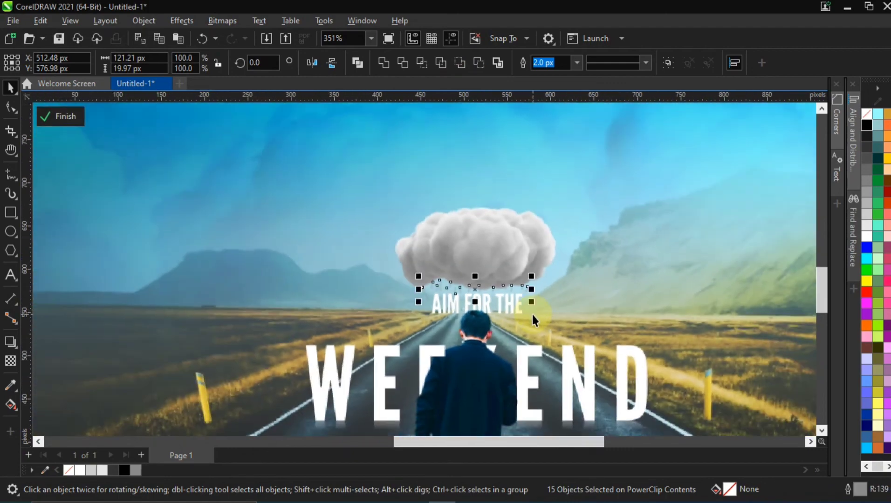
{"action": "scroll", "coordinate": [532, 314], "scroll_direction": "down", "scroll_amount": 5}
{"action": "key", "text": "h"}
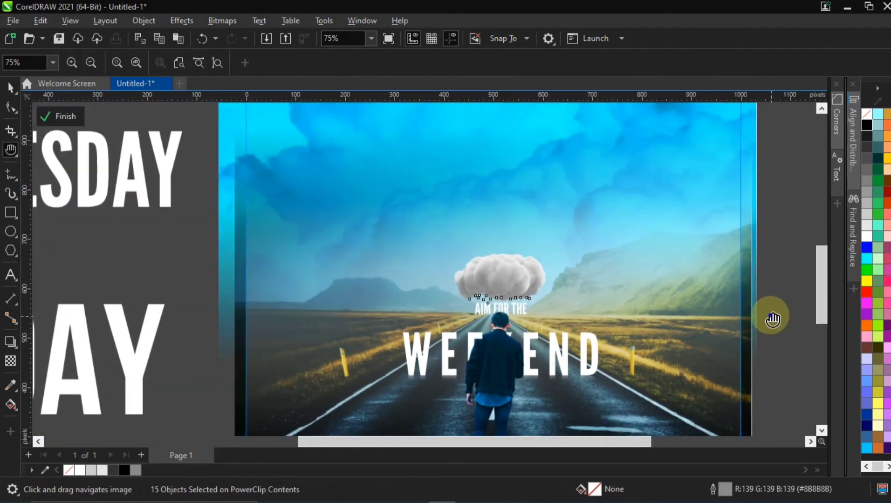
{"action": "left_click_drag", "start_coordinate": [772, 318], "coordinate": [664, 284]}
{"action": "key", "text": "space"}
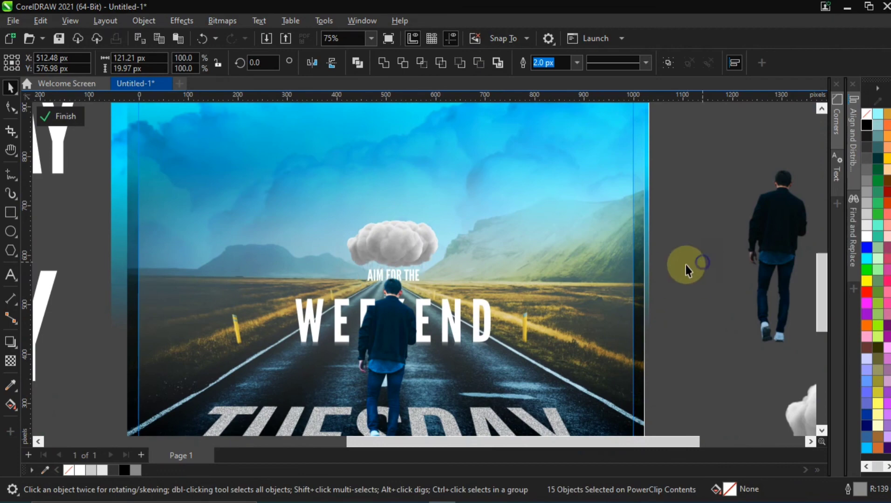
{"action": "left_click", "coordinate": [685, 264]}
{"action": "scroll", "coordinate": [394, 272], "scroll_direction": "up", "scroll_amount": 4}
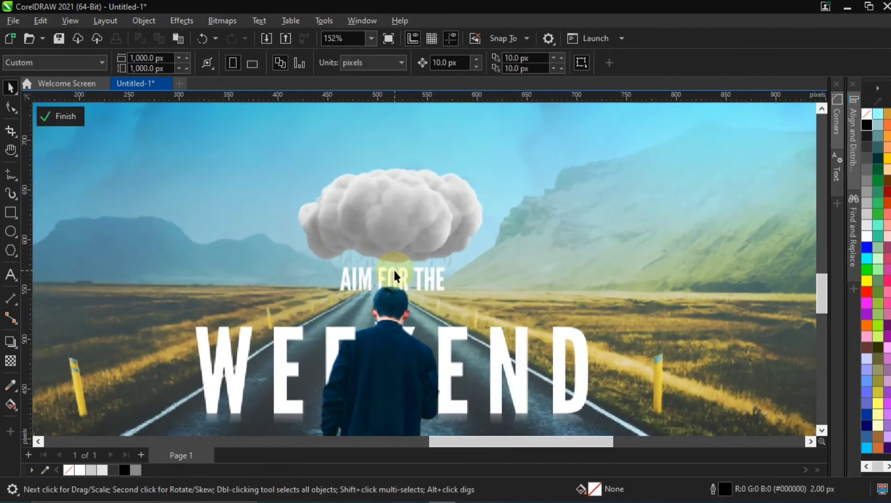
{"action": "scroll", "coordinate": [393, 269], "scroll_direction": "down", "scroll_amount": 2}
- Reselect all the rain strokes beneath the cloud and set their outline color to light gray (#CCCCCC)
{"action": "left_click_drag", "start_coordinate": [750, 245], "coordinate": [318, 281]}
{"action": "scroll", "coordinate": [362, 281], "scroll_direction": "up", "scroll_amount": 6}
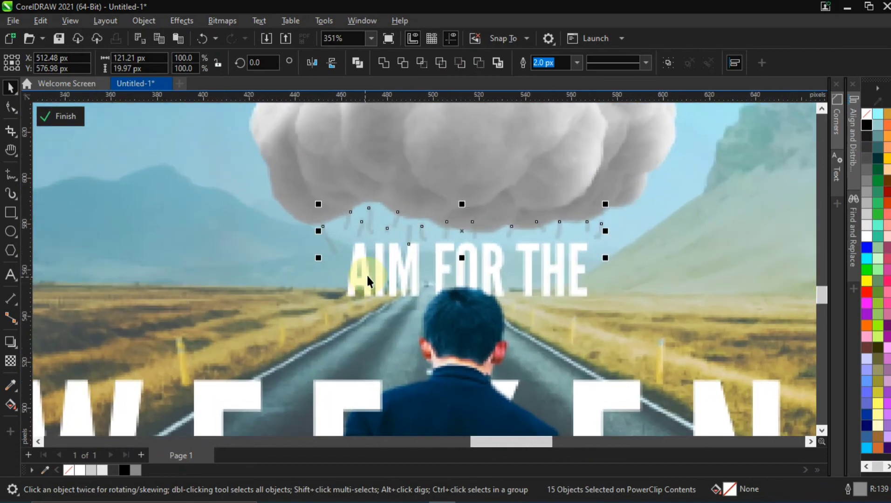
{"action": "scroll", "coordinate": [367, 275], "scroll_direction": "up", "scroll_amount": 1}
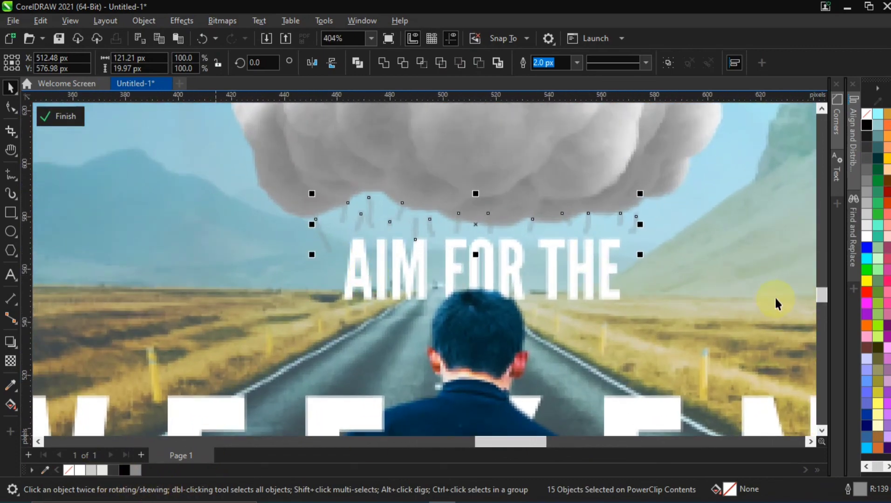
{"action": "right_click", "coordinate": [865, 217]}
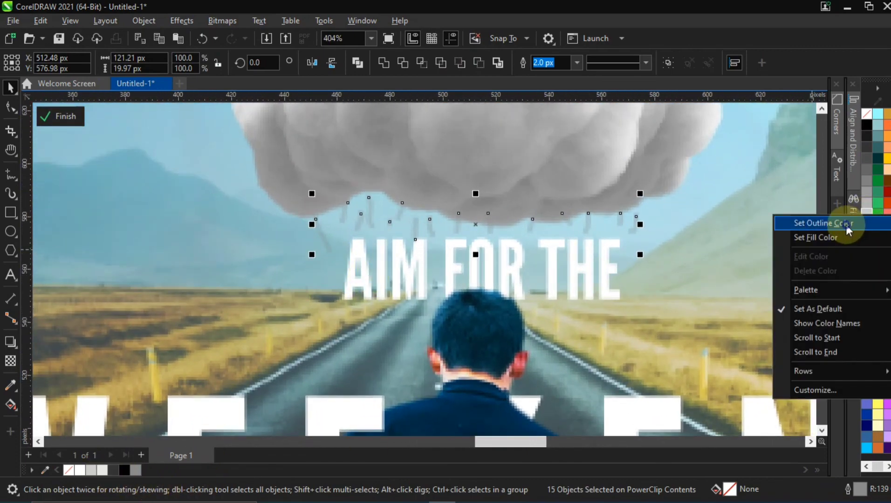
{"action": "left_click", "coordinate": [847, 225]}
- Examine how the light gray rain strokes blend with the cloud and text across the whole poster
{"action": "scroll", "coordinate": [657, 278], "scroll_direction": "down", "scroll_amount": 4}
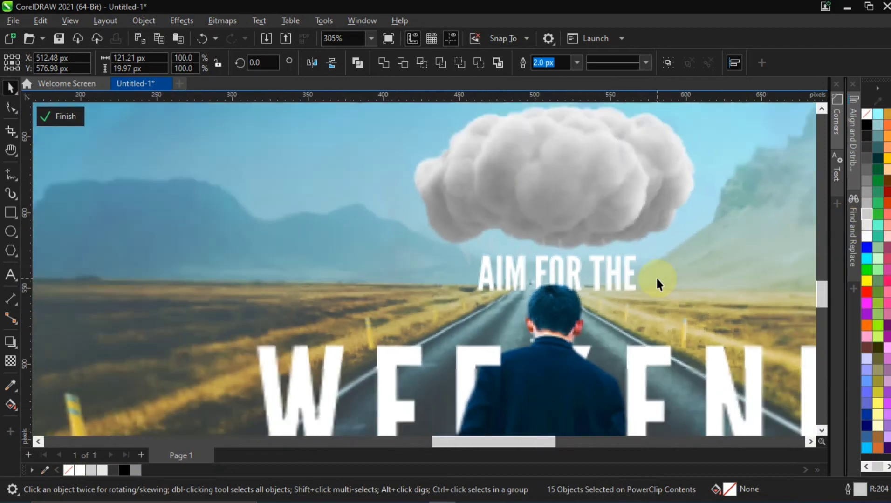
{"action": "key", "text": "h"}
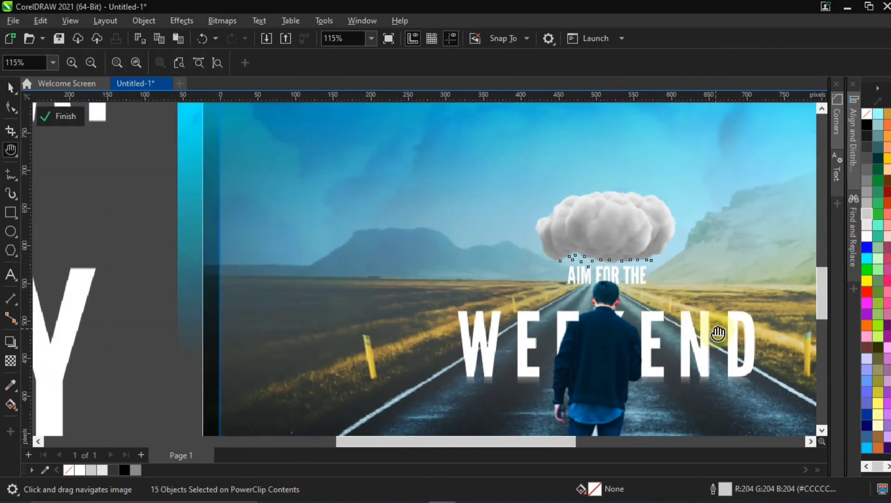
{"action": "left_click_drag", "start_coordinate": [704, 322], "coordinate": [461, 314]}
{"action": "key", "text": "space"}
{"action": "scroll", "coordinate": [558, 333], "scroll_direction": "down", "scroll_amount": 2}
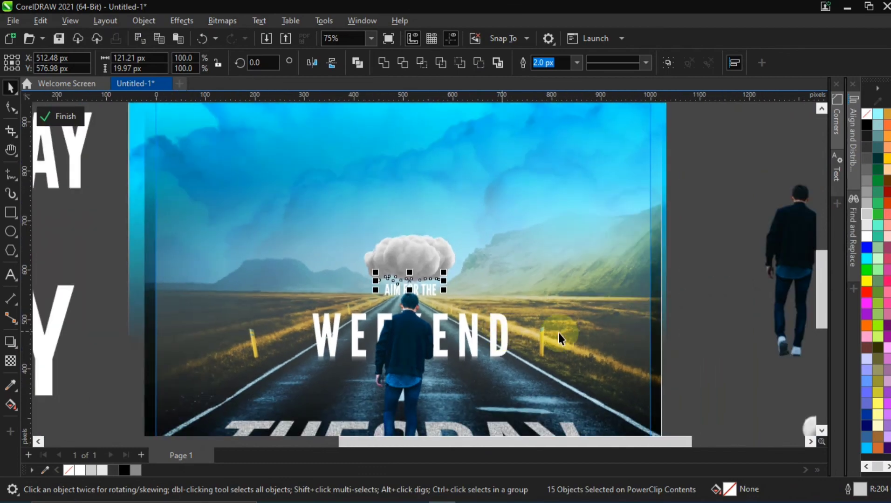
{"action": "left_click", "coordinate": [702, 302]}
{"action": "scroll", "coordinate": [702, 300], "scroll_direction": "down", "scroll_amount": 1}
{"action": "key", "text": "h"}
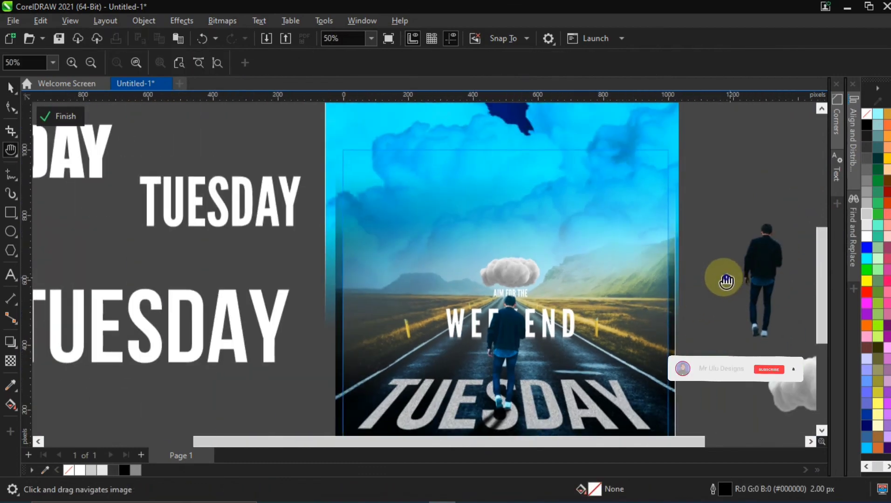
{"action": "left_click_drag", "start_coordinate": [722, 274], "coordinate": [632, 265]}
{"action": "key", "text": "space"}
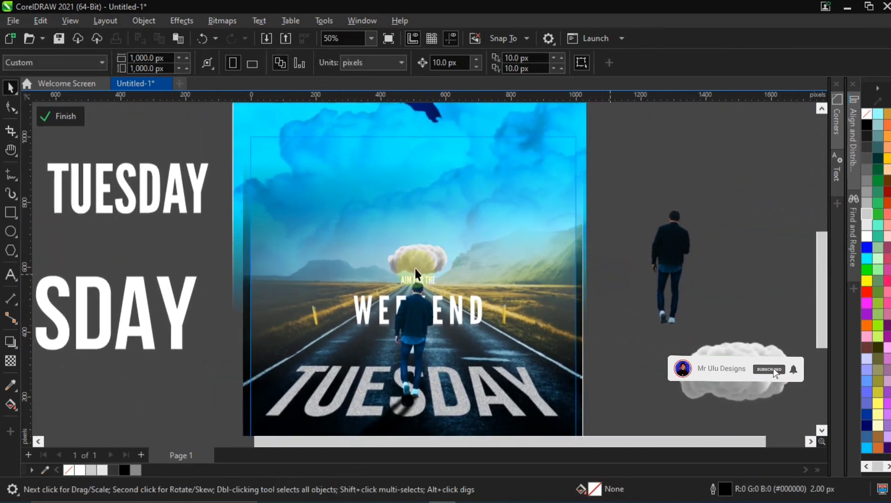
- Try to open the Image Adjustment Lab for the cloud bitmap above the man's head
{"action": "left_click", "coordinate": [436, 262]}
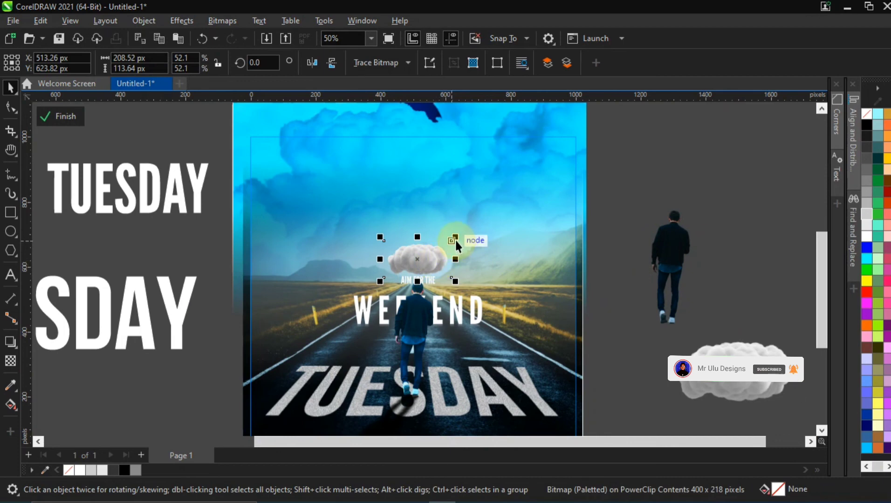
{"action": "left_click", "coordinate": [180, 21]}
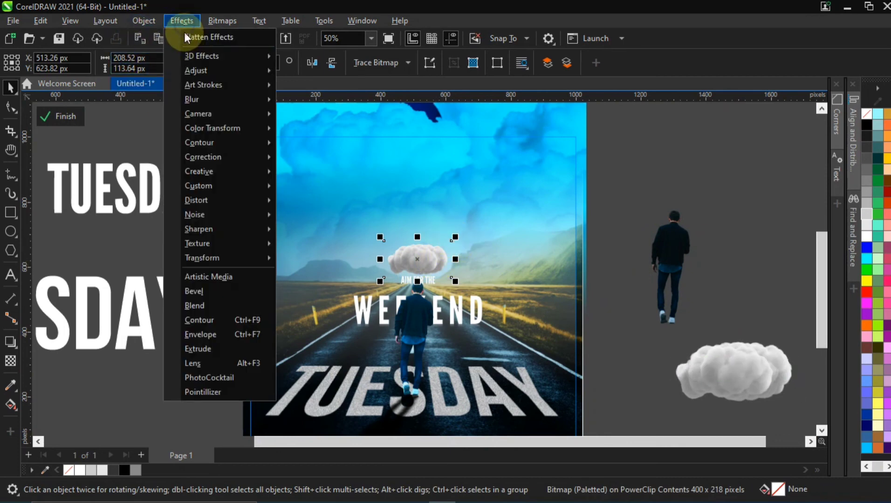
{"action": "mouse_move", "coordinate": [197, 70]}
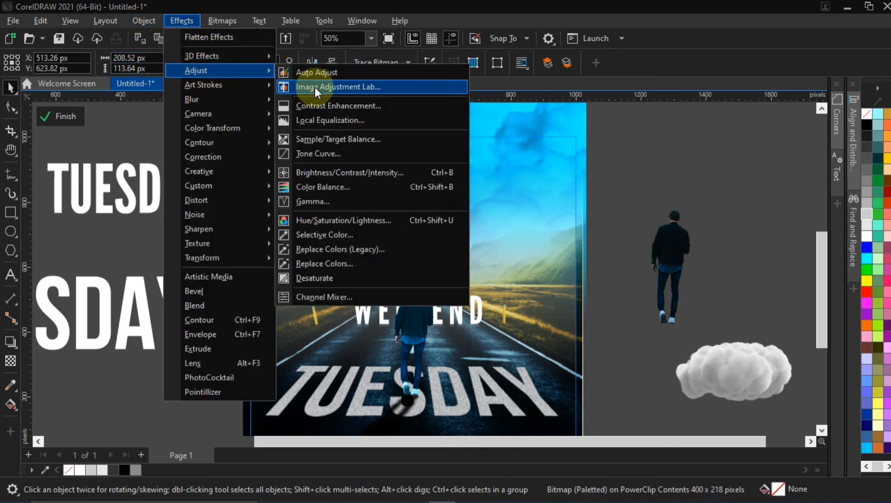
{"action": "left_click", "coordinate": [313, 88]}
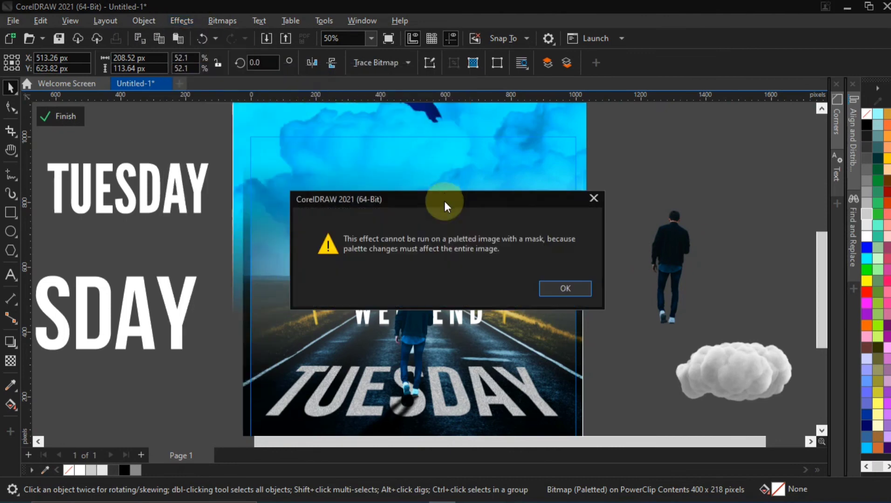
{"action": "left_click", "coordinate": [563, 289]}
- Try again to open the Image Adjustment Lab for the paletted cloud bitmap above the man's head
{"action": "left_click", "coordinate": [599, 215]}
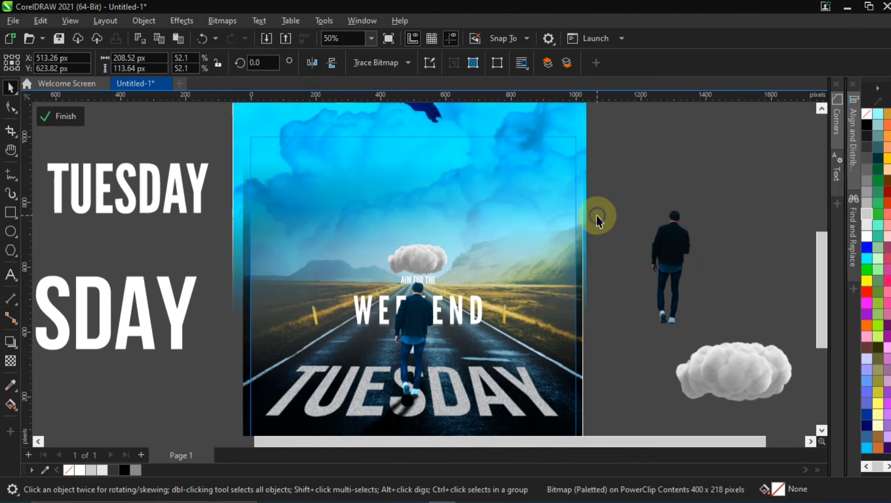
{"action": "left_click", "coordinate": [420, 256]}
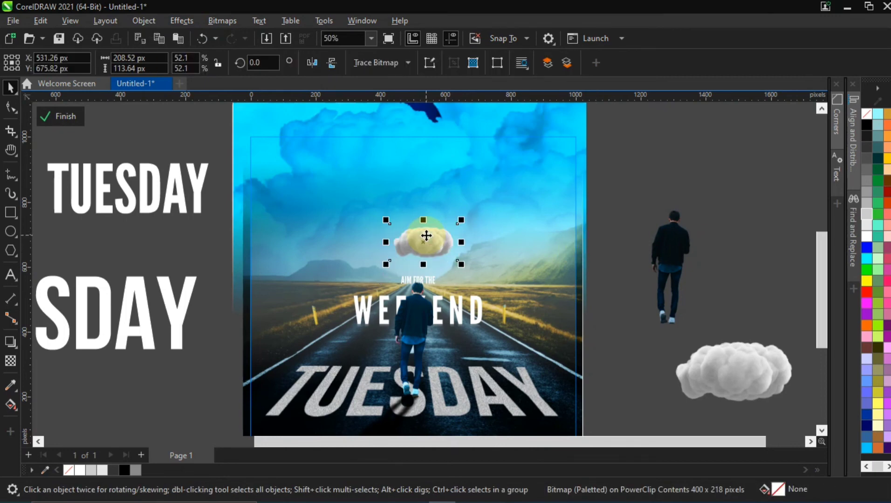
{"action": "left_click", "coordinate": [191, 20]}
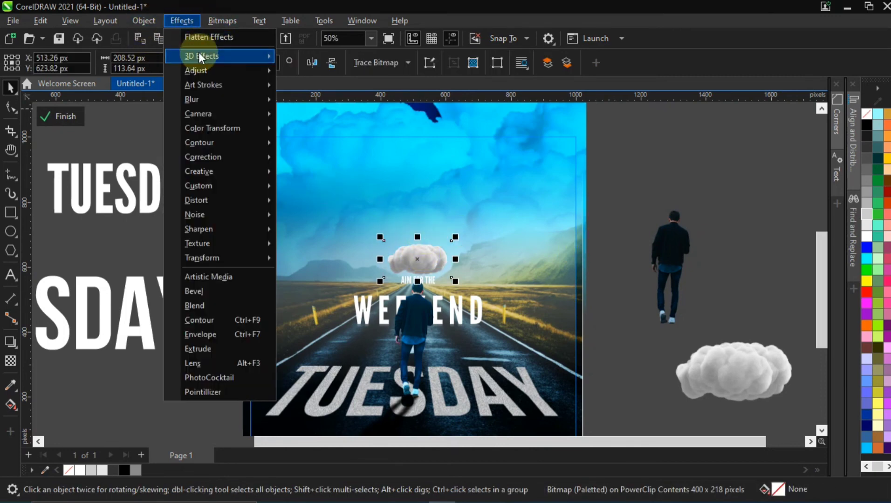
{"action": "mouse_move", "coordinate": [199, 55]}
{"action": "mouse_move", "coordinate": [227, 73]}
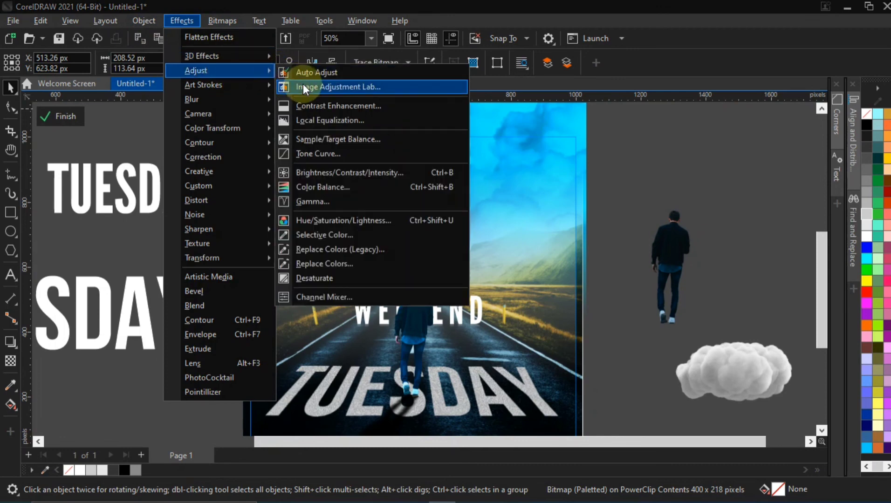
{"action": "left_click", "coordinate": [303, 85]}
{"action": "left_click", "coordinate": [565, 289]}
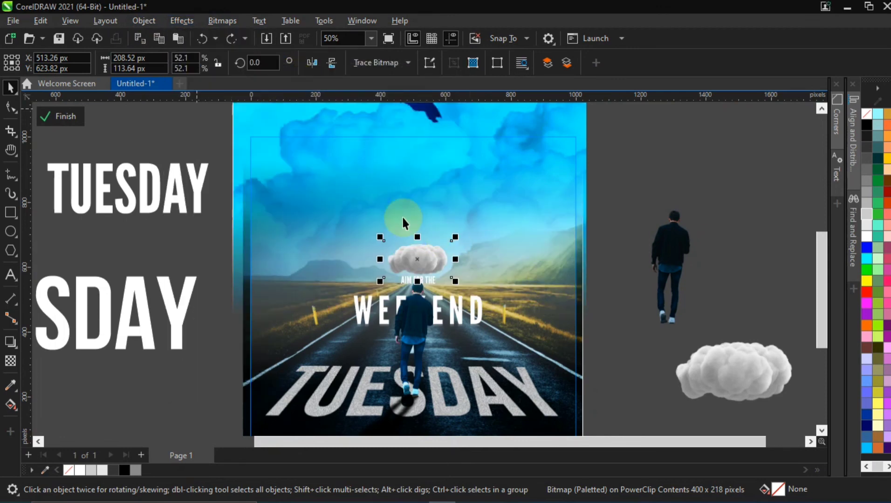
- Place a copy of the gray cloud beside the poster and convert it to an RGB bitmap
{"action": "left_click_drag", "start_coordinate": [409, 256], "coordinate": [623, 181]}
{"action": "left_click", "coordinate": [223, 20]}
{"action": "left_click", "coordinate": [234, 39]}
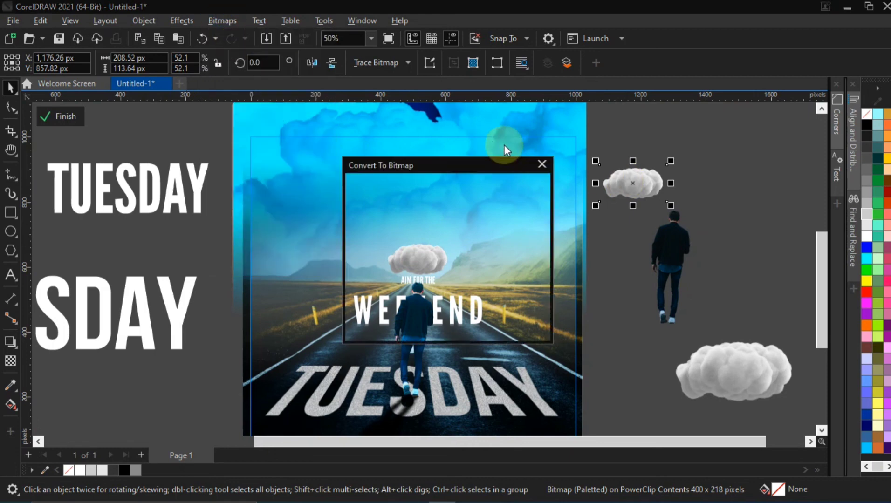
{"action": "left_click", "coordinate": [461, 326]}
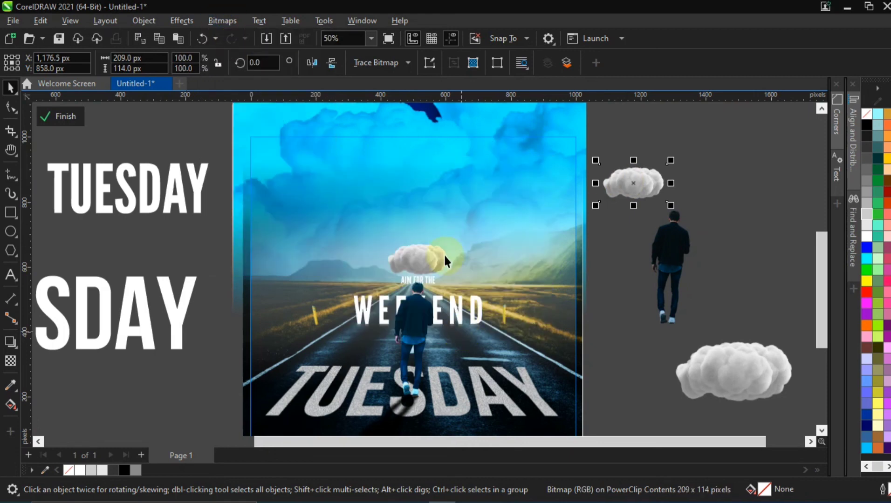
- Brighten the cloud copy in the Image Adjustment Lab with temperature 6612, tint 16, saturation 52, brightness 44, contrast 36, highlights 31, shadows 28 and midtones 35
{"action": "left_click", "coordinate": [180, 21]}
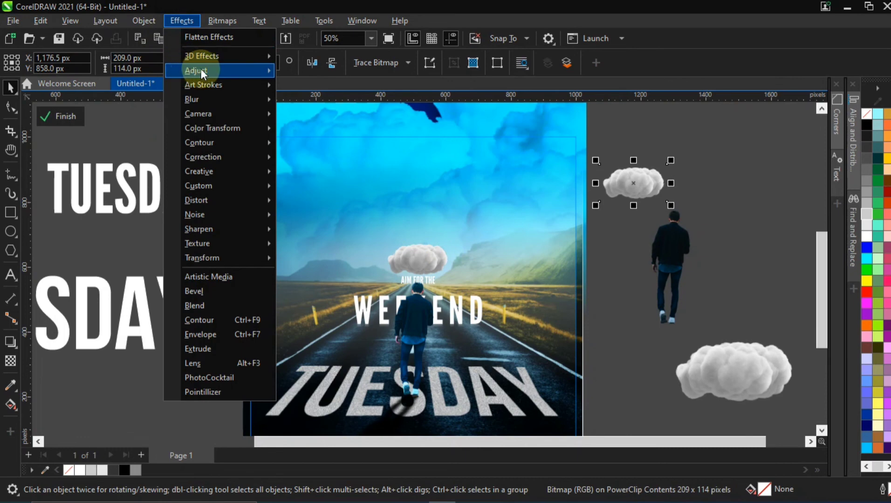
{"action": "left_click", "coordinate": [305, 83]}
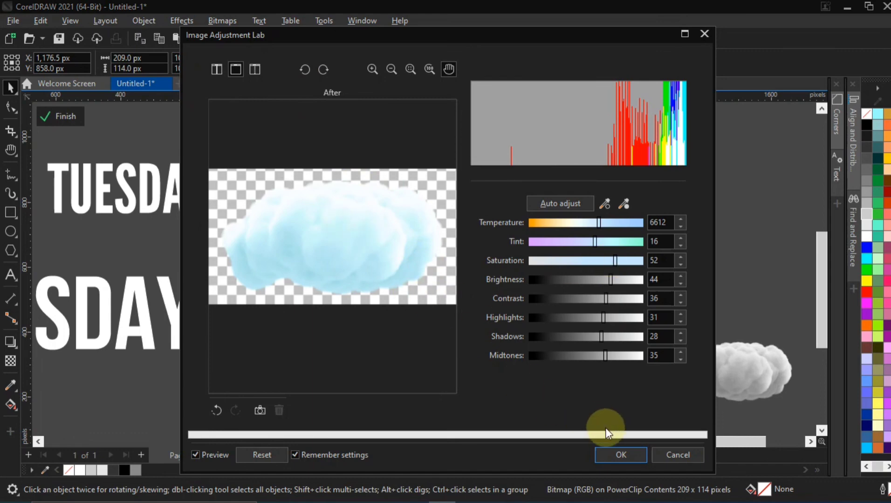
{"action": "left_click", "coordinate": [621, 455]}
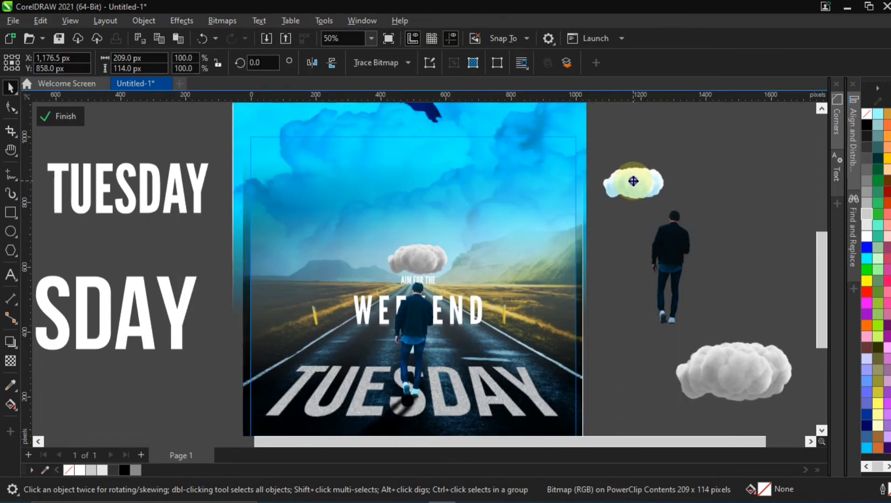
- Move the brightened cloud over the gray cloud above the man's head, at X 512.5 px and Y 620 px
{"action": "left_click_drag", "start_coordinate": [632, 183], "coordinate": [418, 251]}
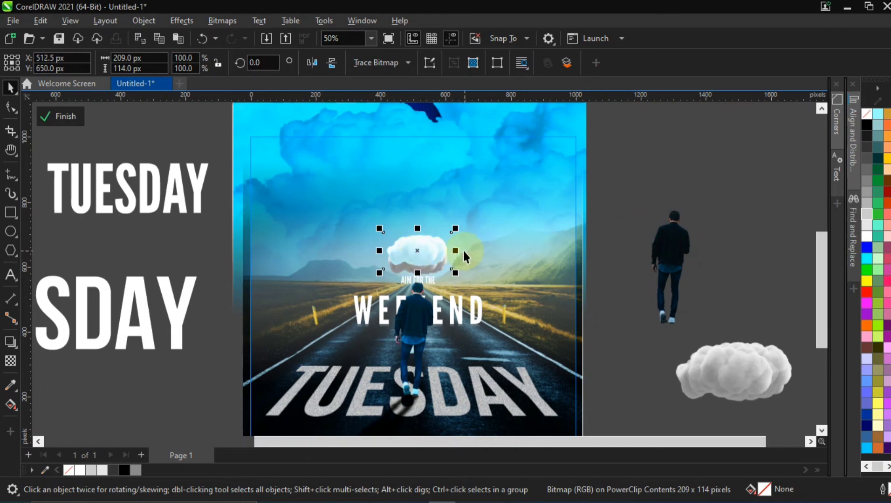
{"action": "key", "text": "Down"}
{"action": "key", "text": "Down"}
{"action": "key", "text": "Down"}
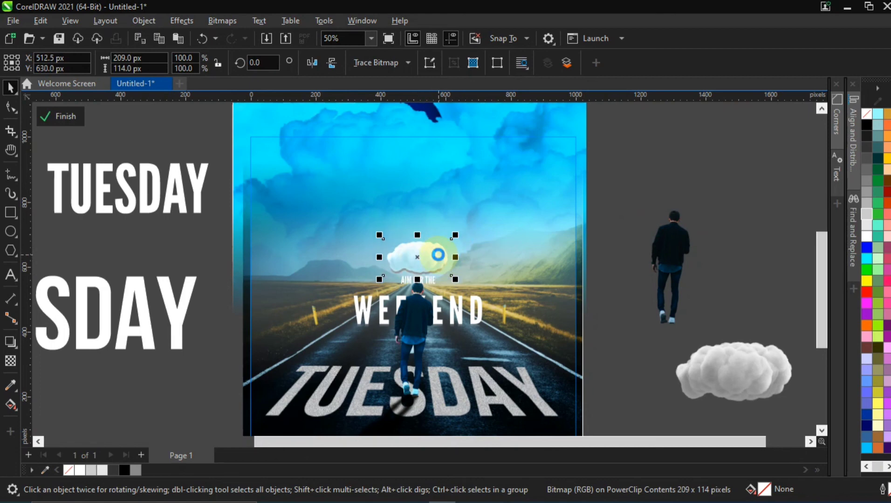
{"action": "left_click", "coordinate": [627, 187]}
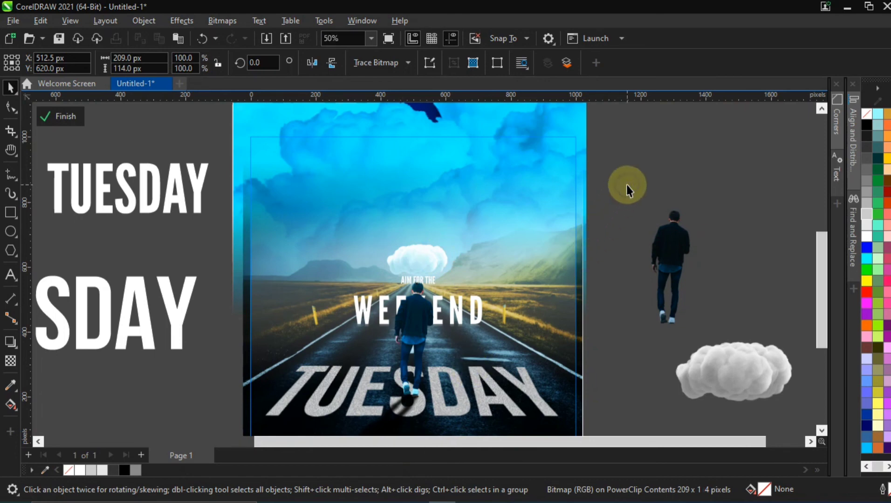
- Cut the bright cloud, move the gray cloud beneath it out beside the poster, and paste the bright cloud back in place
{"action": "left_click", "coordinate": [434, 258]}
{"action": "left_click", "coordinate": [653, 208]}
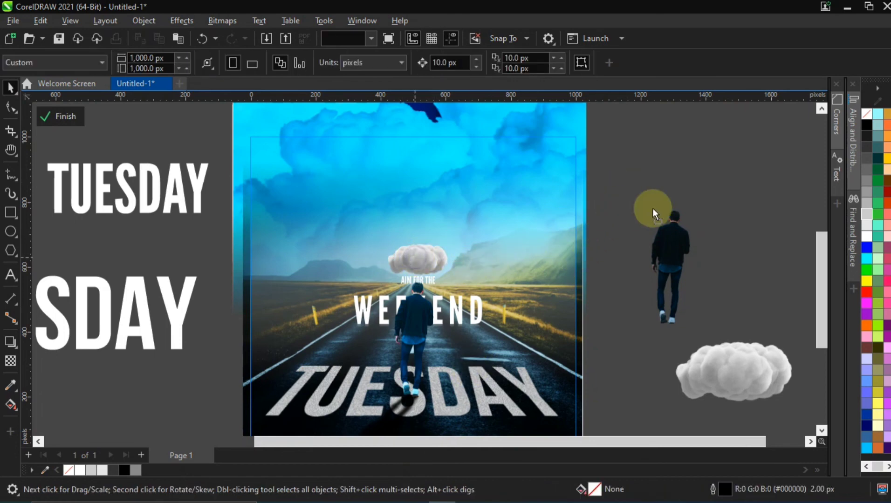
{"action": "left_click_drag", "start_coordinate": [653, 209], "coordinate": [730, 211]}
{"action": "key", "text": "ctrl+v"}
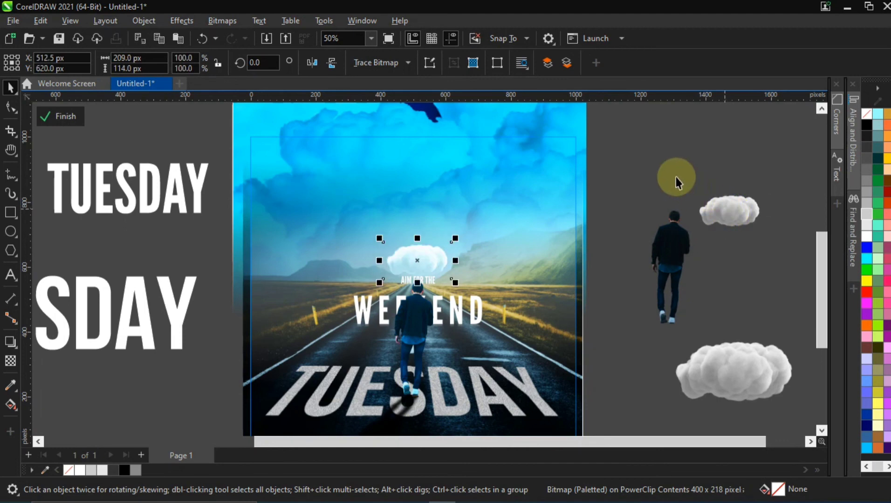
{"action": "left_click", "coordinate": [650, 154]}
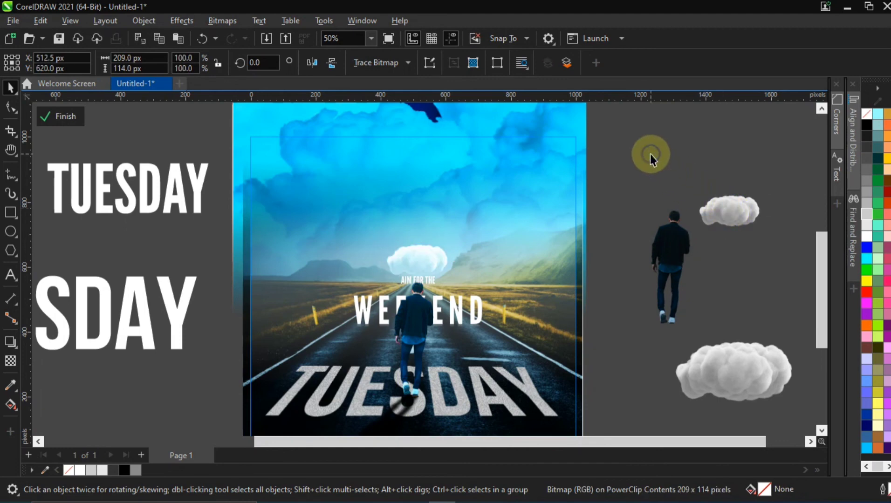
- Finish editing the PowerClip contents and review the complete poster with the bright cloud
{"action": "left_click", "coordinate": [624, 209], "text": "ctrl"}
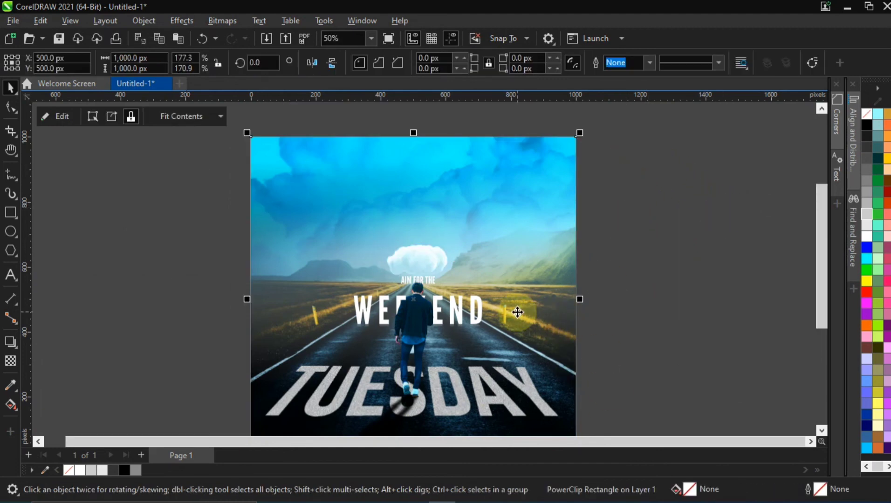
{"action": "key", "text": "h"}
{"action": "left_click_drag", "start_coordinate": [515, 319], "coordinate": [472, 290]}
{"action": "scroll", "coordinate": [476, 292], "scroll_direction": "down", "scroll_amount": 1}
{"action": "left_click", "coordinate": [11, 87]}
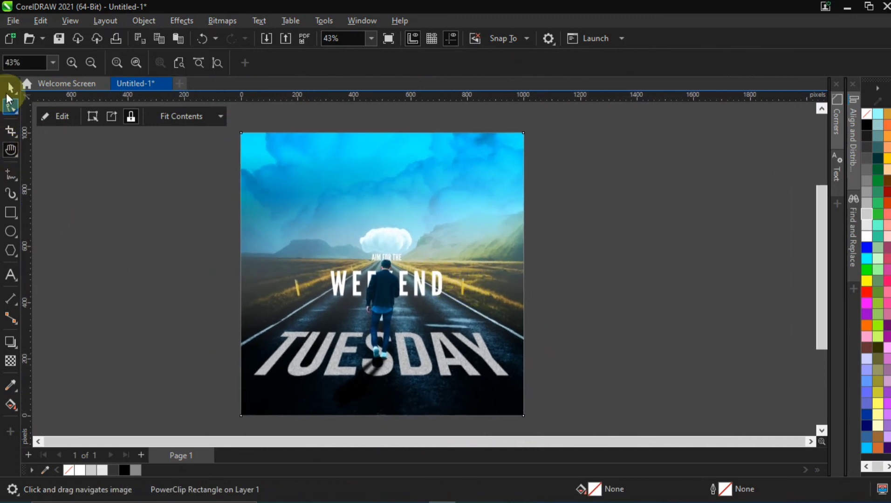
{"action": "left_click", "coordinate": [88, 201]}
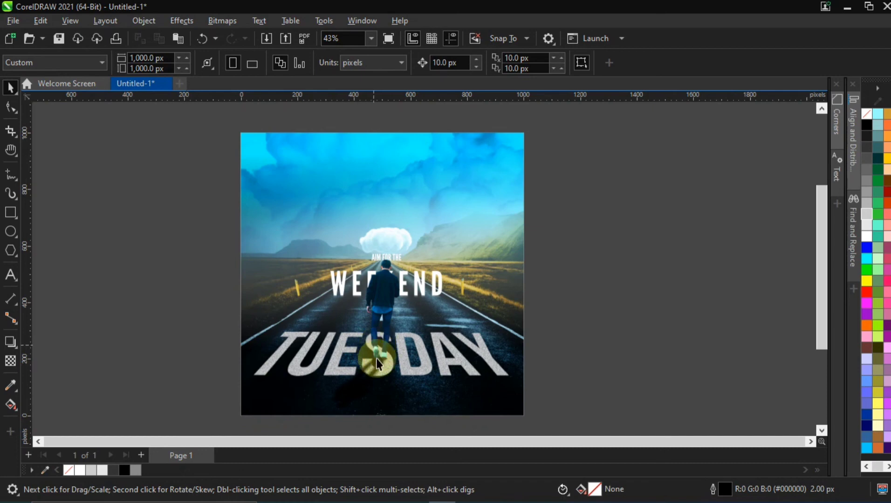
{"action": "scroll", "coordinate": [389, 293], "scroll_direction": "up", "scroll_amount": 1}
{"action": "scroll", "coordinate": [388, 293], "scroll_direction": "down", "scroll_amount": 1}
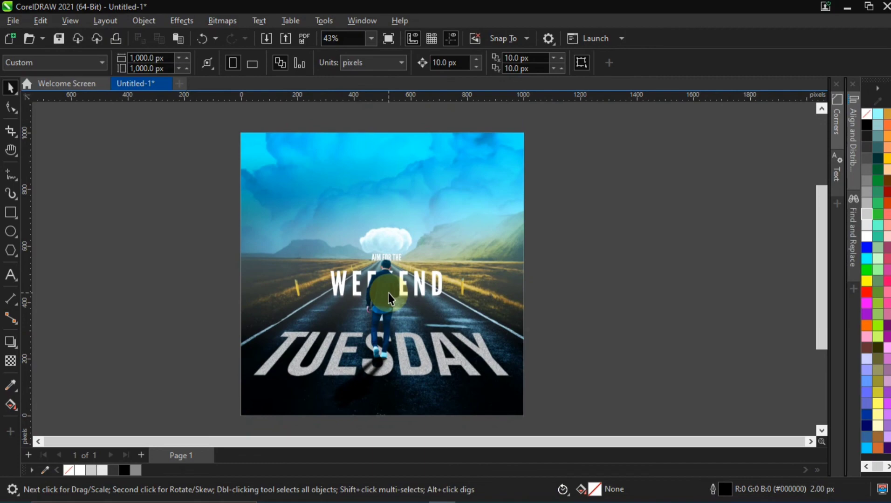